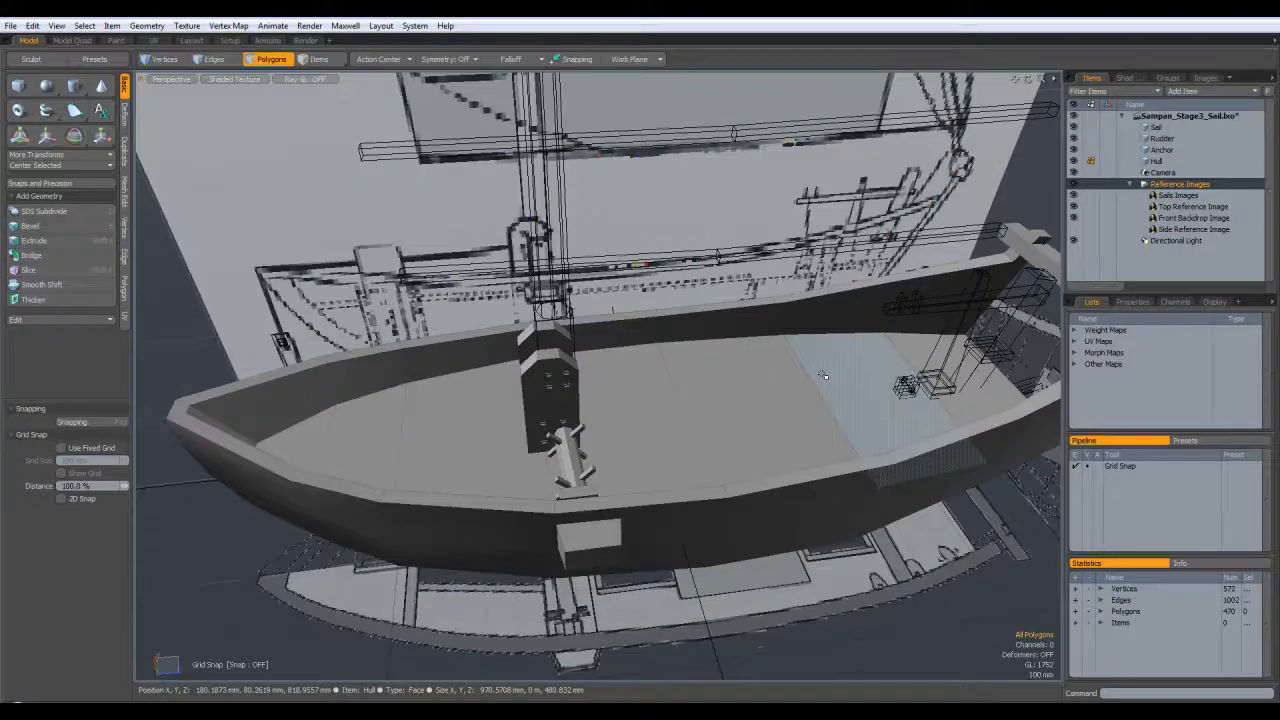
Step: Select the edge loop around the hull near the bow and scale it along Z until it is straight in the side view
left_click_drag(480, 450, 493, 421, "alt")
left_click(214, 66)
left_click(214, 62)
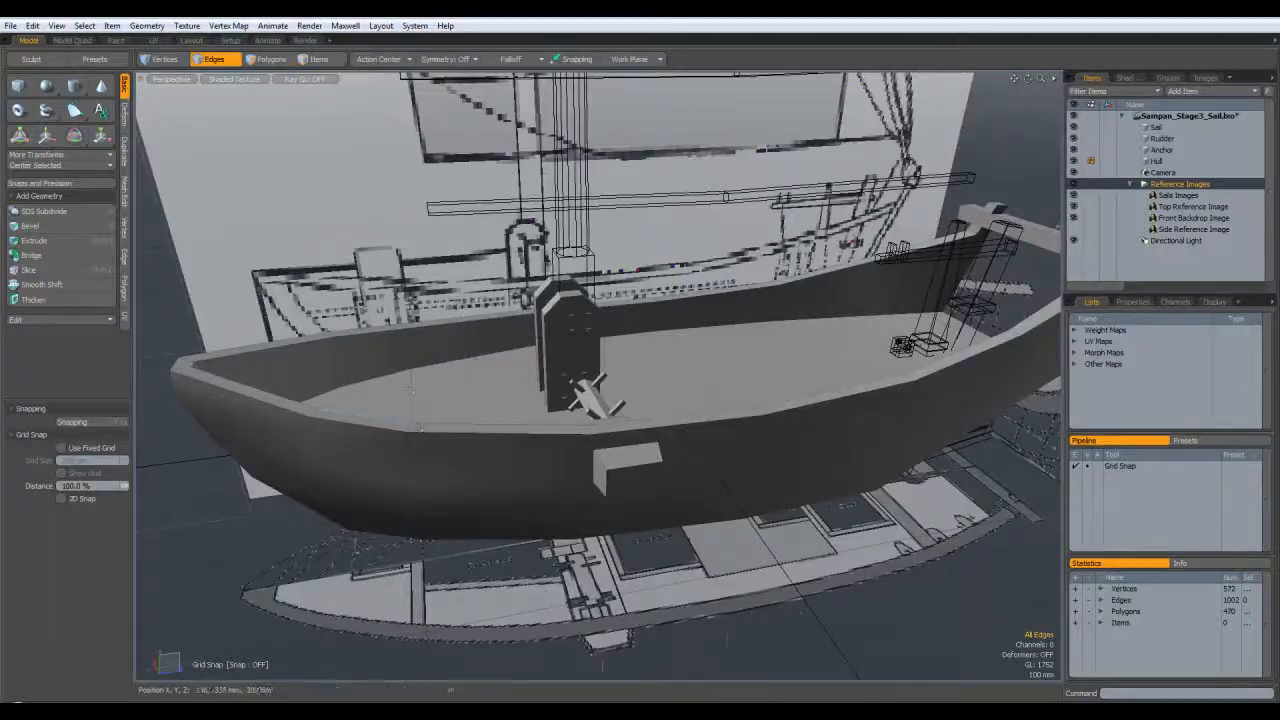
double_click(413, 400)
left_click_drag(413, 400, 468, 388, "alt")
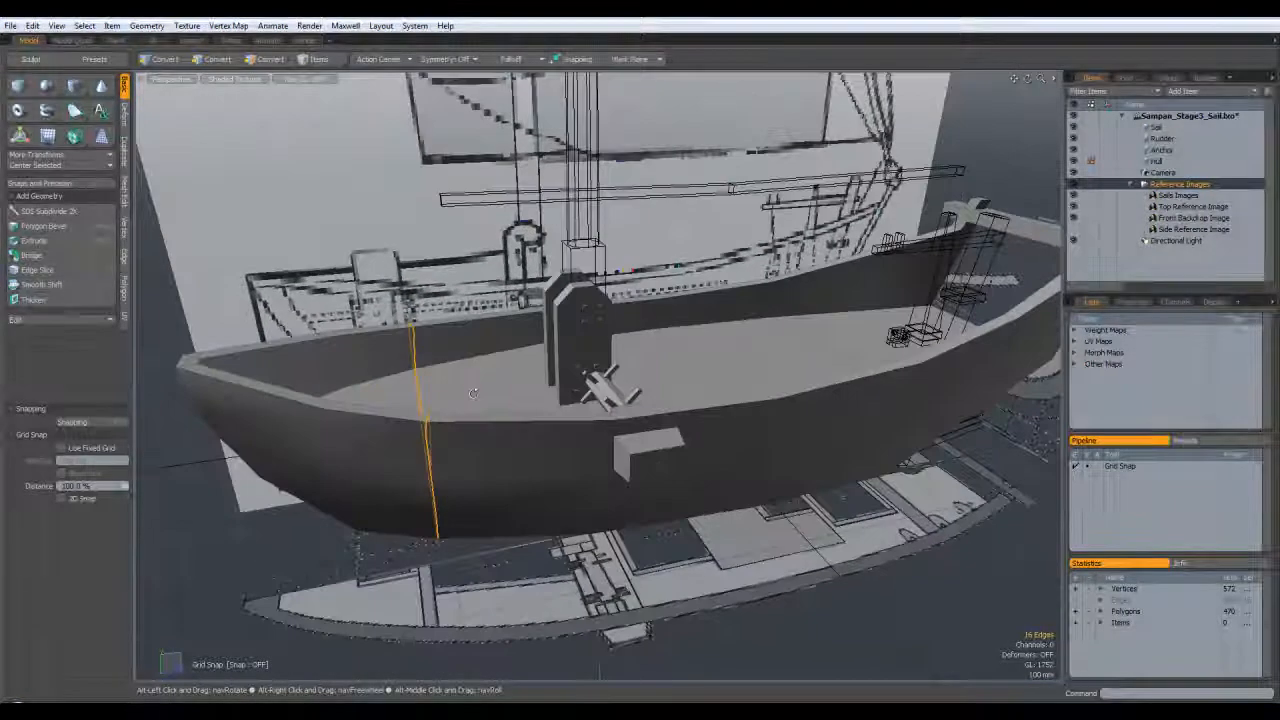
key("KP_3")
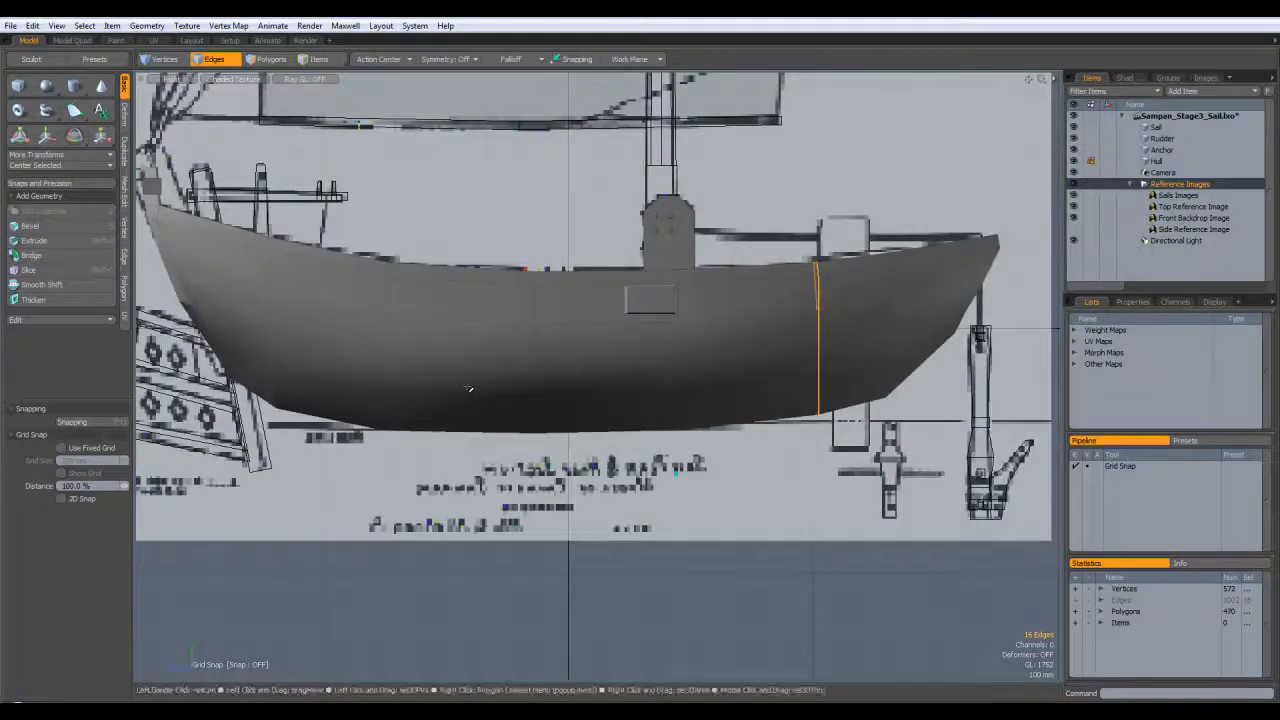
left_click_drag(640, 325, 591, 386, "alt+shift")
key("r")
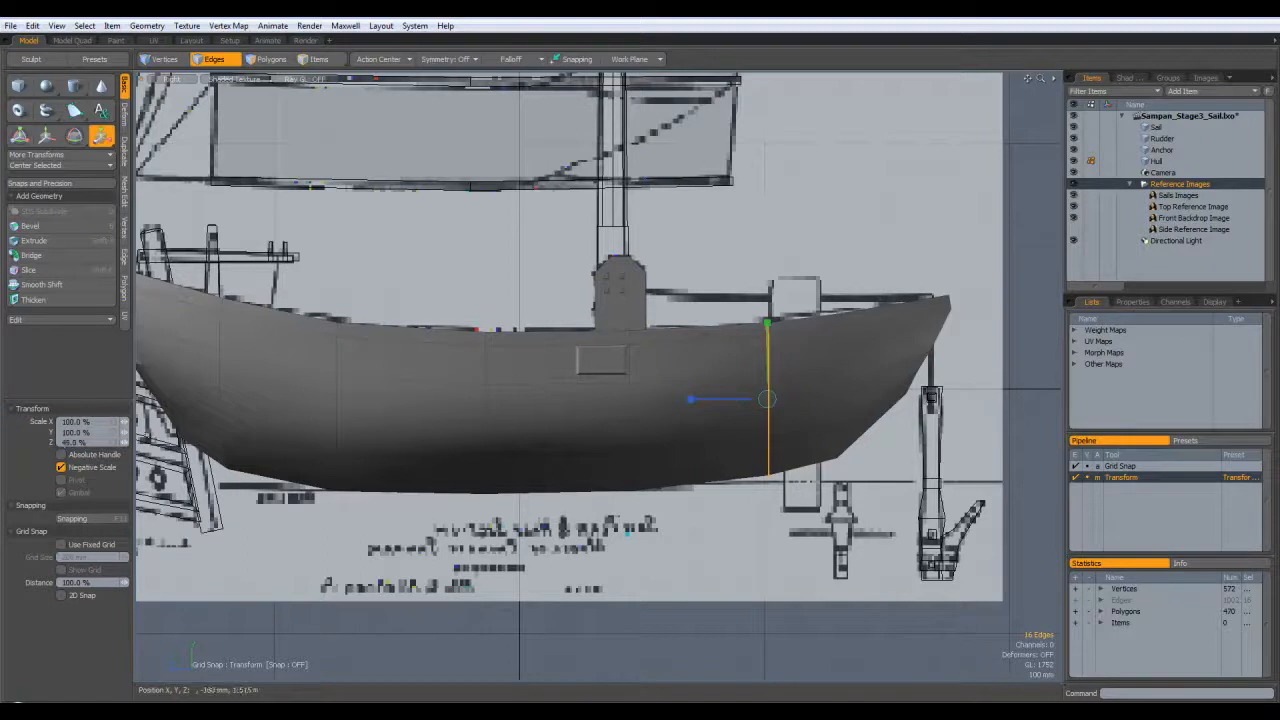
key("space")
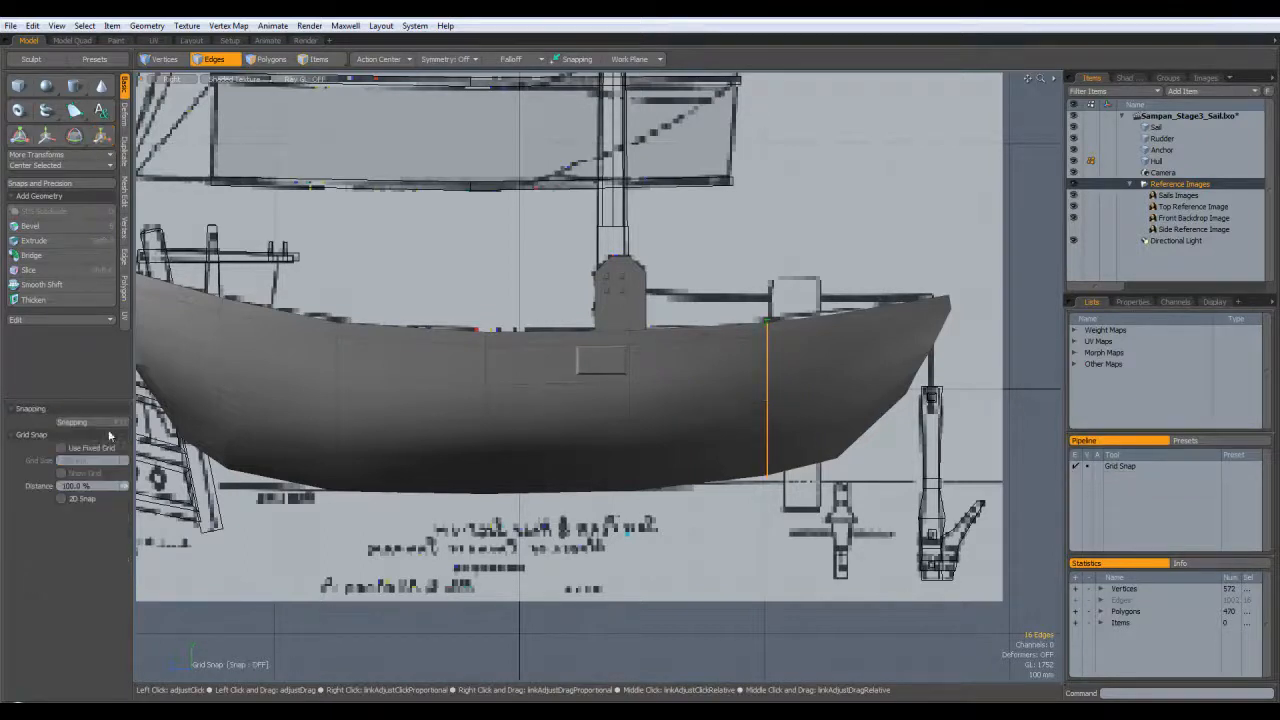
Step: Bevel the straightened edge loop near the bow to create a narrow strip of polygons across the deck
key("ctrl+space")
left_click(296, 421)
left_click_drag(312, 405, 516, 494, "alt")
key("2")
key("b")
left_click_drag(400, 508, 600, 575)
key("space")
Step: Raise the narrow deck strip near the bow into a crossbeam with a Polygon Bevel shift of about 95 mm
left_click(272, 59)
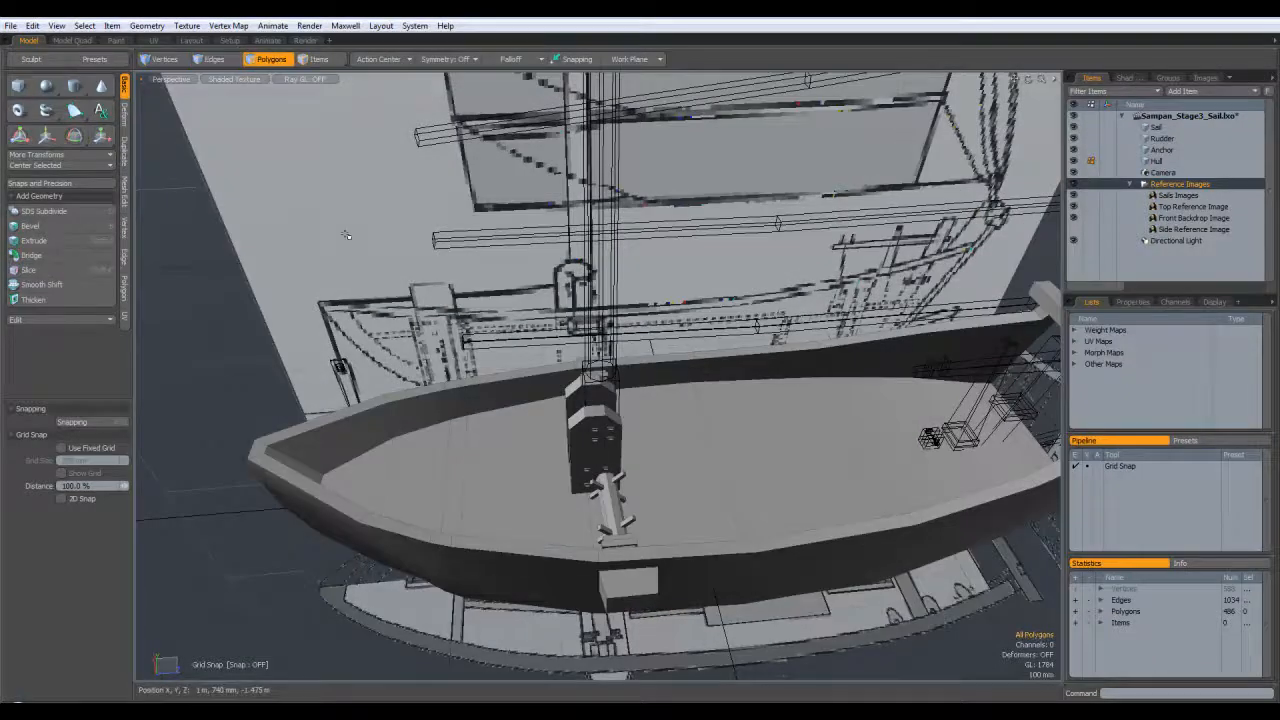
left_click(456, 478)
left_click_drag(456, 478, 477, 471, "alt")
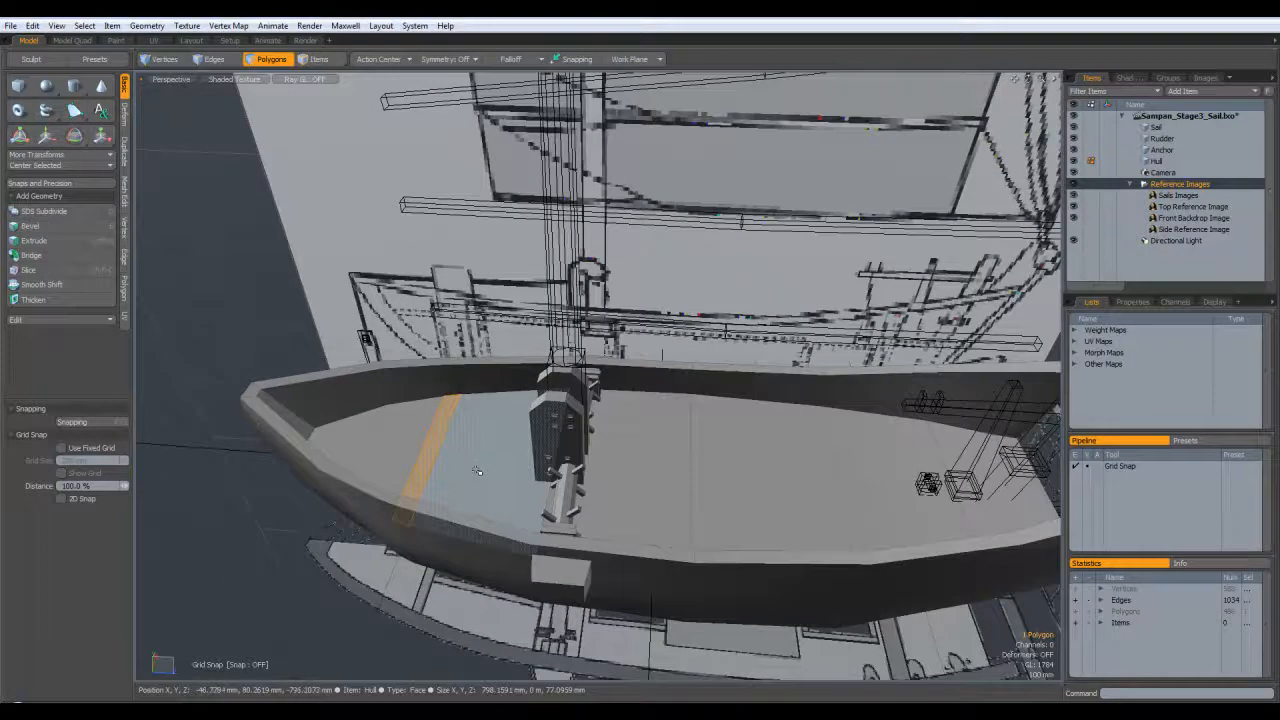
key("b")
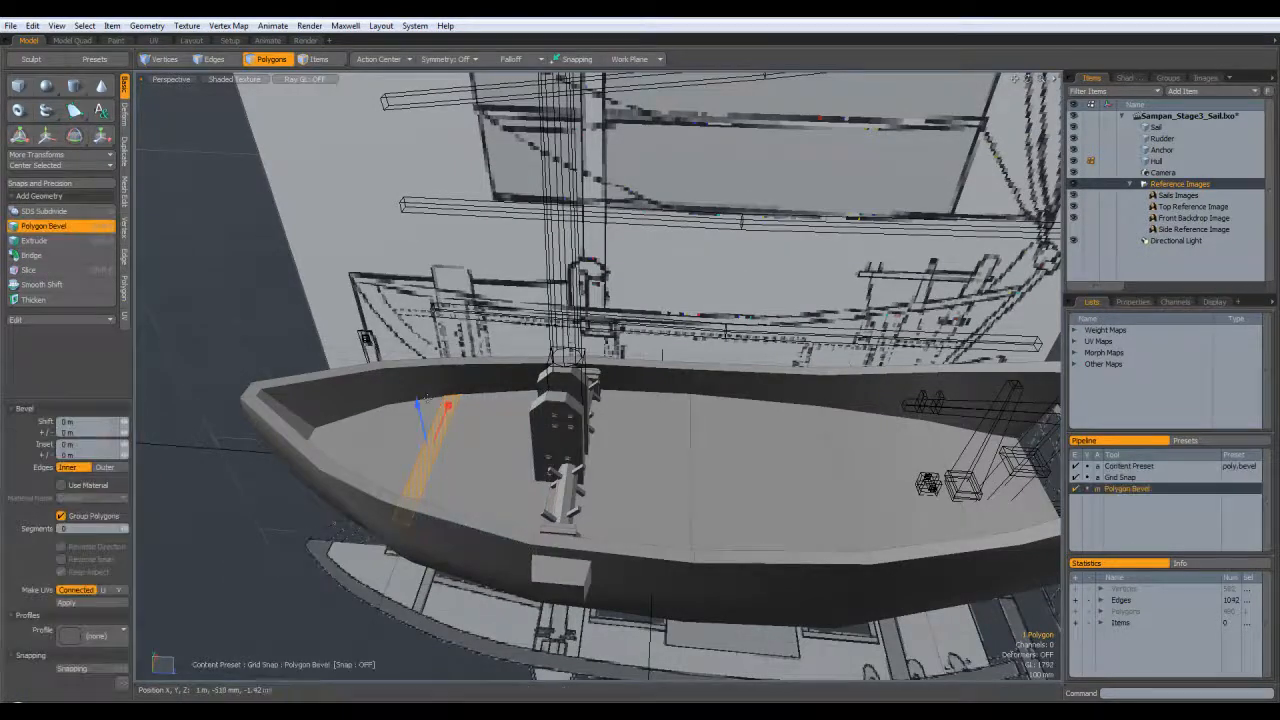
left_click_drag(418, 404, 412, 384)
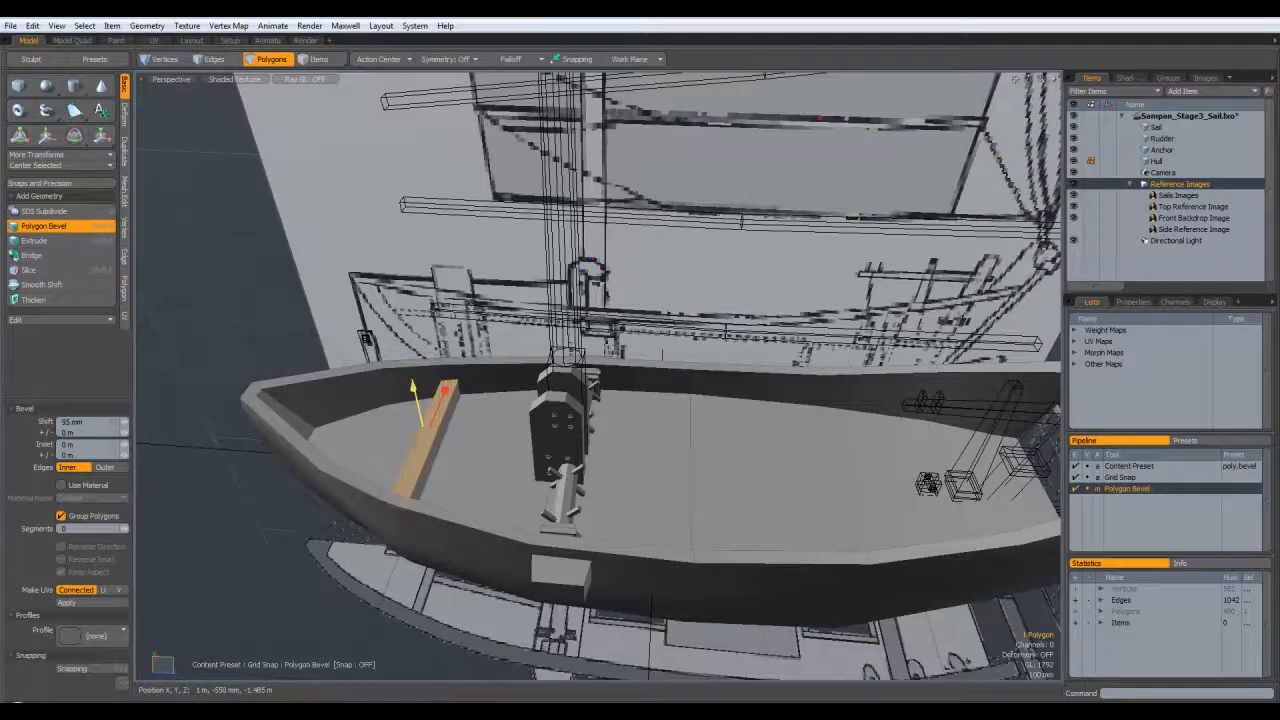
key("space")
Step: Delete the unneeded end polygon of the bow crossbeam where it meets the hull side
left_click_drag(475, 438, 604, 478, "alt")
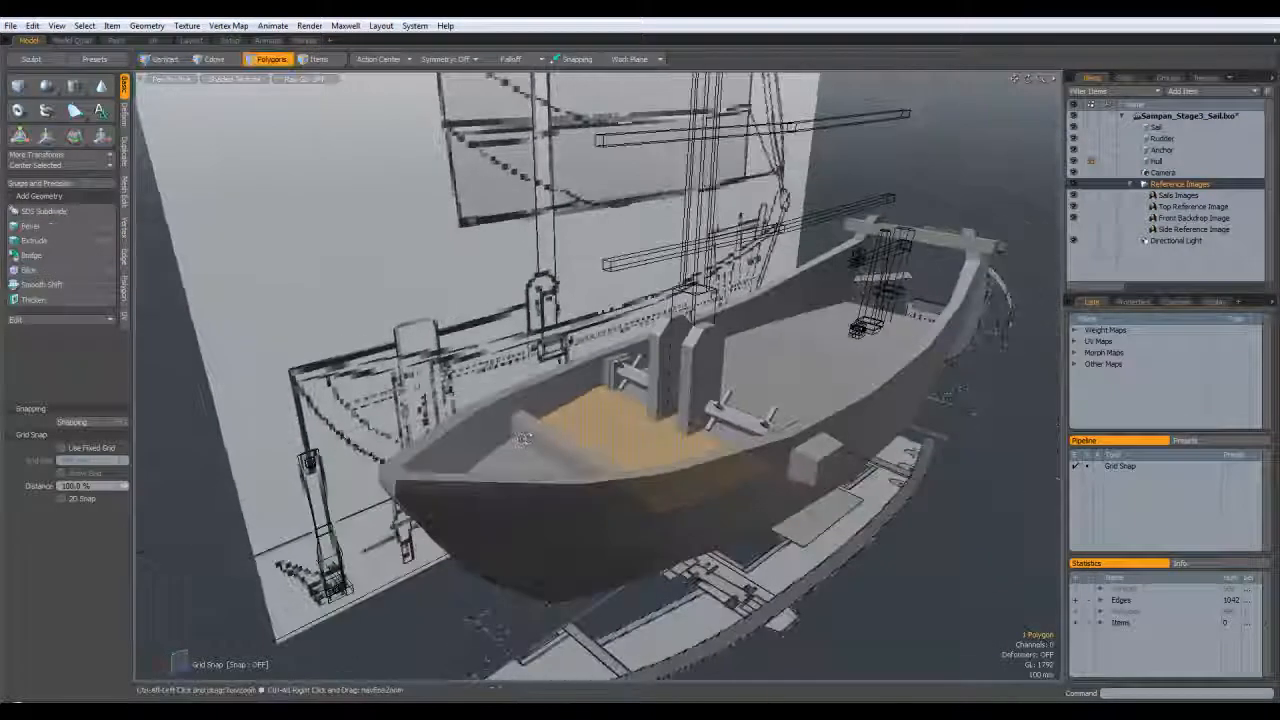
scroll(508, 385, "up", 6)
left_click_drag(492, 326, 503, 316, "alt")
left_click(495, 301)
left_click_drag(603, 385, 643, 453, "alt")
key("1")
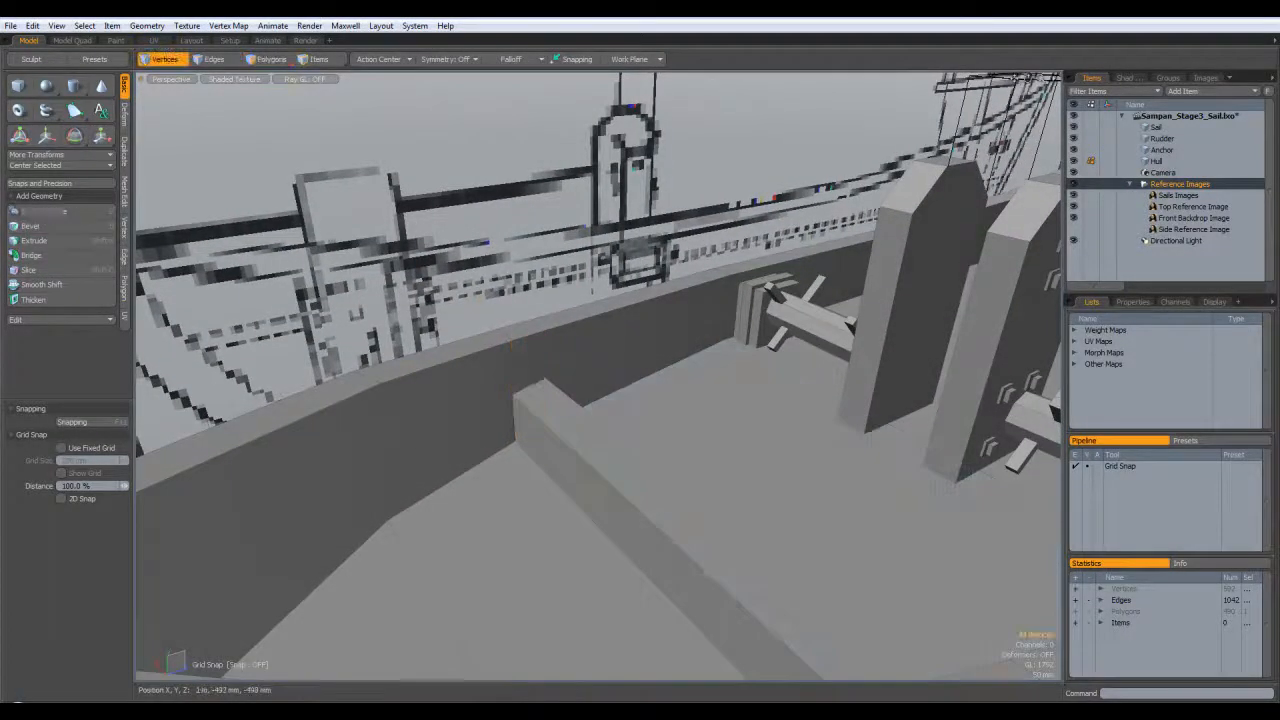
left_click_drag(502, 381, 730, 381, "alt")
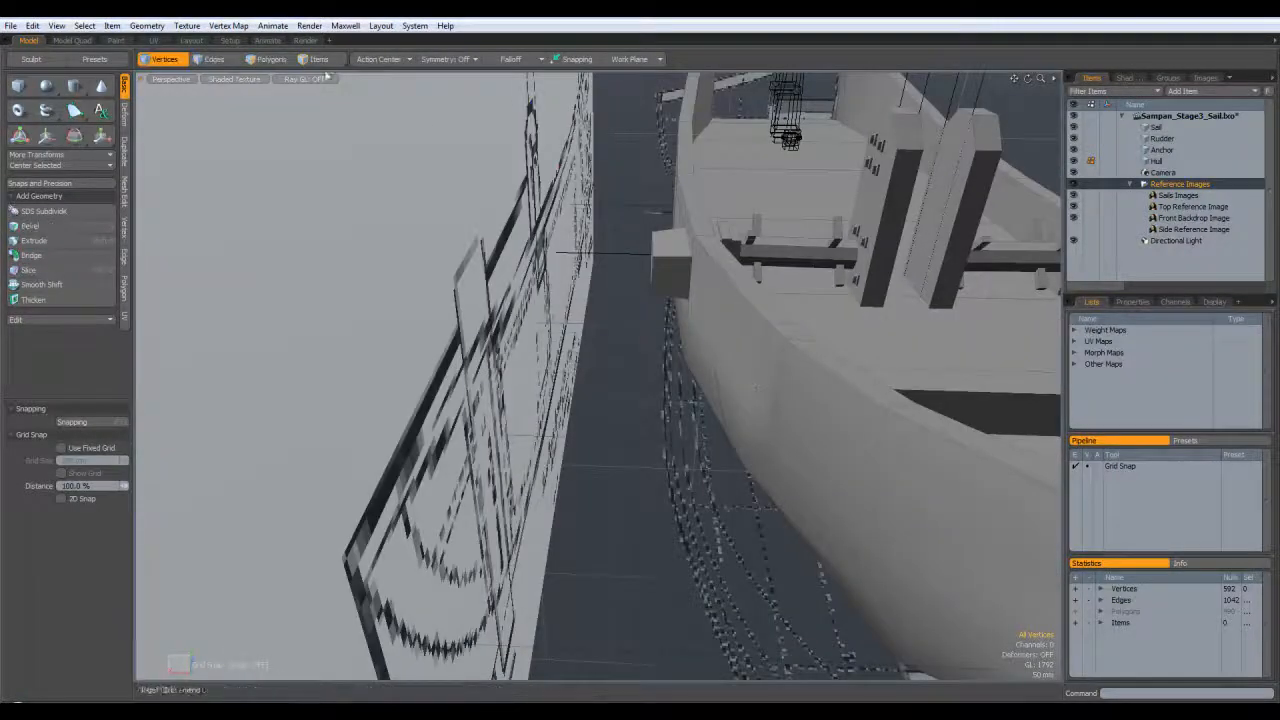
left_click(271, 59)
left_click_drag(779, 345, 928, 388)
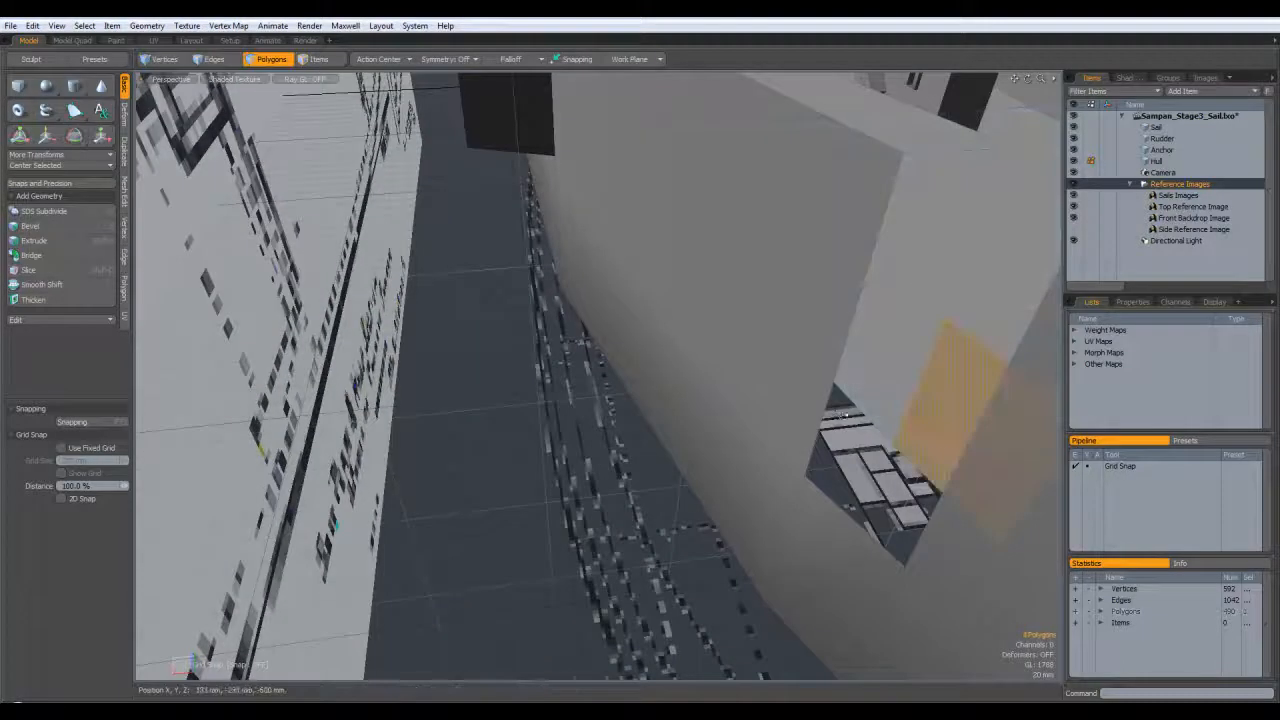
left_click_drag(859, 438, 787, 412, "alt")
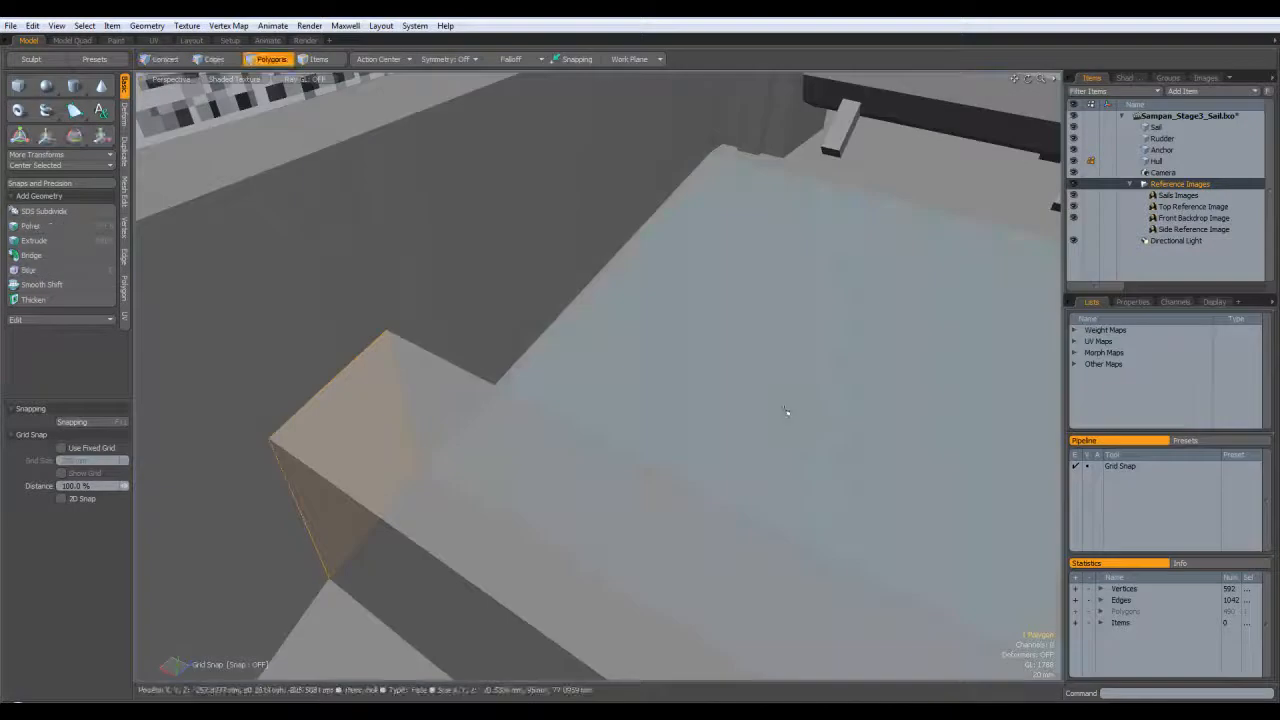
key("Escape")
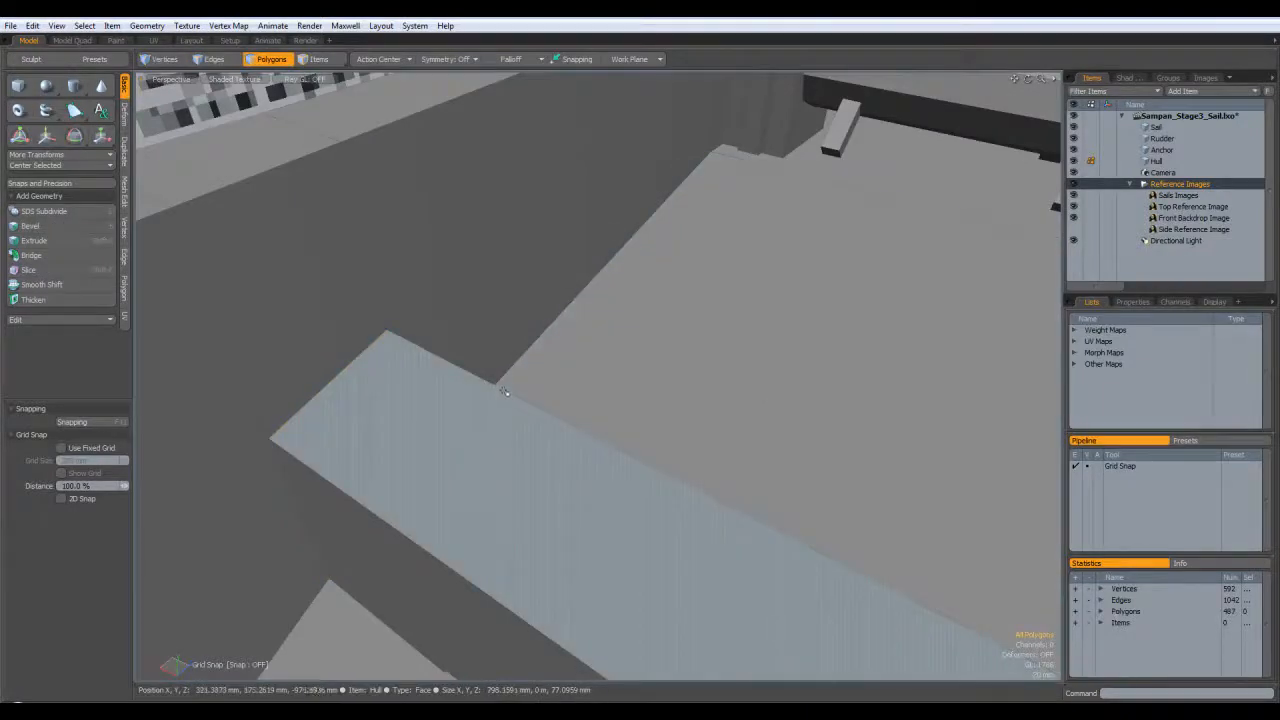
left_click_drag(621, 444, 1053, 115, "ctrl+alt")
left_click(529, 372)
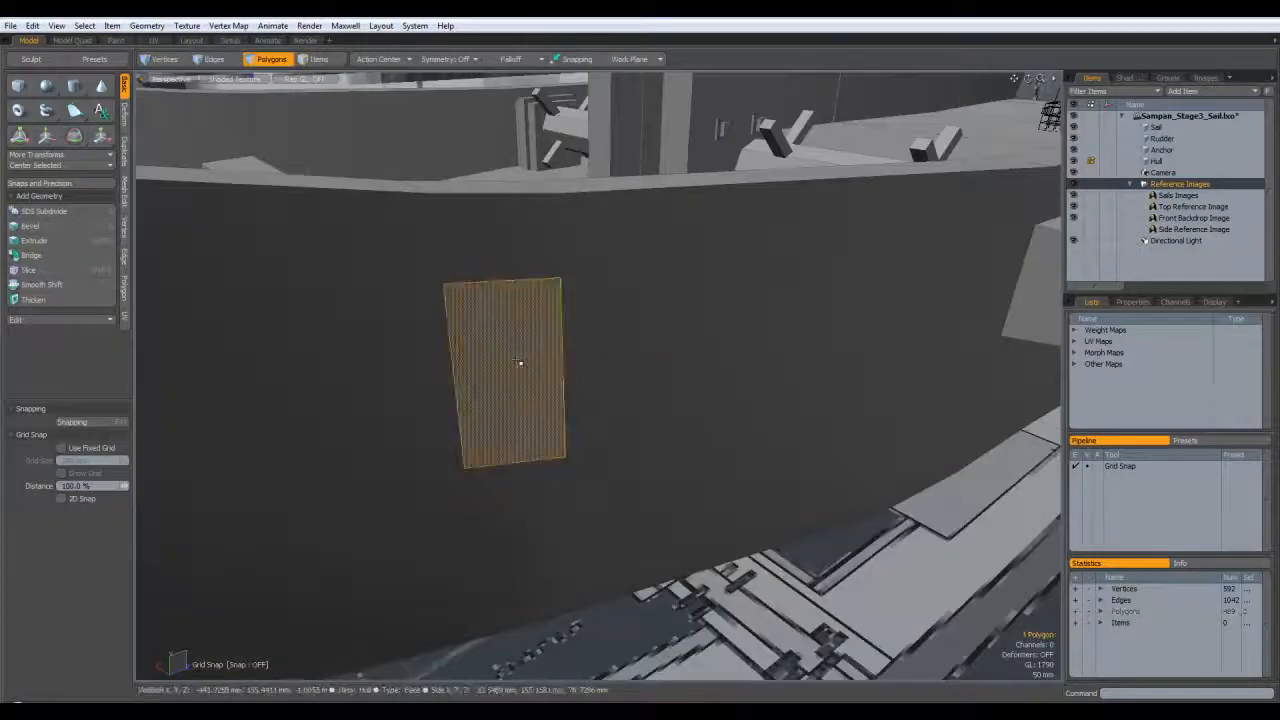
left_click_drag(518, 360, 509, 370)
key("Delete")
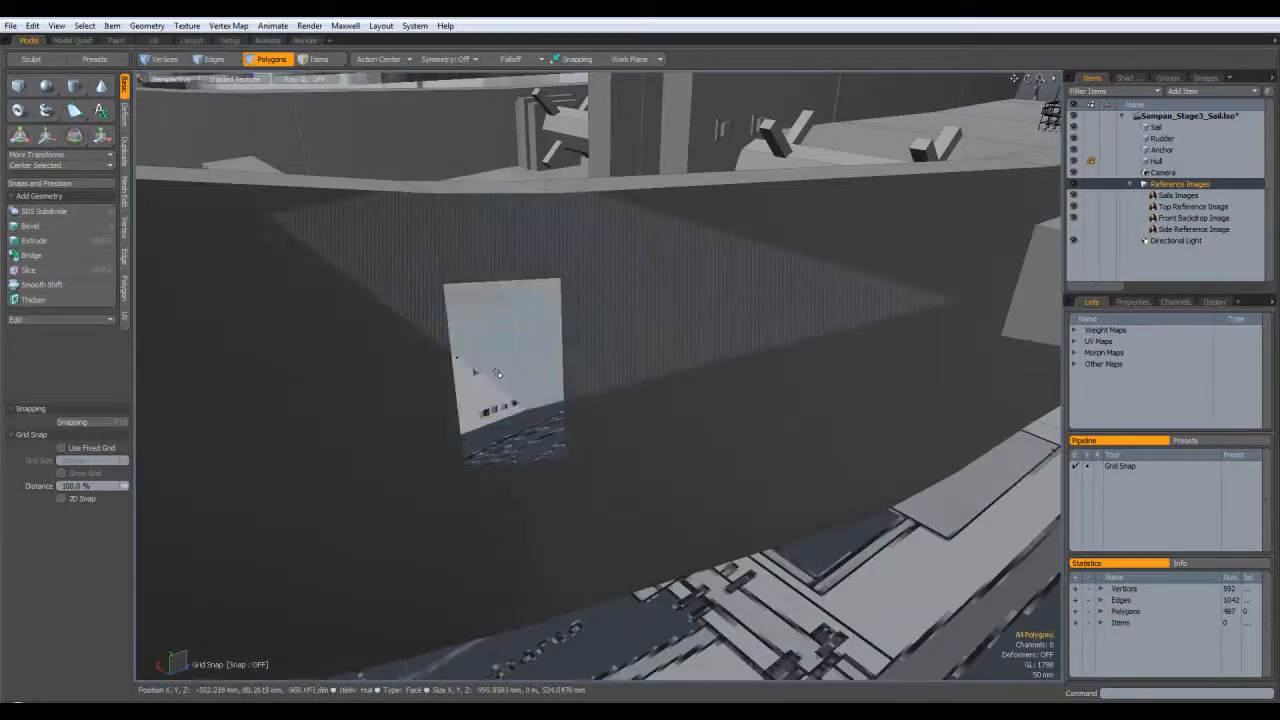
key("ctrl+z")
Step: Delete the remaining unneeded end polygon of the bow crossbeam at the opposite side of the hull
left_click_drag(533, 406, 420, 362, "alt")
left_click(420, 362)
left_click_drag(600, 400, 484, 391, "alt")
left_click(899, 467)
left_click_drag(899, 467, 649, 491, "alt")
left_click_drag(795, 436, 730, 390, "alt")
left_click_drag(714, 512, 757, 540, "alt")
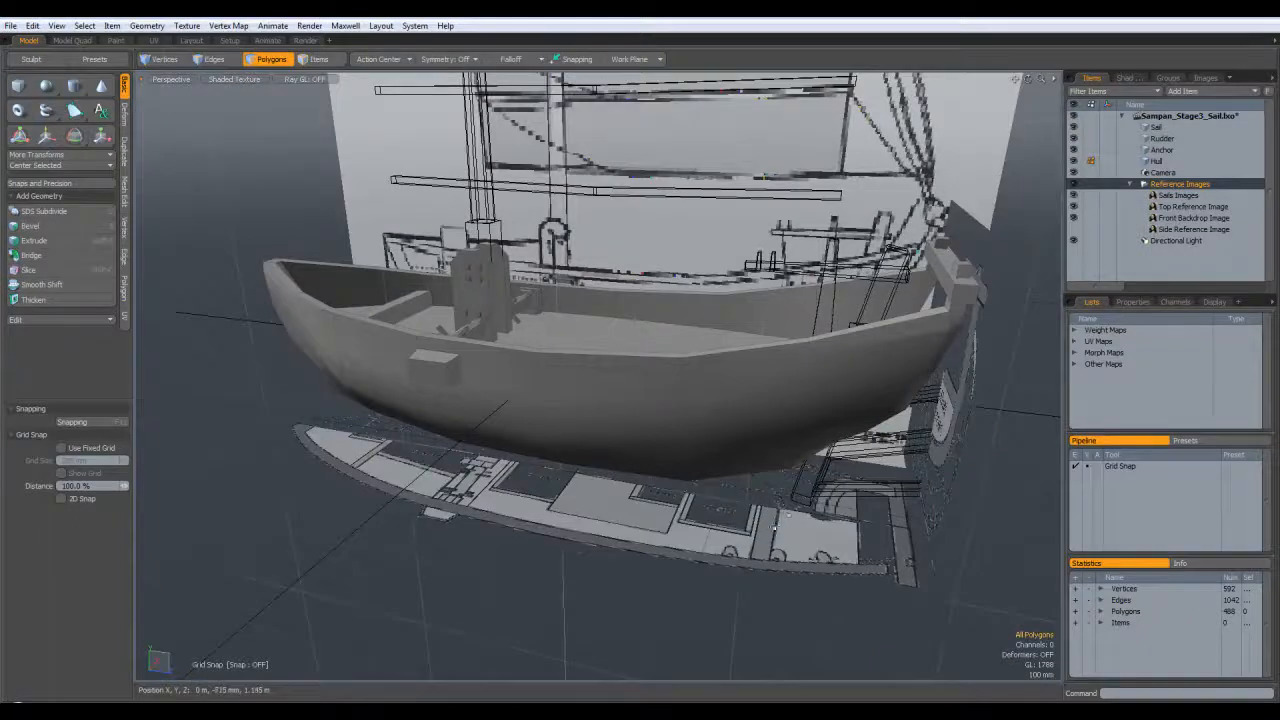
Step: Select the large deck polygon just ahead of the stern, show it from the top and enable snapping
mouse_move(805, 497)
left_mouse_down("alt")
mouse_move(766, 458)
mouse_move(798, 330)
mouse_move(787, 428)
mouse_move(771, 444)
mouse_move(786, 490)
left_mouse_up("alt")
mouse_move(762, 374)
left_mouse_down("alt")
mouse_move(768, 340)
mouse_move(759, 381)
left_mouse_up("alt")
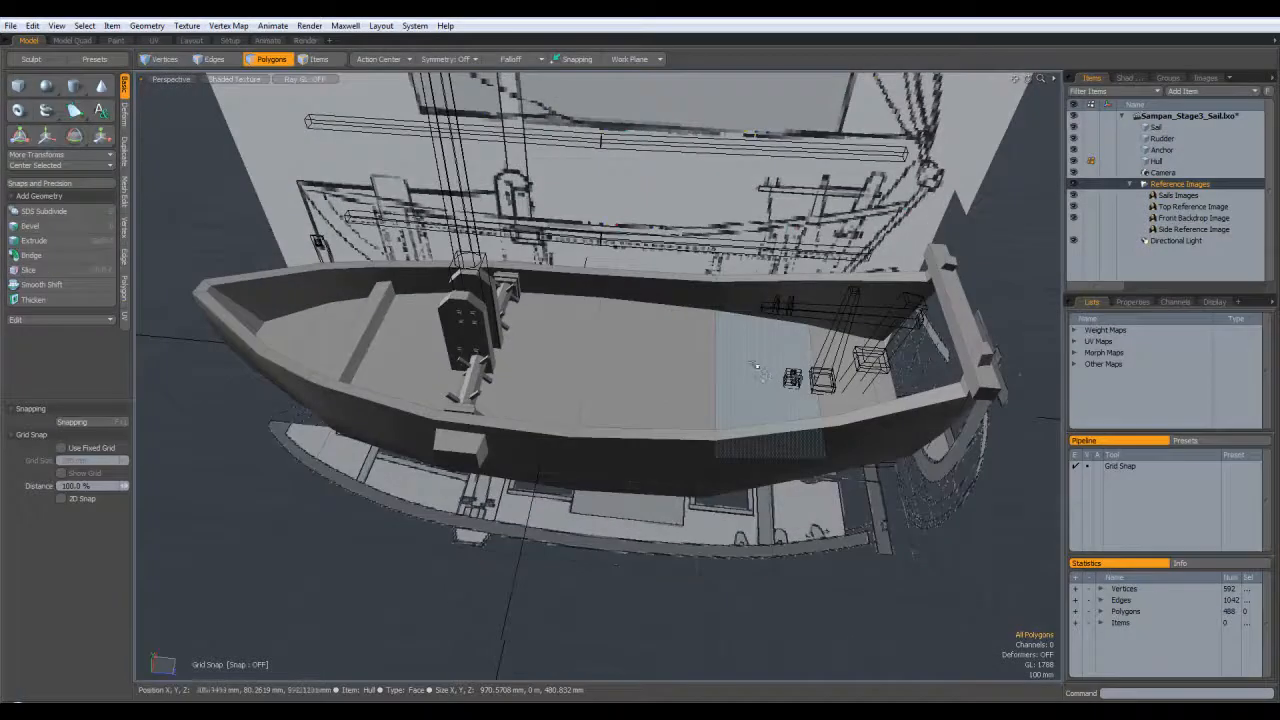
left_click(766, 402)
left_click_drag(770, 441, 740, 159, "alt")
key("KP_1")
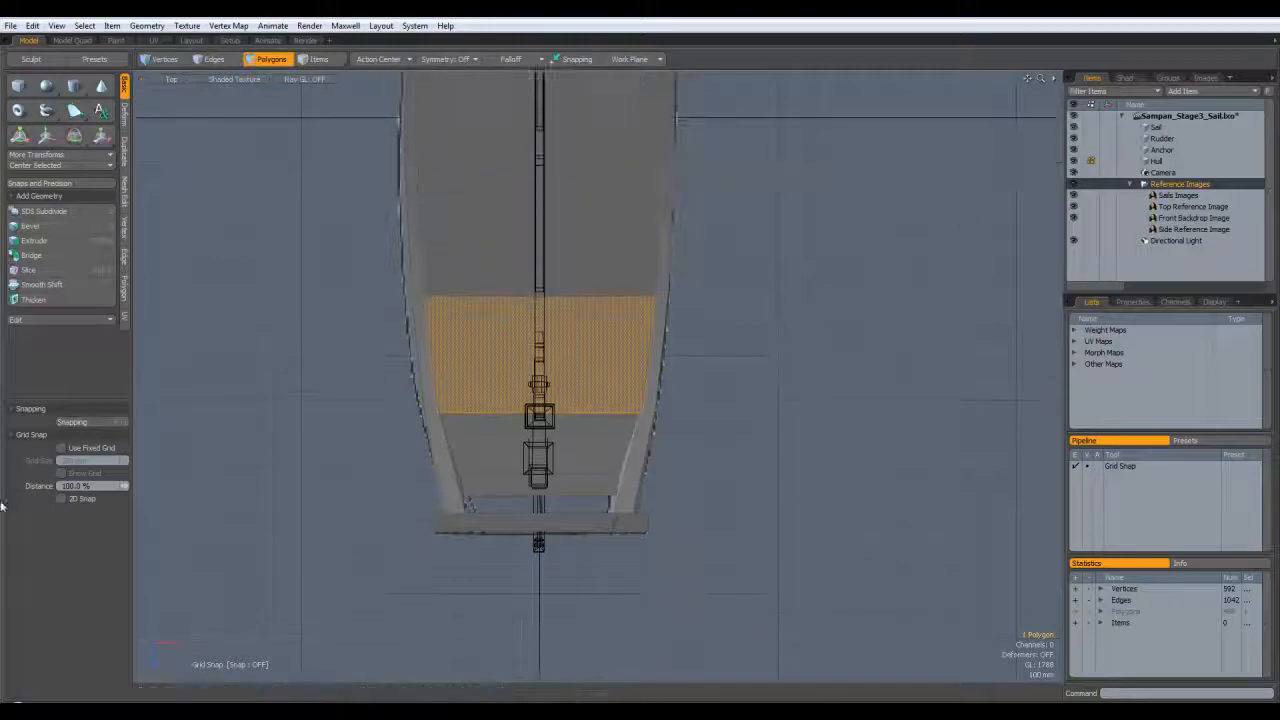
left_click(577, 60)
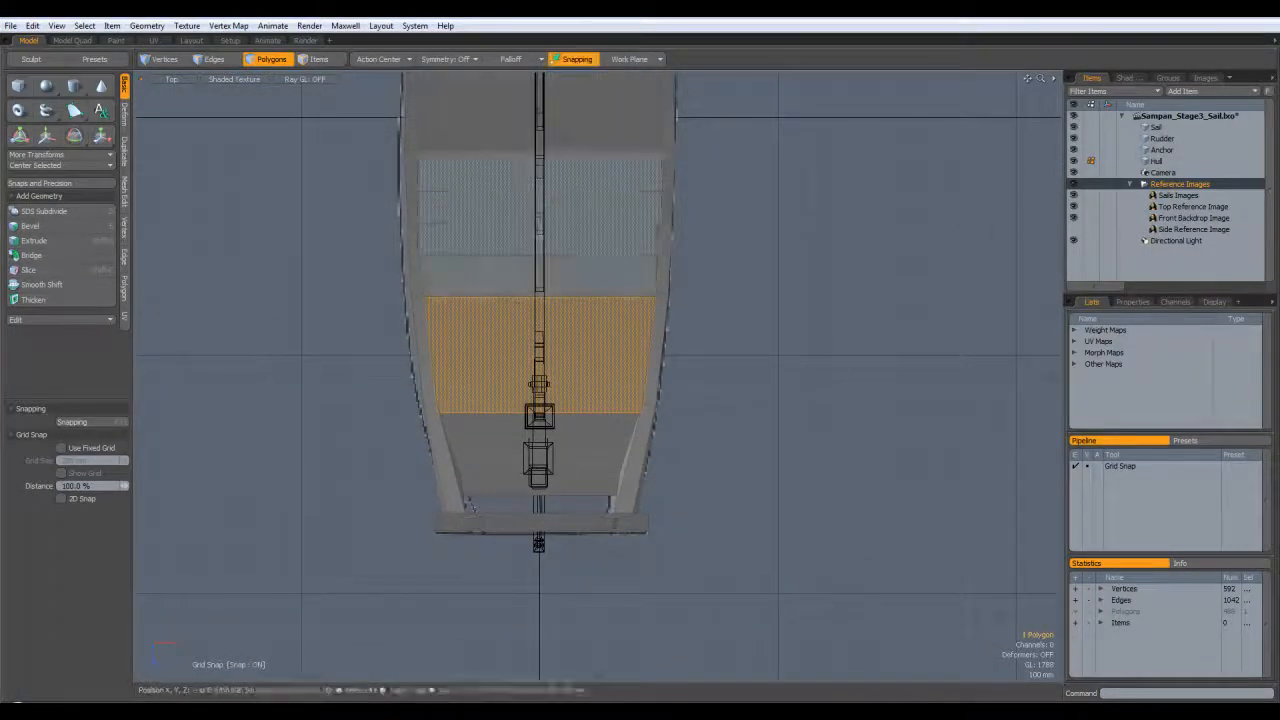
left_click(30, 270)
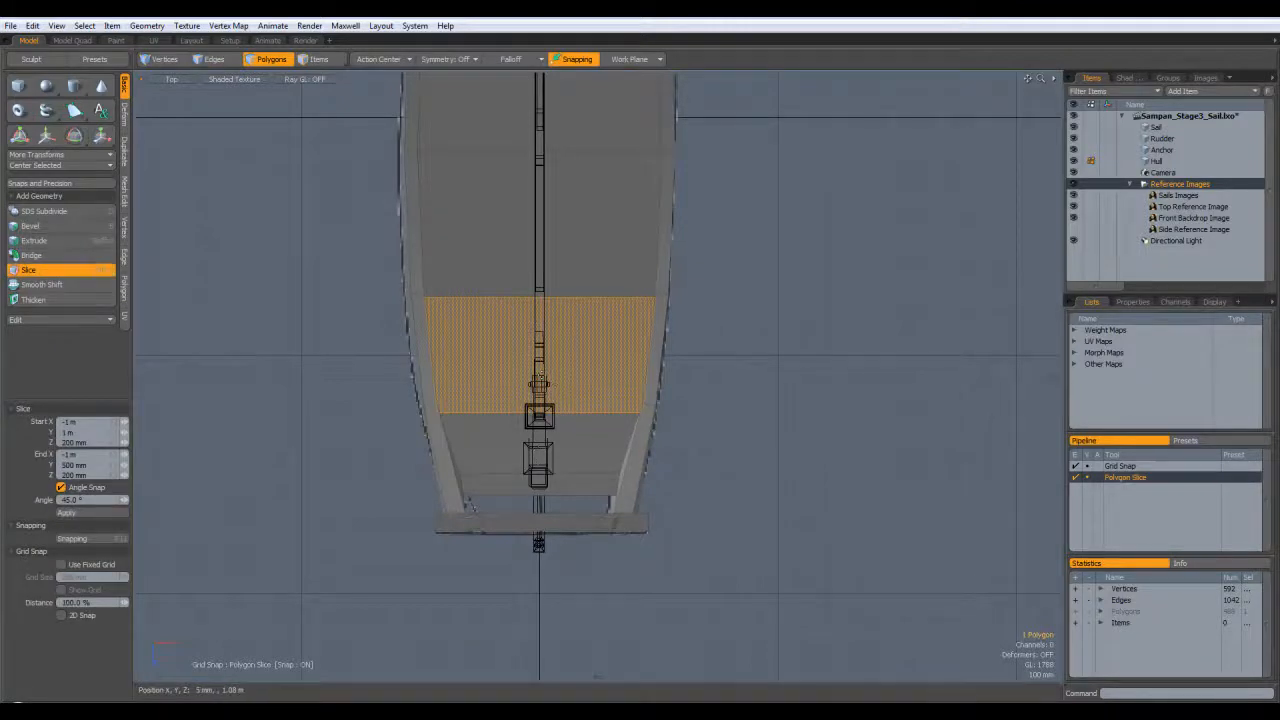
key("ctrl+space")
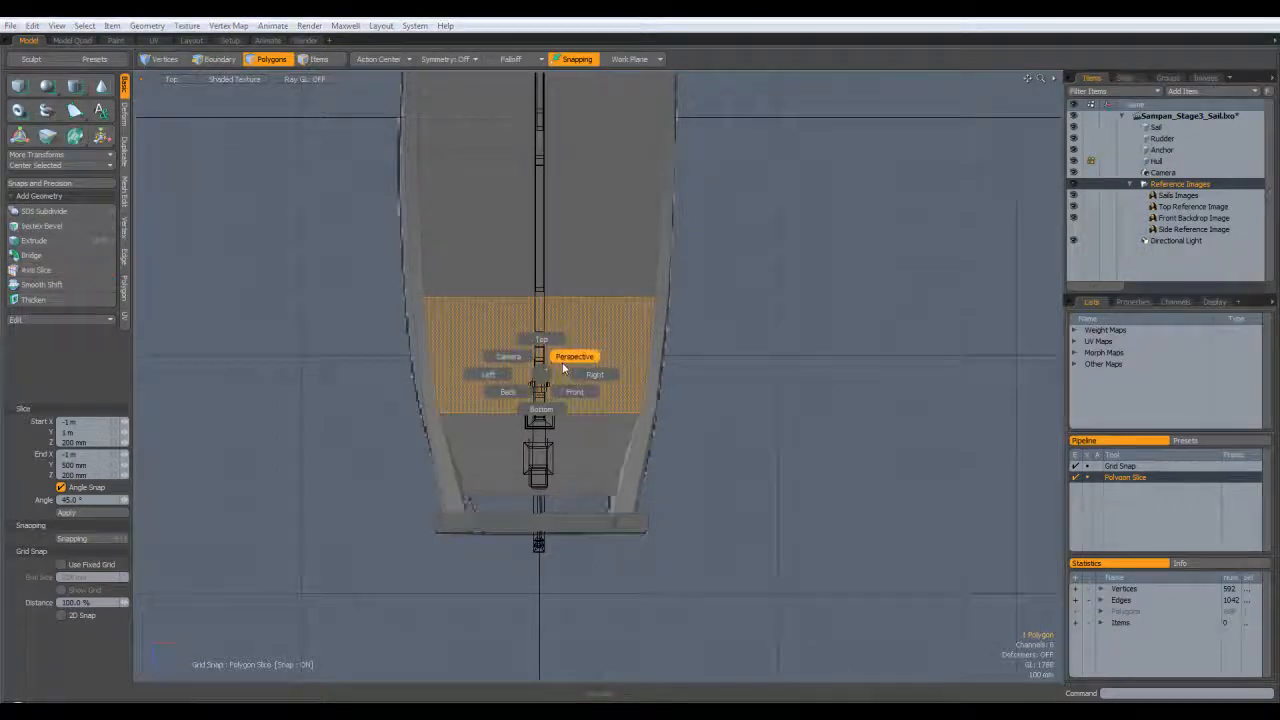
left_click(566, 363)
left_click_drag(572, 366, 606, 368, "alt")
key("ctrl+space")
left_click(598, 391)
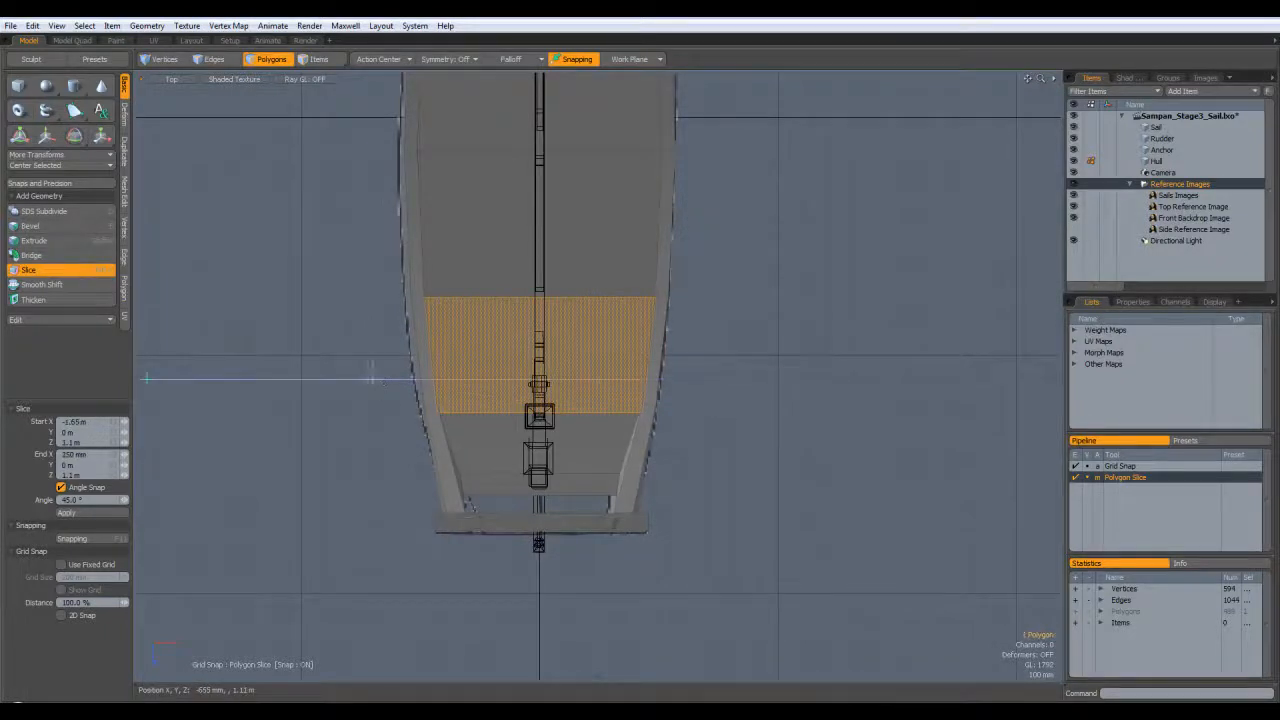
left_click(85, 541)
key("ctrl+z")
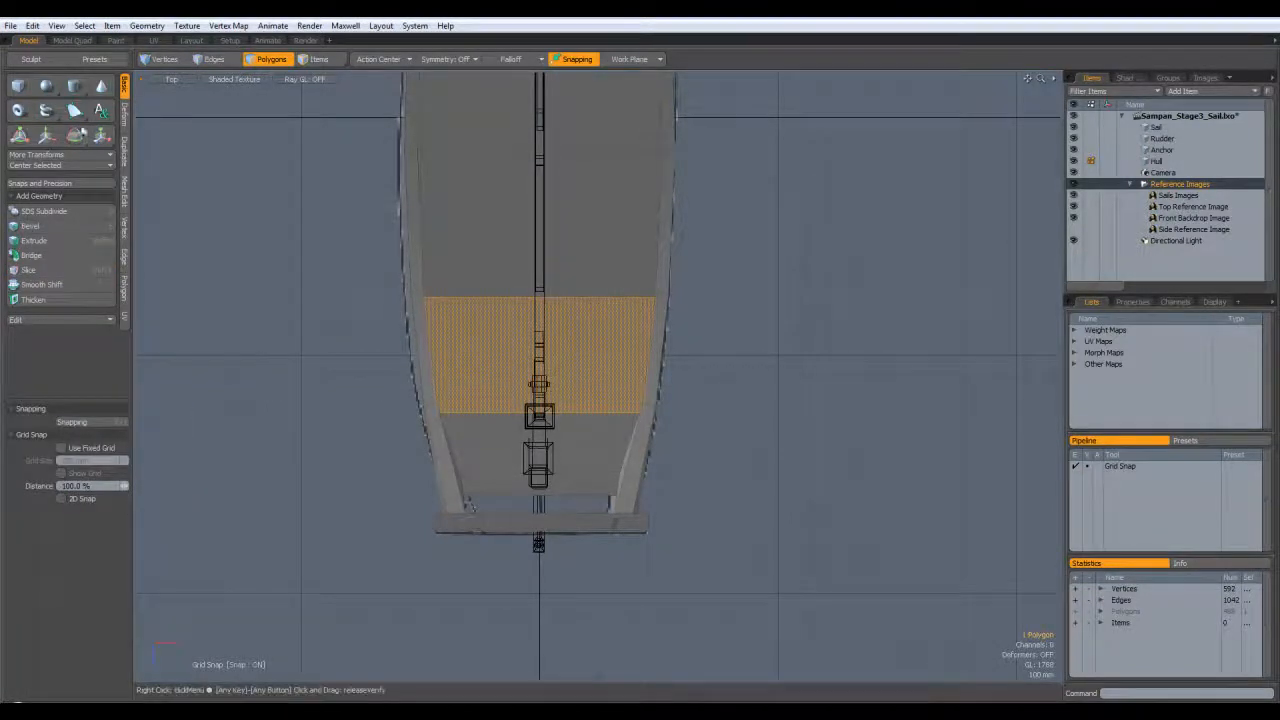
left_click(56, 269)
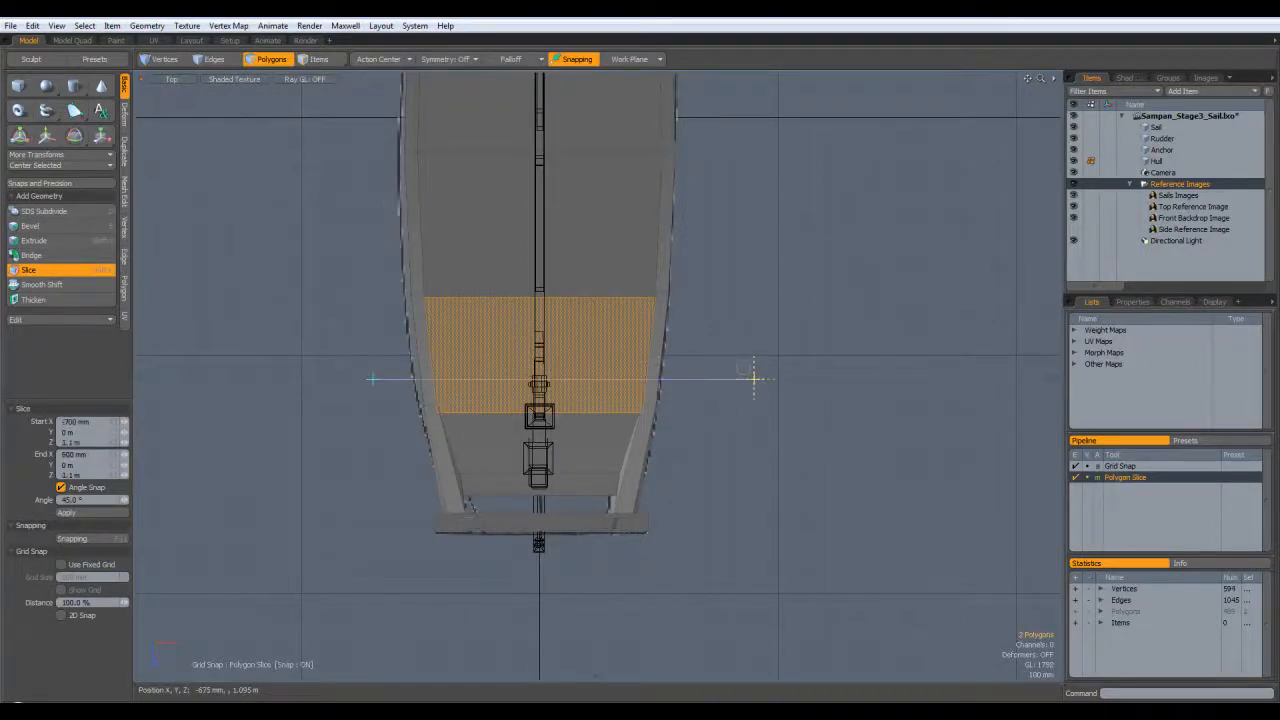
left_click_drag(564, 379, 683, 355)
key("ctrl+z")
key("ctrl+z")
key("ctrl+z")
key("ctrl+z")
key("ctrl+z")
key("ctrl+z")
Step: Set the snapping mode to none so that grid snap is removed
left_click(272, 434)
left_click(101, 422)
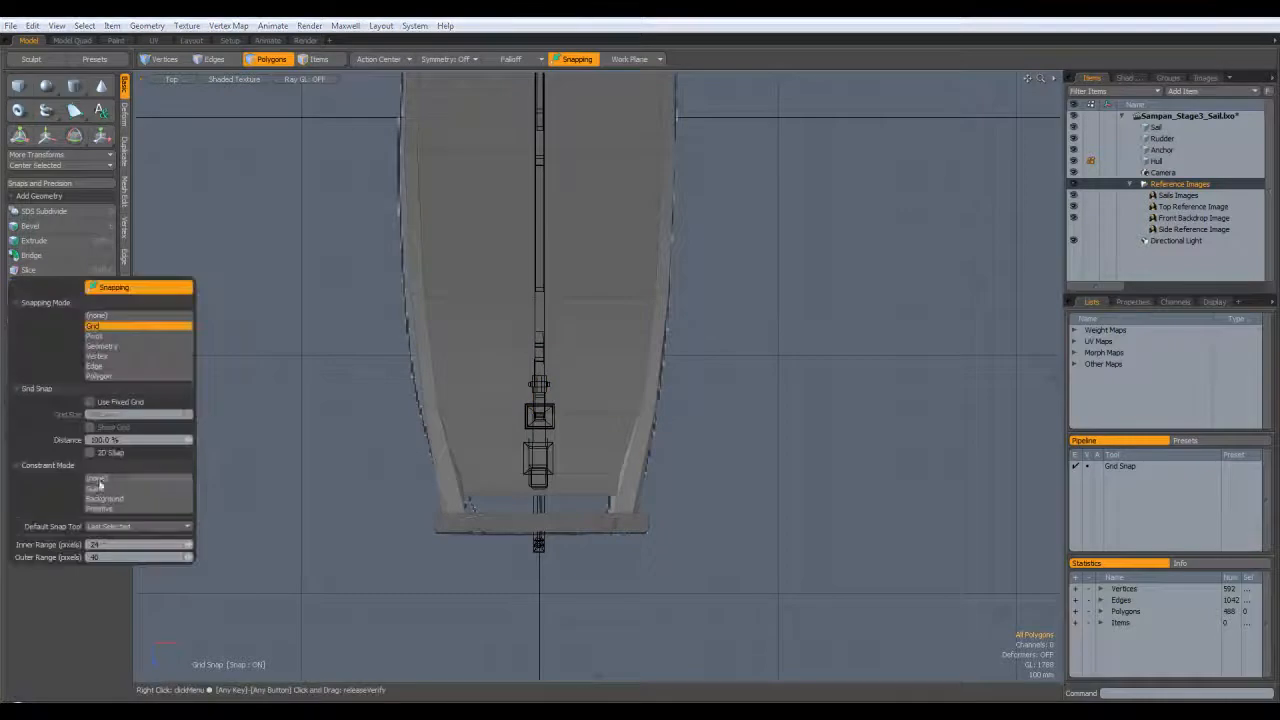
left_click(114, 316)
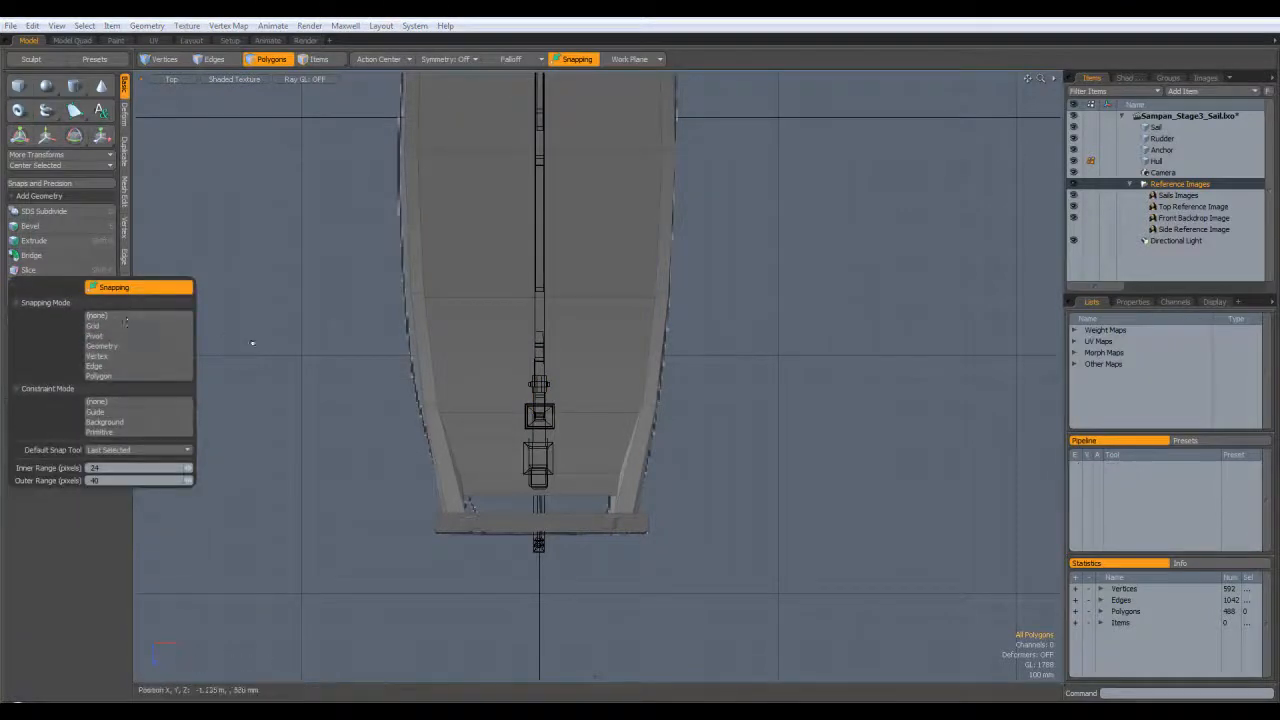
Step: Slice the deck polygon near the stern crosswise twice, the first cut at about Z 1.075 m, to form a narrow strip
left_click(70, 271)
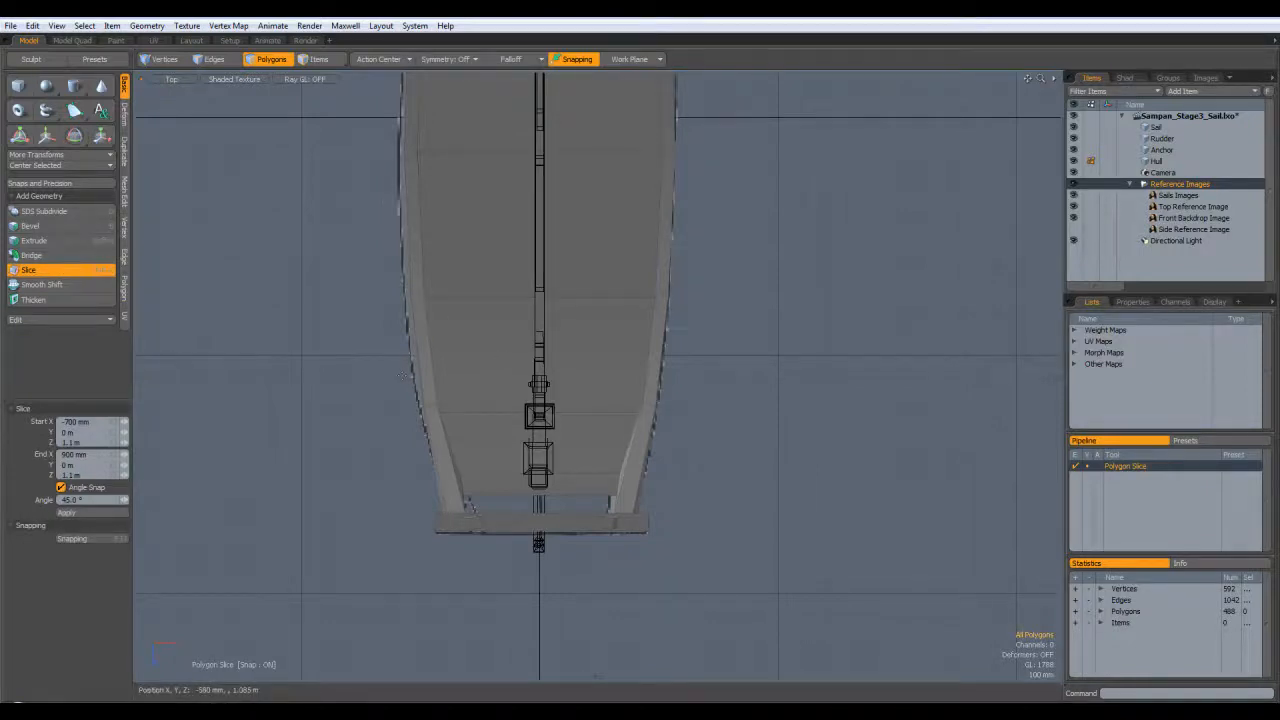
key("space")
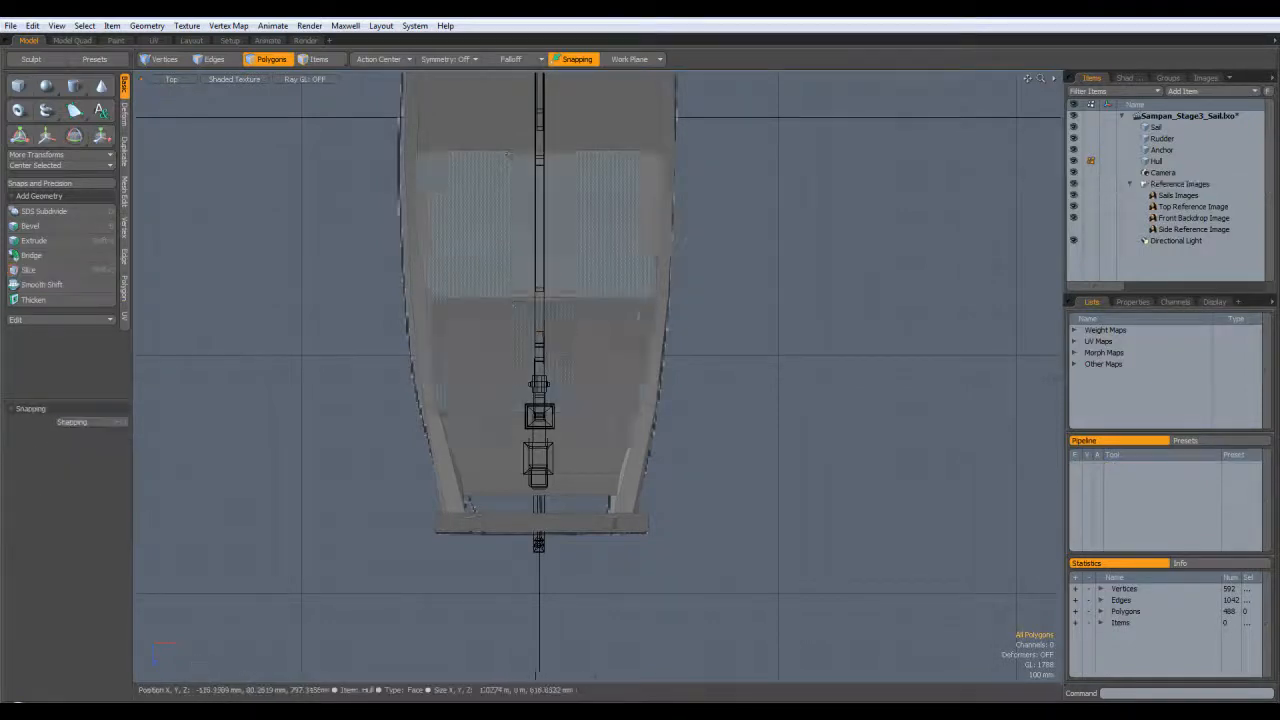
left_click(40, 271)
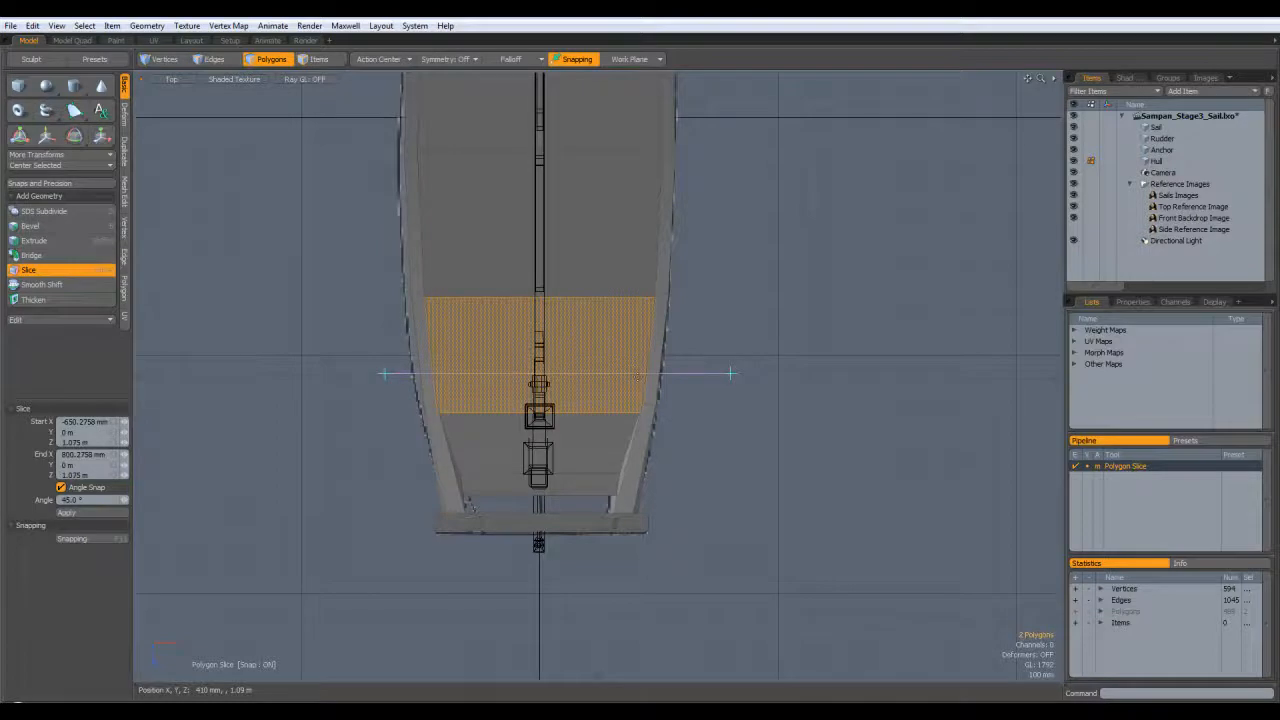
key("shift")
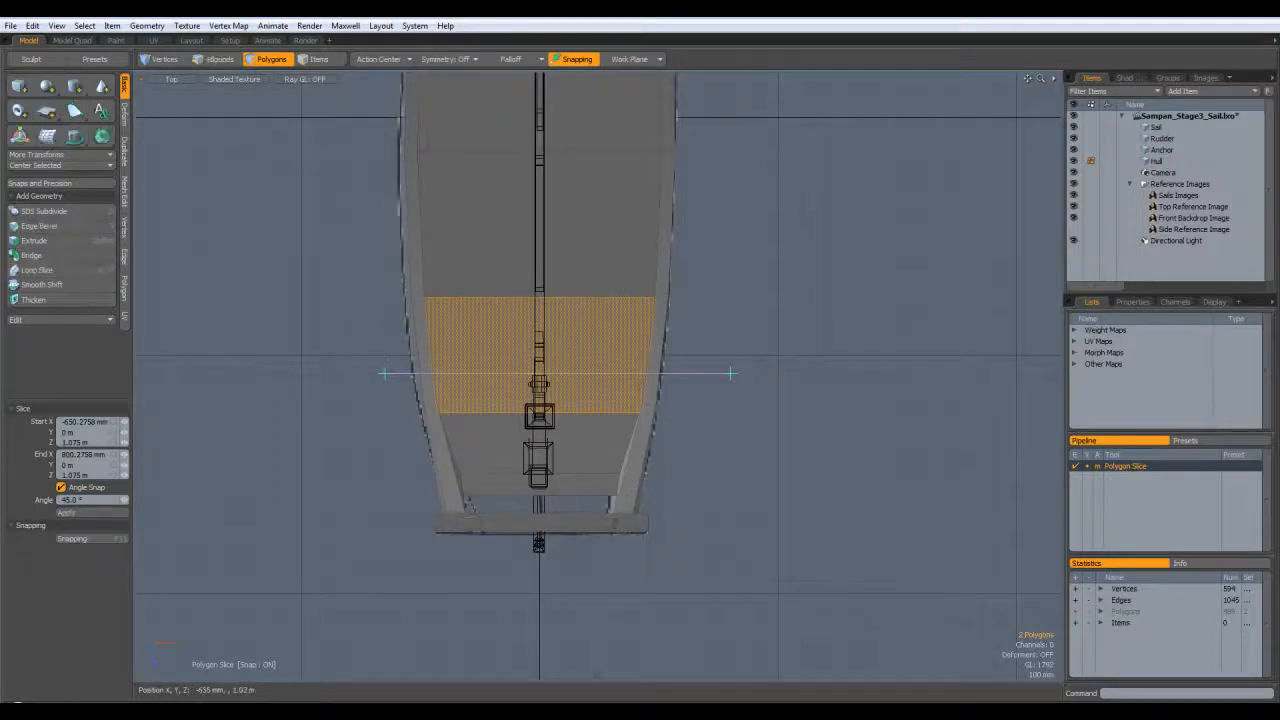
left_click_drag(703, 358, 724, 358, "shift")
key("space")
Step: Raise the narrow stern deck strip into a second crossbeam with a Polygon Bevel shift of about 102 mm
left_click(514, 440)
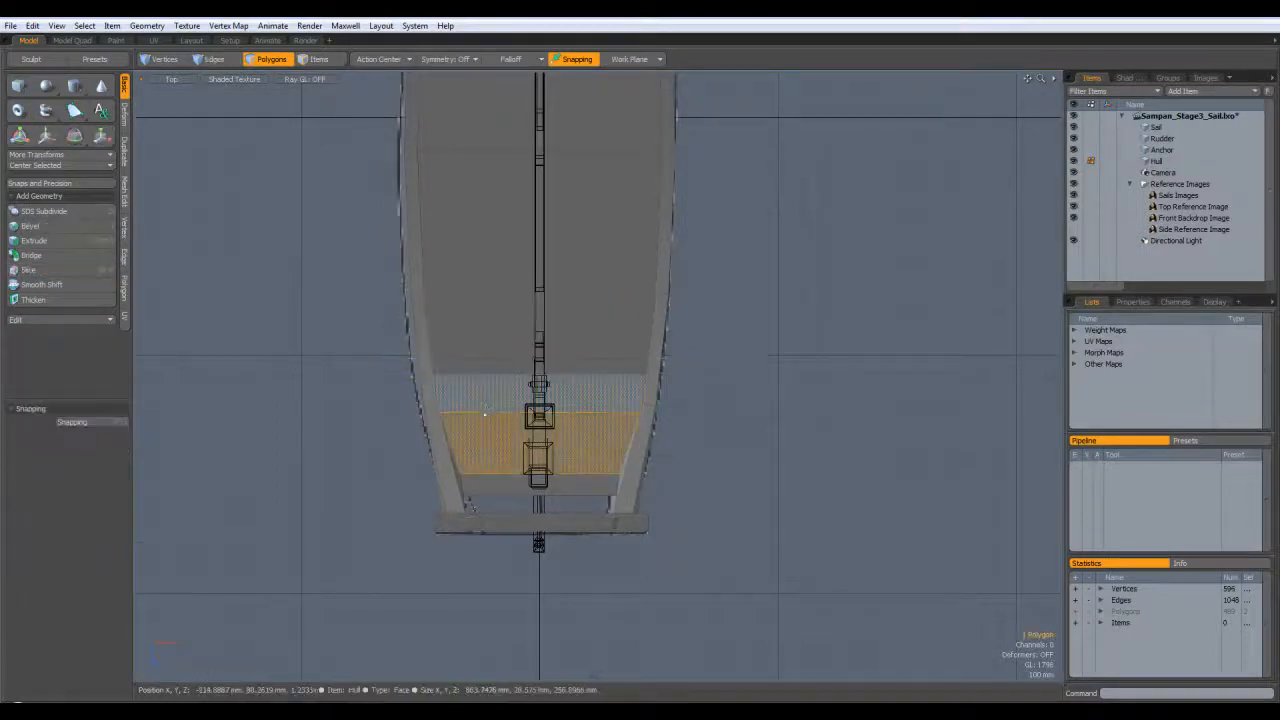
key("ctrl+space")
left_click(555, 376)
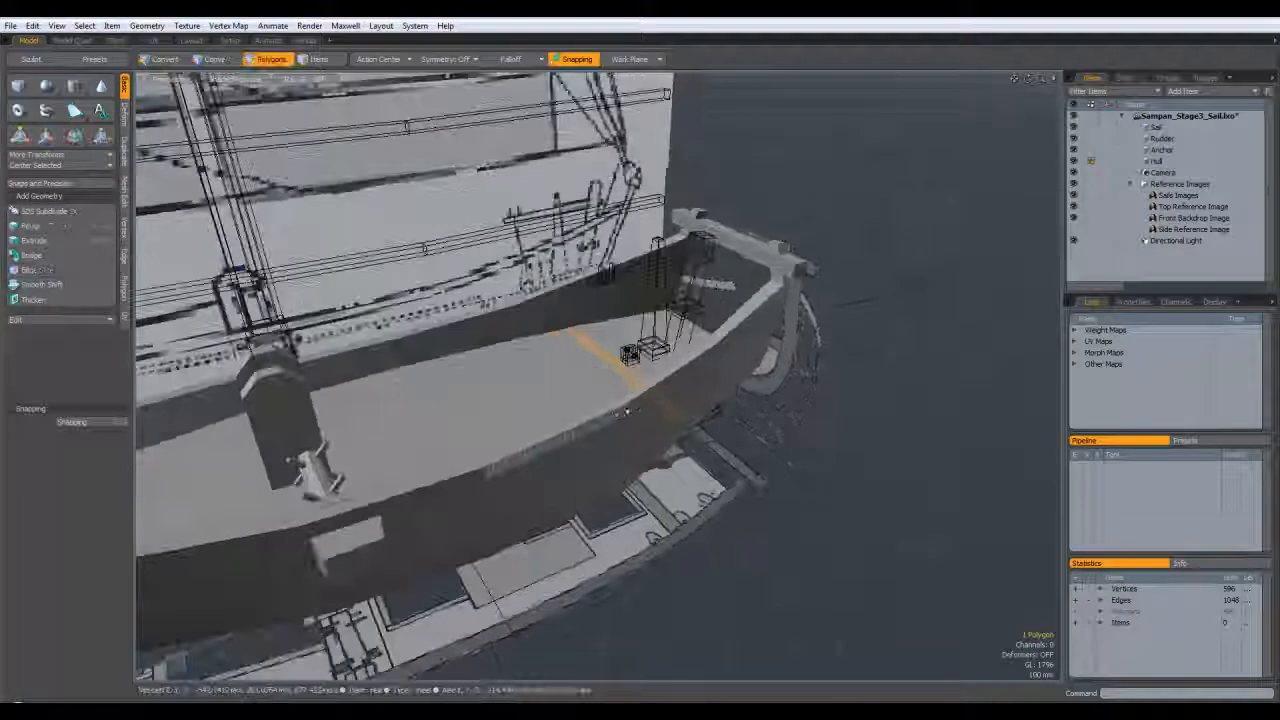
key("b")
left_click_drag(616, 313, 617, 288)
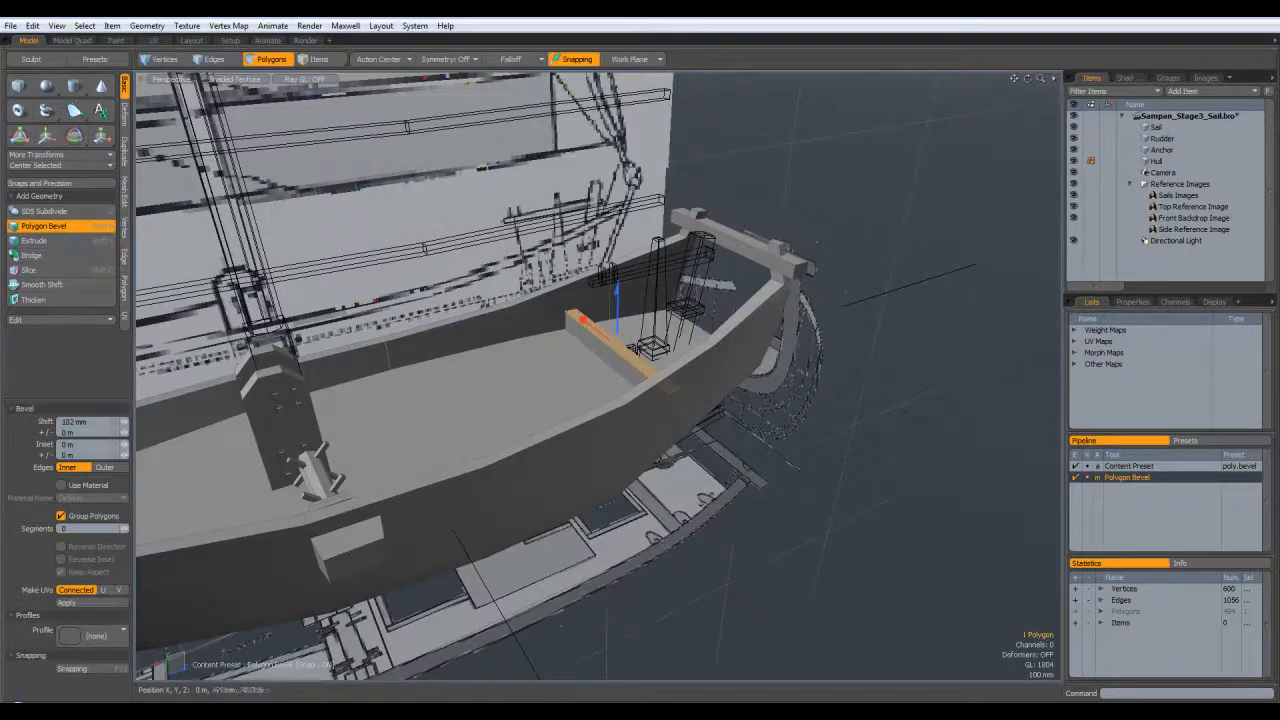
Step: Leave the Polygon Bevel, clear the selection and examine both crossbeams and the middle deck against the reference images
left_click_drag(385, 490, 601, 486, "alt")
key("space")
left_click(837, 350)
left_click_drag(872, 346, 684, 410, "alt")
left_click_drag(600, 400, 592, 497, "alt")
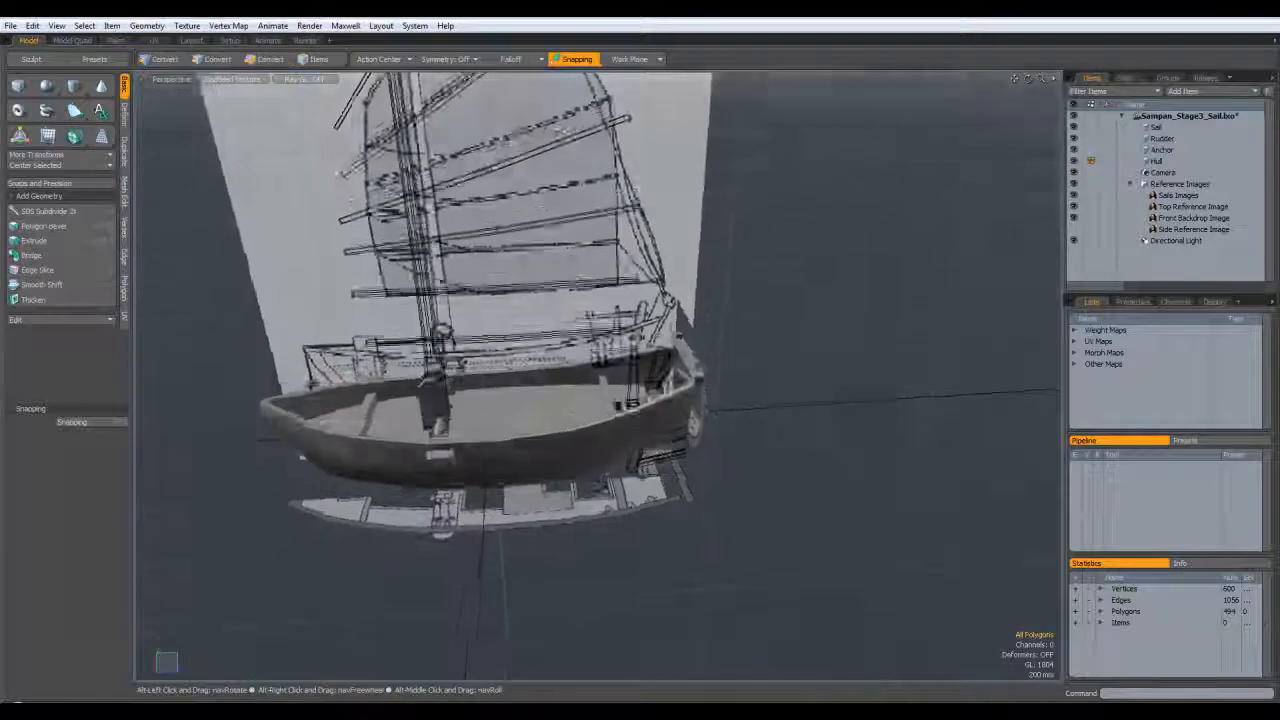
left_click_drag(590, 500, 577, 505, "alt")
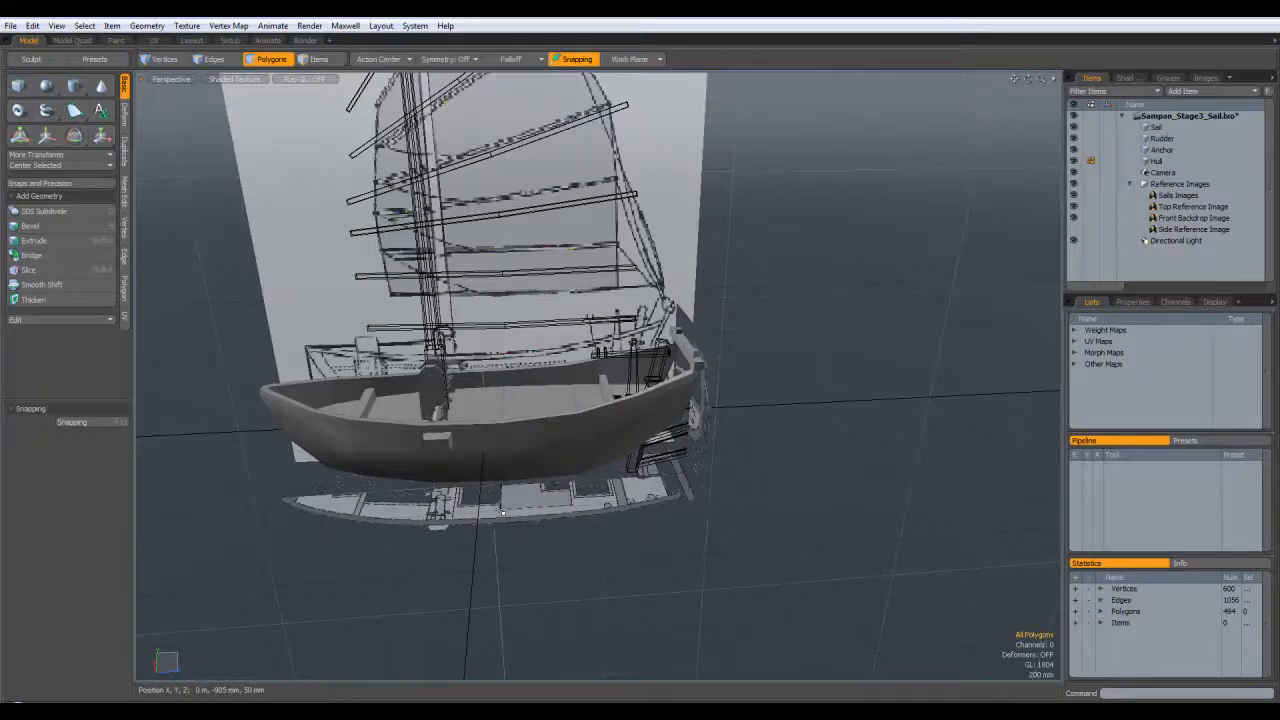
mouse_move(560, 436)
left_mouse_down("alt")
mouse_move(566, 482)
mouse_move(548, 470)
mouse_move(556, 432)
left_mouse_up("alt")
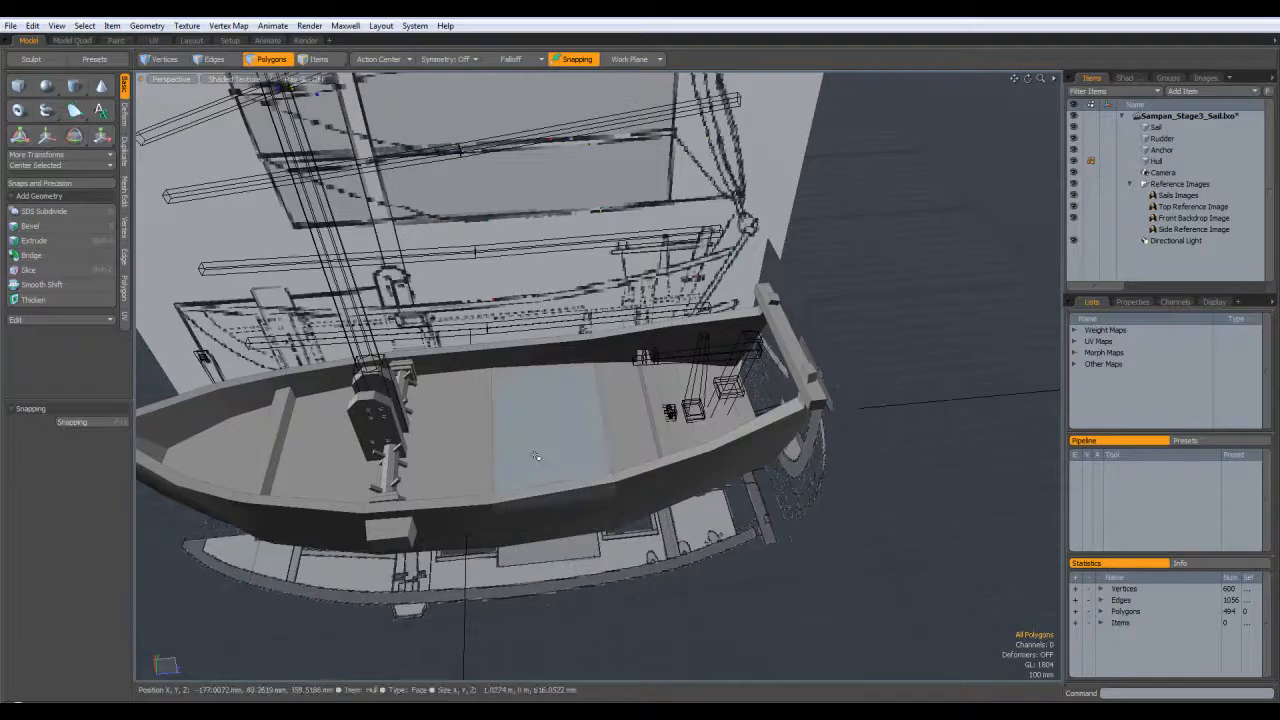
left_click_drag(515, 474, 430, 470, "alt")
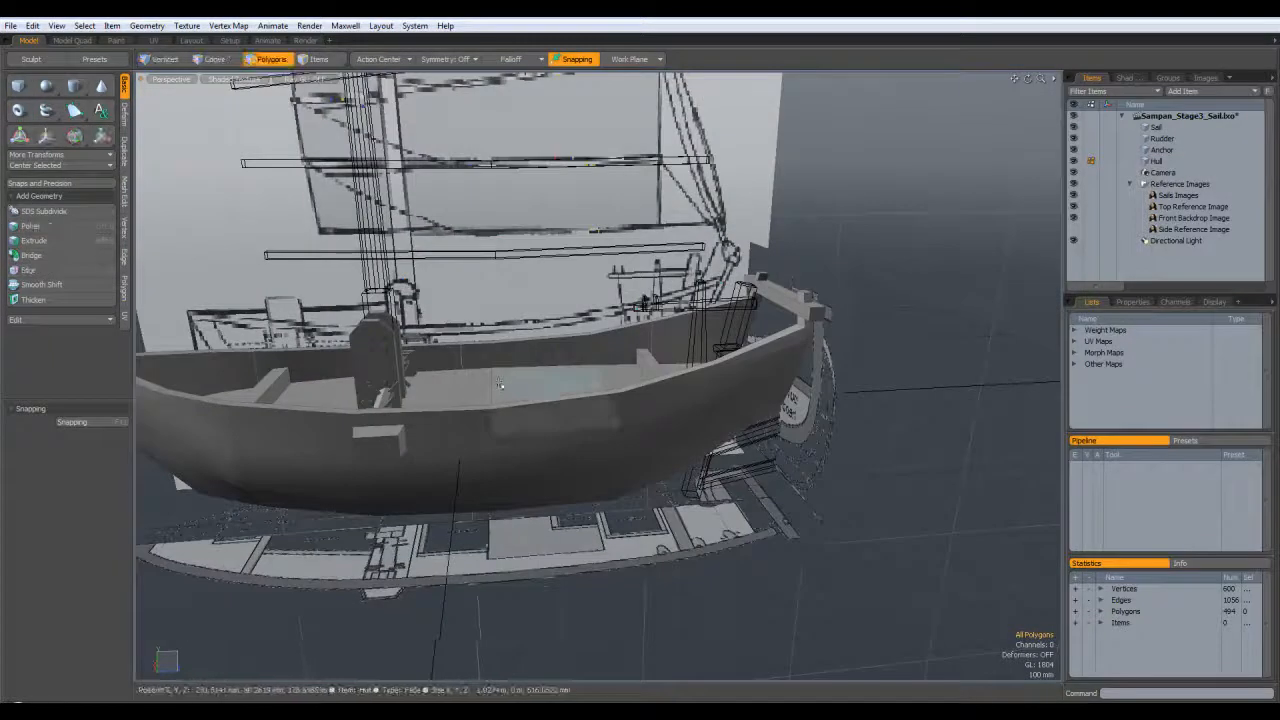
Step: Select the hull's edge loop just aft of the mast and slide it toward the bow by about 8.4%
left_click(214, 60)
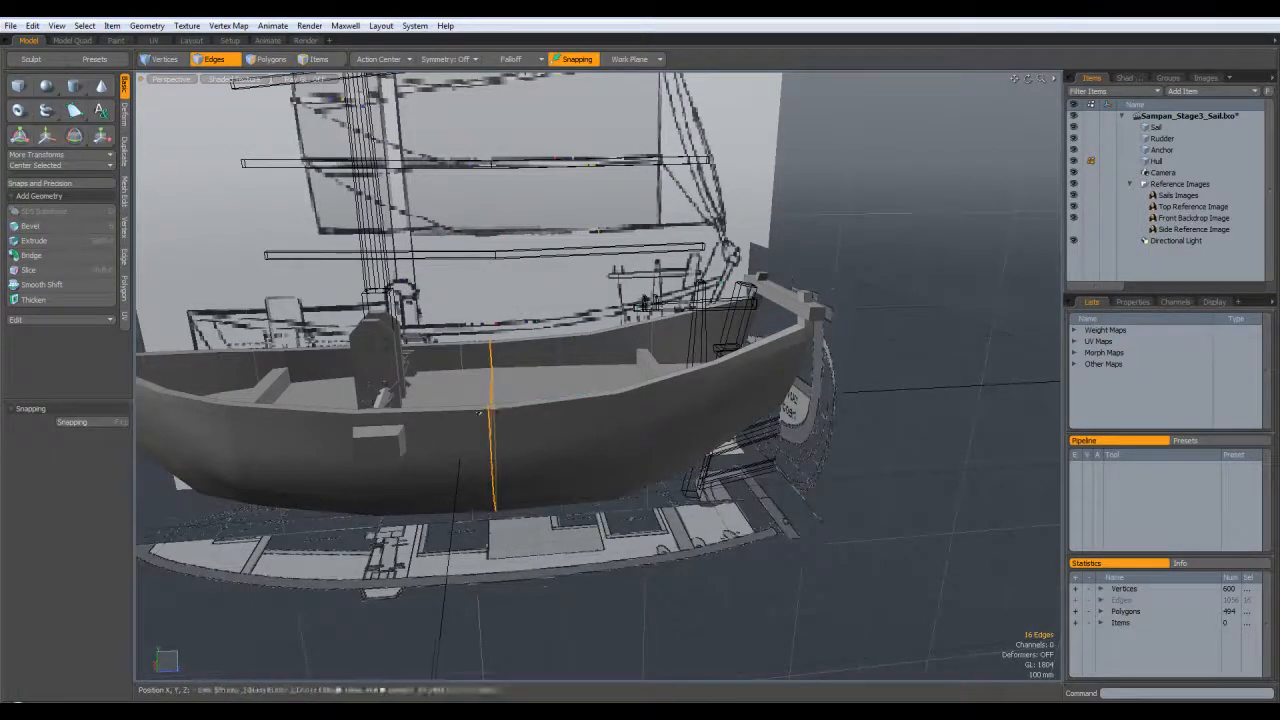
left_click(125, 259)
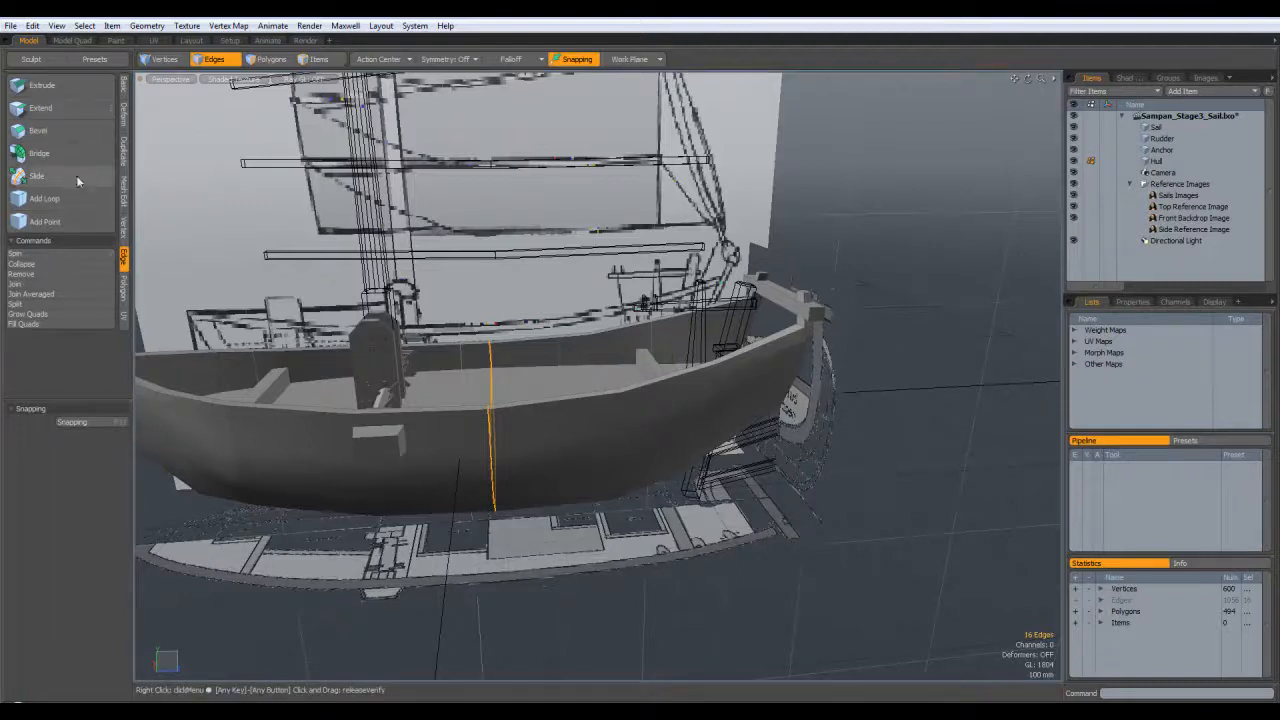
left_click(40, 176)
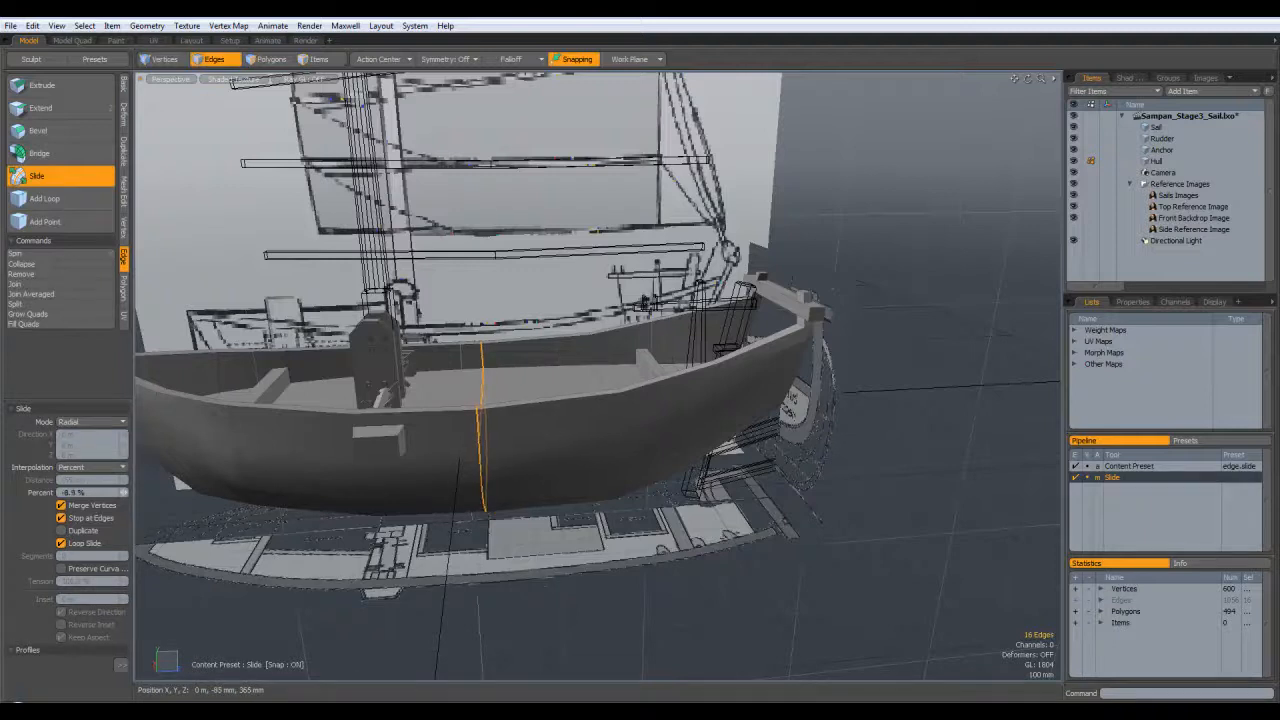
left_click_drag(537, 430, 560, 478, "alt")
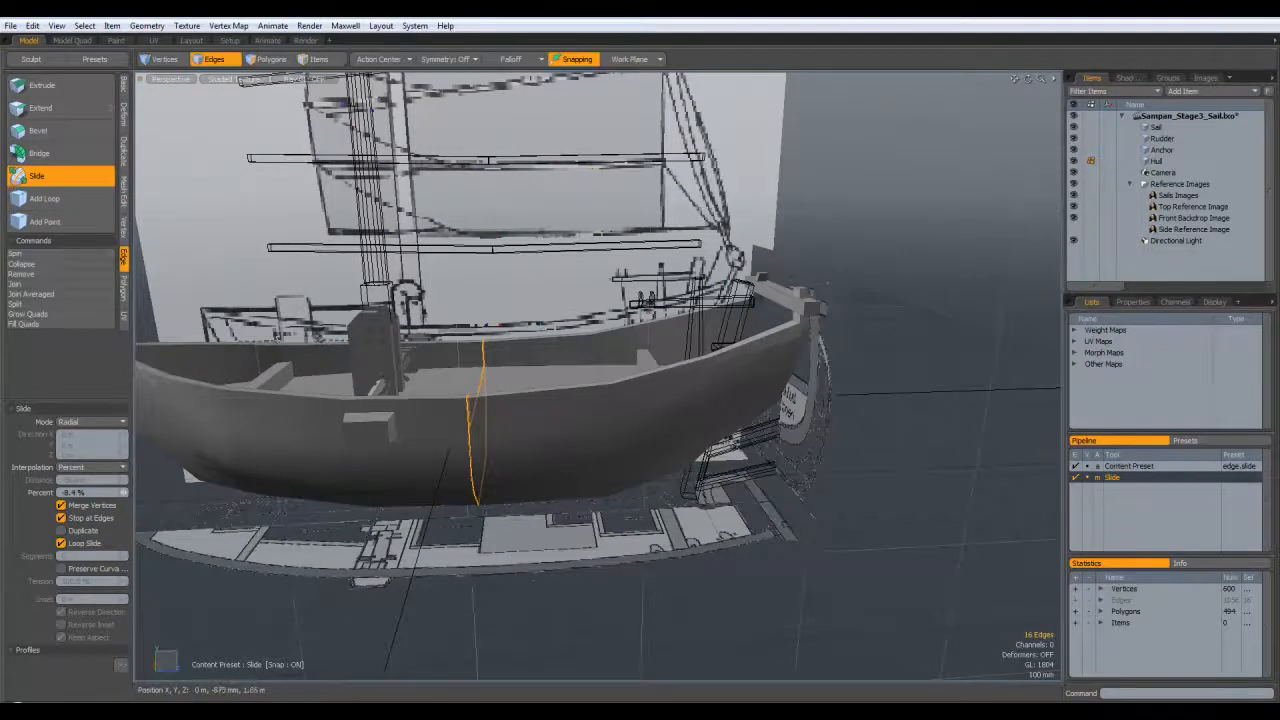
left_click_drag(705, 535, 851, 618, "alt")
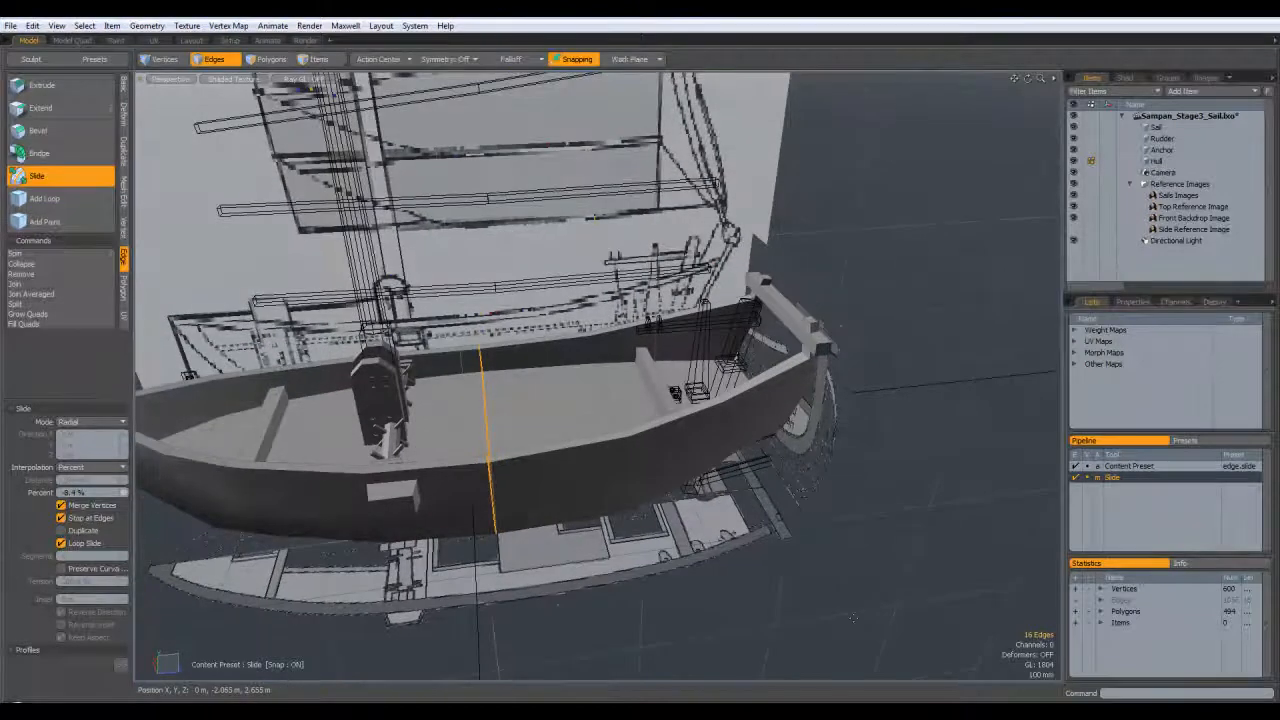
left_click_drag(700, 590, 725, 535, "alt")
left_click_drag(243, 77, 268, 114, "alt")
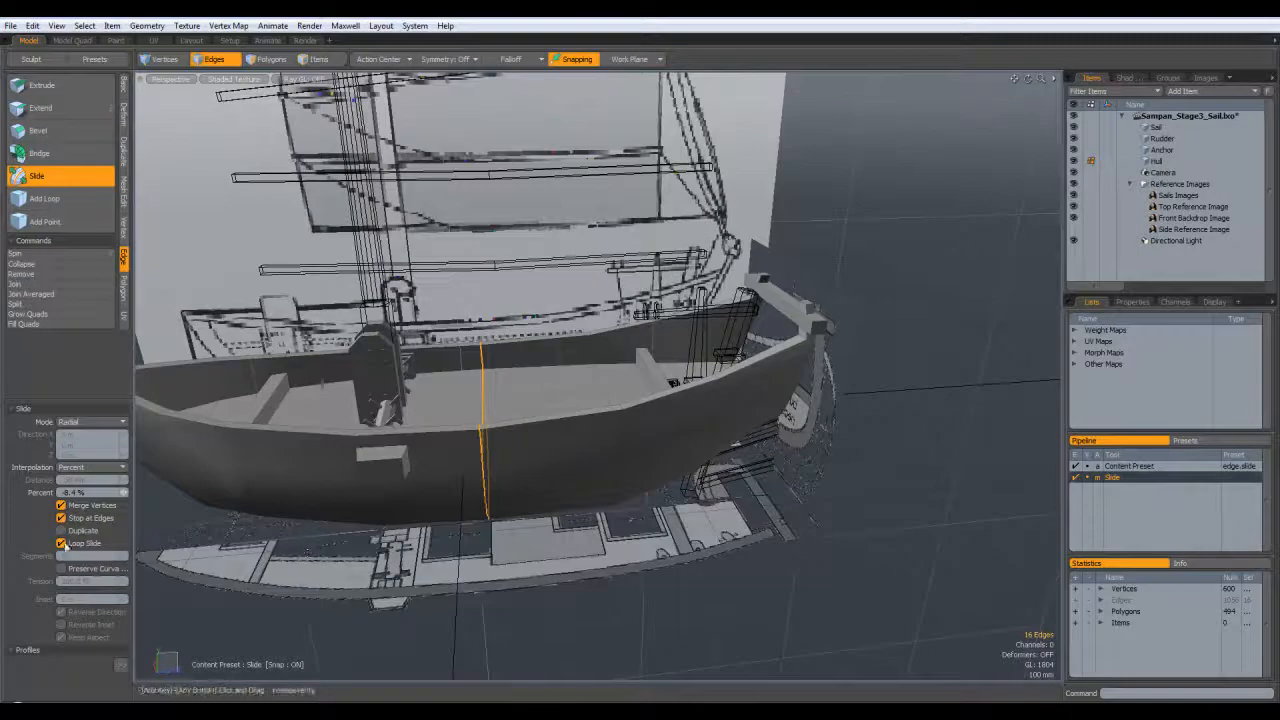
Step: Enable Duplicate for the Edge Slide and offset copies of the loop by about 69%, ending with no edges selected
left_click(170, 547)
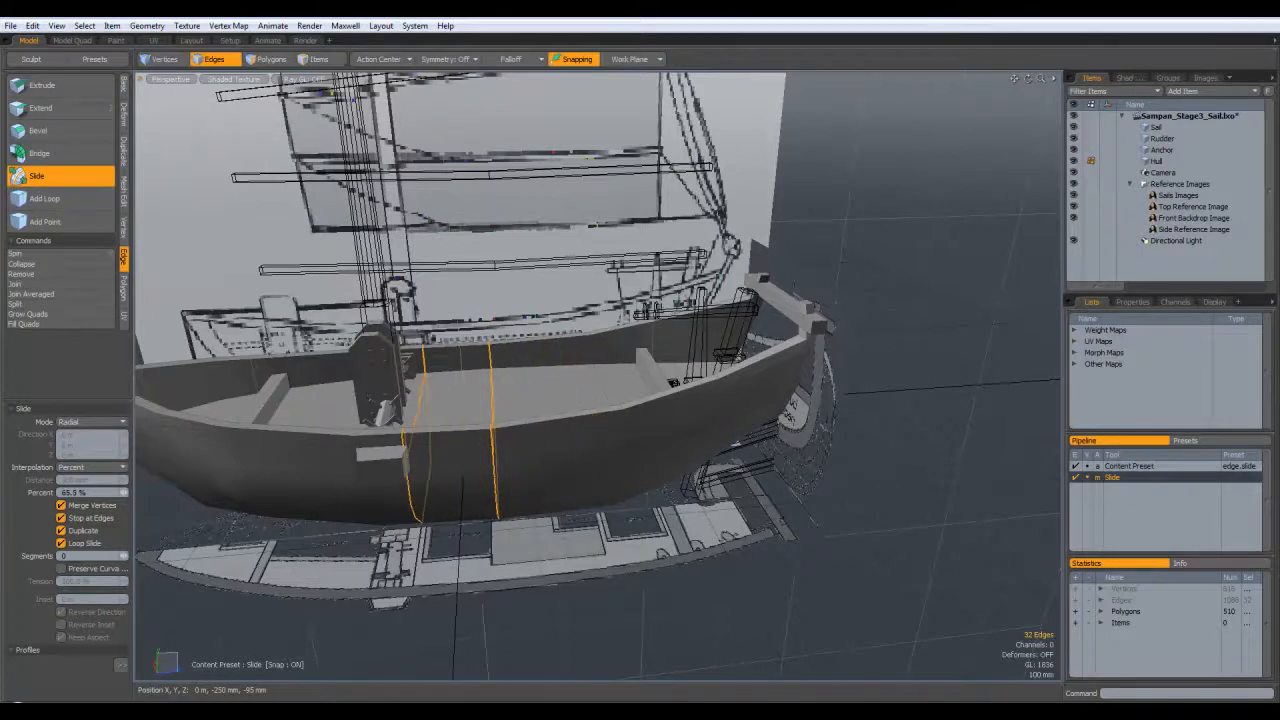
left_click_drag(480, 462, 511, 440, "alt")
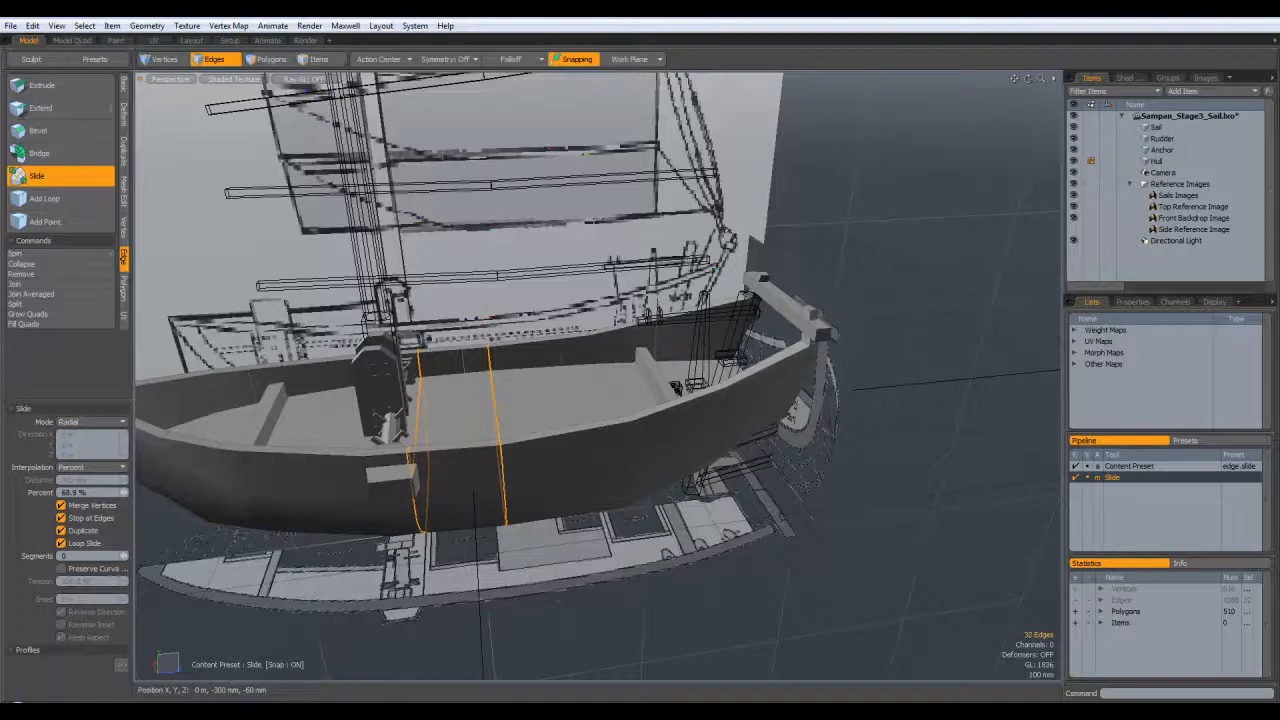
mouse_move(457, 488)
left_mouse_down("alt")
mouse_move(455, 462)
mouse_move(457, 505)
mouse_move(432, 467)
mouse_move(464, 489)
left_mouse_up("alt")
key("space")
left_click(557, 543)
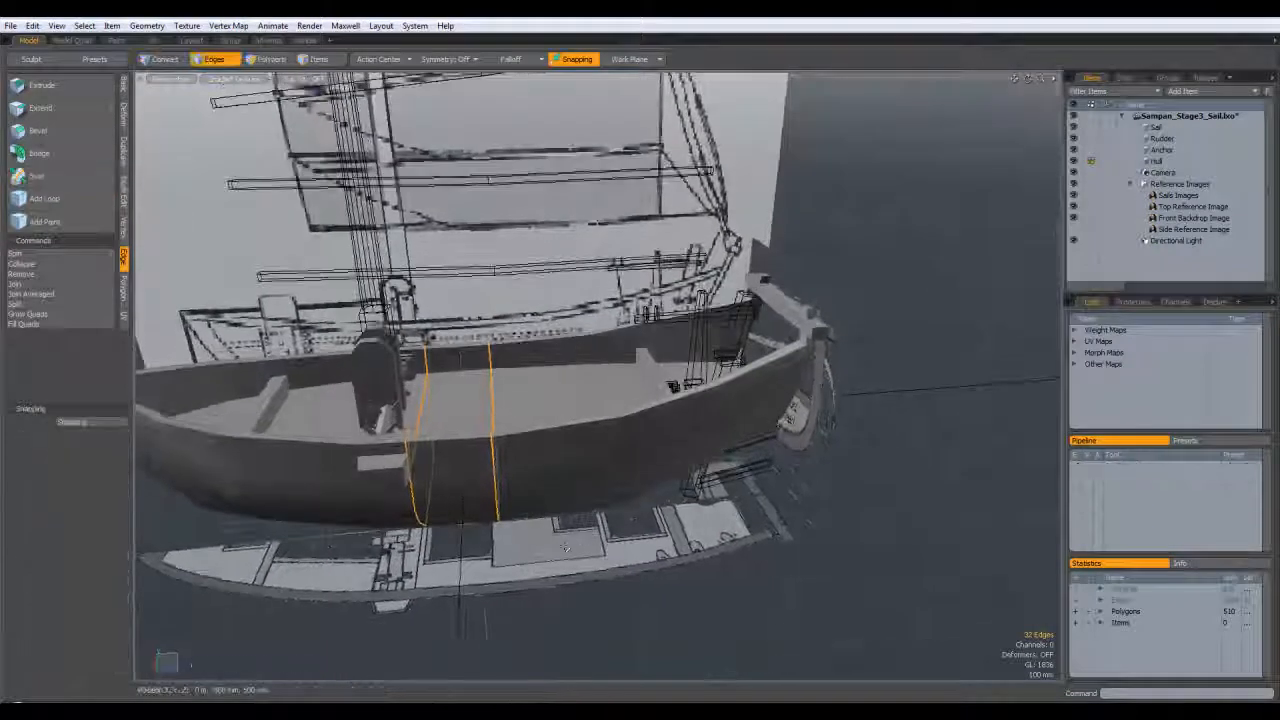
Step: Select the foremost deck polygon and the adjoining front face of the bow crossbeam as the start of a selection pattern
left_click_drag(570, 562, 675, 443, "alt")
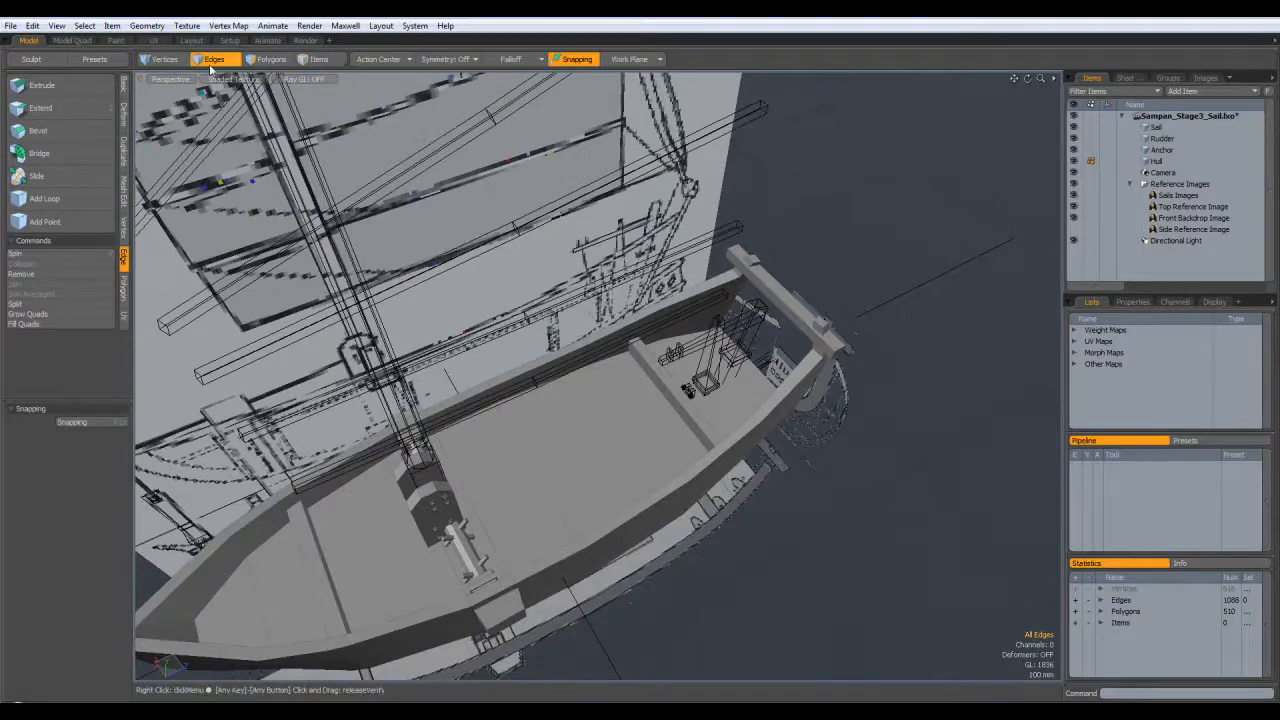
left_click(268, 59)
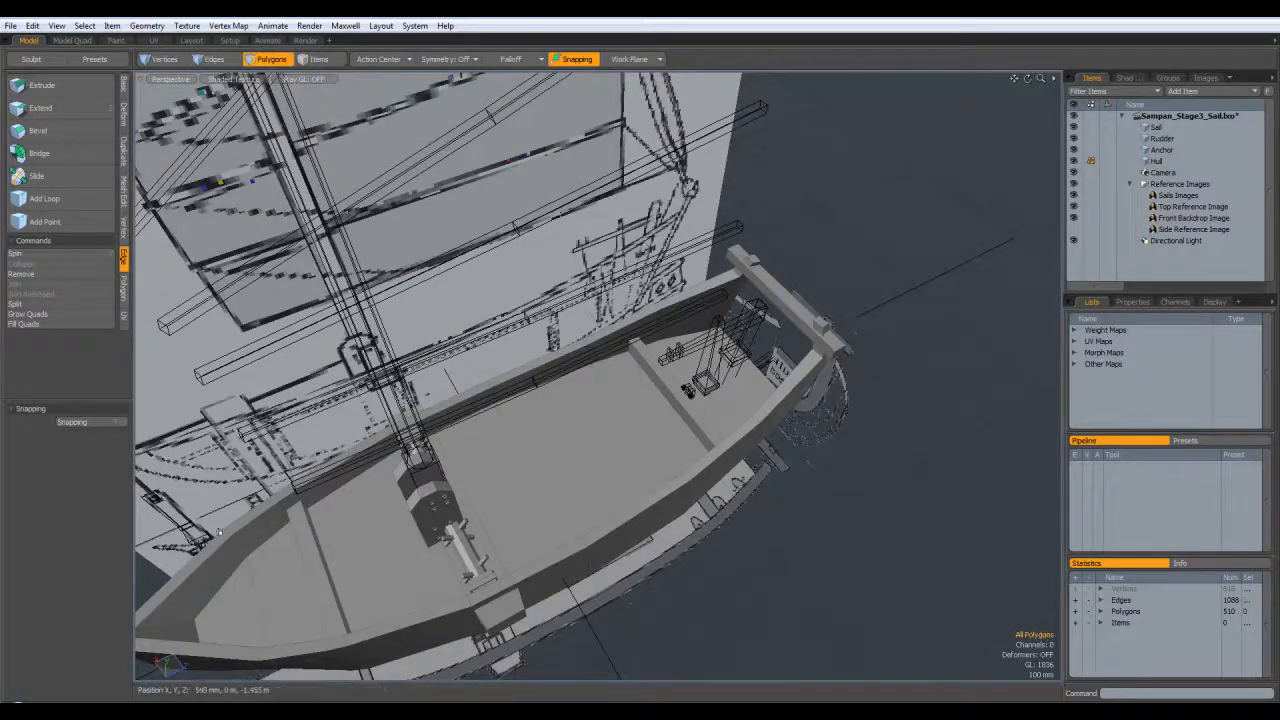
left_click_drag(243, 606, 300, 592)
left_click_drag(314, 637, 573, 451, "alt")
left_click(441, 622)
left_click(608, 402)
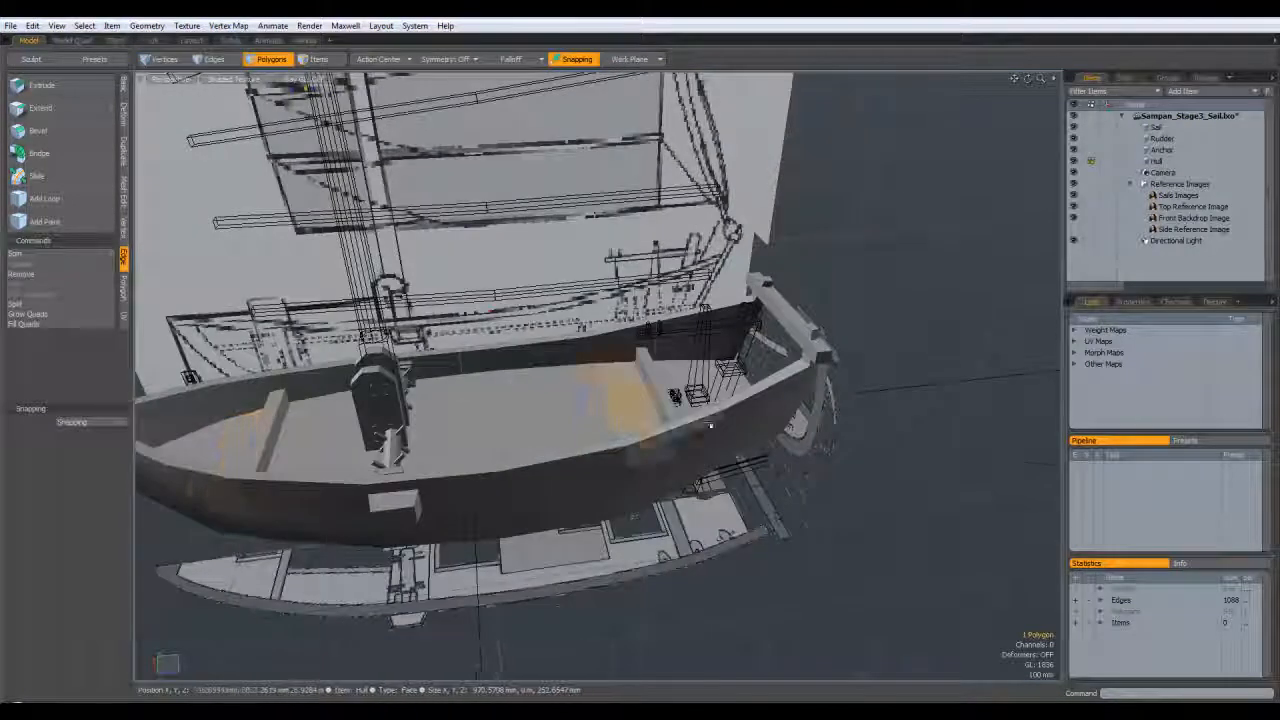
left_click_drag(608, 402, 446, 395, "alt")
left_click(260, 387)
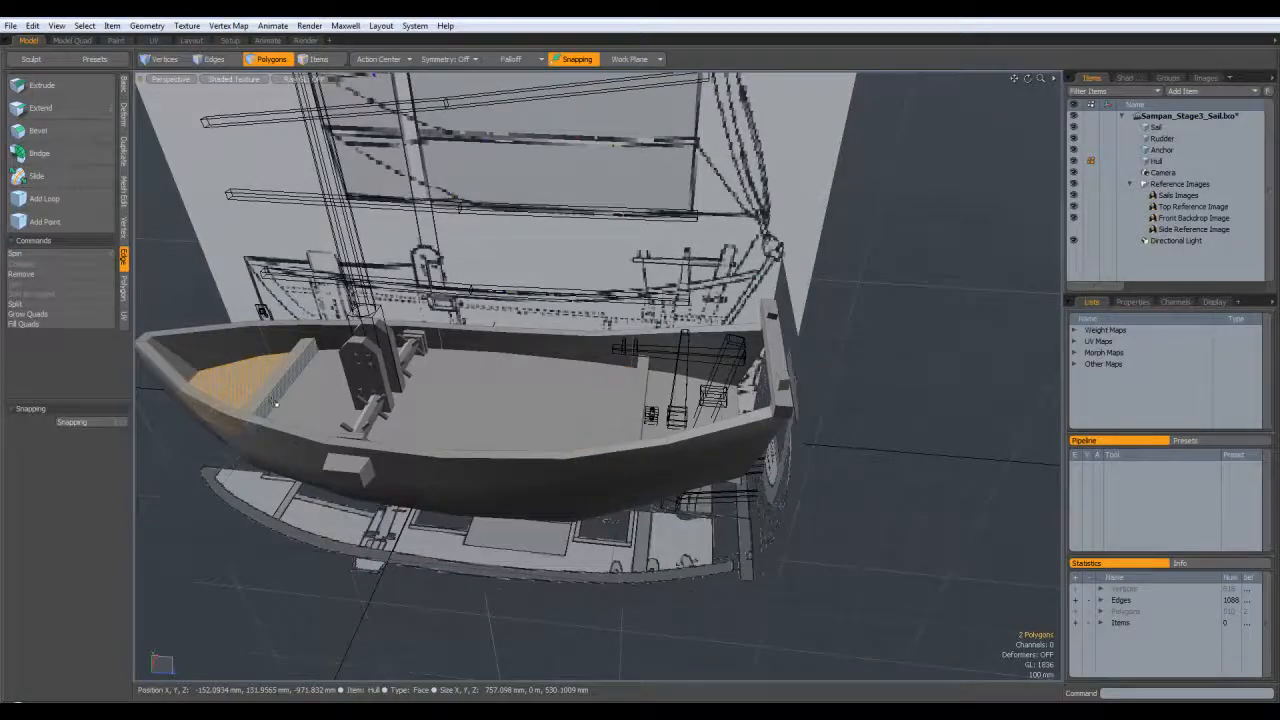
Step: Extend the polygon selection pattern over both crossbeams and along the whole deck to the stern
key("Up")
key("Up")
key("Up")
key("Up")
key("Up")
key("Up")
key("Up")
key("Up")
key("Up")
key("Up")
key("Up")
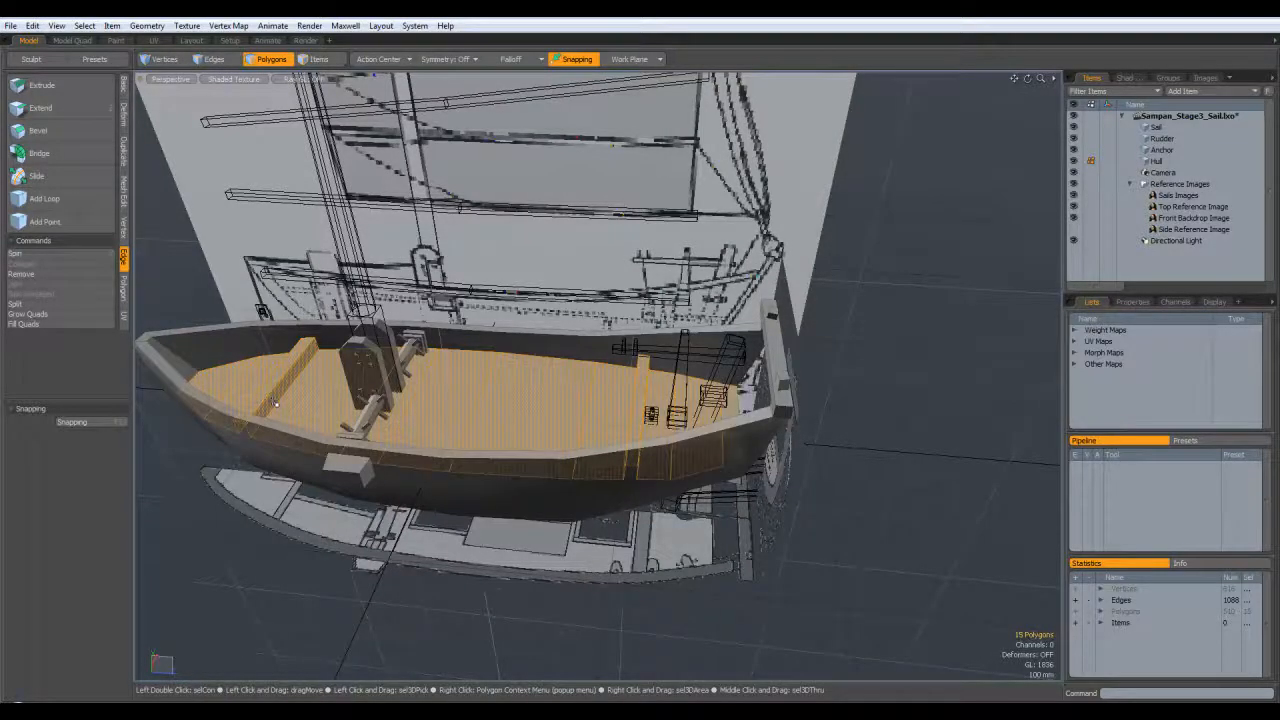
left_click_drag(388, 432, 618, 511, "alt")
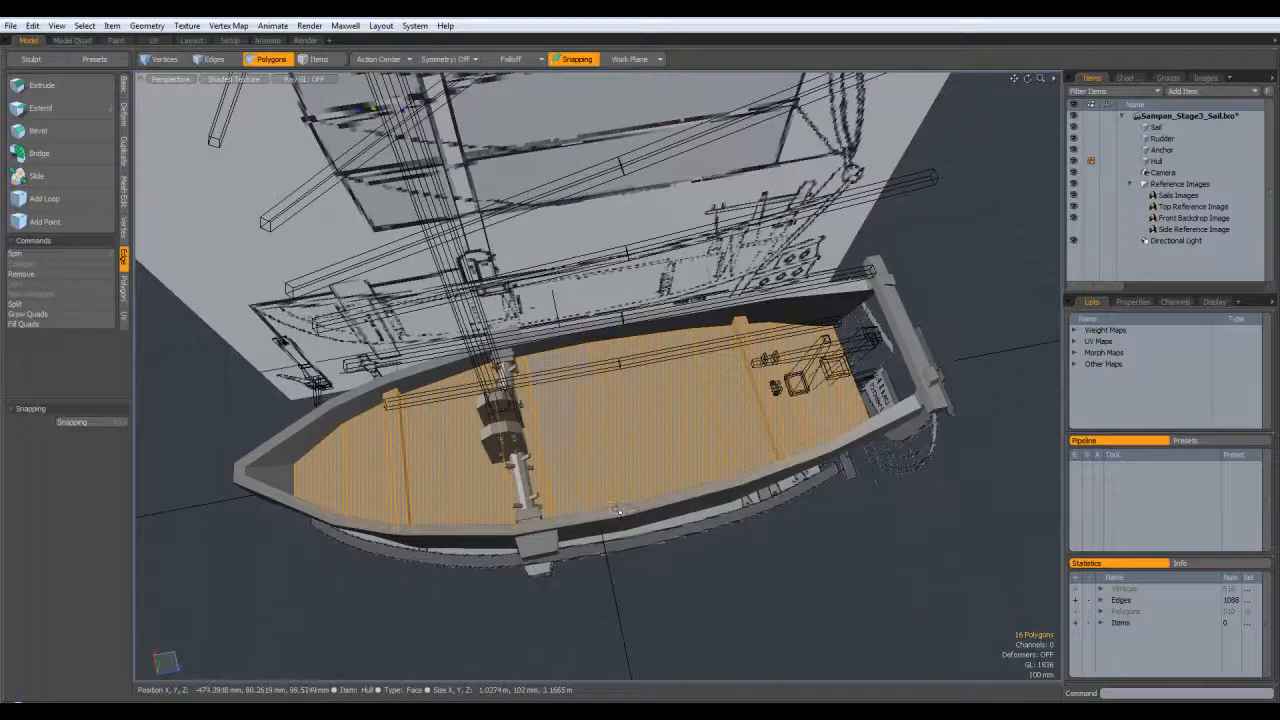
Step: Loop Slice the selected deck band lengthwise with a count of 2 and the mode set to Symmetry
key("alt+c")
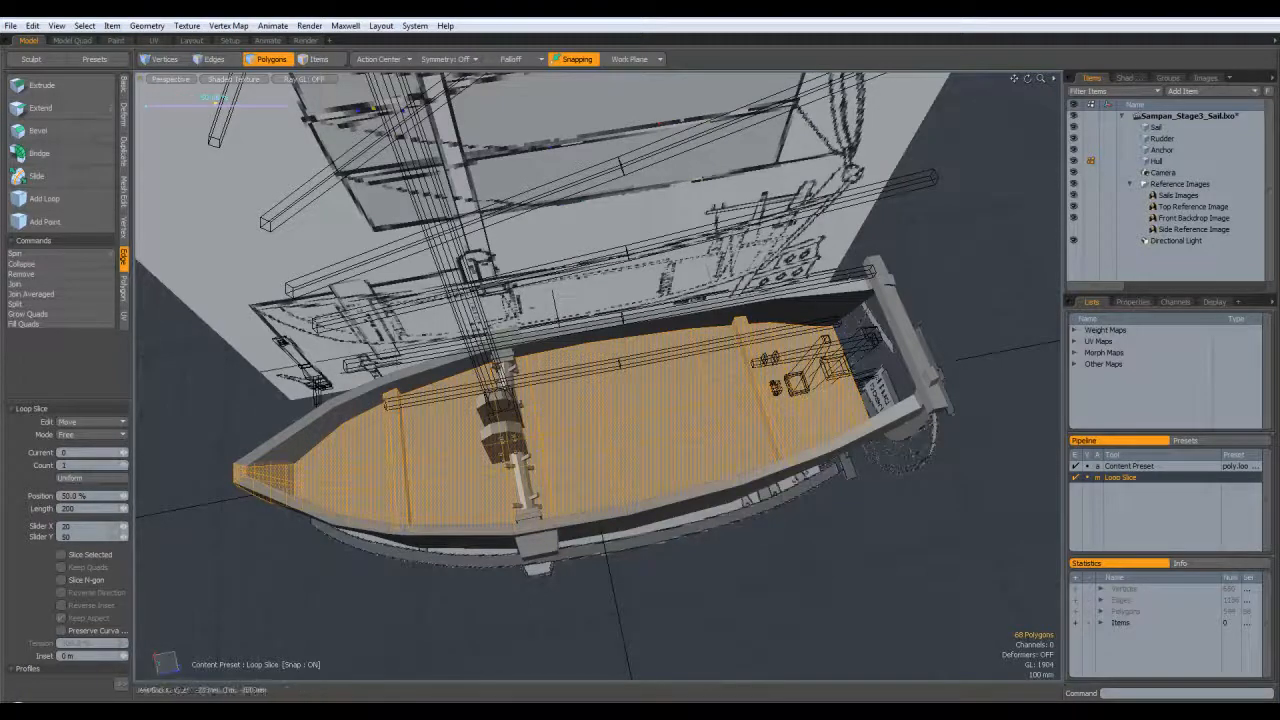
left_click_drag(604, 470, 618, 540, "alt")
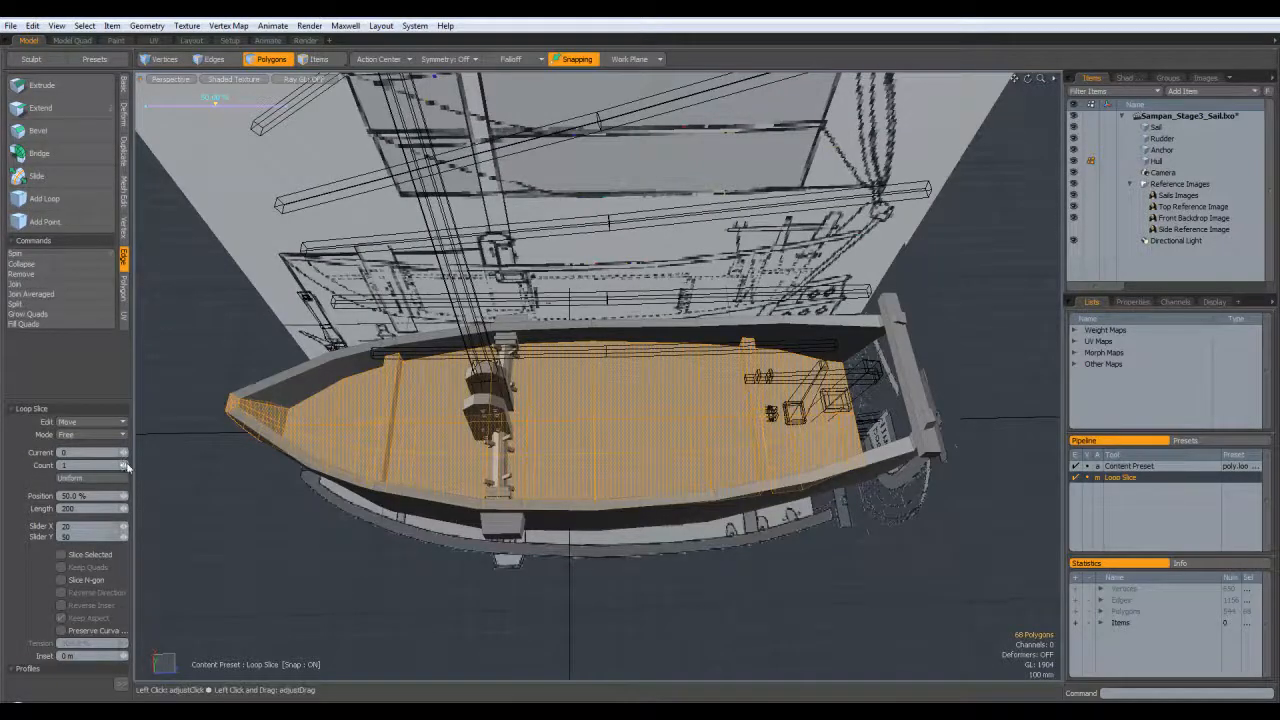
left_click_drag(464, 484, 518, 487, "alt")
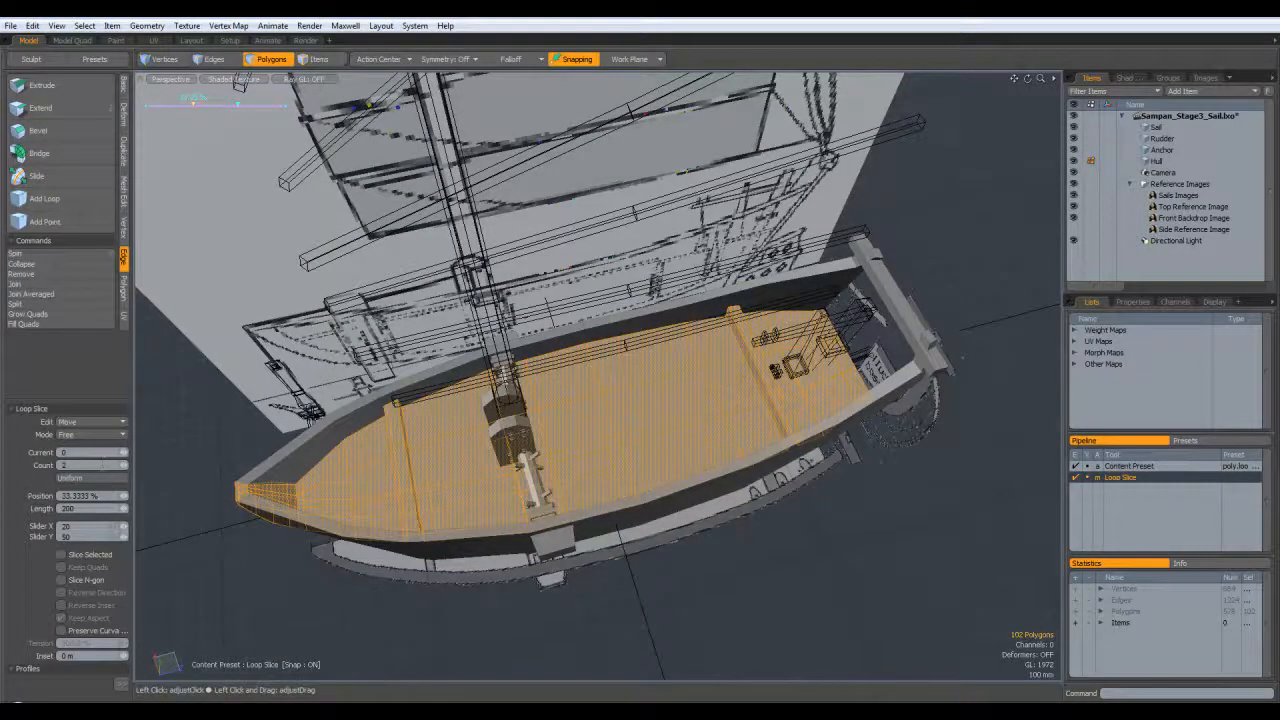
left_click(112, 437)
left_click(106, 444)
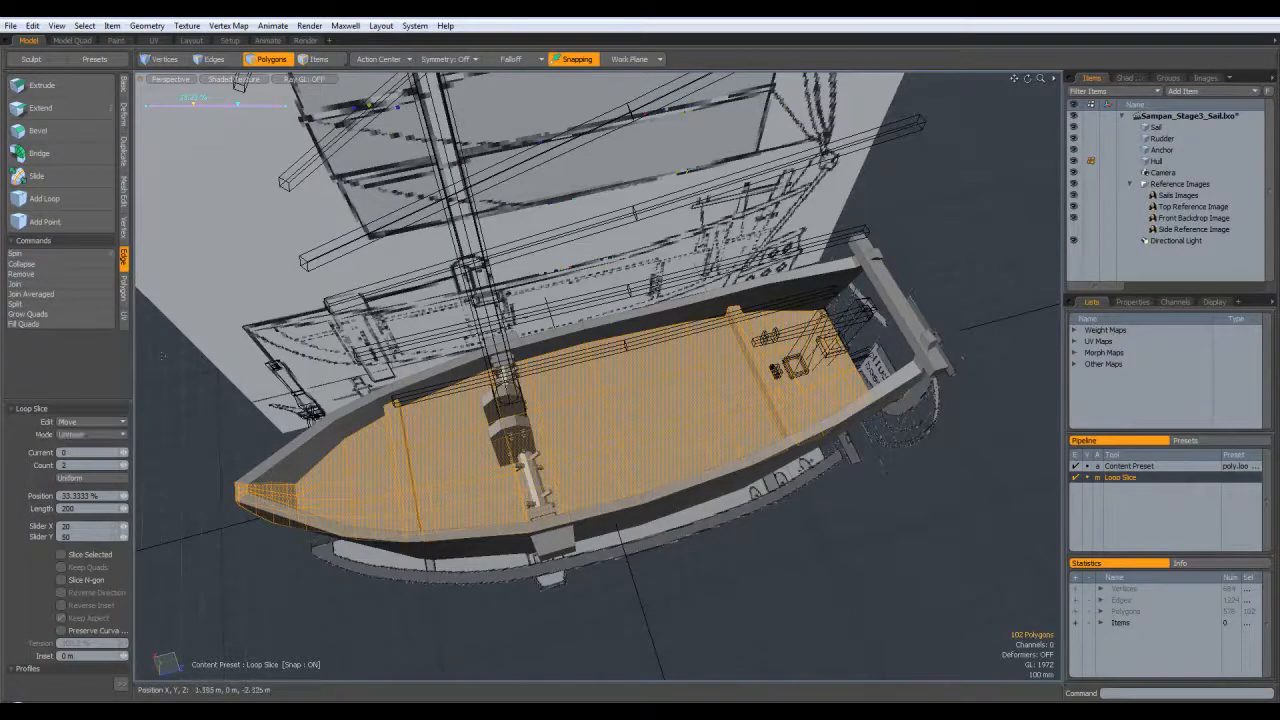
left_click(108, 437)
left_click(119, 459)
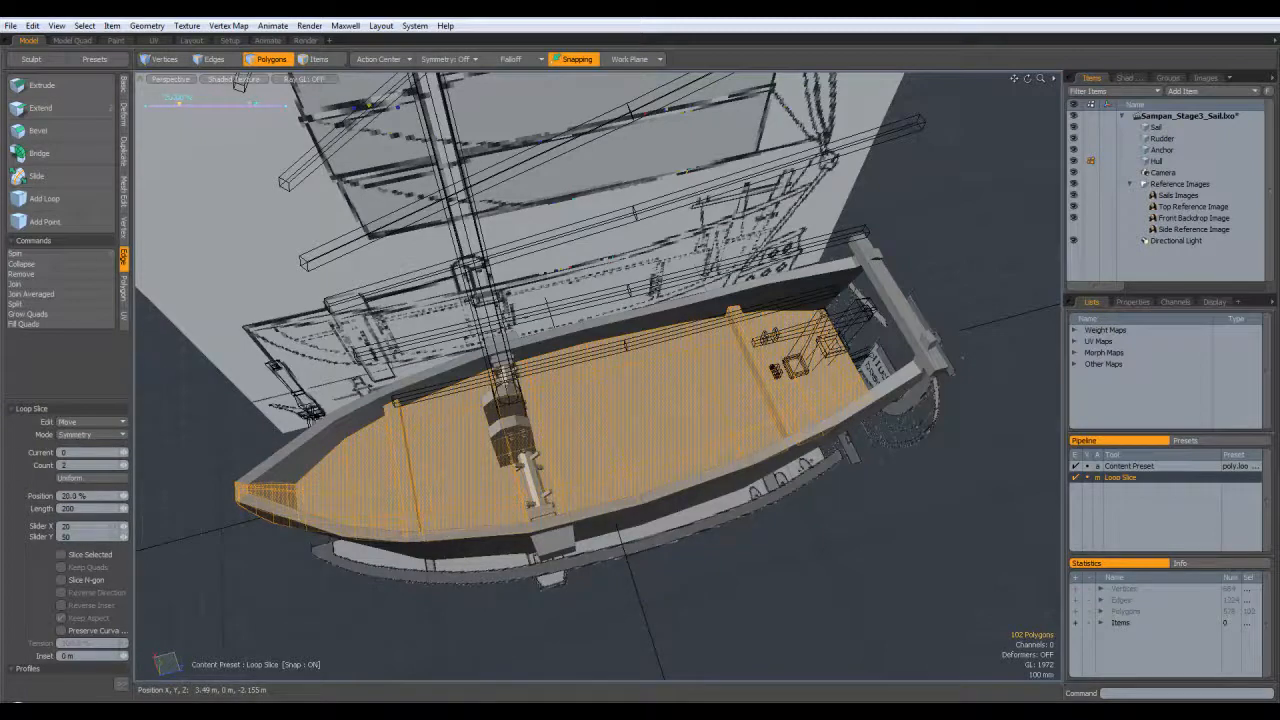
Step: Move the symmetric slices out toward the hull sides to about 86.5%, finish the Loop Slice and clear the selection
left_click_drag(703, 331, 655, 383, "alt")
left_click_drag(657, 435, 735, 452, "alt")
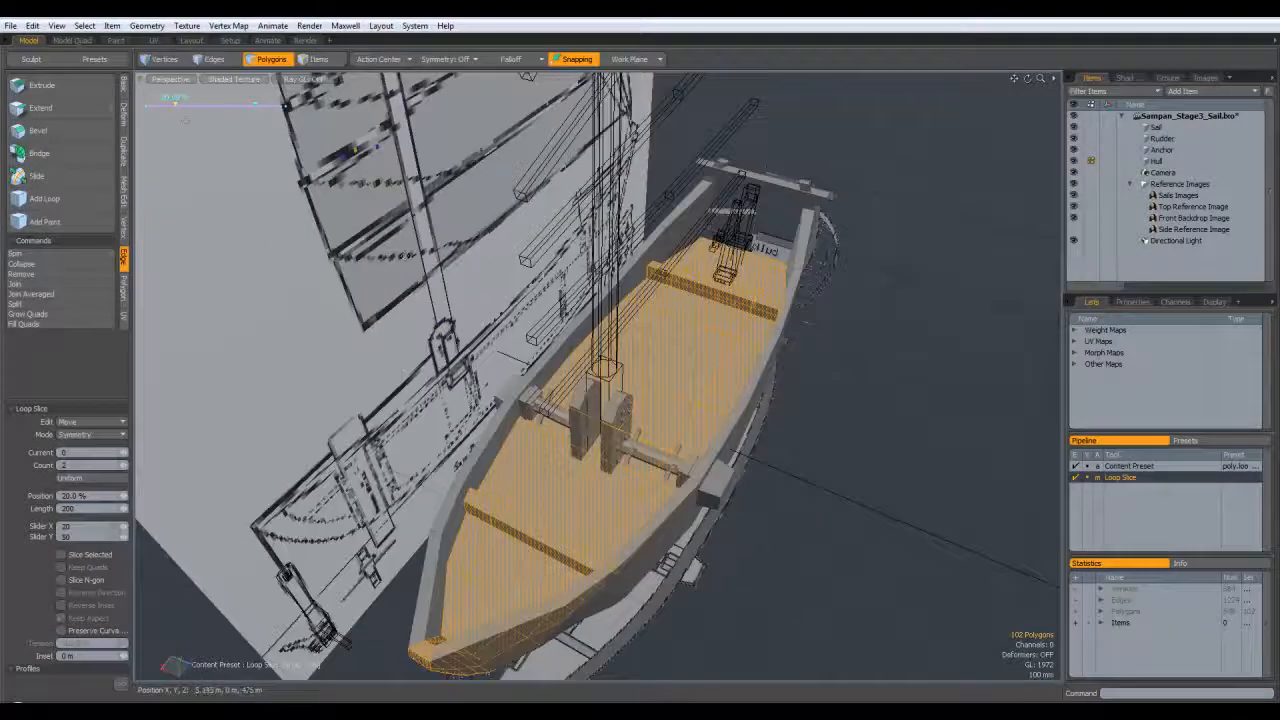
left_click_drag(157, 105, 225, 136, "alt")
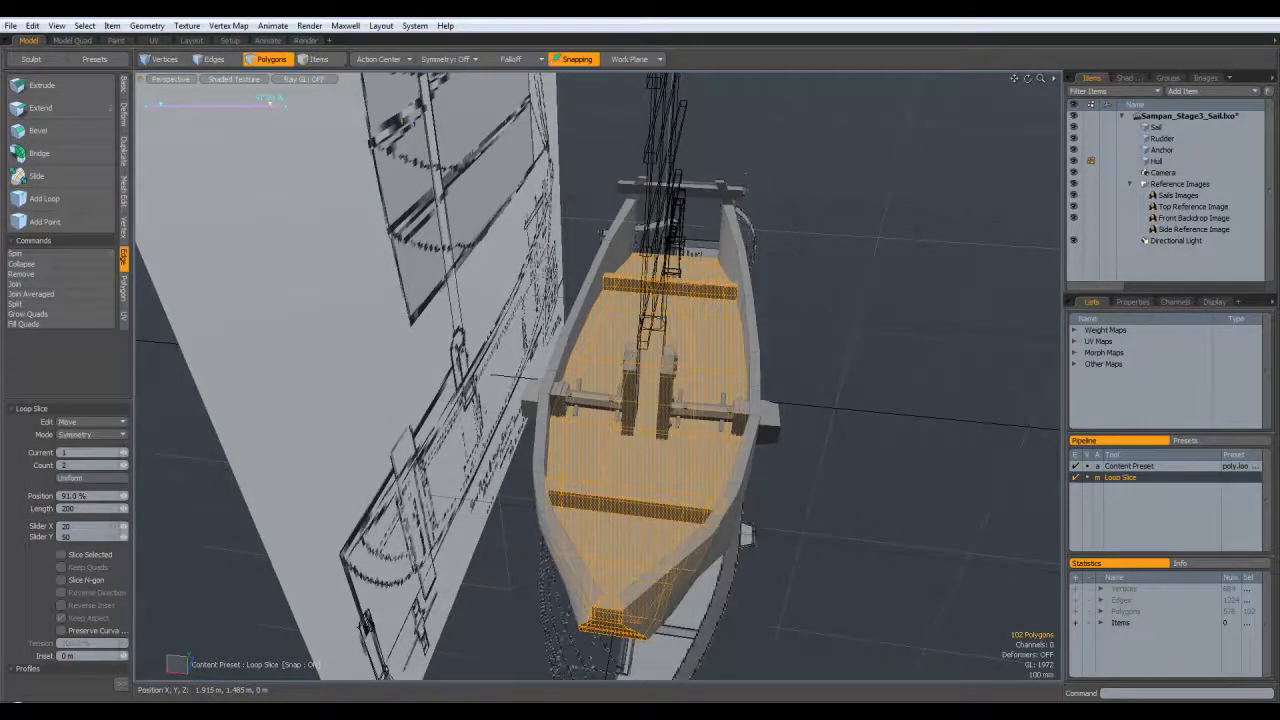
left_click_drag(522, 318, 242, 98, "alt")
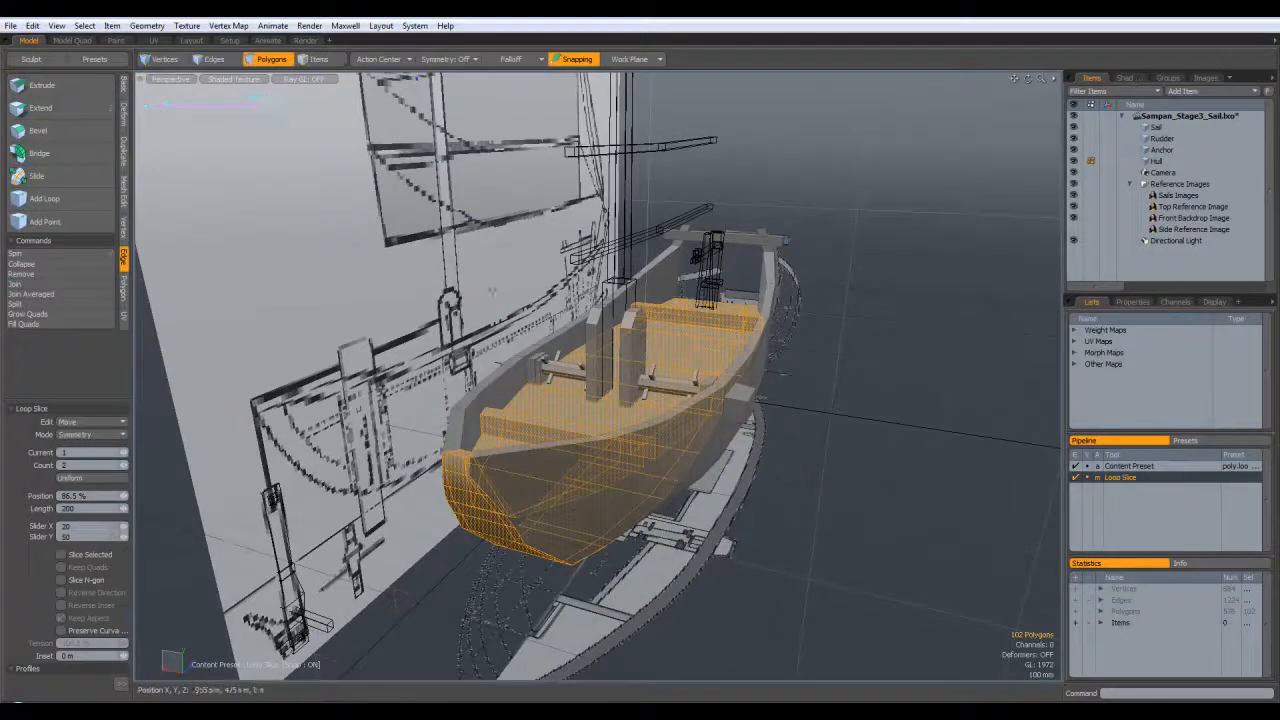
key("q")
left_click(832, 399)
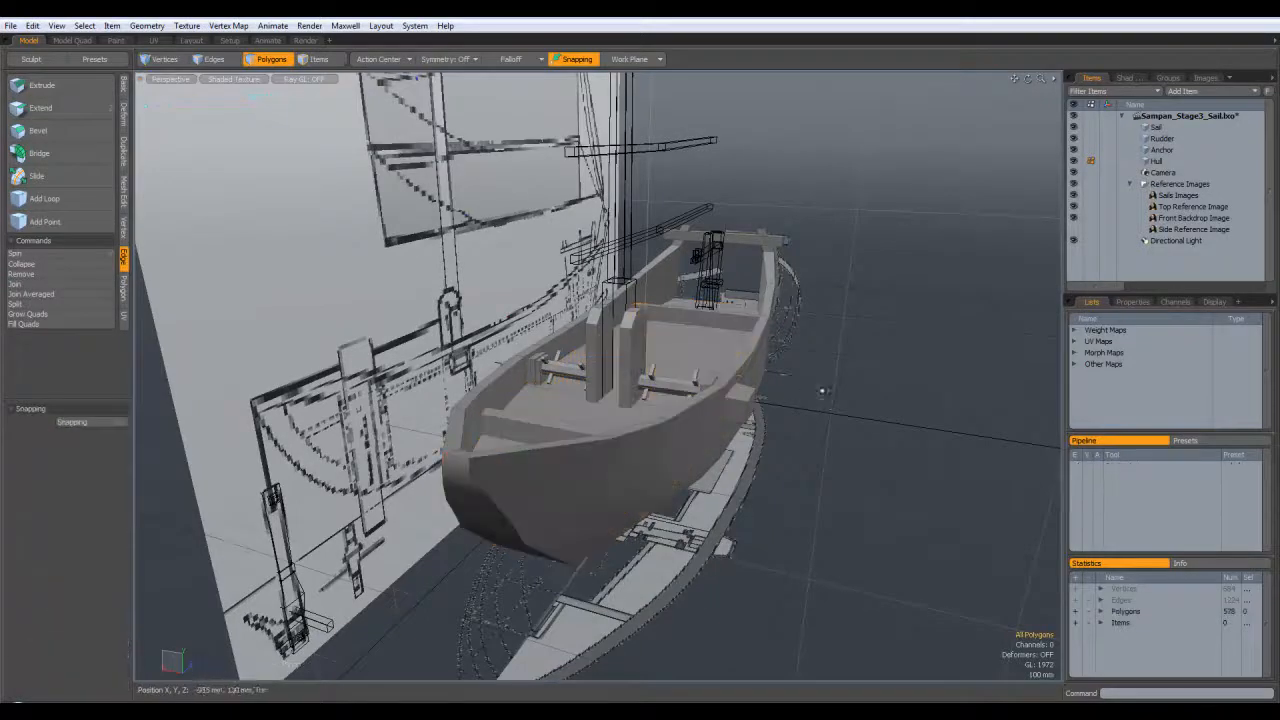
Step: Select two of the sliced edges across the hull's rim at the bow tip
left_click_drag(854, 414, 664, 328, "alt")
left_click_drag(710, 398, 752, 410, "alt")
left_click_drag(740, 280, 485, 330, "alt")
mouse_move(346, 563)
left_mouse_down("ctrl+alt")
mouse_move(283, 556)
mouse_move(366, 566)
left_mouse_up("ctrl+alt")
left_click(220, 59)
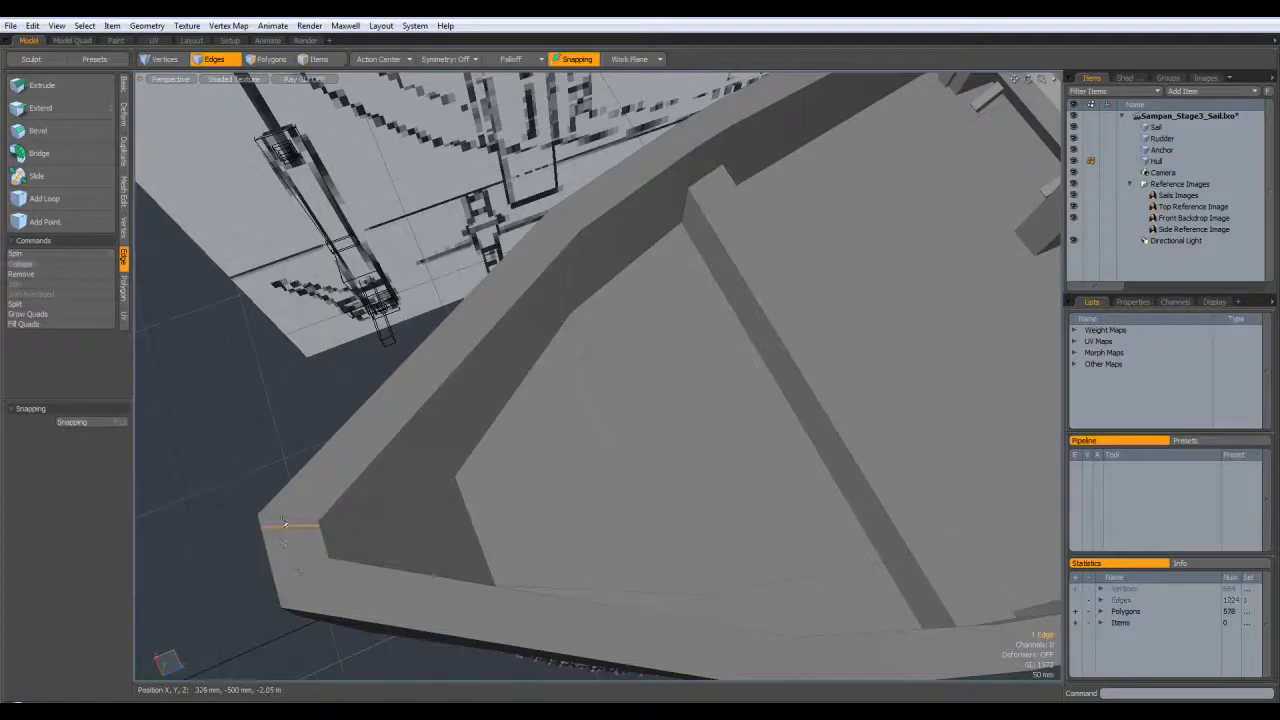
left_click_drag(372, 601, 600, 430, "alt")
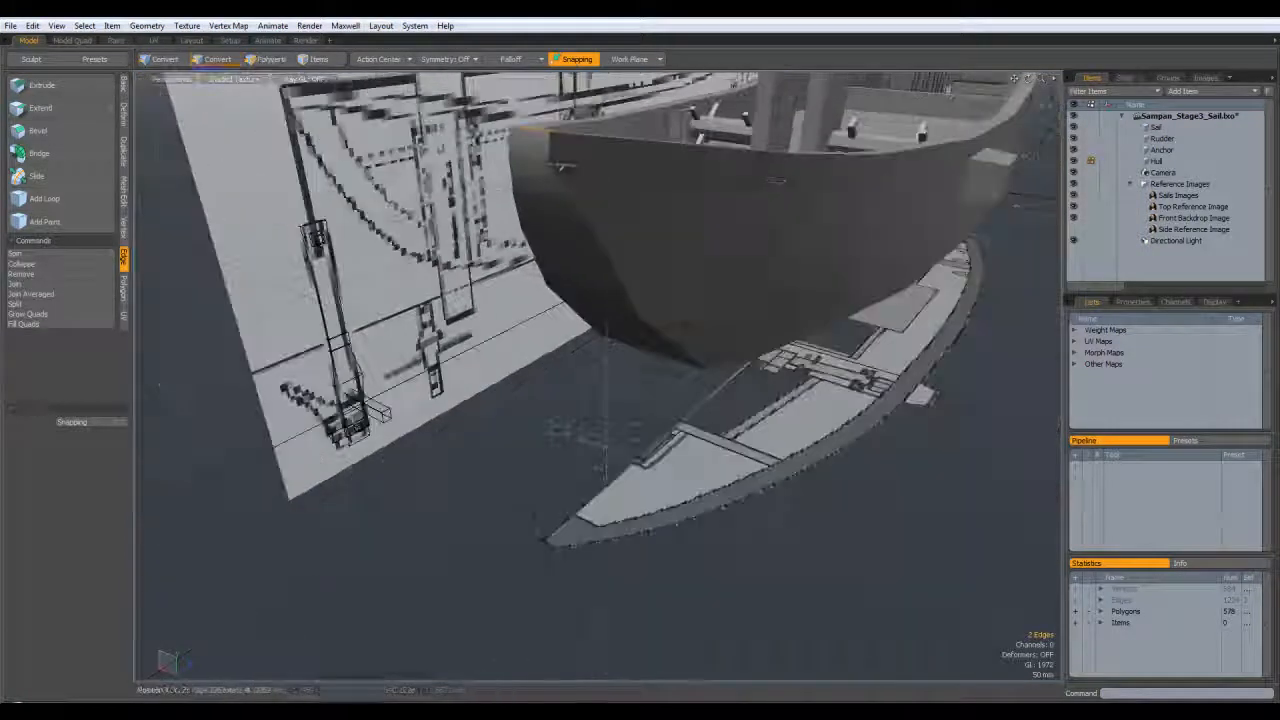
left_click_drag(670, 374, 710, 274, "alt")
key("2")
left_click_drag(912, 425, 498, 508, "alt")
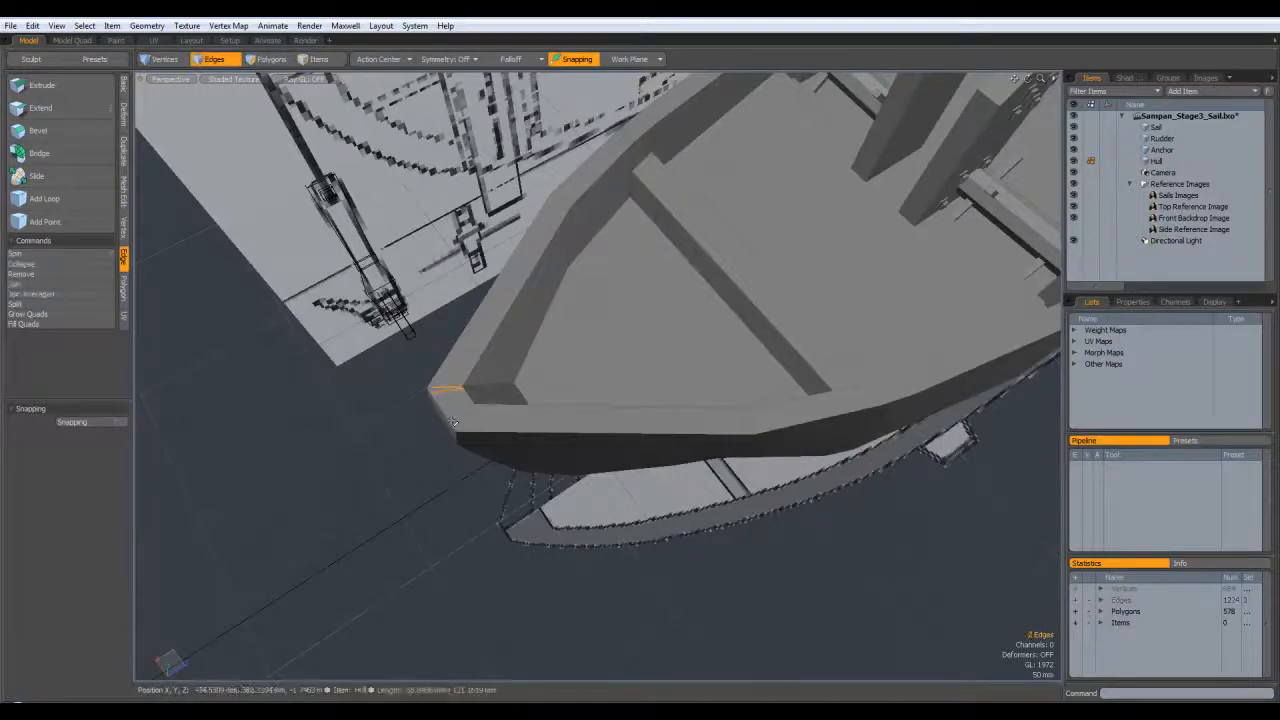
Step: Hide the reference images, extend the edge selection along the hull's underside to the stern and remove the selected edges
left_click_drag(463, 554, 505, 308, "alt")
left_click(513, 243, "shift")
left_click_drag(513, 243, 830, 262, "alt")
key("Up")
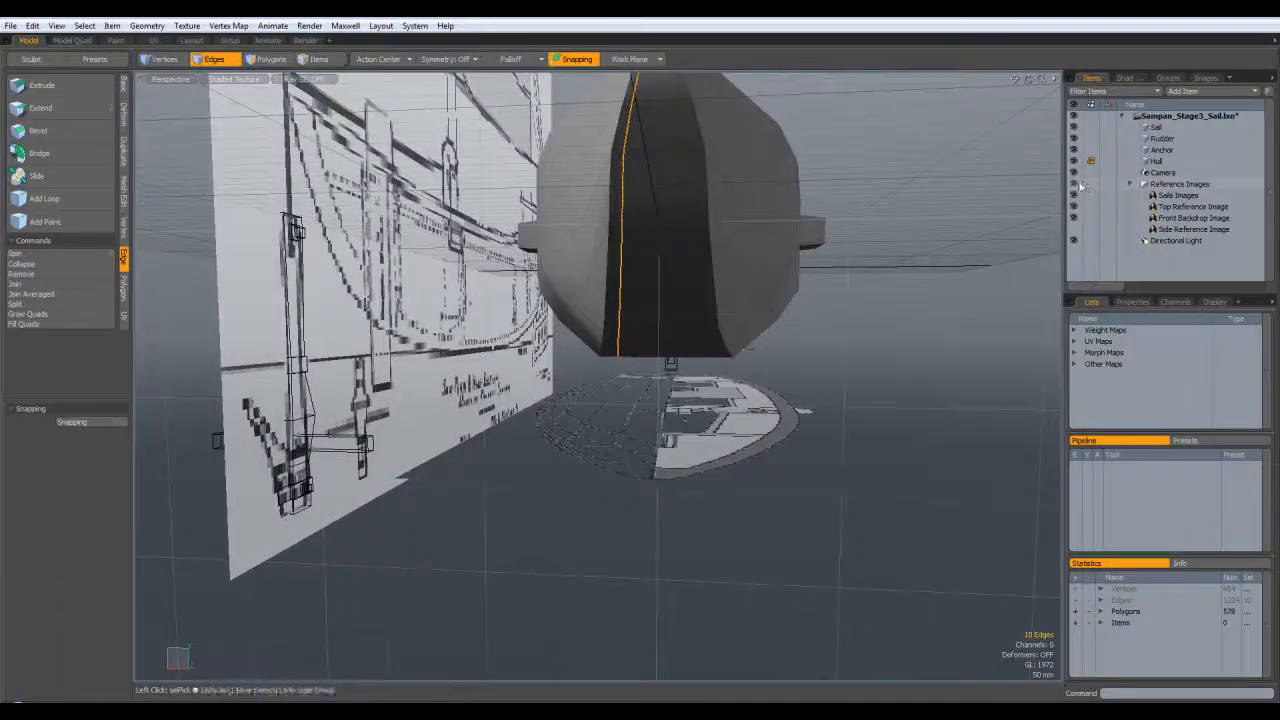
left_click(1075, 184)
left_click_drag(800, 450, 941, 351, "alt")
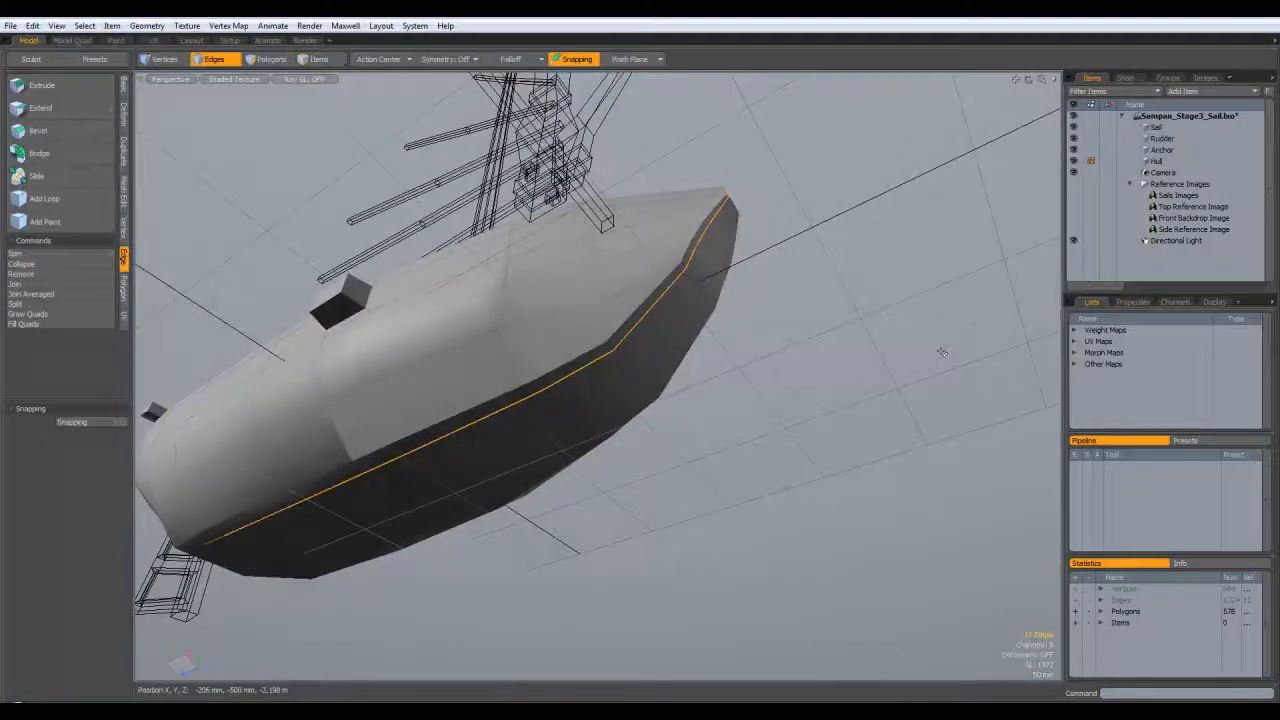
left_click_drag(796, 454, 898, 506, "alt+shift")
left_click_drag(884, 662, 674, 520, "alt")
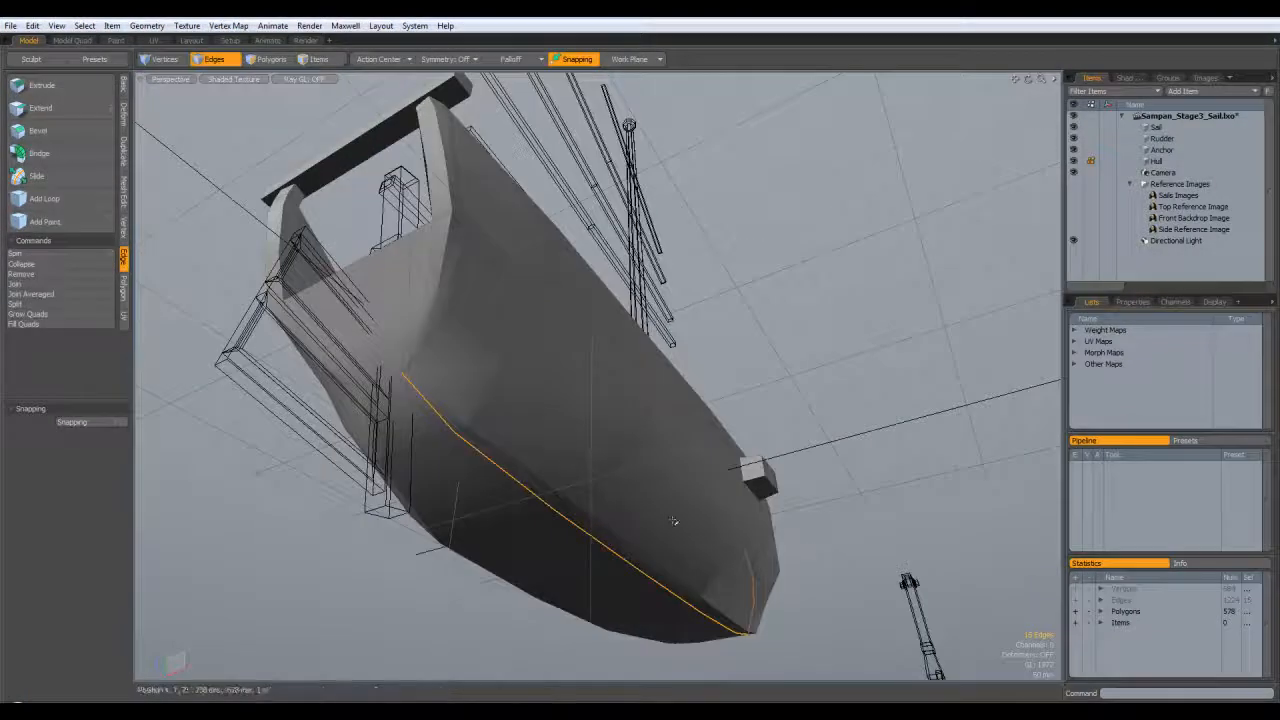
left_click_drag(512, 348, 581, 463, "alt")
left_click(581, 463)
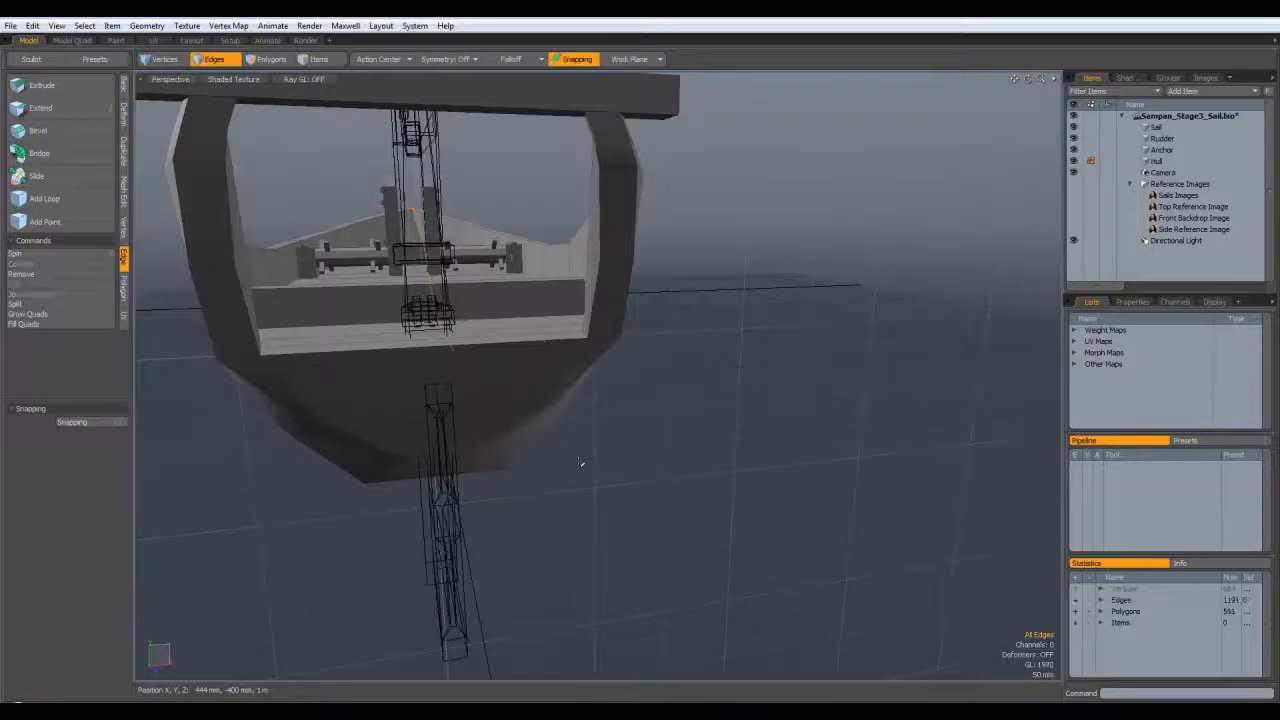
Step: Select the surplus edge line down the stern and along the hull's underside to the bow and remove it
left_click_drag(490, 387, 513, 401, "alt")
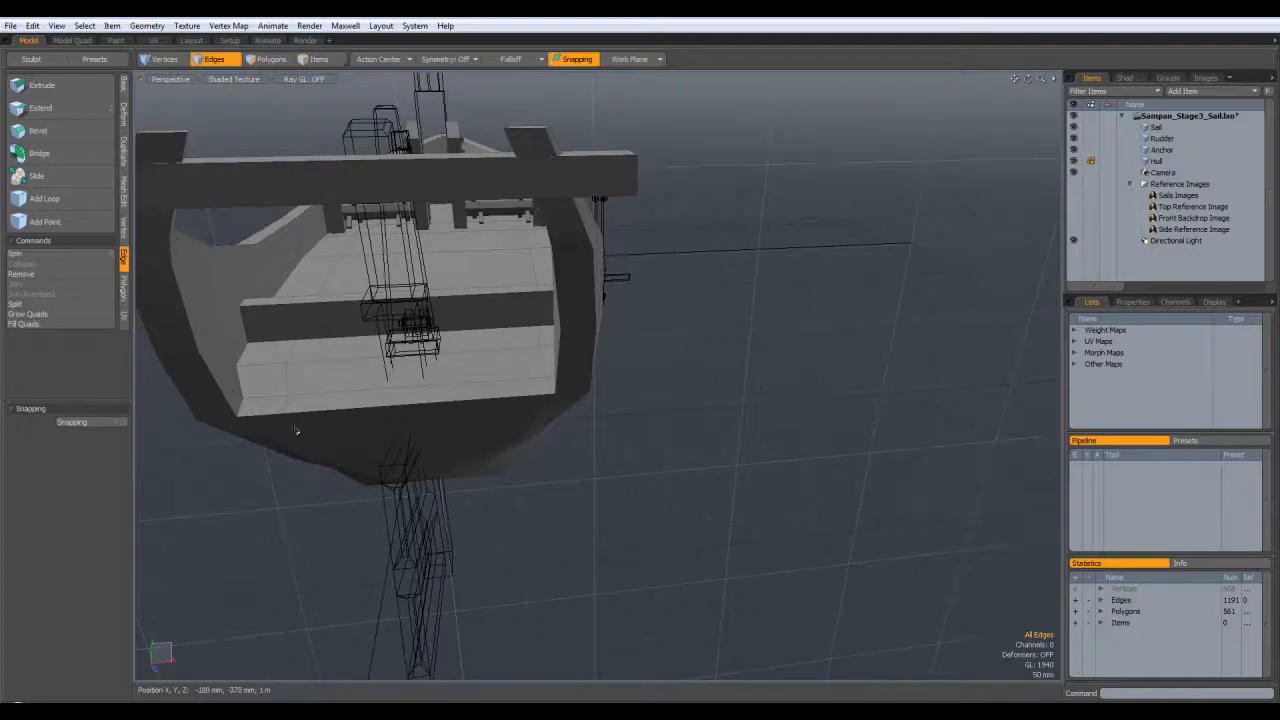
left_click(360, 459, "shift")
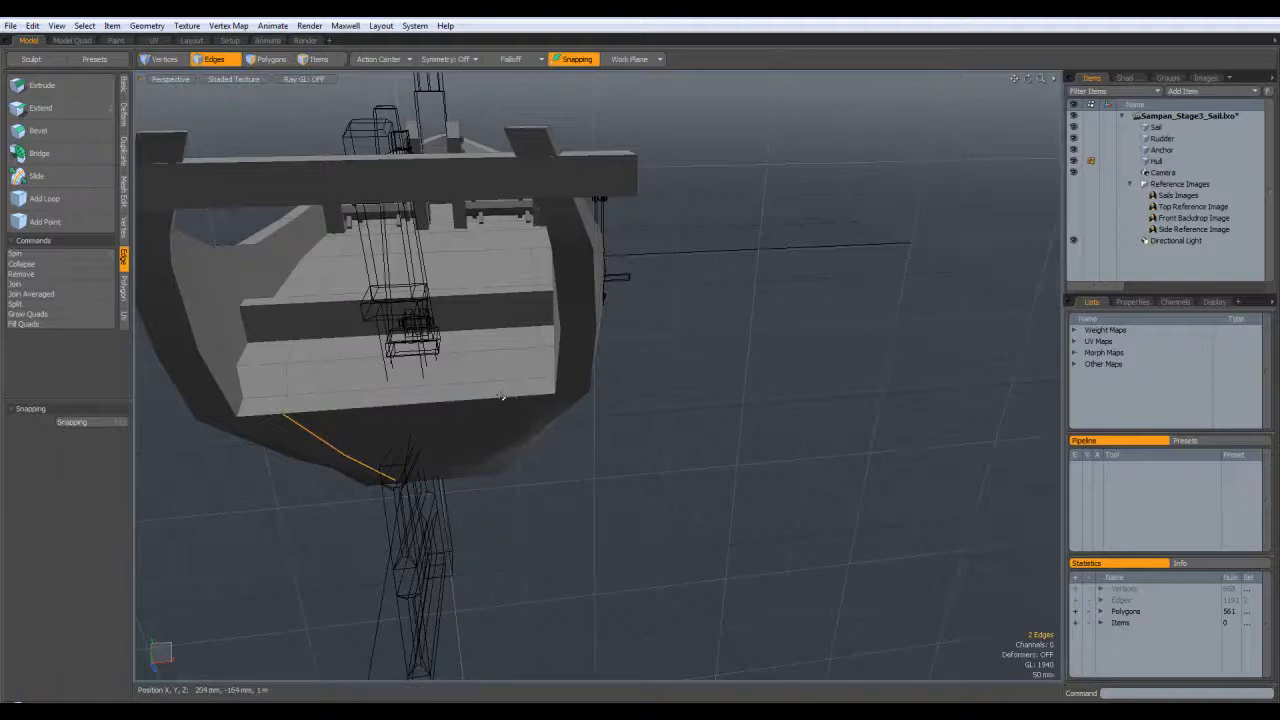
left_click_drag(531, 397, 523, 360, "alt")
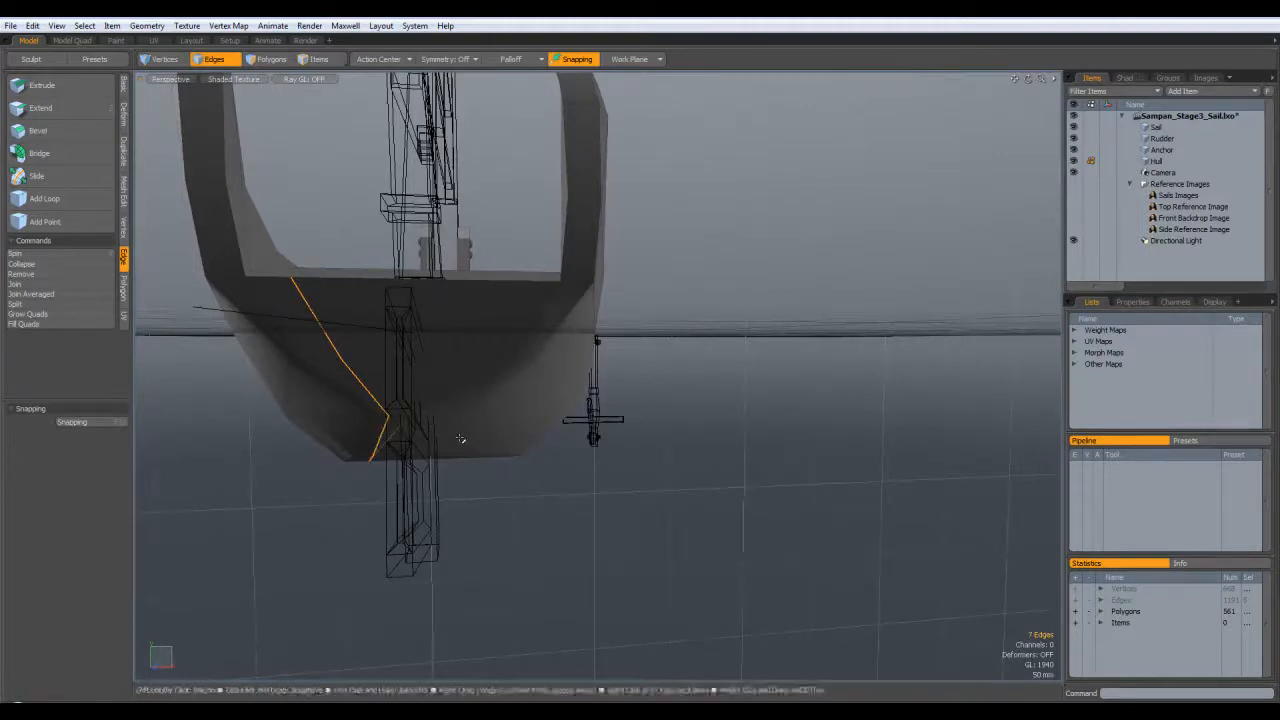
left_click_drag(500, 417, 710, 425, "alt")
left_click_drag(374, 443, 593, 440, "alt+shift")
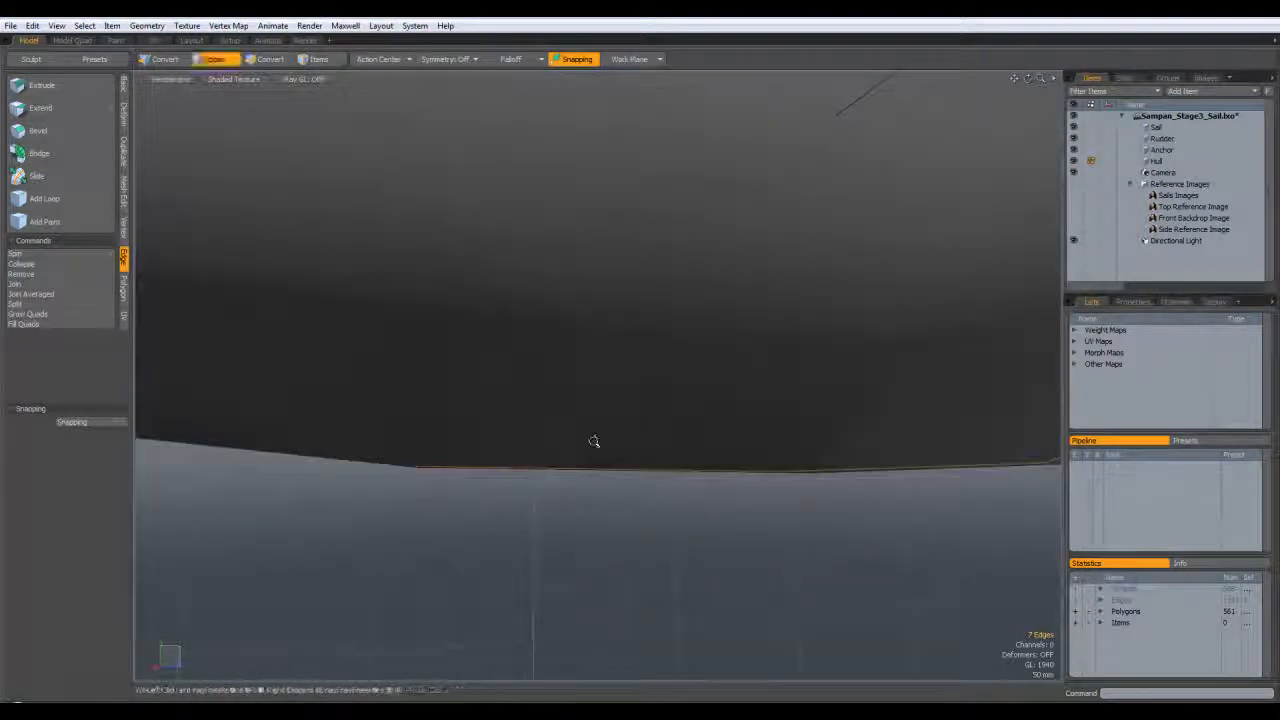
scroll(593, 440, "down", 5)
left_click_drag(522, 403, 556, 579, "alt")
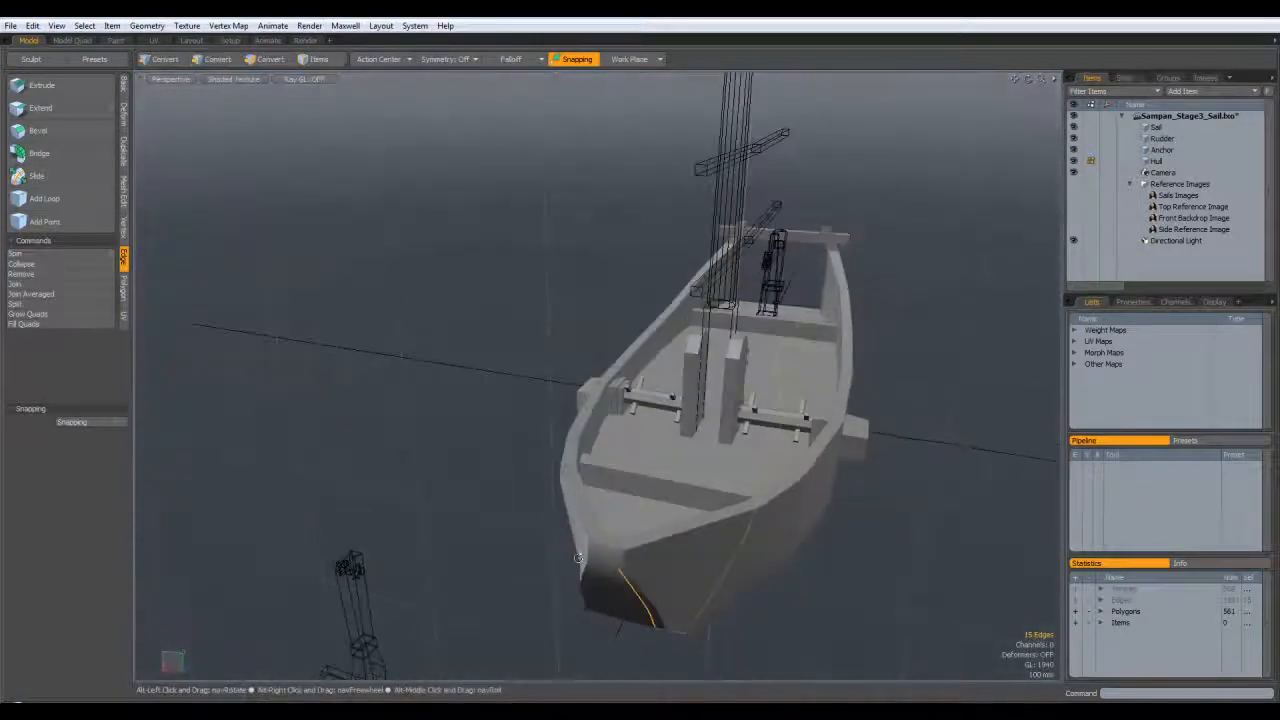
left_click_drag(667, 532, 523, 604, "alt")
left_click_drag(445, 614, 571, 337, "alt")
Step: Edge Slice the stern face on both sides, connecting the points on the deck's rear edge to the hull below
scroll(600, 490, "up", 5)
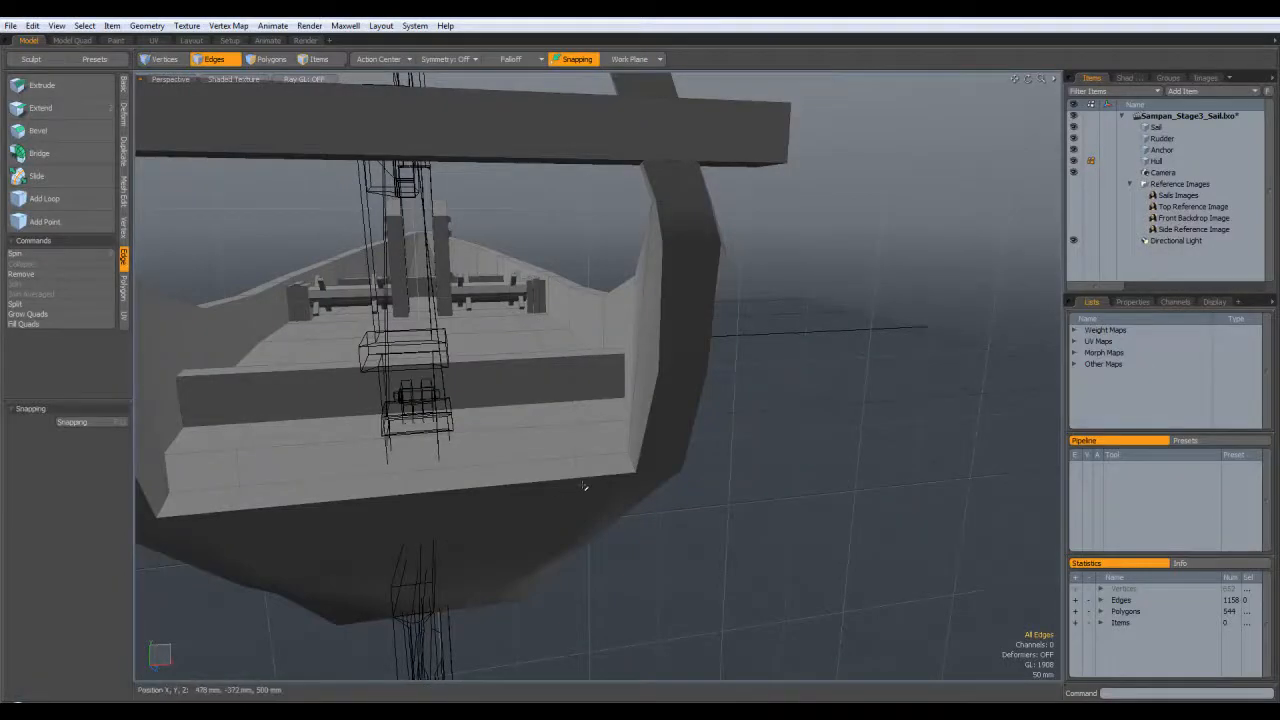
key("alt+c")
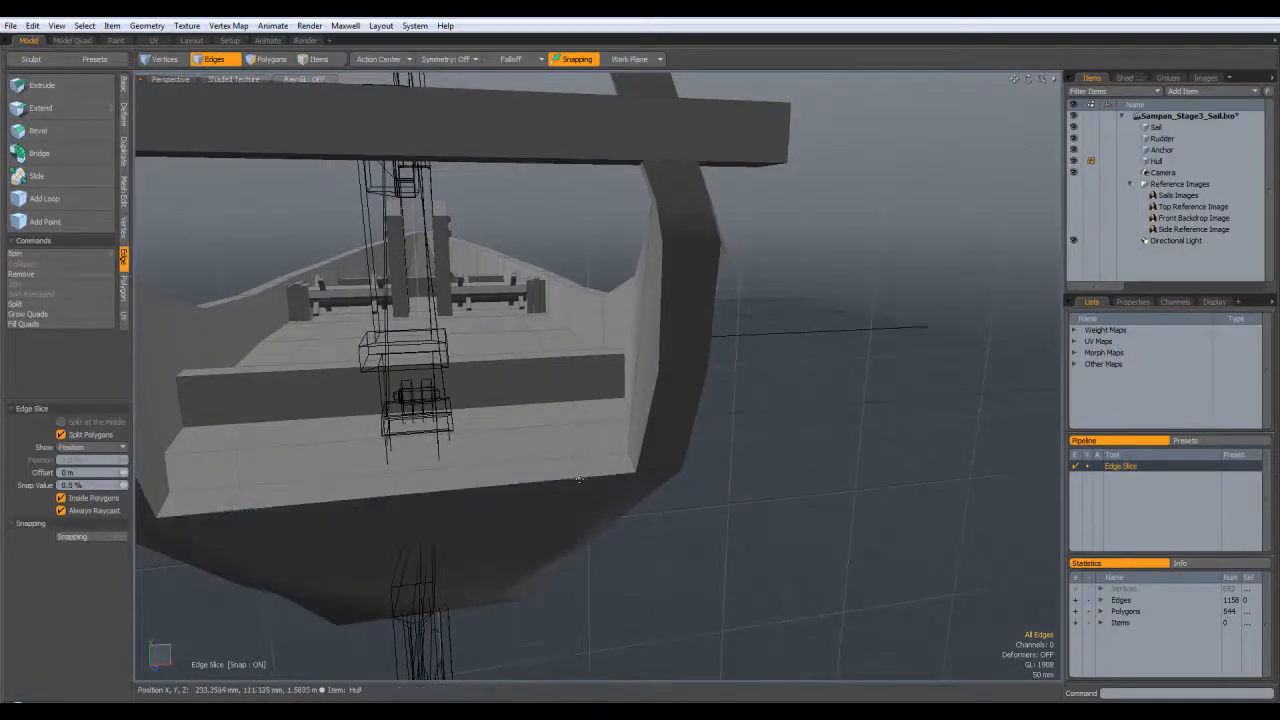
left_click(579, 477)
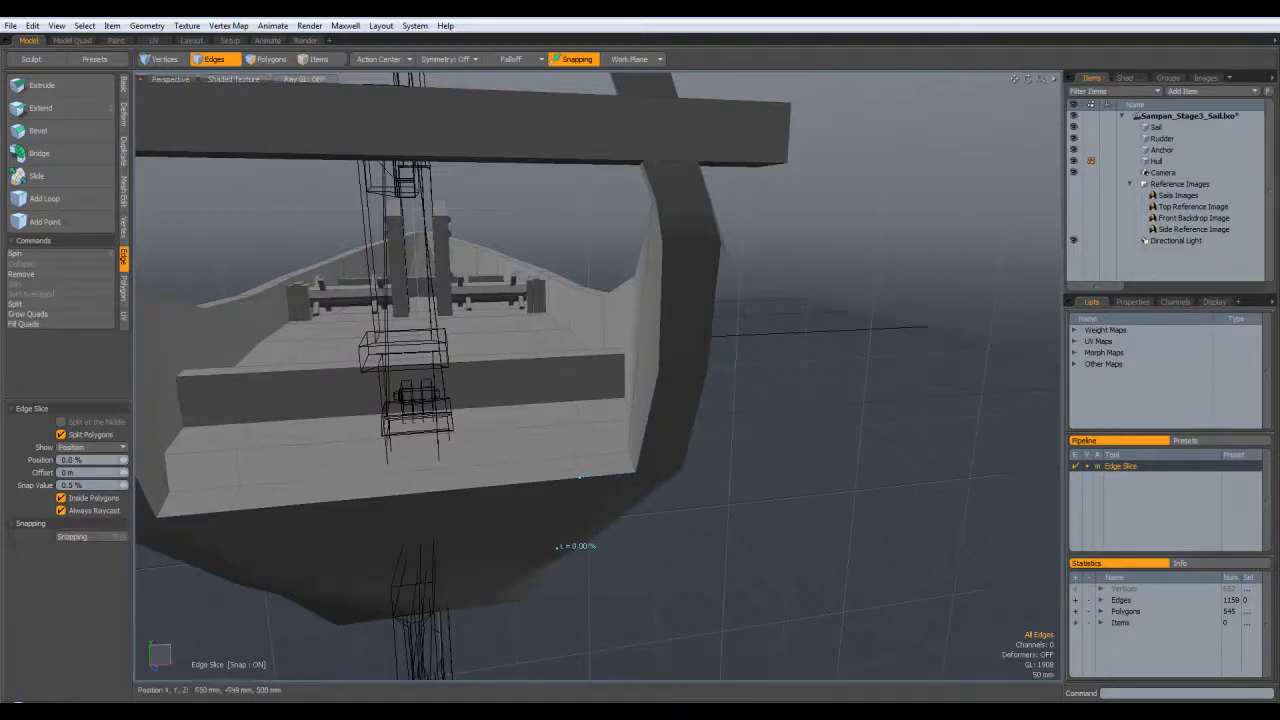
key("space")
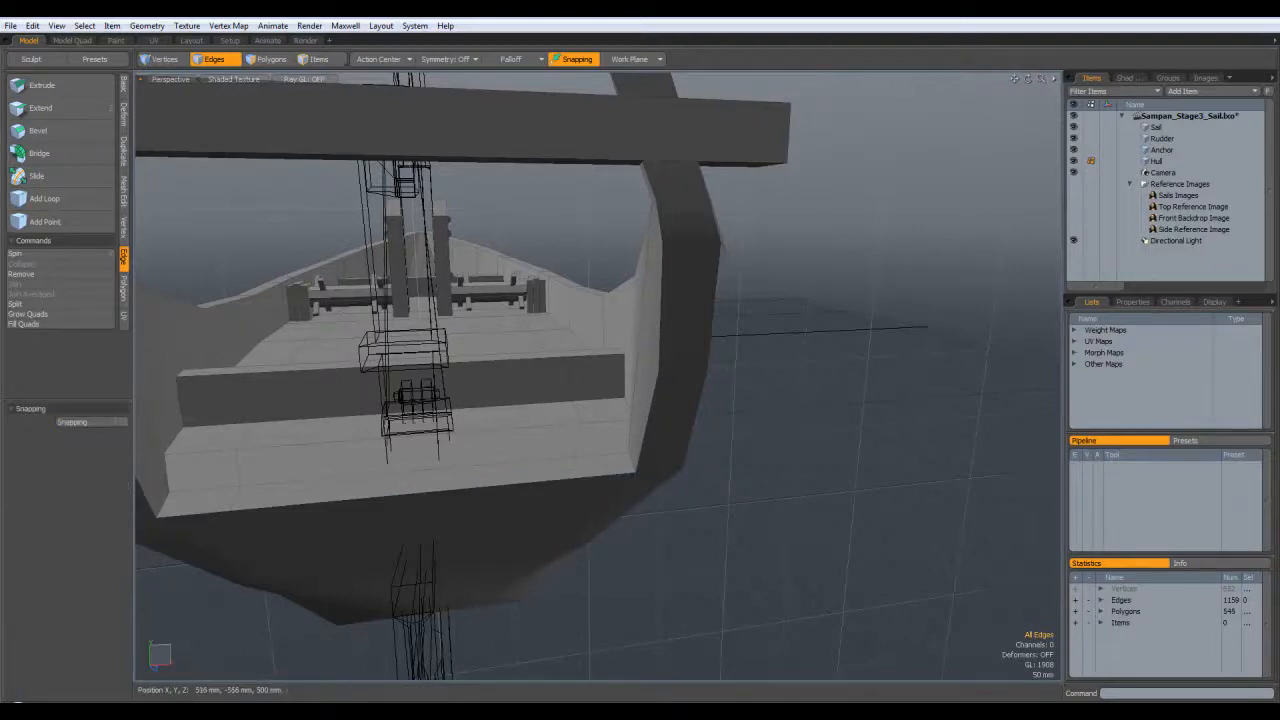
left_click_drag(491, 528, 560, 495, "alt")
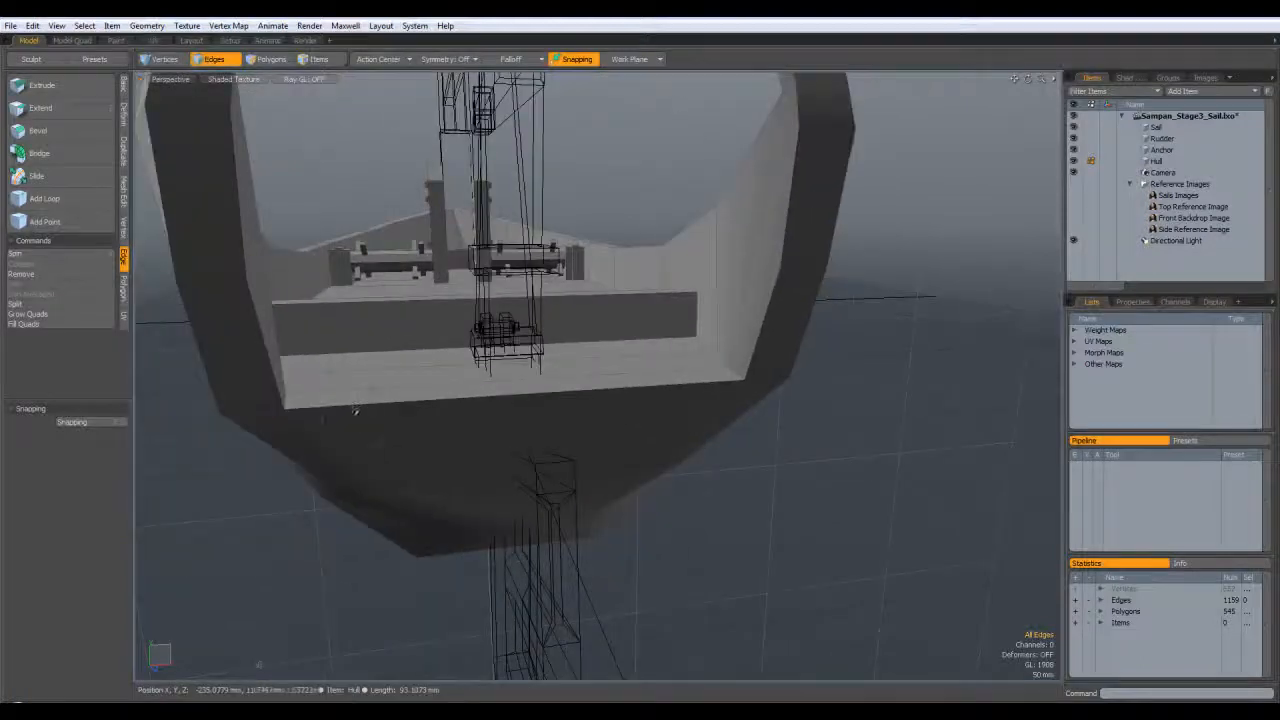
key("c")
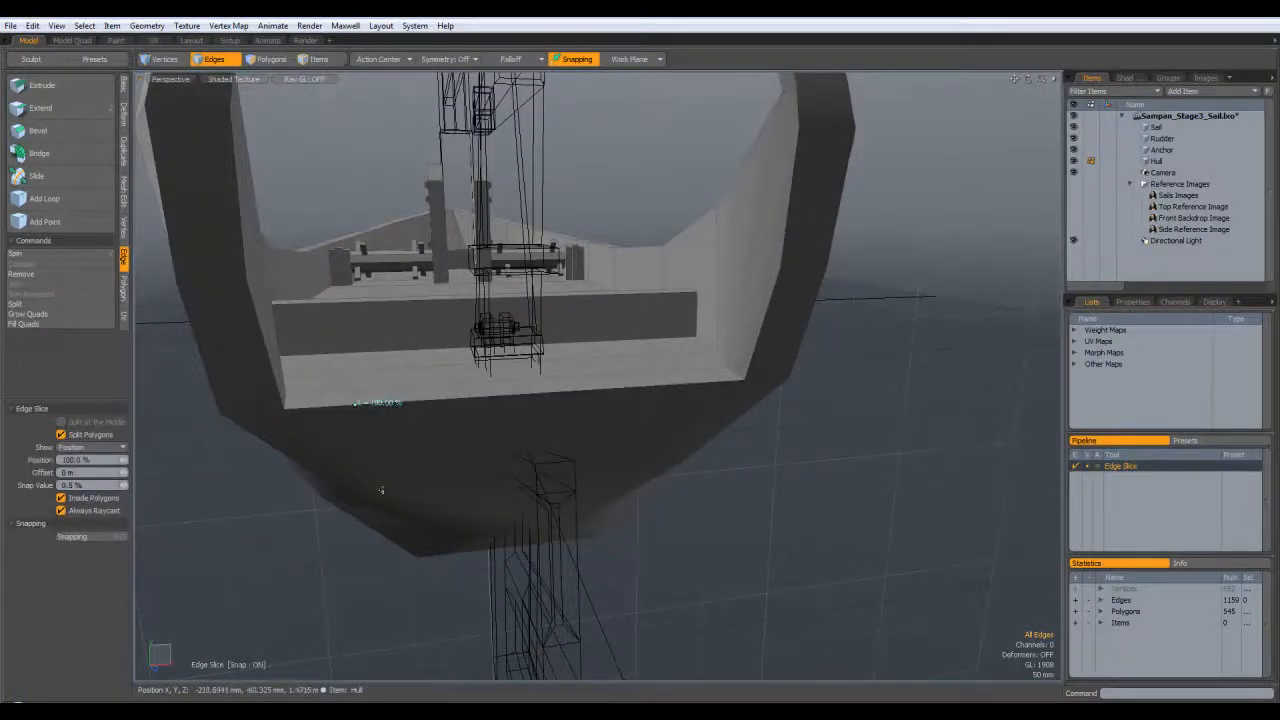
left_click(386, 494)
key("space")
Step: Edge Slice the rim at the bow tip on both sides, connecting the inner corners to the outer corners
left_click_drag(723, 530, 410, 540, "alt")
left_click_drag(393, 485, 595, 464, "alt")
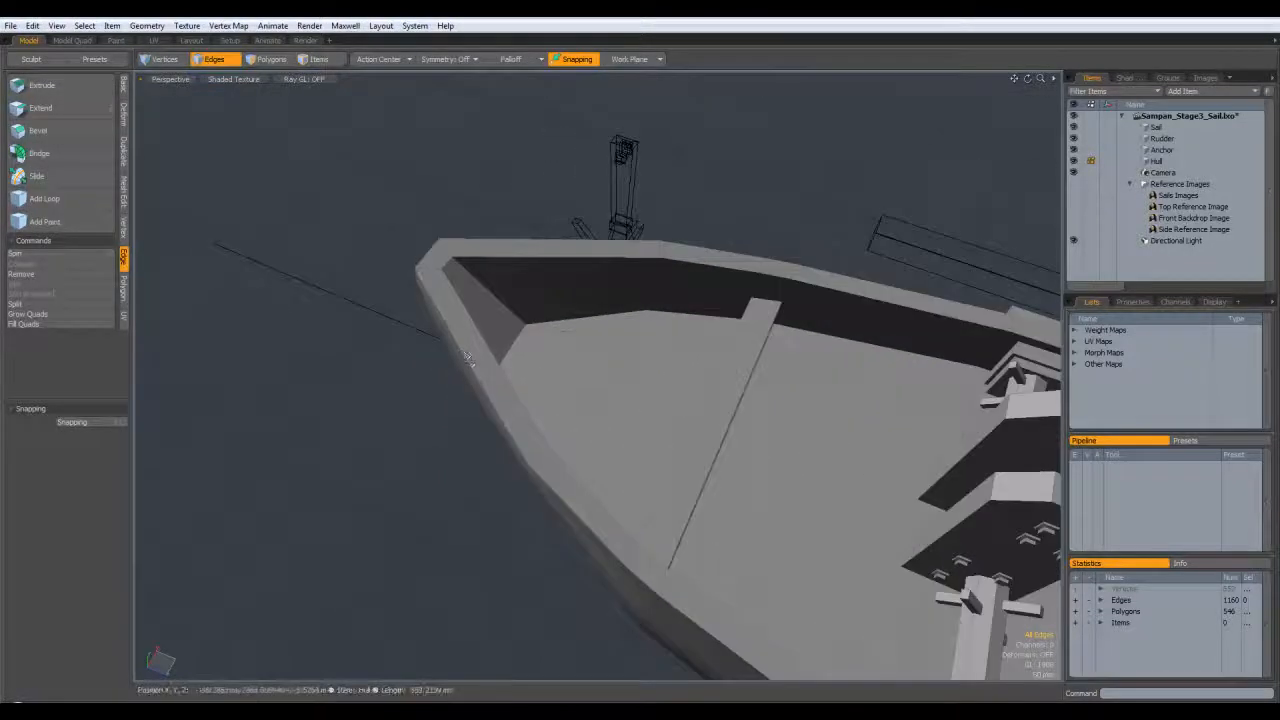
left_click_drag(387, 516, 445, 495, "alt")
scroll(455, 476, "up", 4)
left_click_drag(477, 449, 506, 349, "alt")
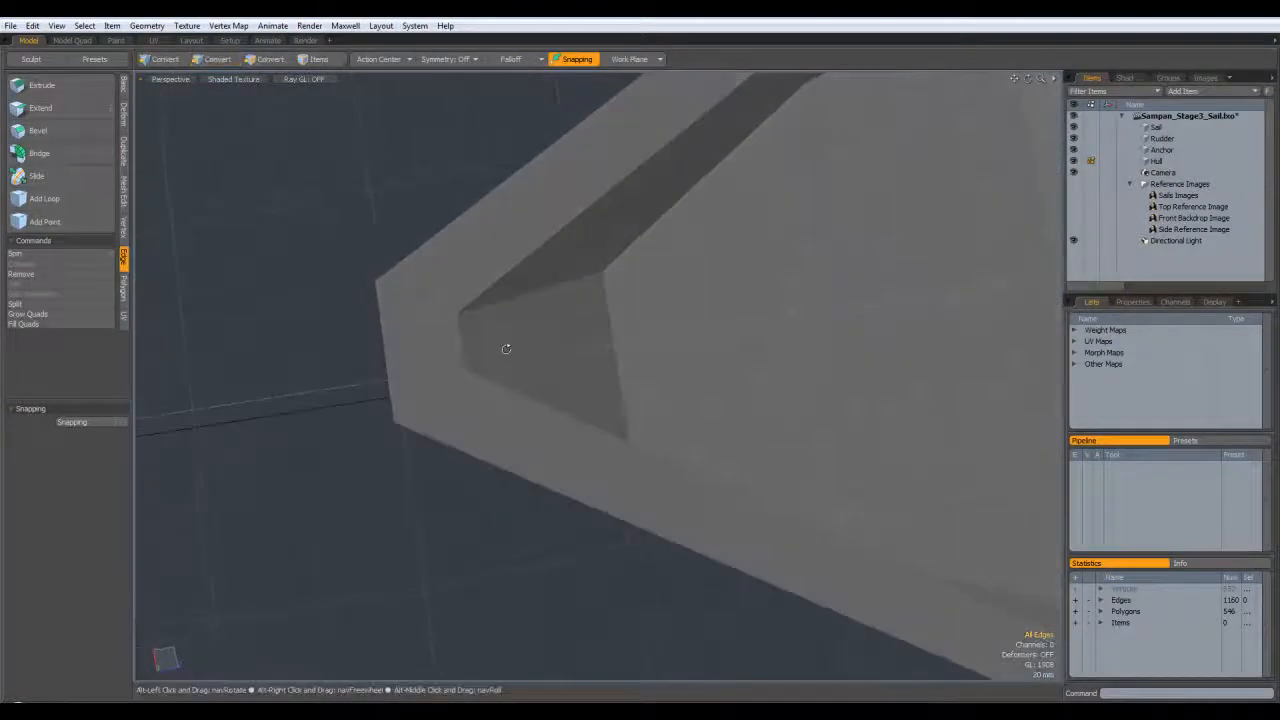
key("alt+c")
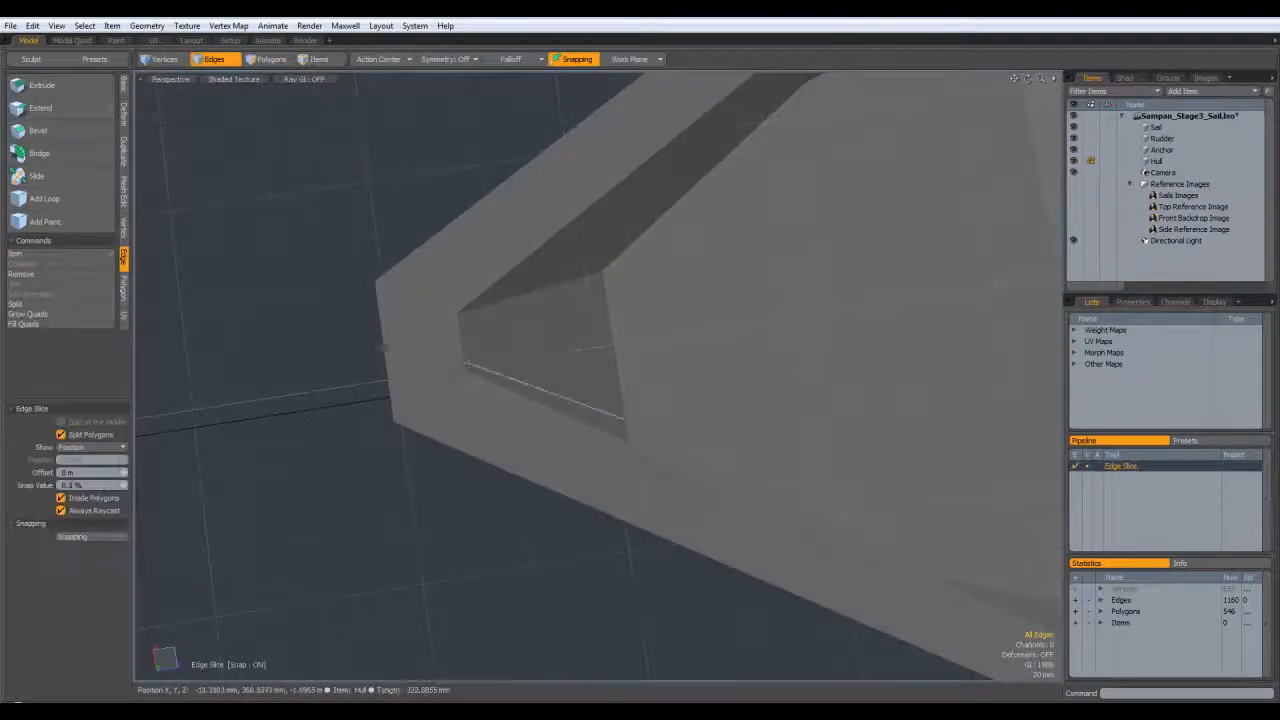
left_click(464, 362)
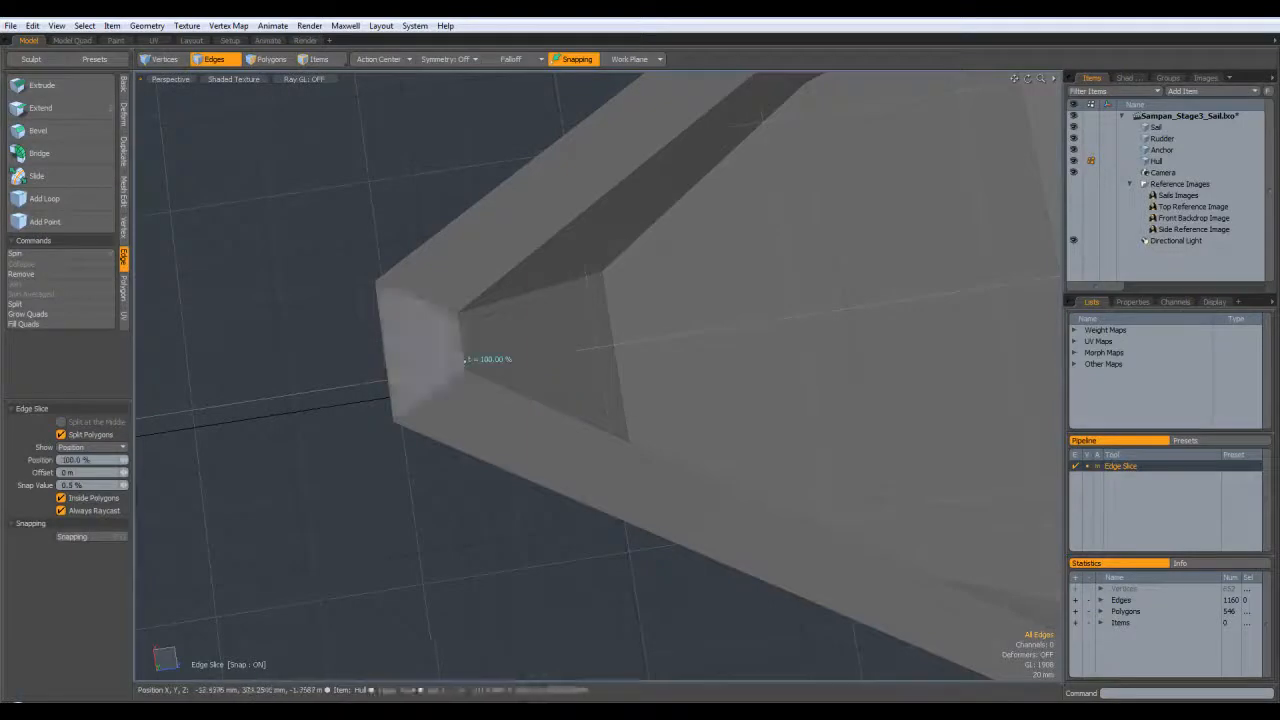
left_click(394, 421)
key("space")
key("c")
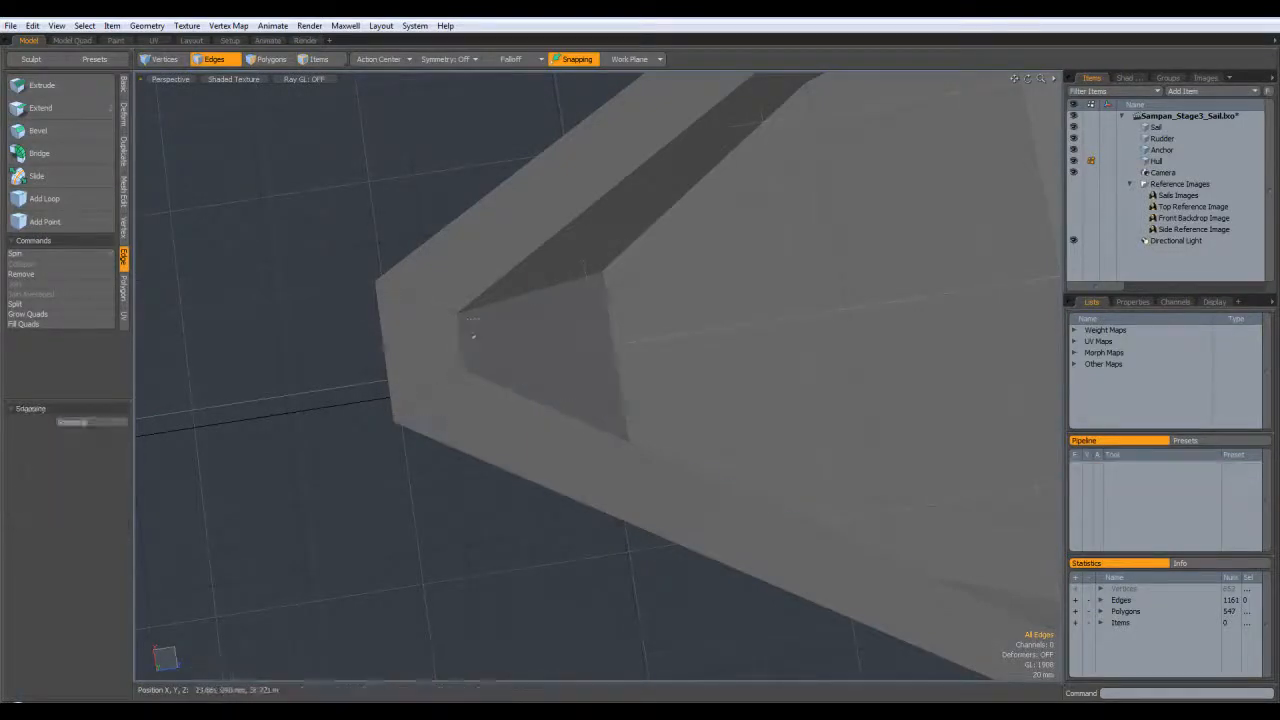
left_click(459, 316)
key("space")
Step: Merge the hull's vertices with the range set to Automatic
left_click_drag(560, 400, 731, 406, "alt")
scroll(650, 385, "down", 5)
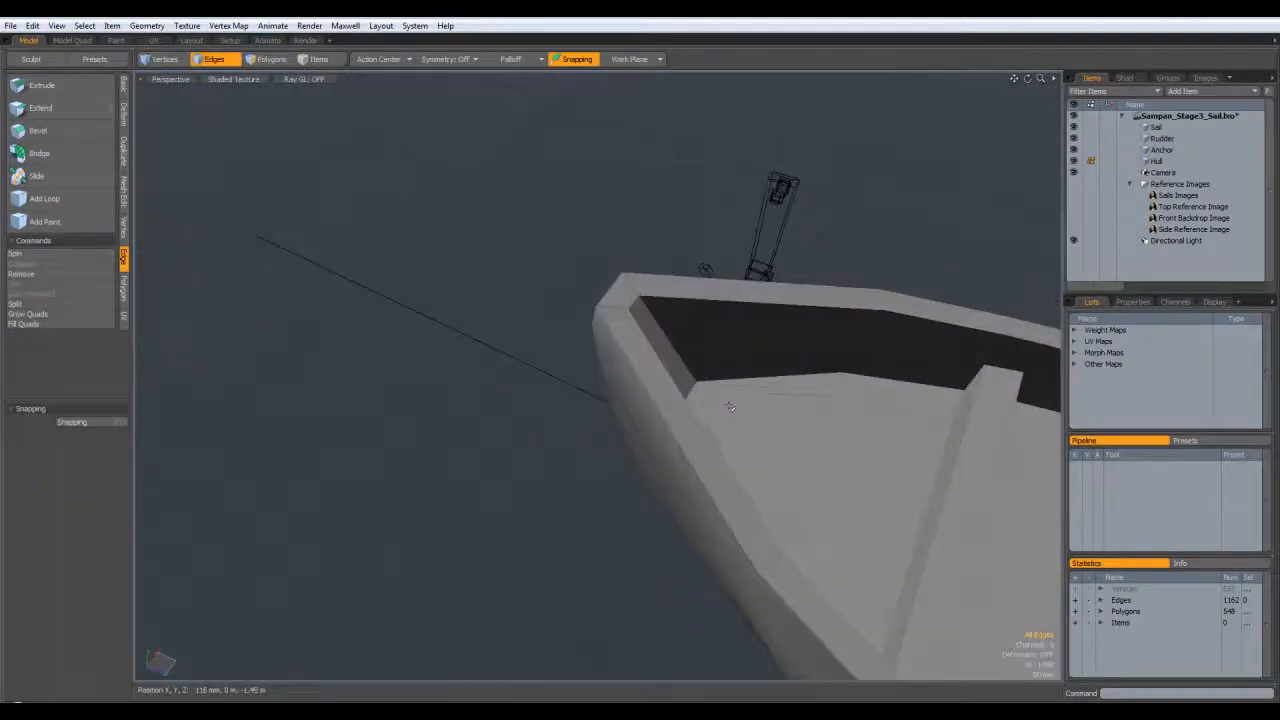
scroll(790, 465, "down", 5)
left_click_drag(800, 474, 785, 435, "alt")
scroll(785, 435, "up", 3)
left_click_drag(730, 475, 678, 491, "alt")
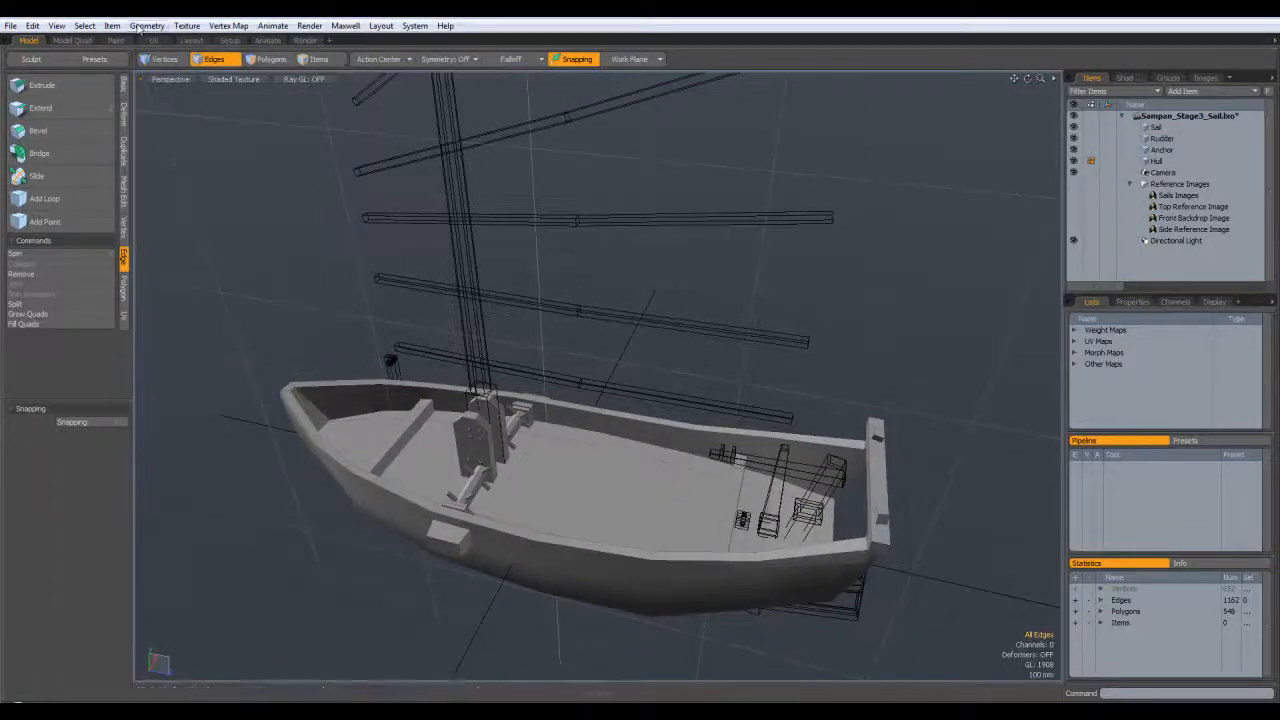
left_click(141, 28)
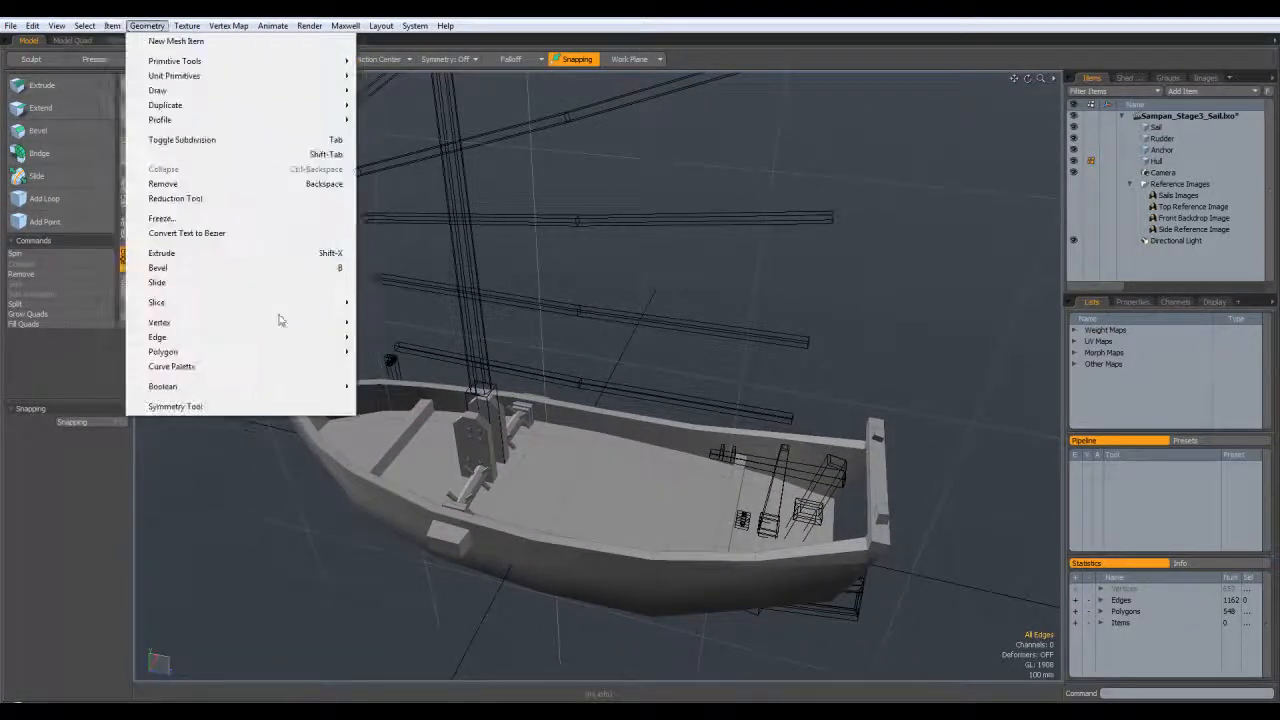
mouse_move(289, 323)
left_click(390, 401)
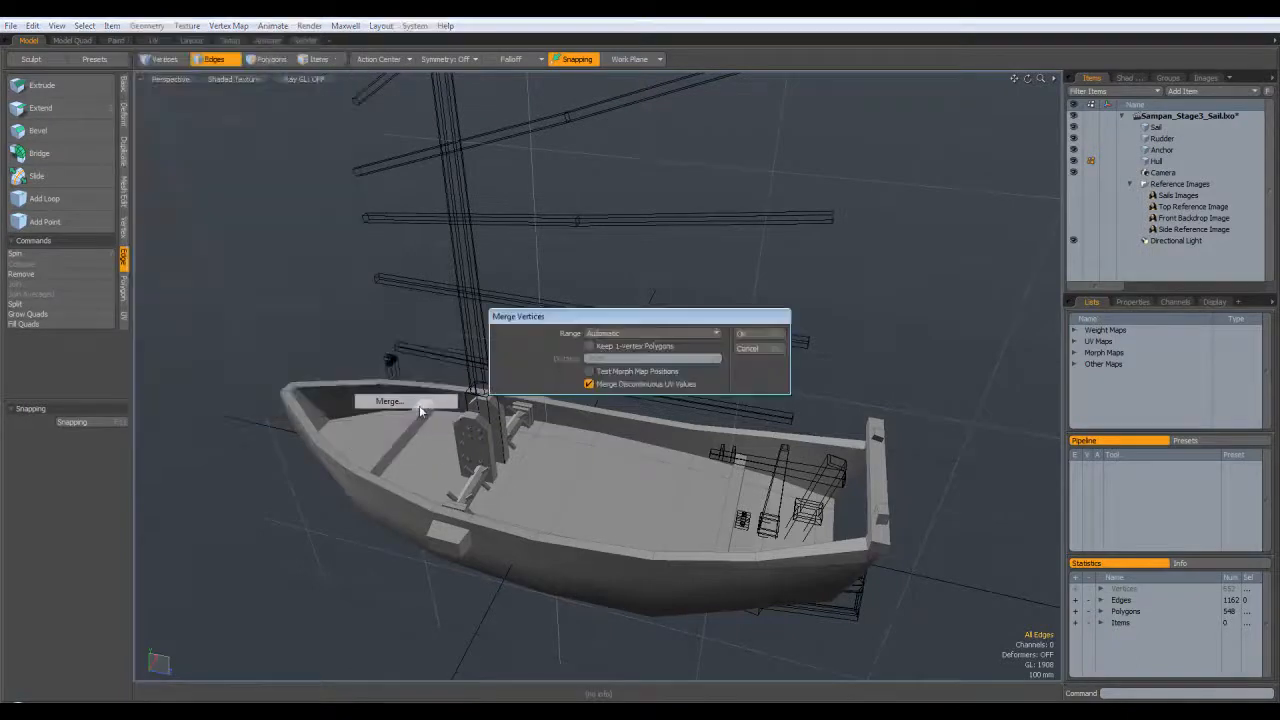
left_click(745, 335)
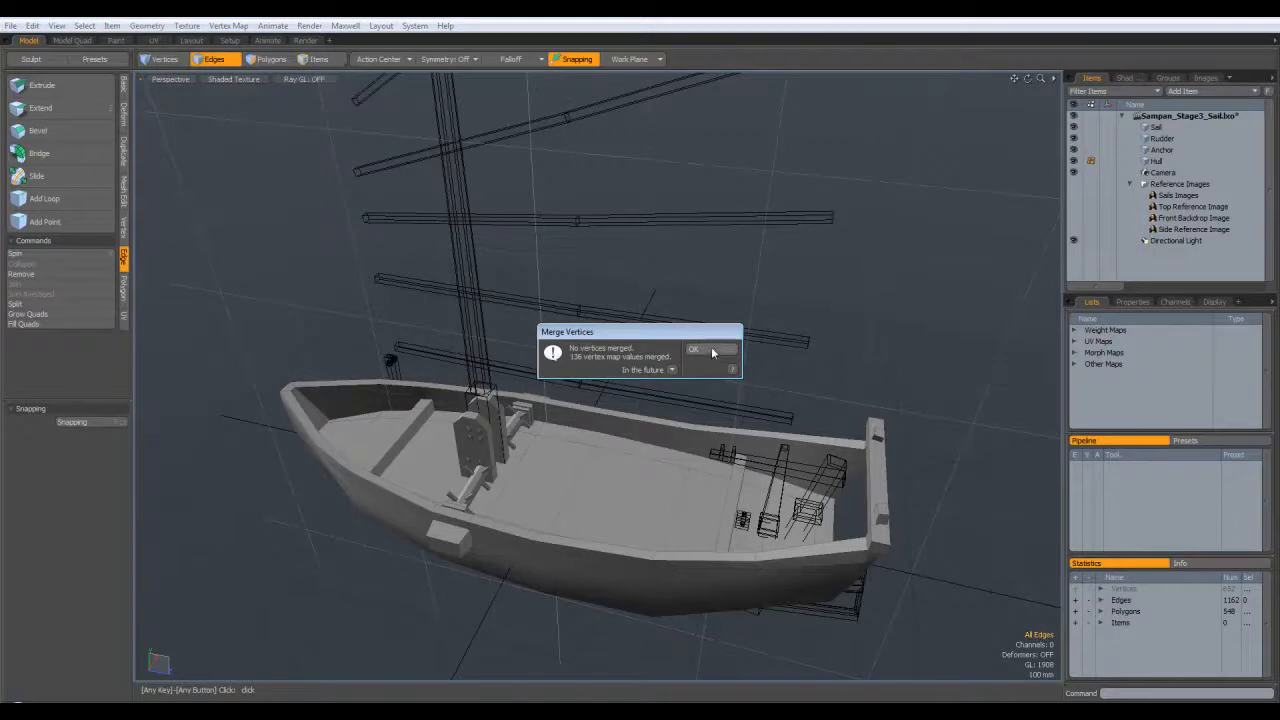
left_click(698, 349)
Step: Show the reference images again and select the deck polygon between the mast supports and the rear crossbeam
left_click_drag(825, 489, 662, 518, "alt")
left_click_drag(671, 446, 772, 517, "alt")
left_click_drag(400, 490, 567, 444, "alt+shift")
left_click(266, 59)
key("Escape")
left_click(1130, 184)
left_click(1074, 184)
left_click_drag(690, 420, 600, 350, "alt")
left_click_drag(806, 290, 700, 430, "alt")
left_click(677, 442)
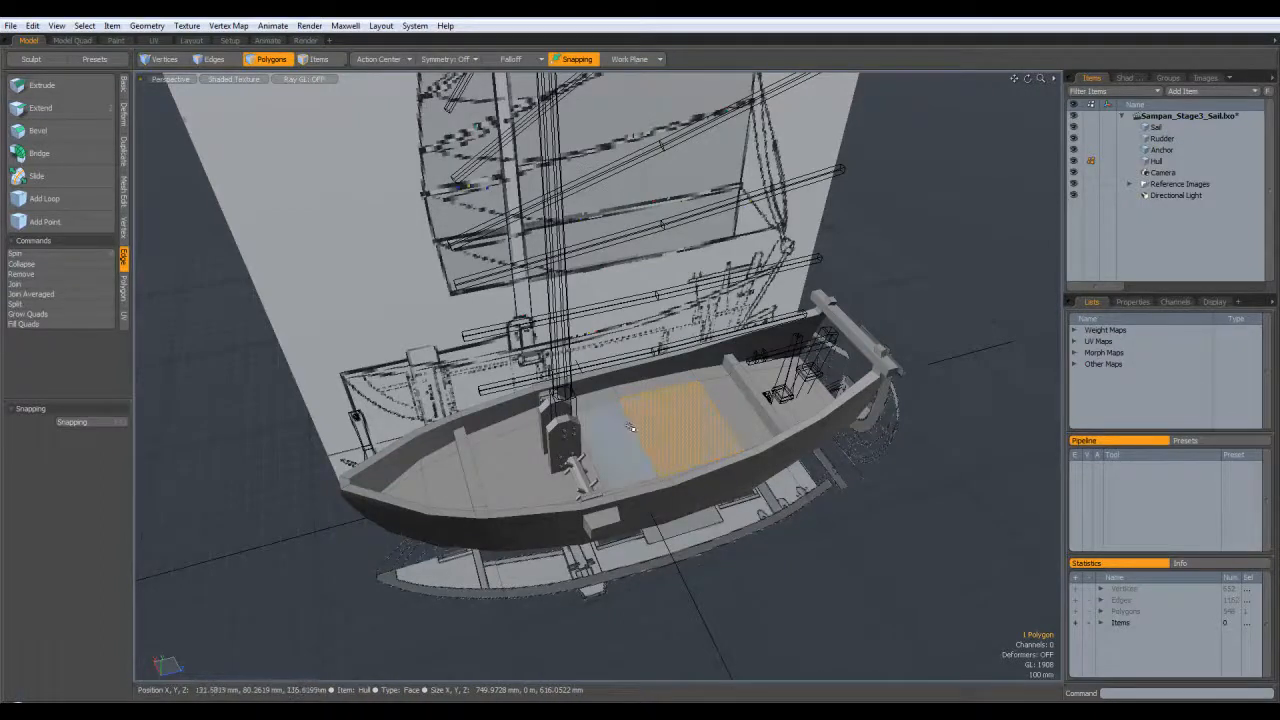
Step: Bevel the selected deck polygon with a 37 mm inset and sink it about 40 mm with a second bevel
key("b")
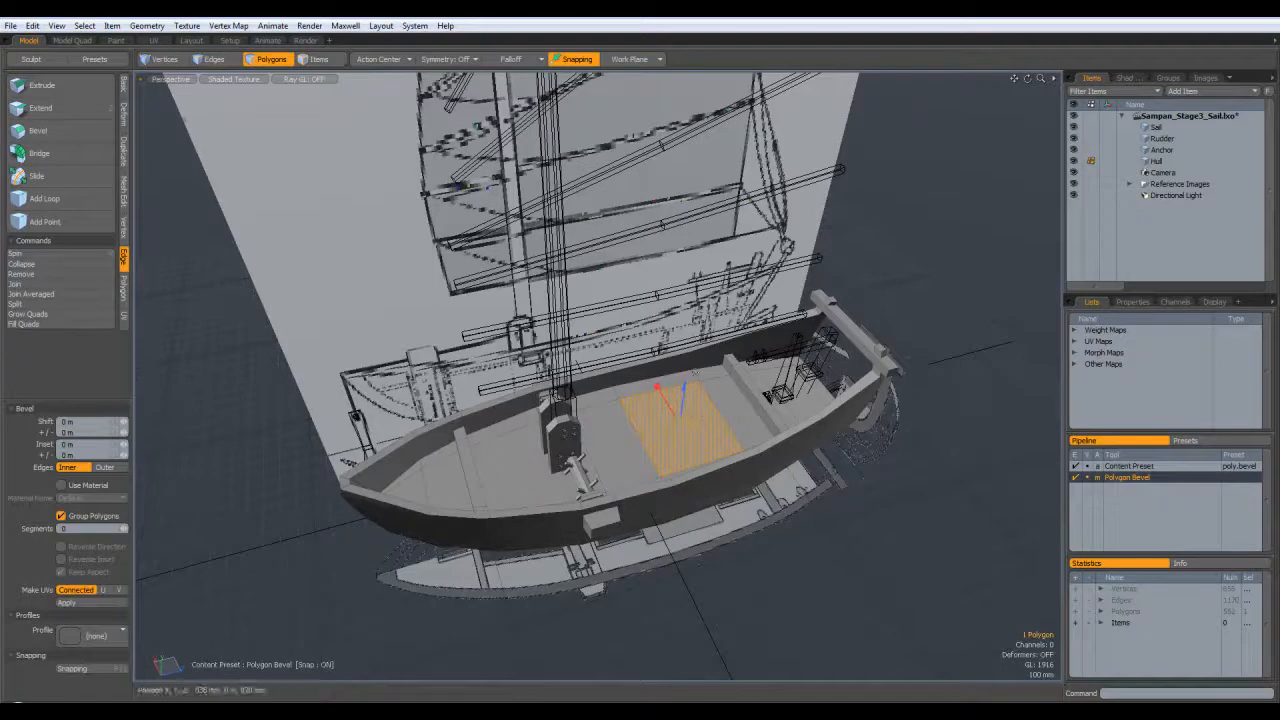
left_click_drag(684, 388, 681, 412)
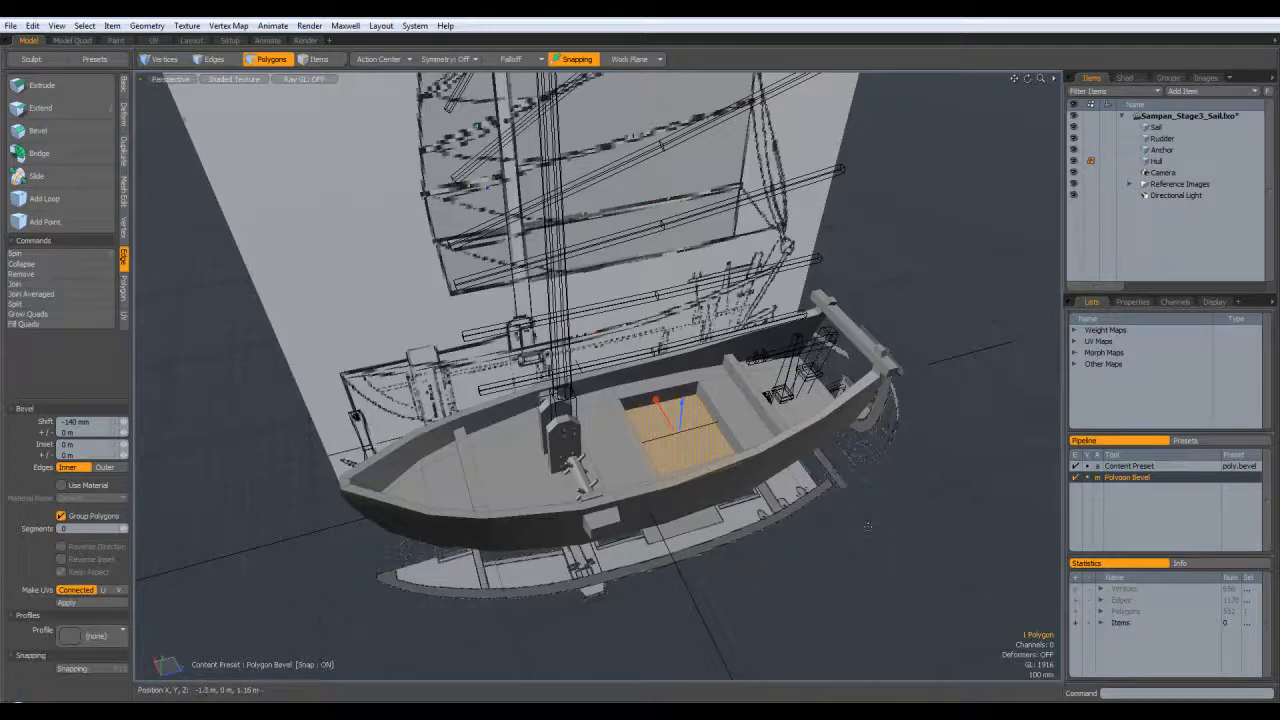
key("ctrl+z")
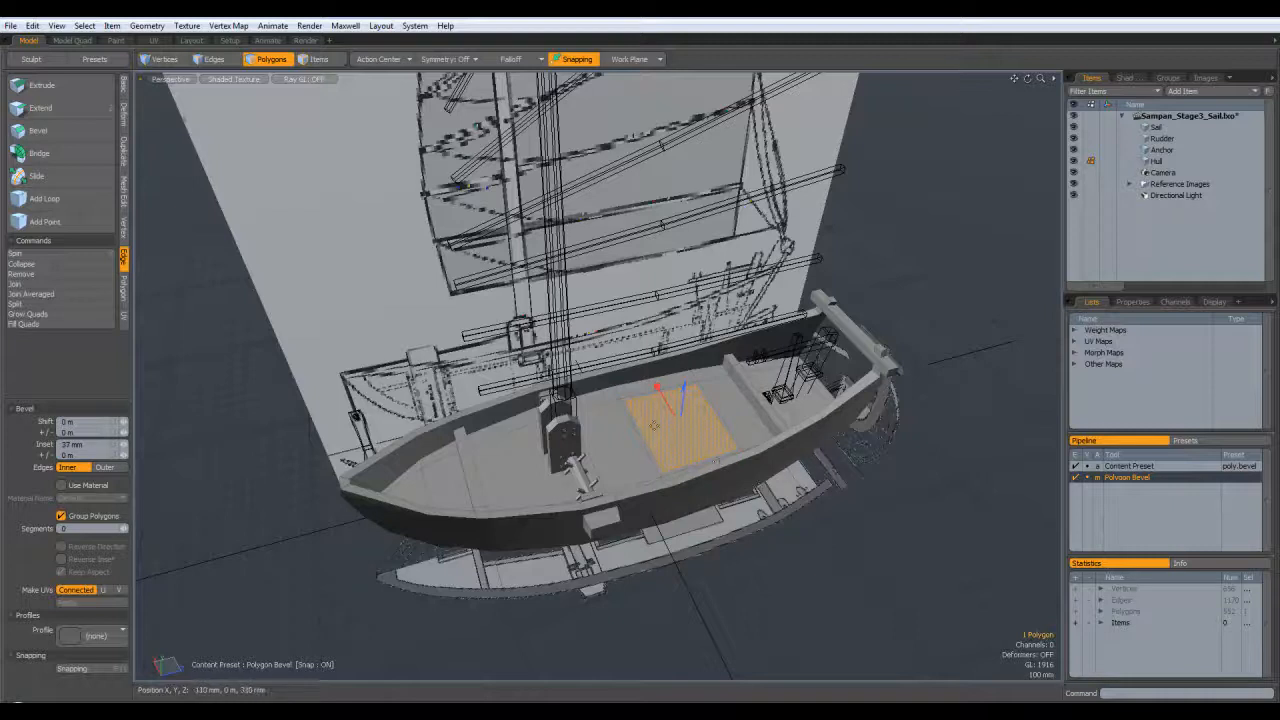
scroll(828, 521, "up", 3)
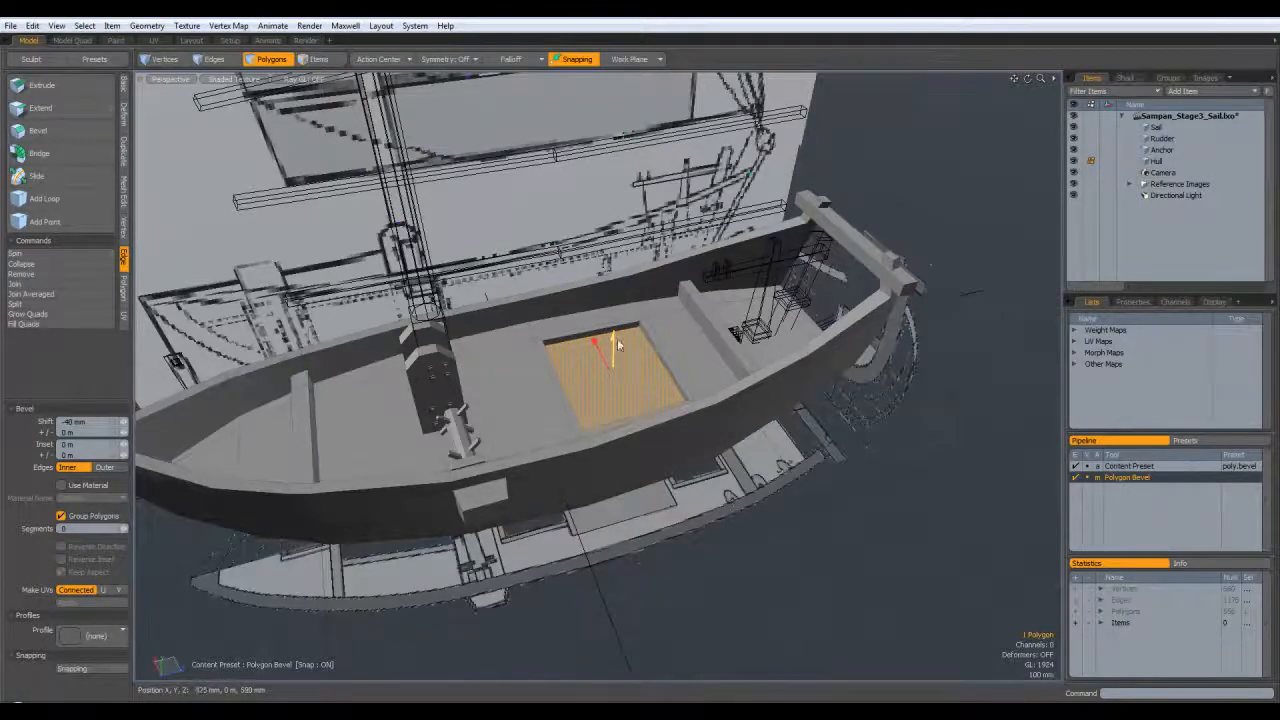
Step: Bevel the recessed polygon outward with an inset of about -18 mm, sink it deep into the hull, and clear the selection
left_click_drag(742, 520, 760, 566, "ctrl+alt")
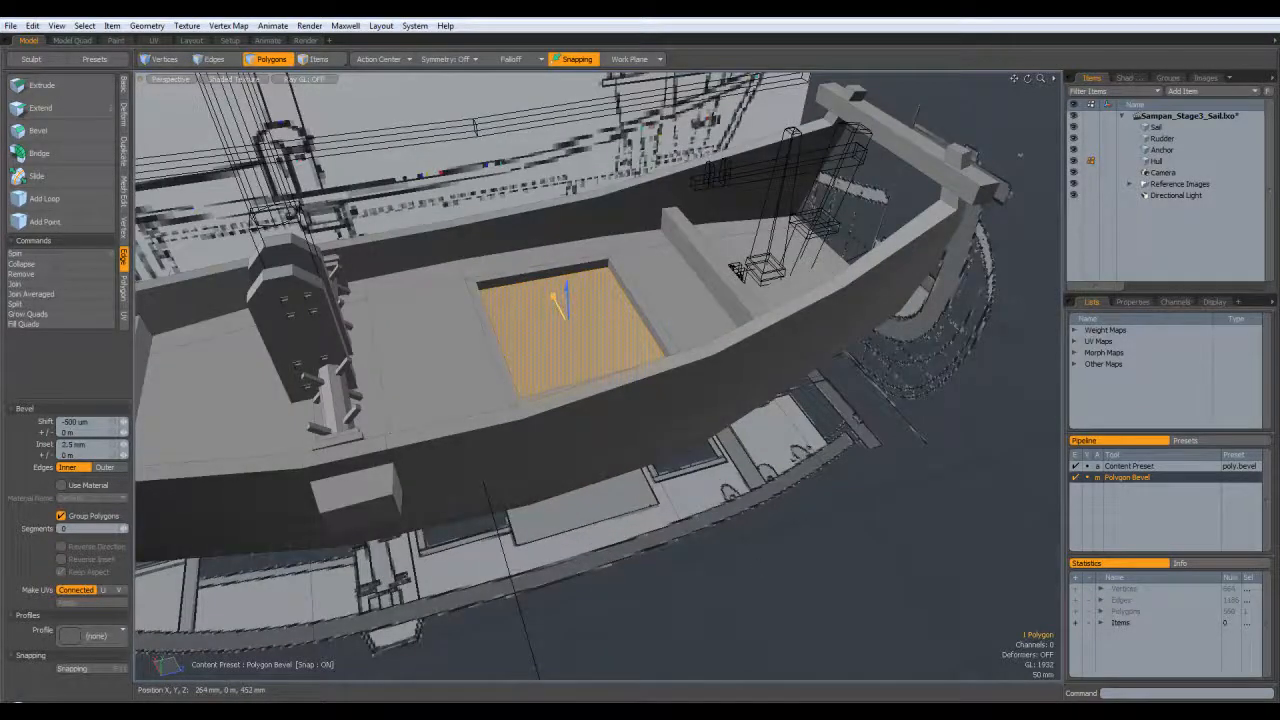
left_click_drag(616, 417, 604, 520, "alt")
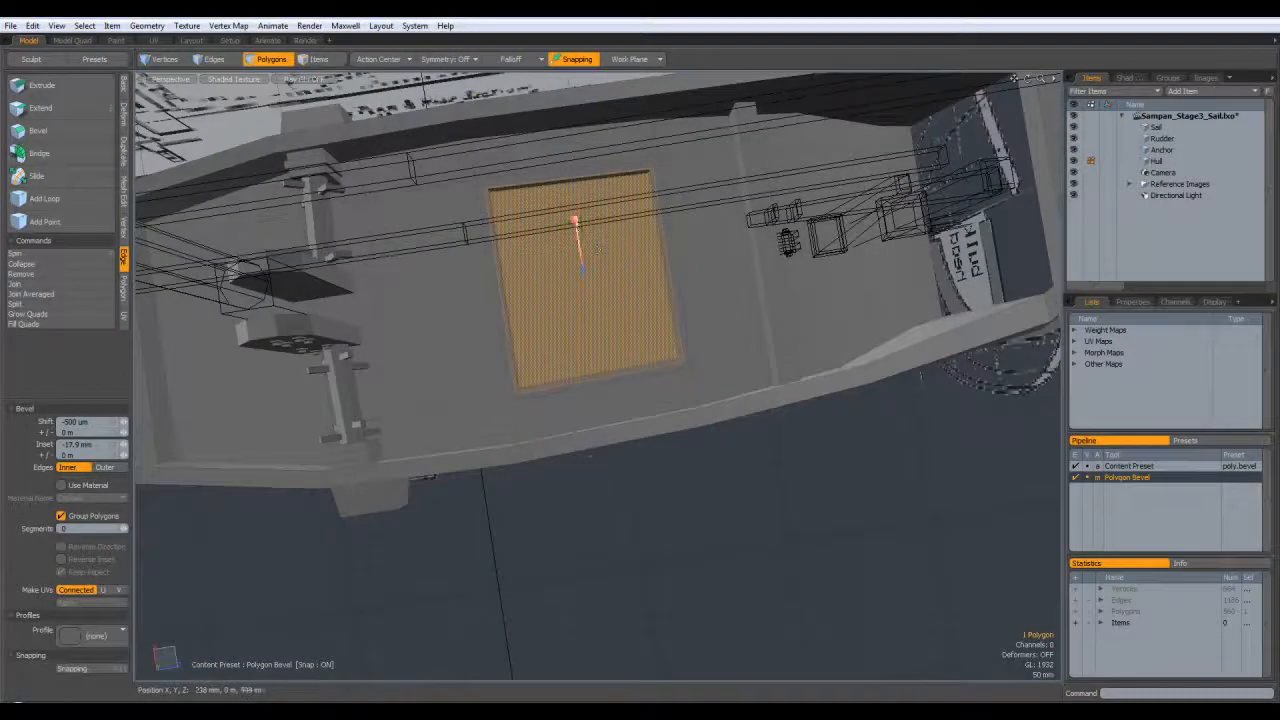
left_click_drag(575, 218, 574, 214)
scroll(692, 515, "up", 3)
left_click(677, 474, "shift")
left_click_drag(677, 474, 620, 313, "alt")
left_click_drag(570, 245, 573, 305)
key("space")
left_click(675, 548)
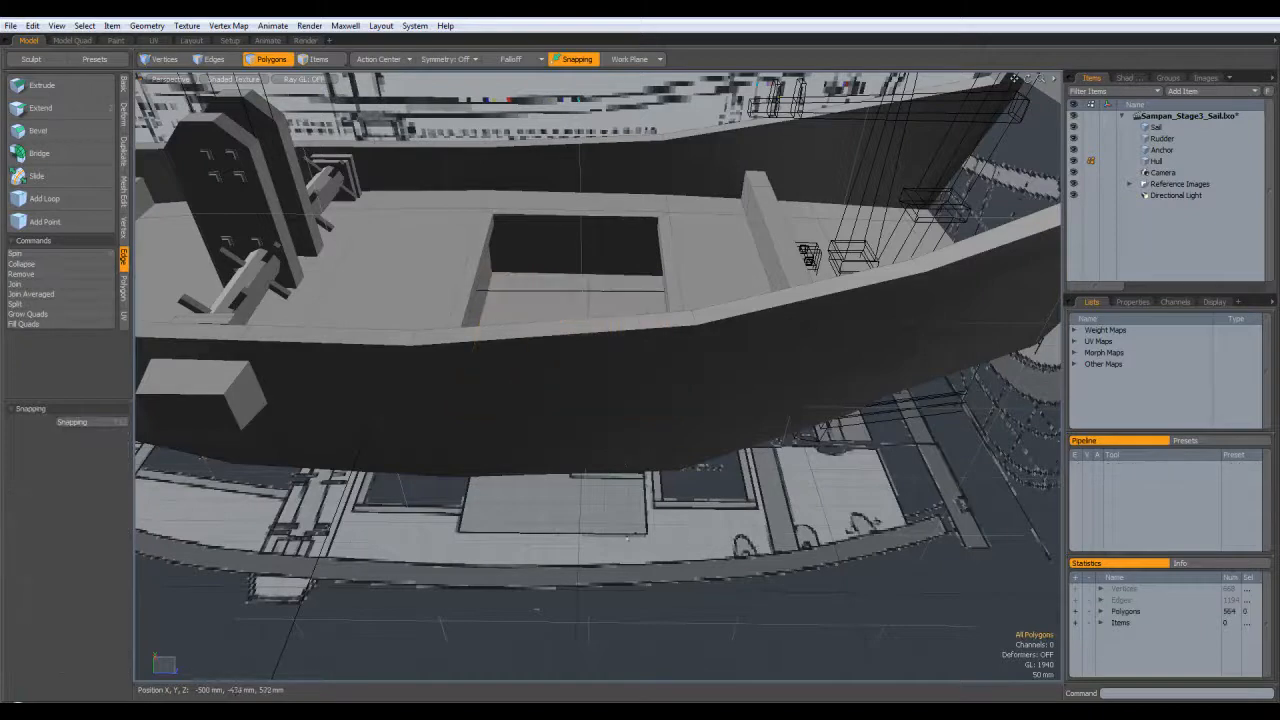
Step: Select the four border polygons around the deck opening, bevel them upward by 32 mm, and clear the selection
left_click_drag(609, 534, 435, 228, "alt")
left_click(424, 202)
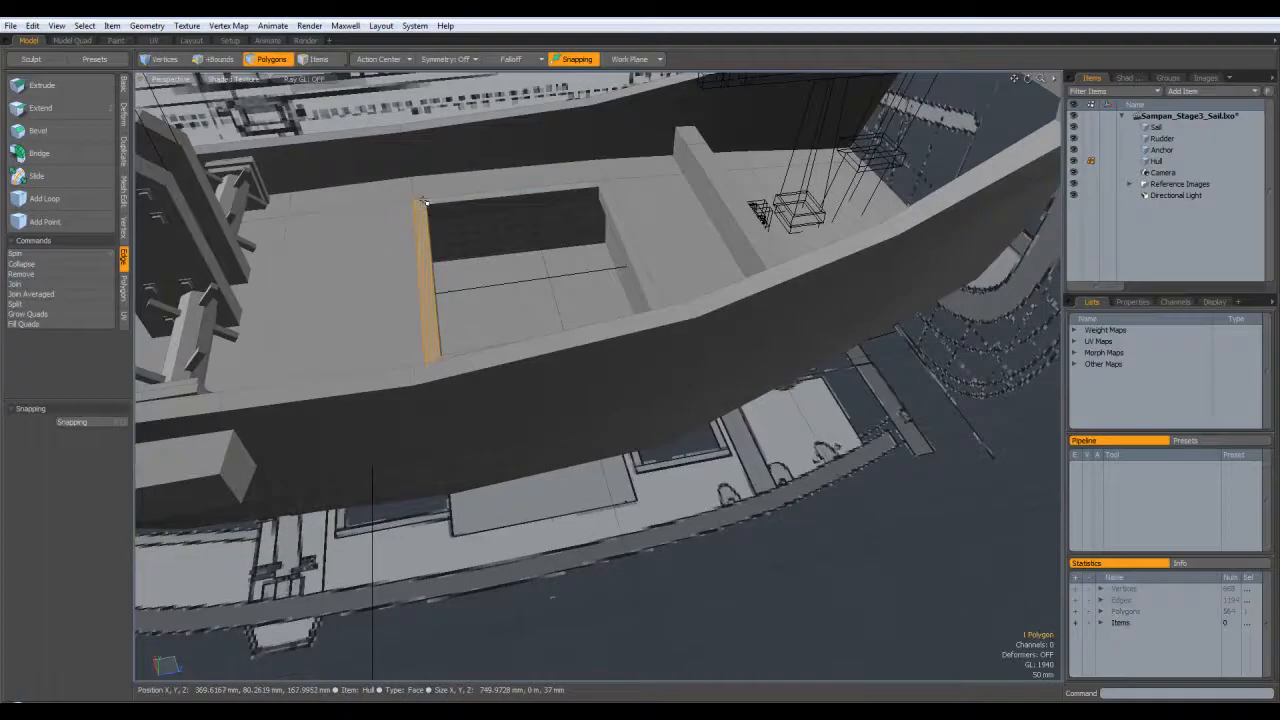
left_click_drag(520, 380, 548, 349, "alt")
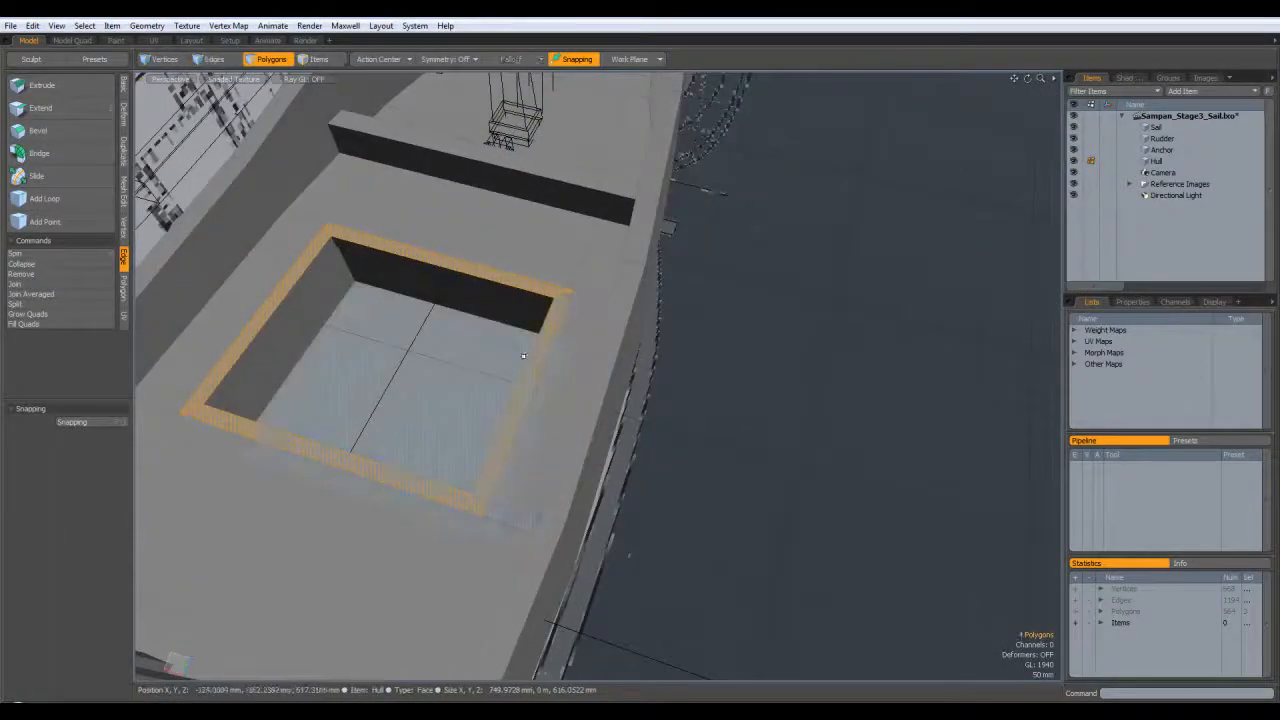
key("b")
left_click_drag(375, 318, 370, 306)
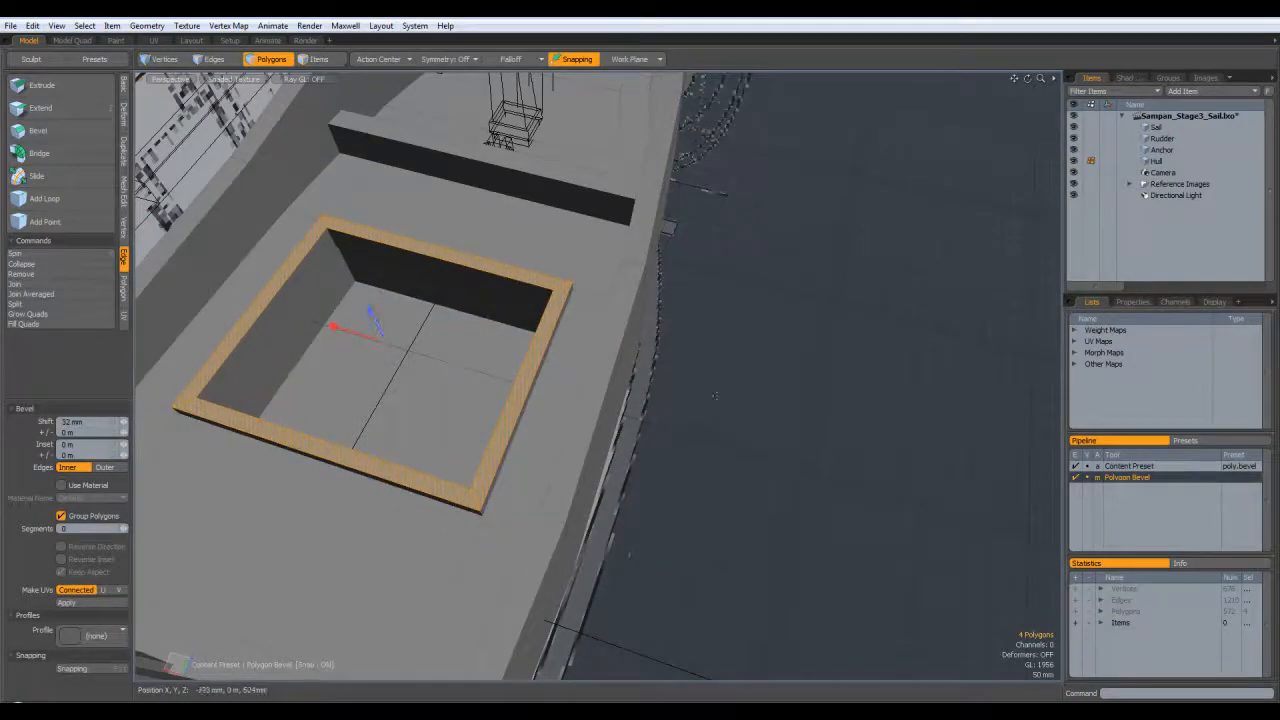
key("q")
left_click(690, 412)
Step: Select the surplus edge loop inside the deck opening and remove it
left_click_drag(432, 420, 513, 390, "alt")
left_click(517, 403)
left_click(594, 260)
left_click(210, 63)
double_click(524, 399)
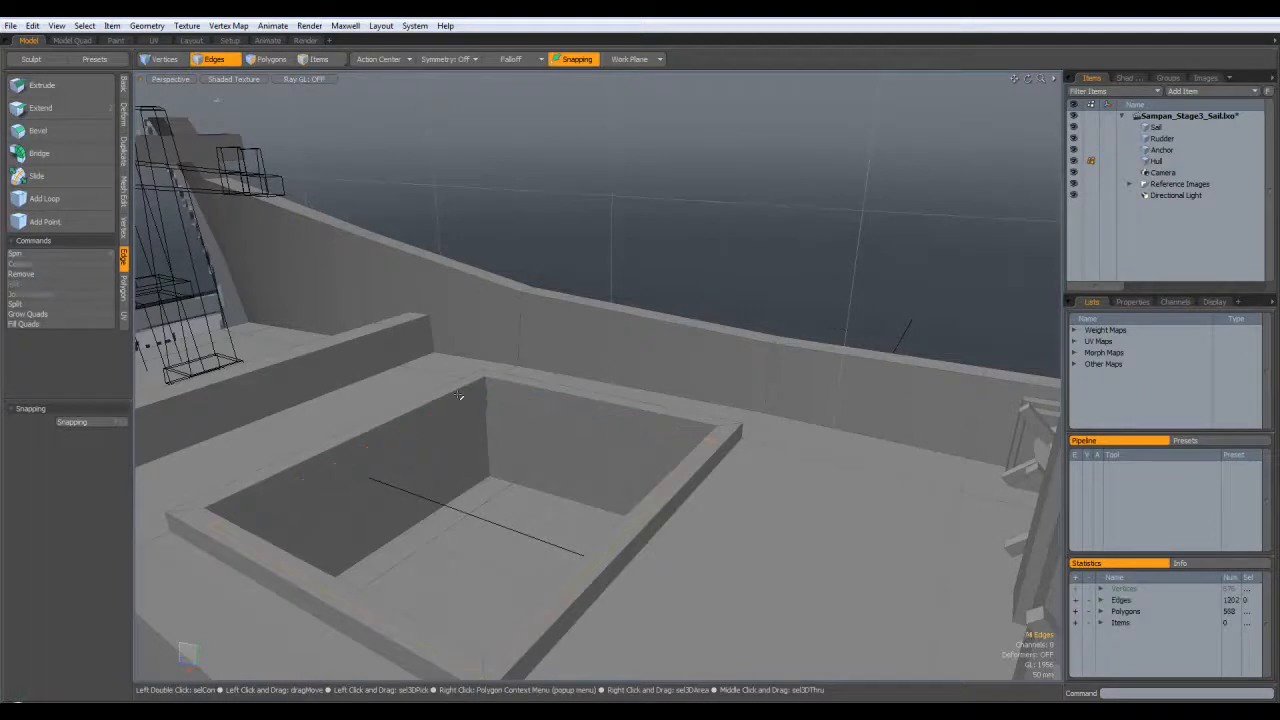
Step: Select the edge loop below the rim on the opening's inner walls, adjust it with the Transform tool, and clear the selection
left_click(428, 402)
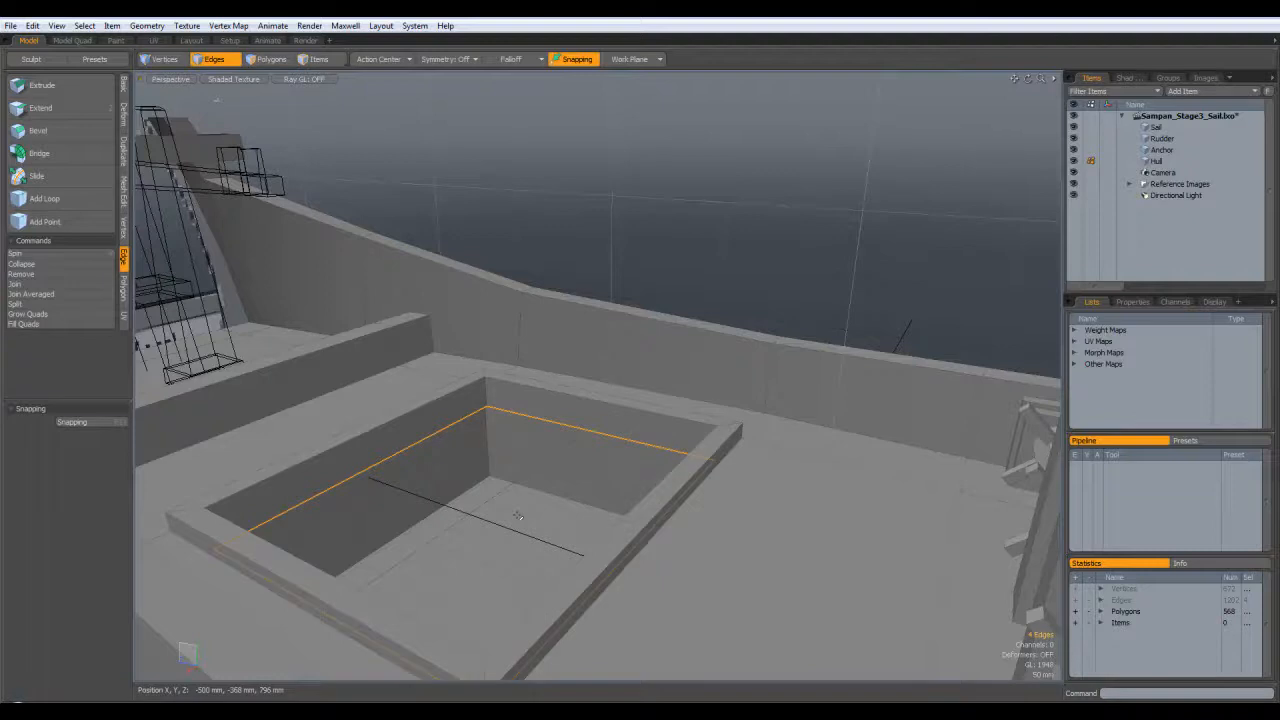
key("y")
mouse_move(487, 447)
left_mouse_down()
mouse_move(489, 498)
mouse_move(700, 300)
mouse_move(903, 337)
mouse_move(640, 345)
mouse_move(703, 334)
mouse_move(580, 410)
mouse_move(520, 420)
mouse_move(480, 400)
mouse_move(320, 480)
left_mouse_up()
key("q")
left_click(589, 313)
Step: Hide the Reference Images group, leaving the hull's deck opening in top view for modelling
mouse_move(190, 378)
left_mouse_down("alt")
mouse_move(510, 335)
mouse_move(618, 242)
mouse_move(600, 300)
left_mouse_up("alt")
left_click_drag(416, 293, 455, 330, "alt")
key("2")
key("KP_7")
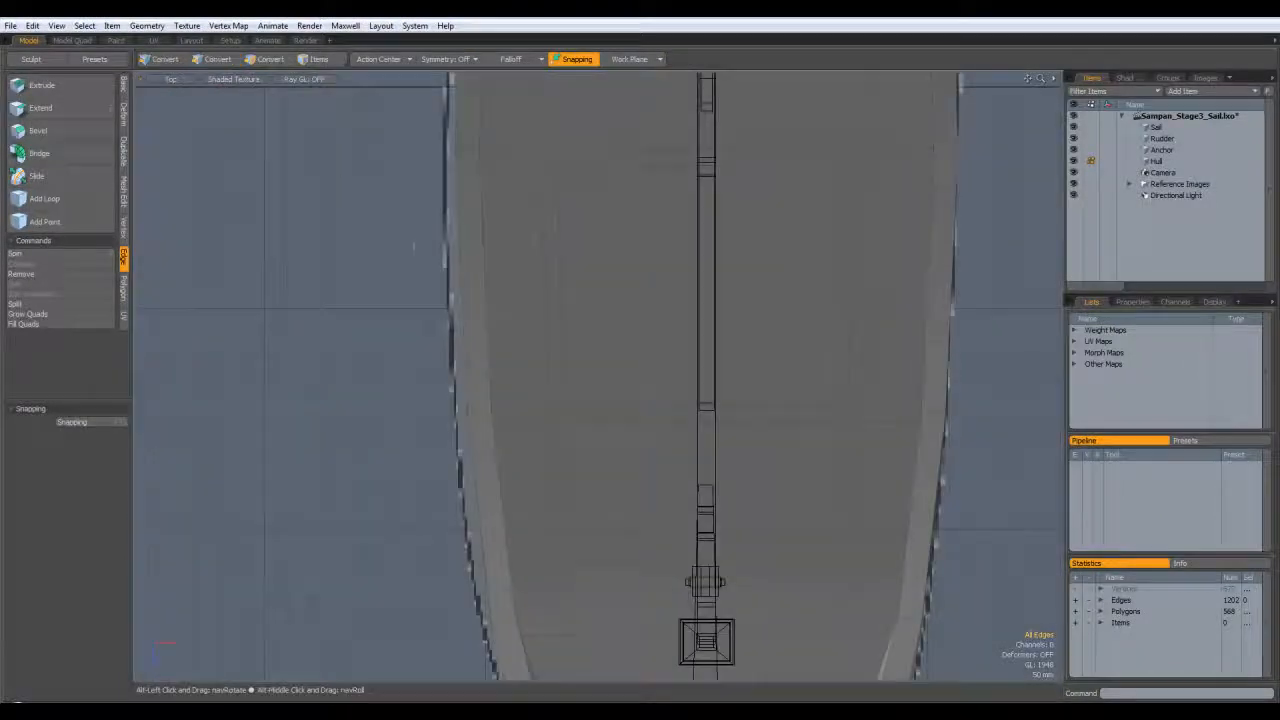
left_click(123, 89)
scroll(1060, 249, "up", 2)
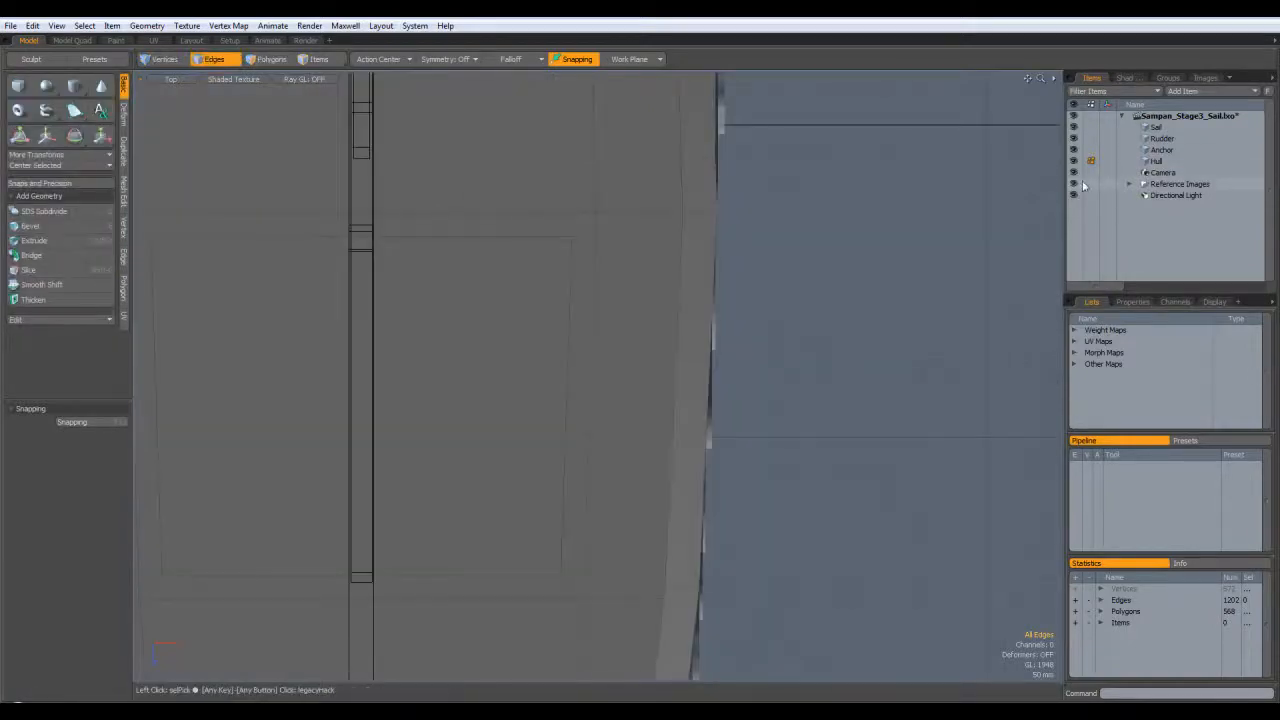
key("2")
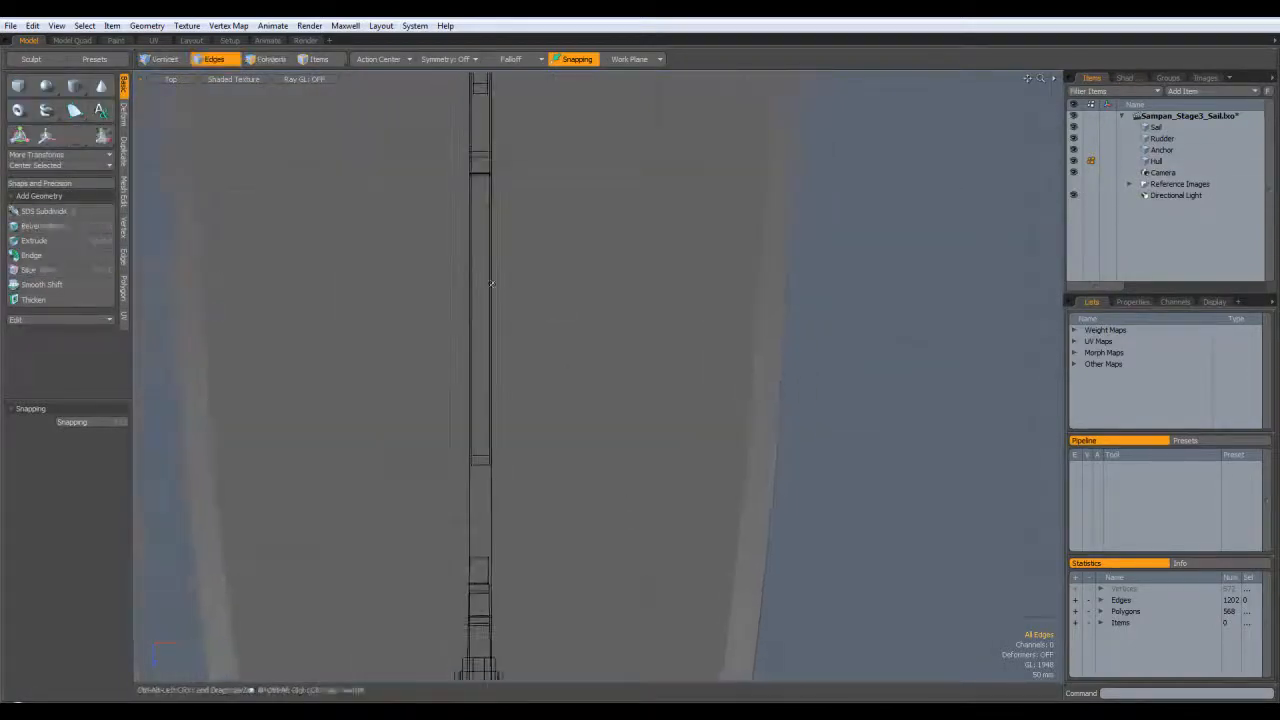
Step: Create a cube with an 18 mm square footprint at the deck opening rim's windlass-side corner on the negative X side
left_click(18, 86)
left_click_drag(296, 190, 305, 445)
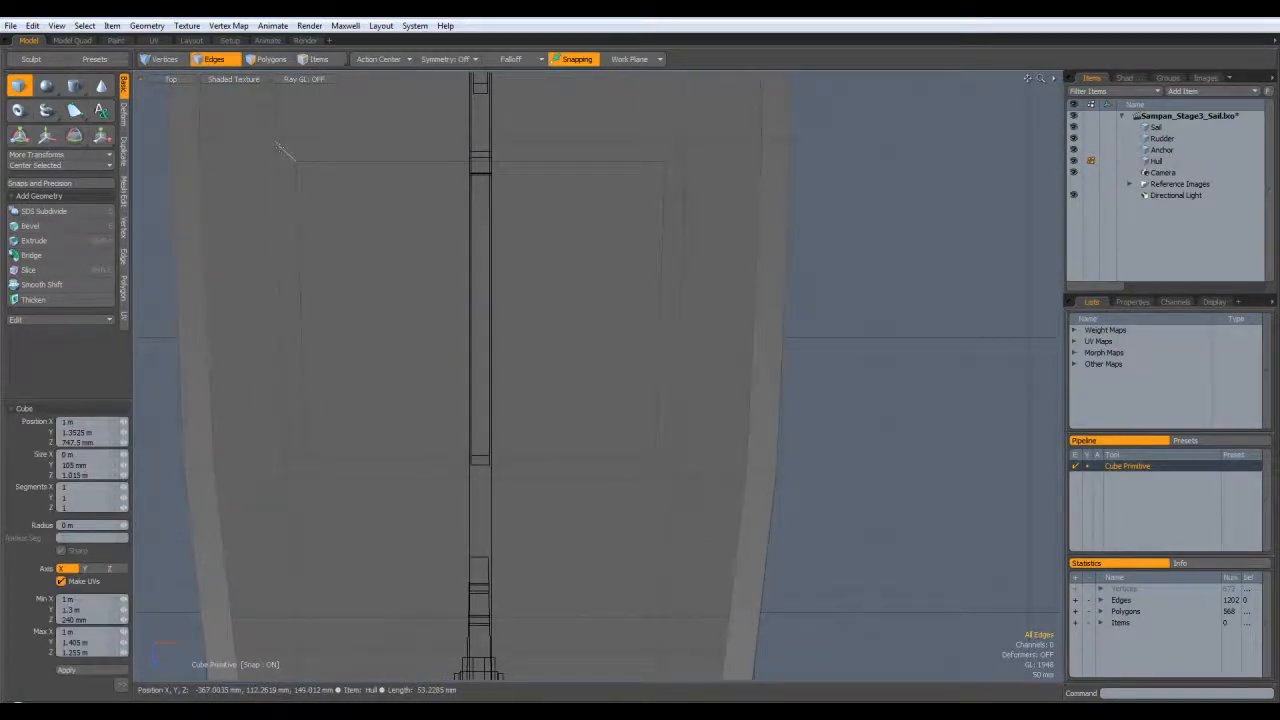
left_click_drag(281, 148, 286, 151)
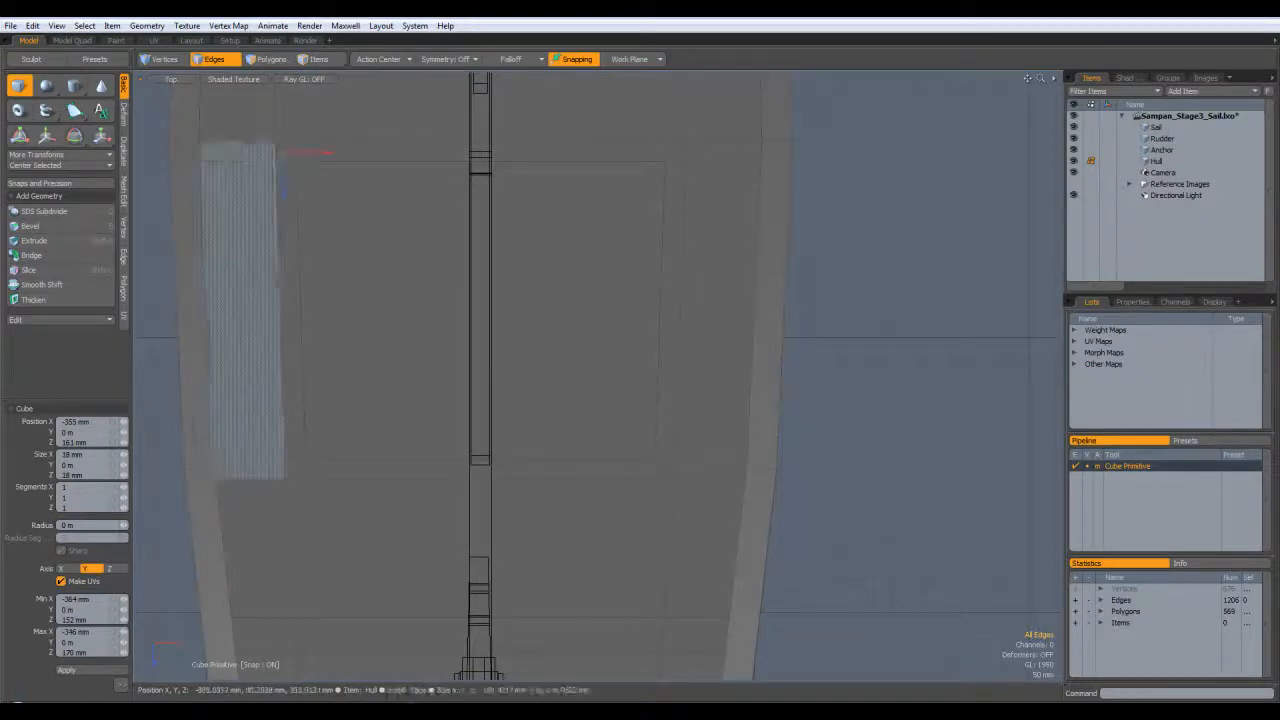
Step: Lift the cube's base onto the rim at a height of 128 mm and extend it upward into a post about 310 mm tall
key("ctrl+space")
left_click(420, 257)
left_click_drag(587, 293, 697, 490, "alt")
key("2")
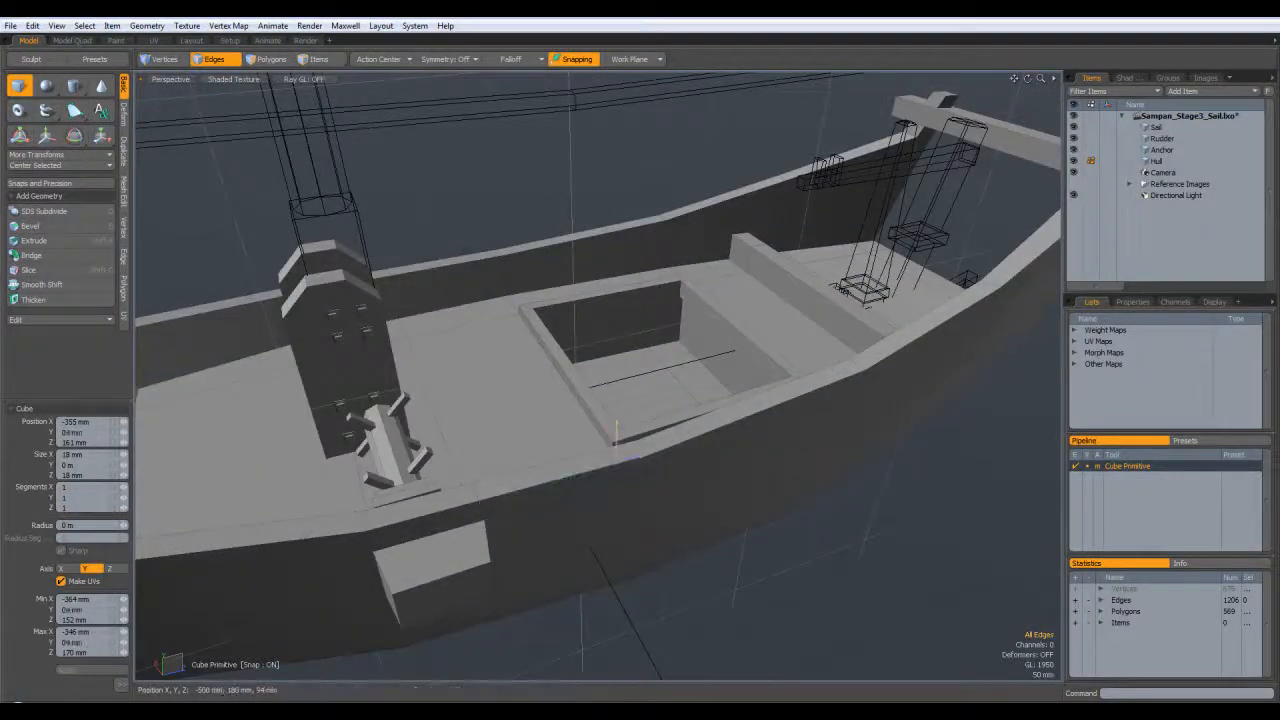
mouse_move(740, 530)
left_mouse_down("ctrl+alt")
mouse_move(659, 529)
mouse_move(735, 518)
left_mouse_up("ctrl+alt")
left_click_drag(660, 405, 697, 460, "alt")
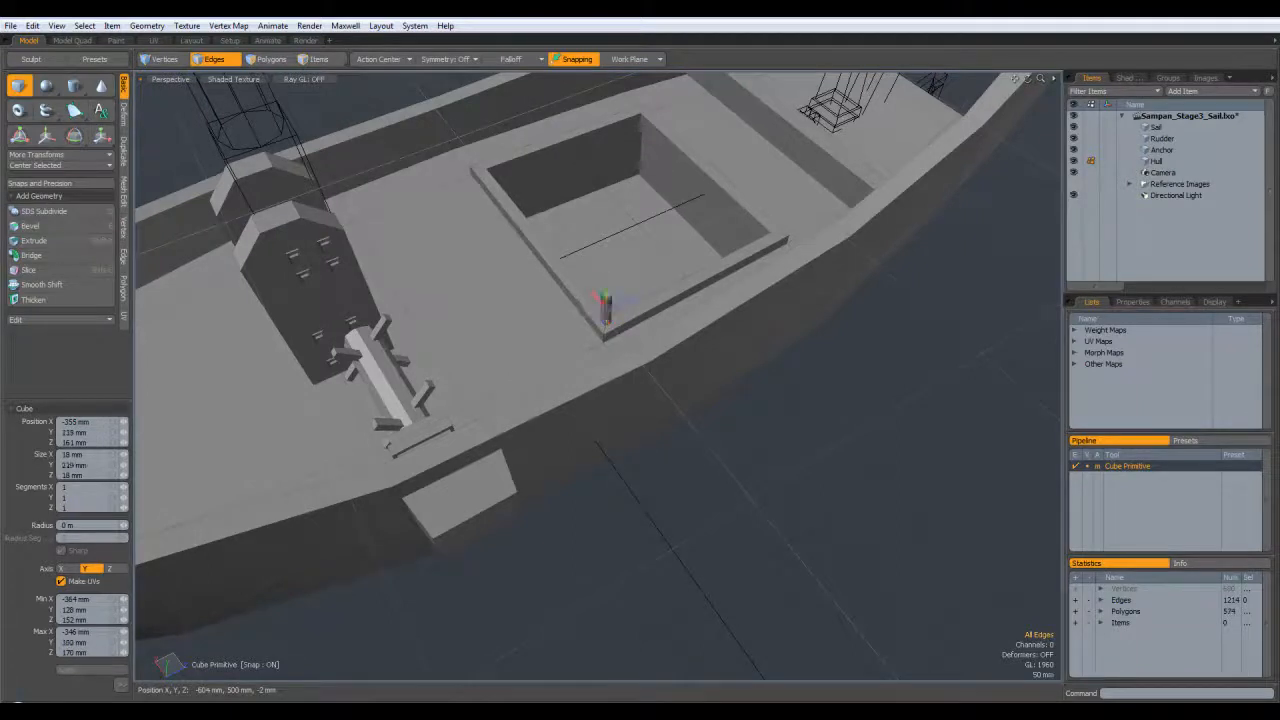
left_click_drag(608, 243, 608, 230)
left_click_drag(608, 230, 655, 230, "ctrl+alt")
left_click_drag(650, 300, 648, 240, "alt")
Step: Extend the post's top up to a height of 500 mm in the side view and finish the cube
key("KP_1")
key("KP_2")
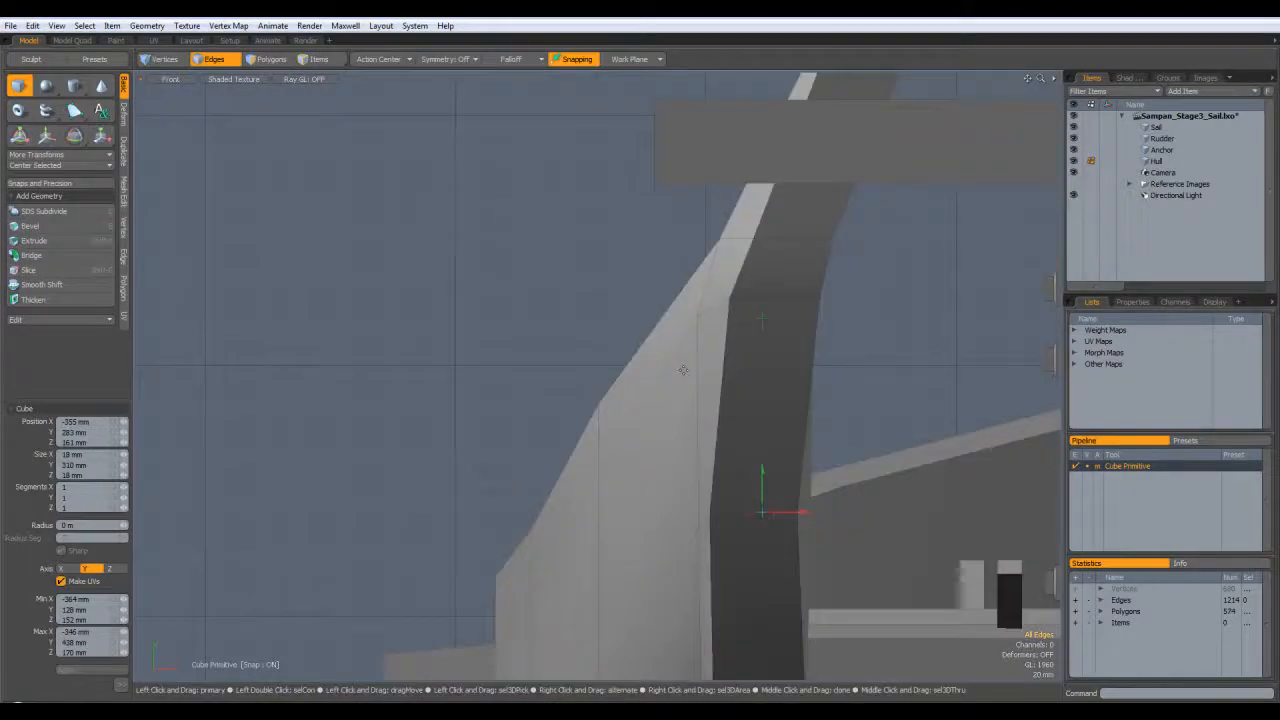
key("KP_3")
key("KP_3")
scroll(645, 318, "up", 5)
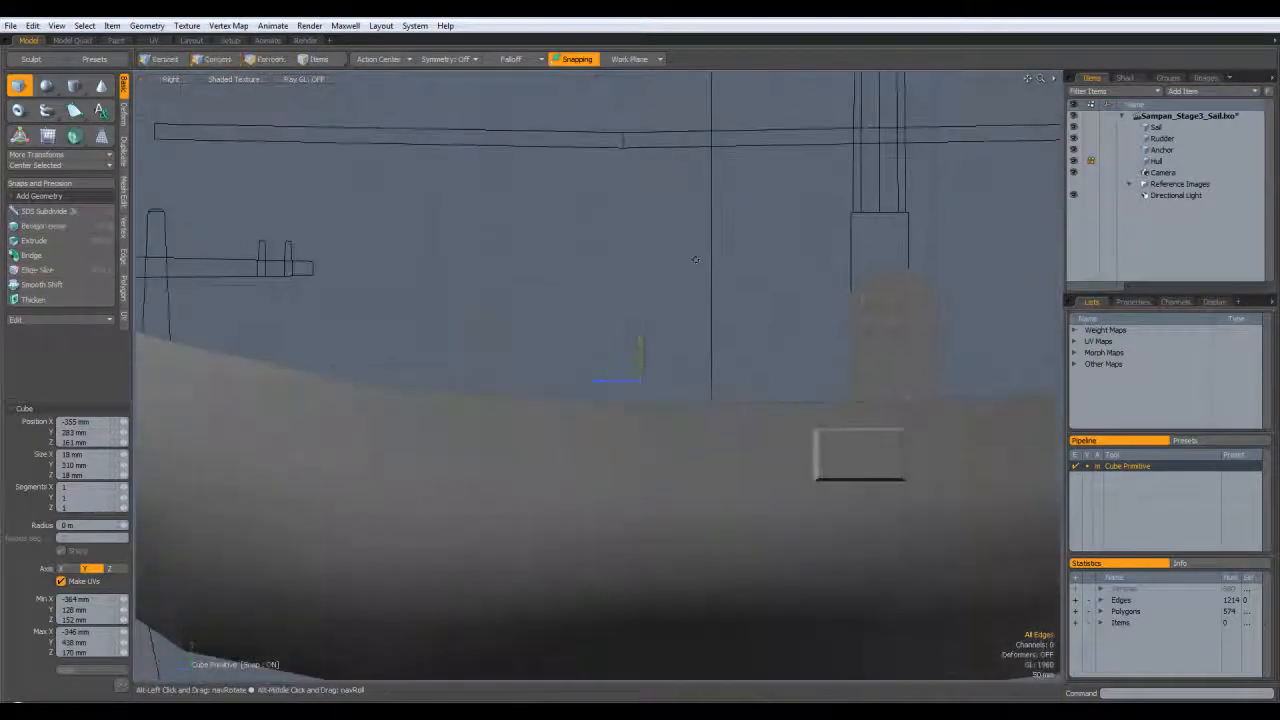
left_click_drag(641, 312, 641, 296)
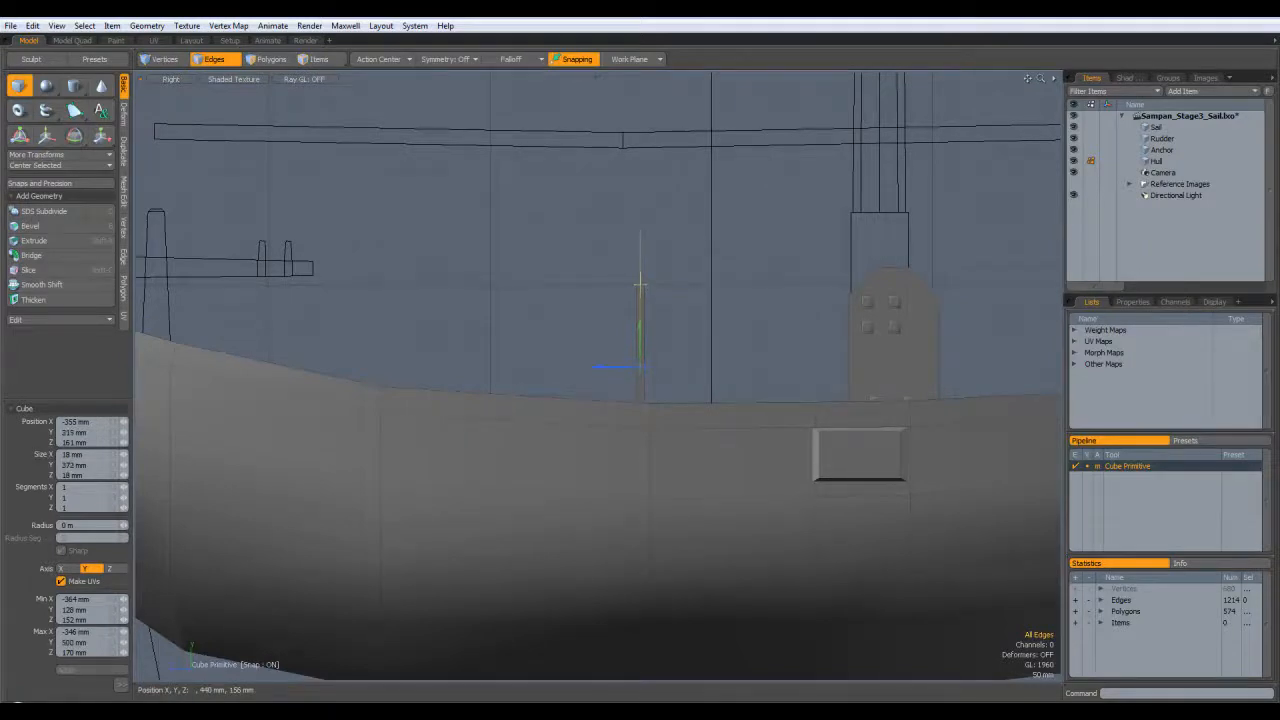
key("space")
Step: Duplicate the corner post and move the copy 706 mm along X to the opposite corner of the rim
key("ctrl+space")
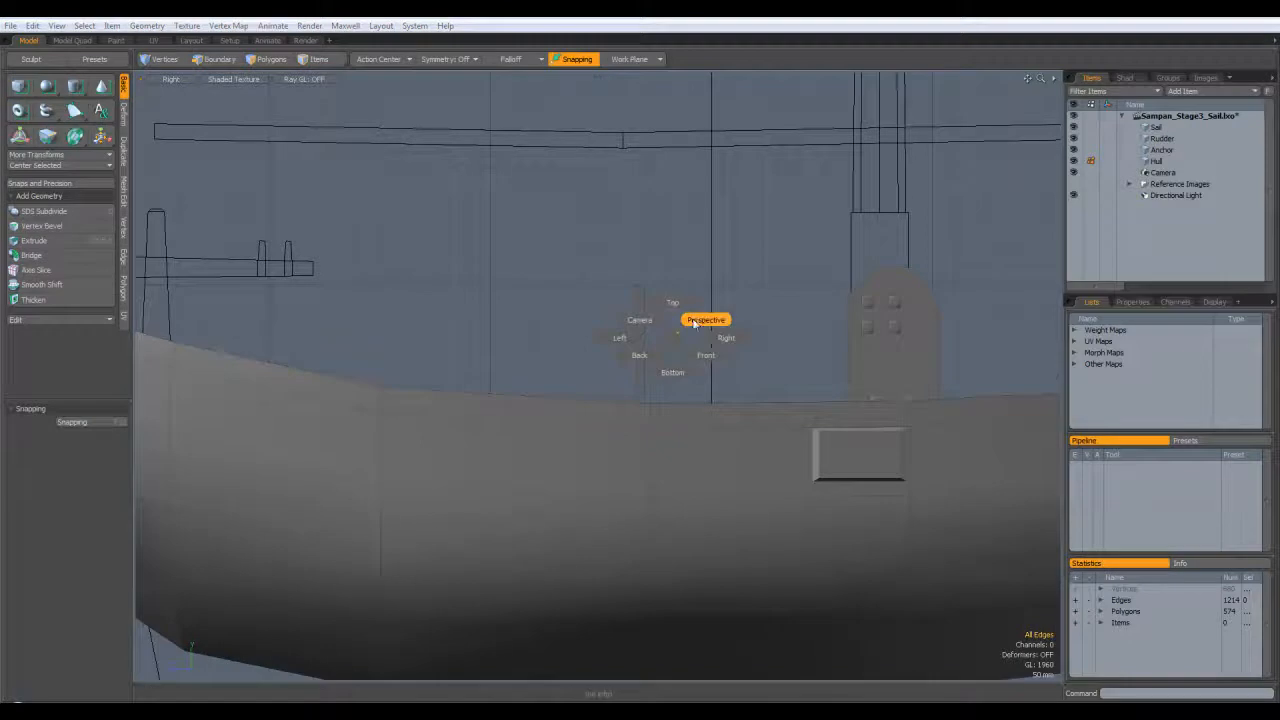
left_click(708, 320)
left_click_drag(657, 327, 631, 404, "alt")
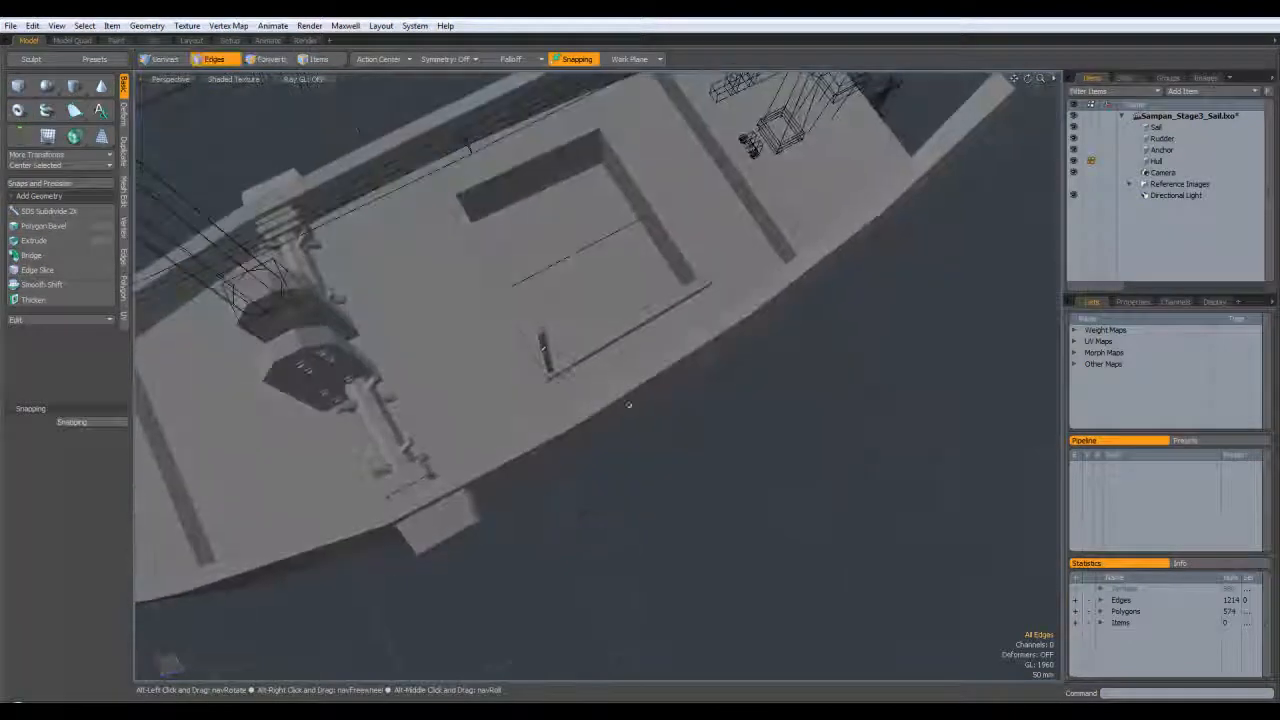
key("3")
left_click(544, 350)
key("KP_1")
left_click_drag(651, 463, 582, 402, "alt+shift")
key("w")
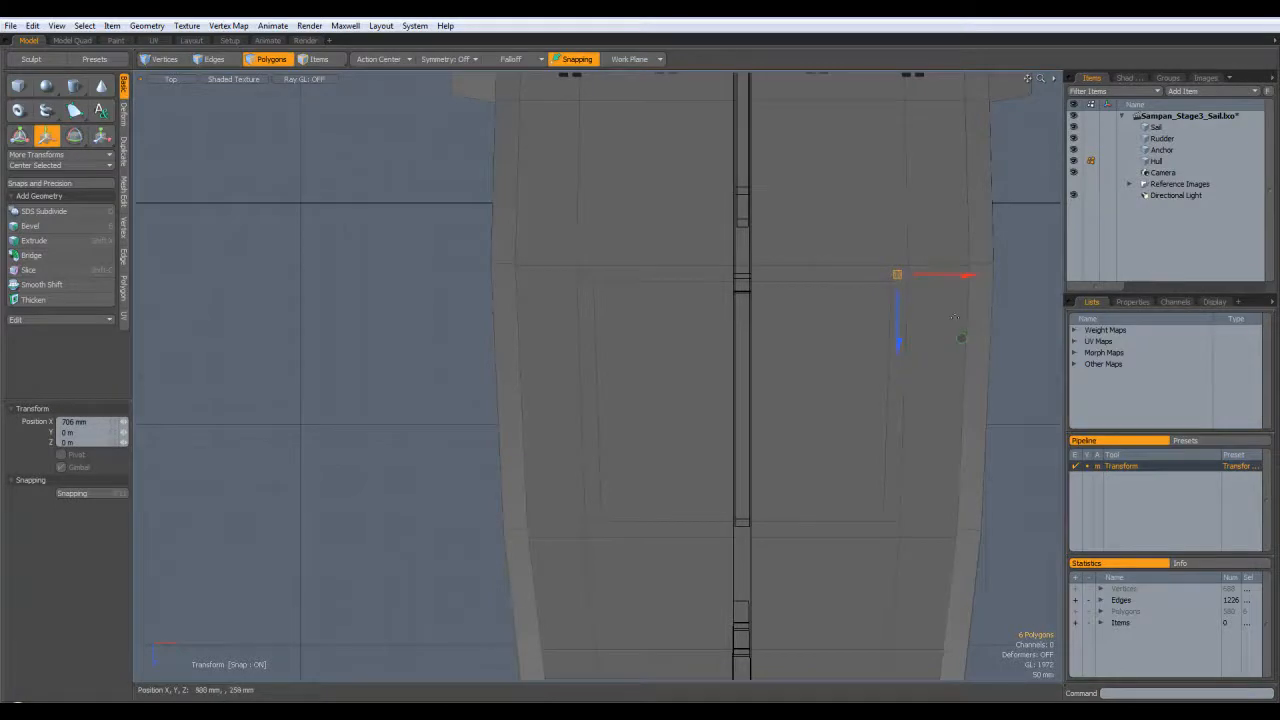
key("space")
Step: Select both posts, duplicate them, and move the copies 575 mm along Z to the far corners of the rim
scroll(797, 315, "down", 2)
double_click(647, 288, "shift")
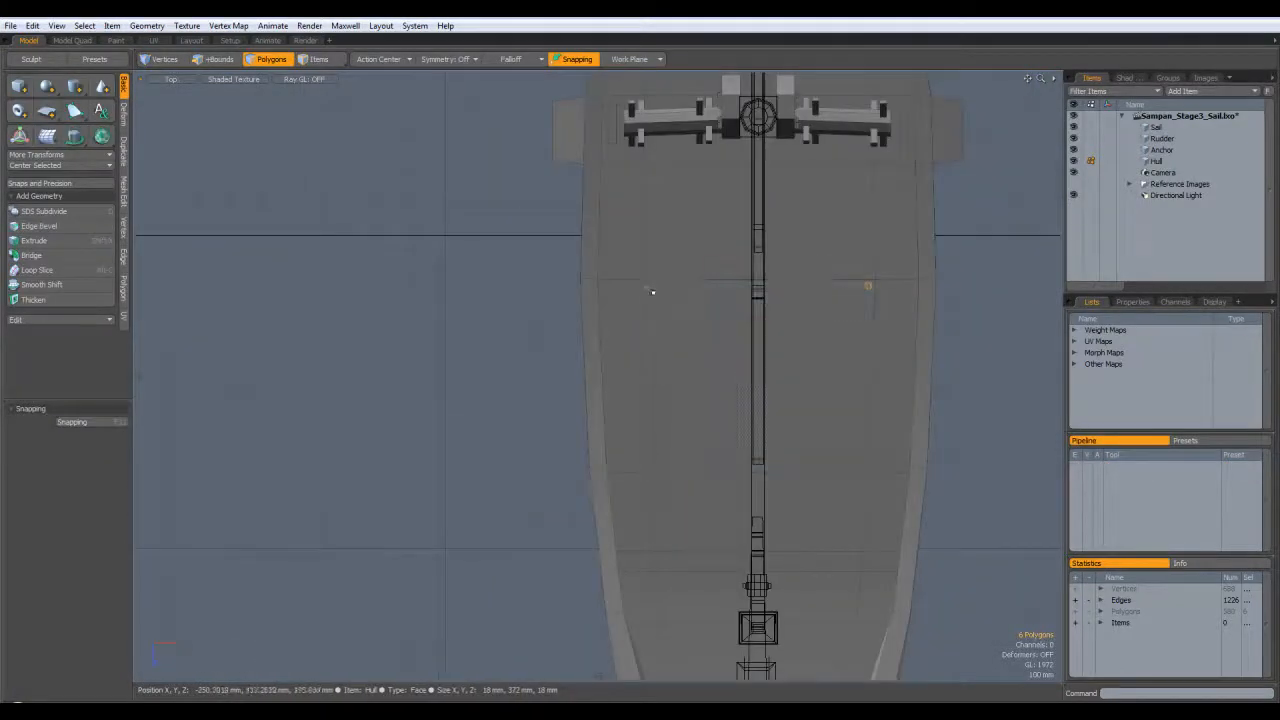
key("w")
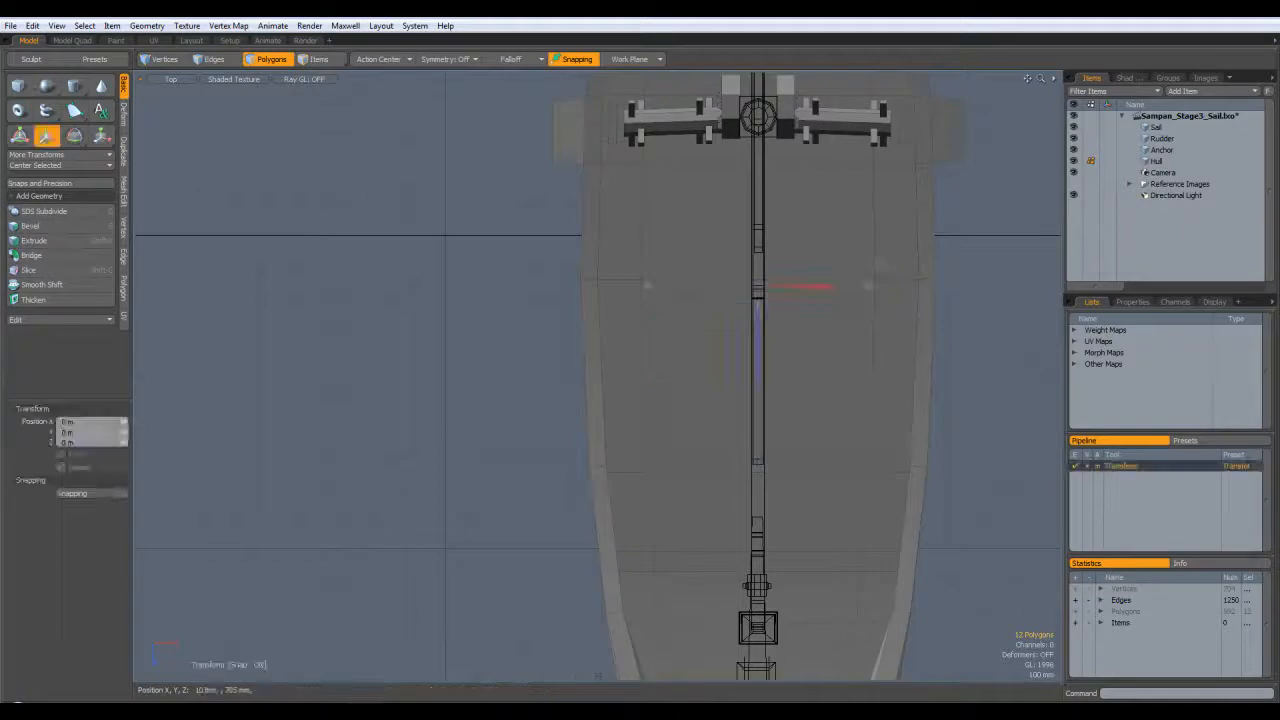
left_click_drag(758, 365, 758, 528)
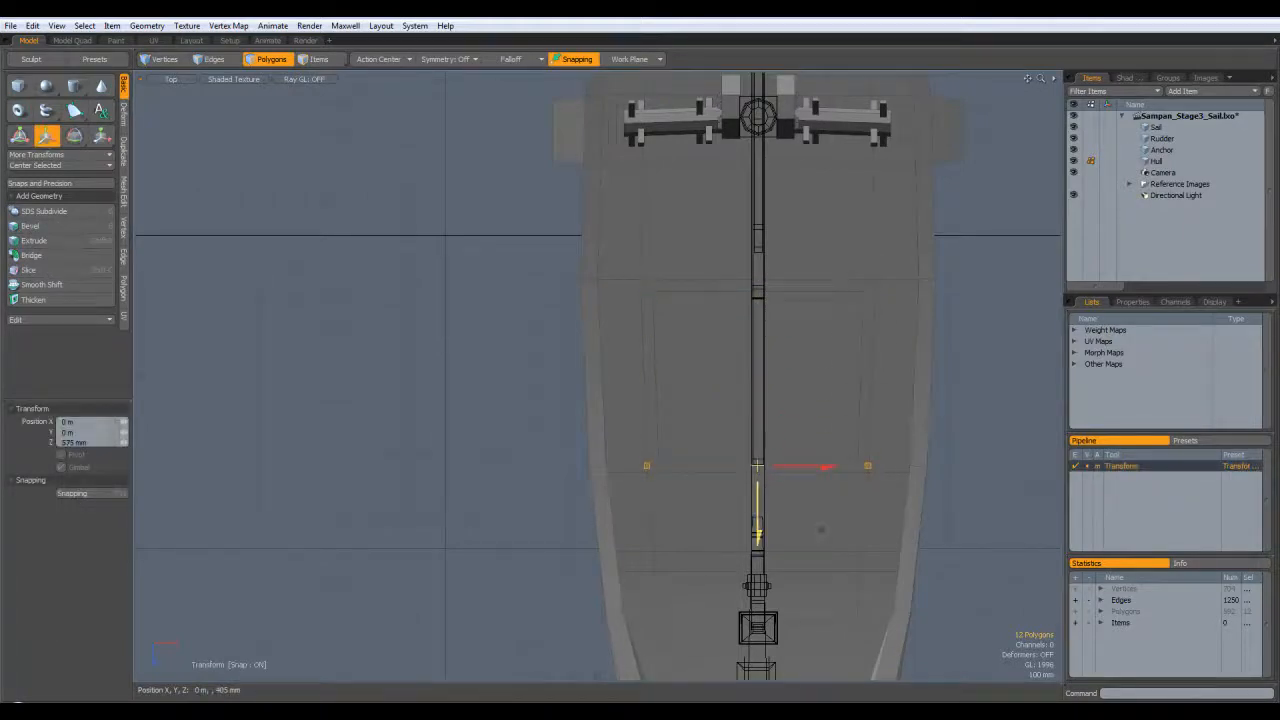
key("space")
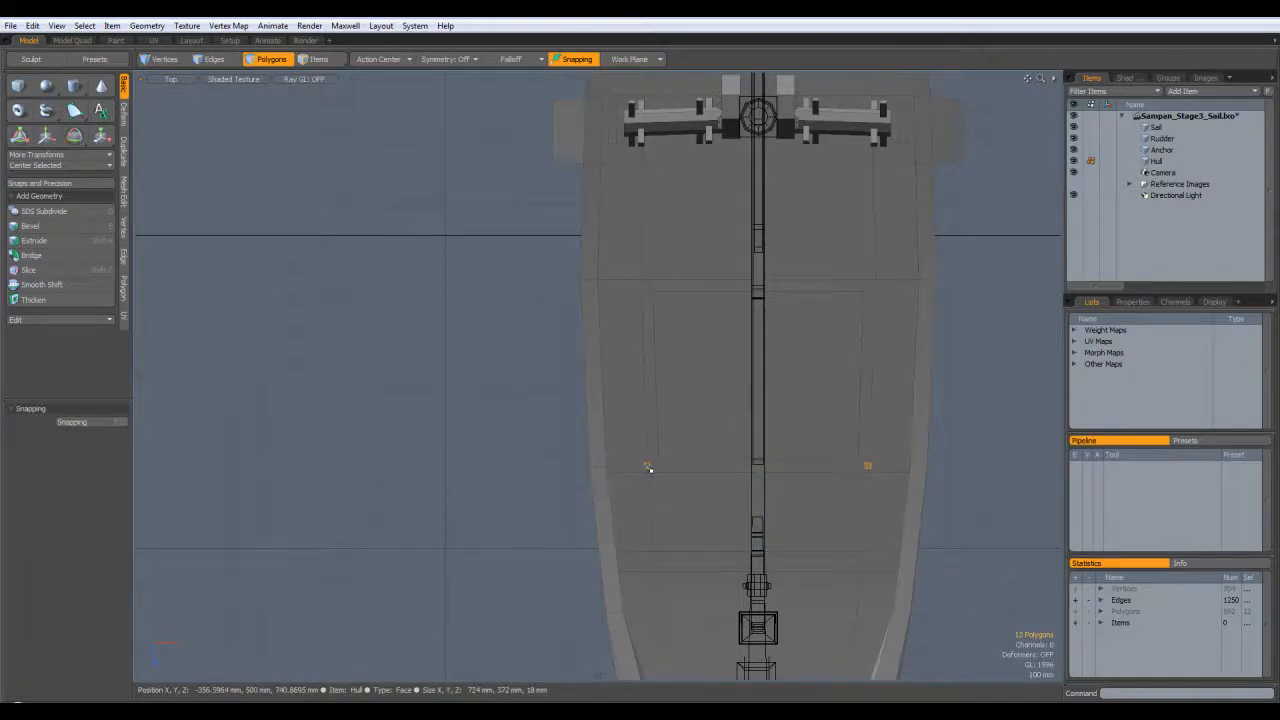
Step: Shift the duplicated negative X post 20 mm inward along X, nudge its counterpart inward too, and clear the selection
key("w")
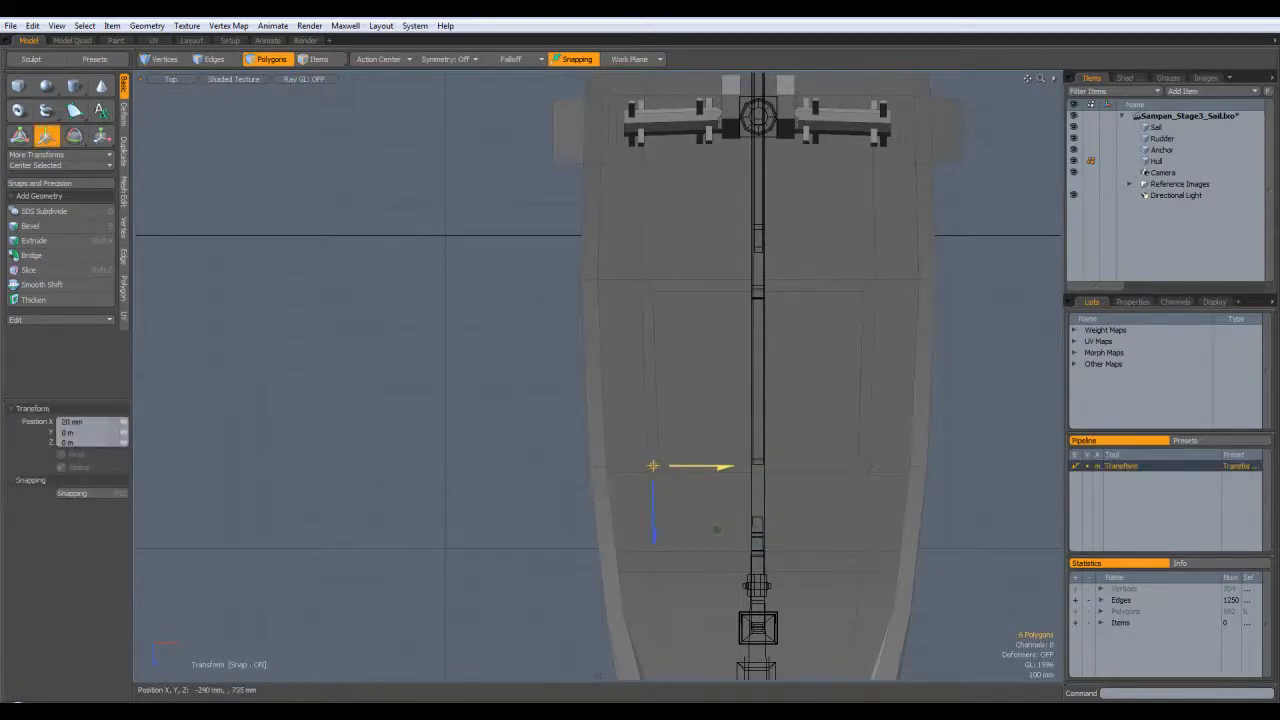
left_click(868, 466)
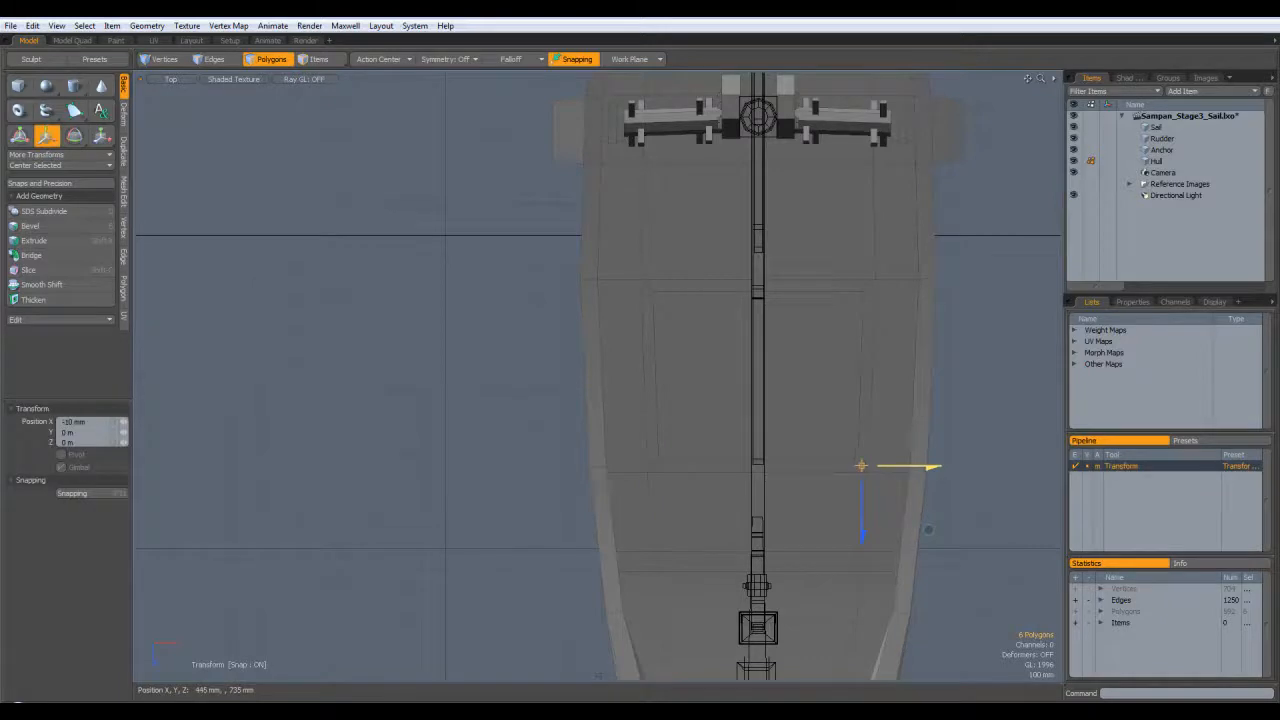
key("space")
left_click(981, 475)
Step: Create a flat cube footprint of 750 mm by 615 mm covering all four posts in the top view
key("ctrl+space")
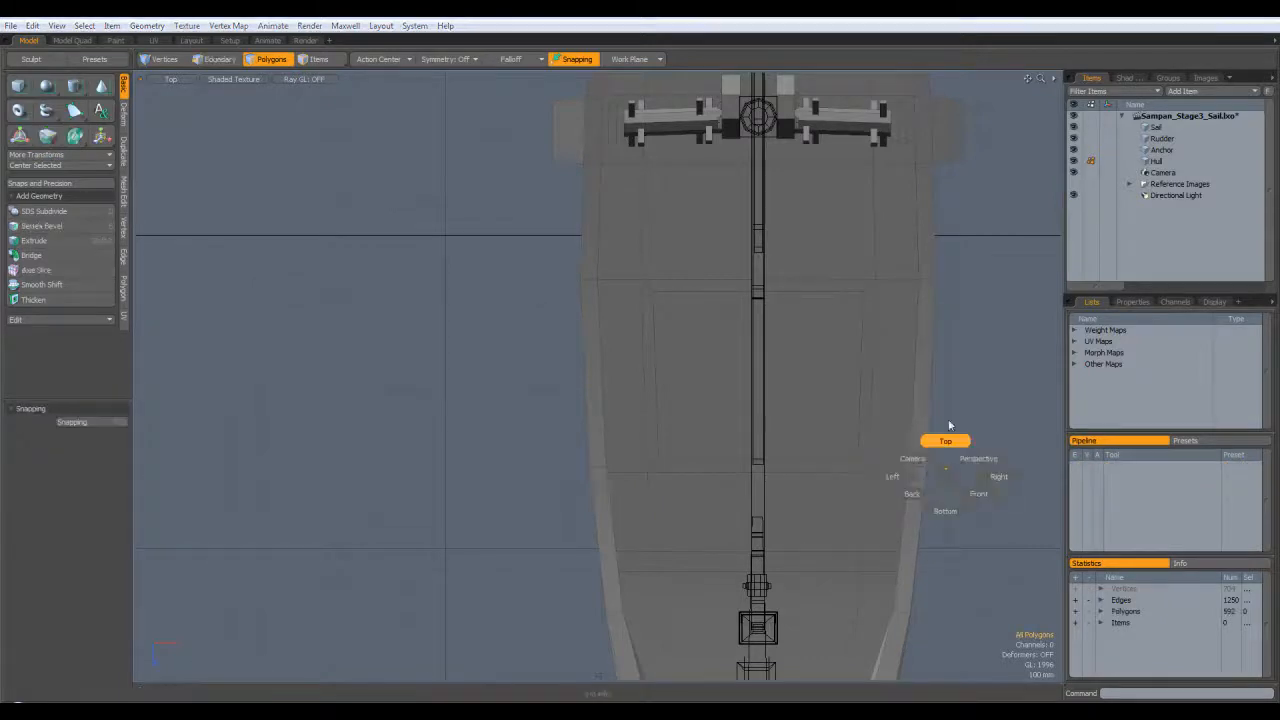
left_click(974, 458)
left_click_drag(935, 458, 360, 383, "alt")
left_click_drag(1165, 265, 1109, 347, "alt")
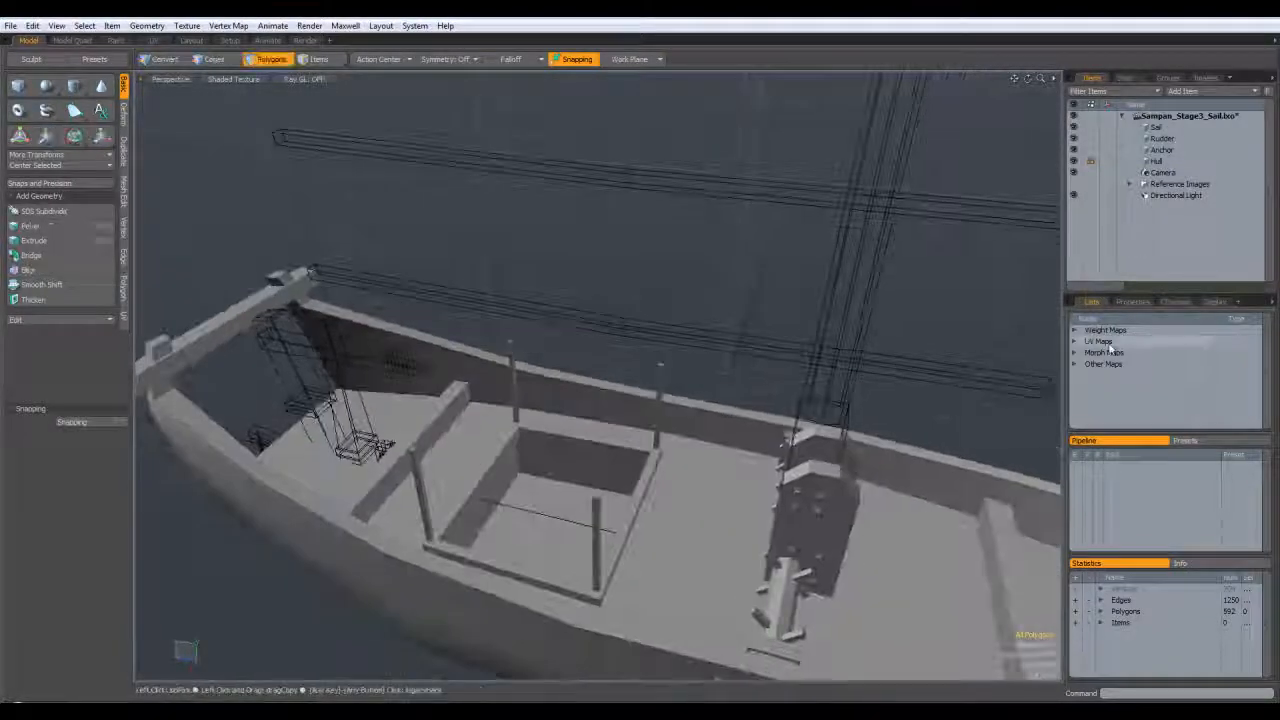
key("KP_1")
left_click_drag(746, 380, 670, 330, "alt+shift")
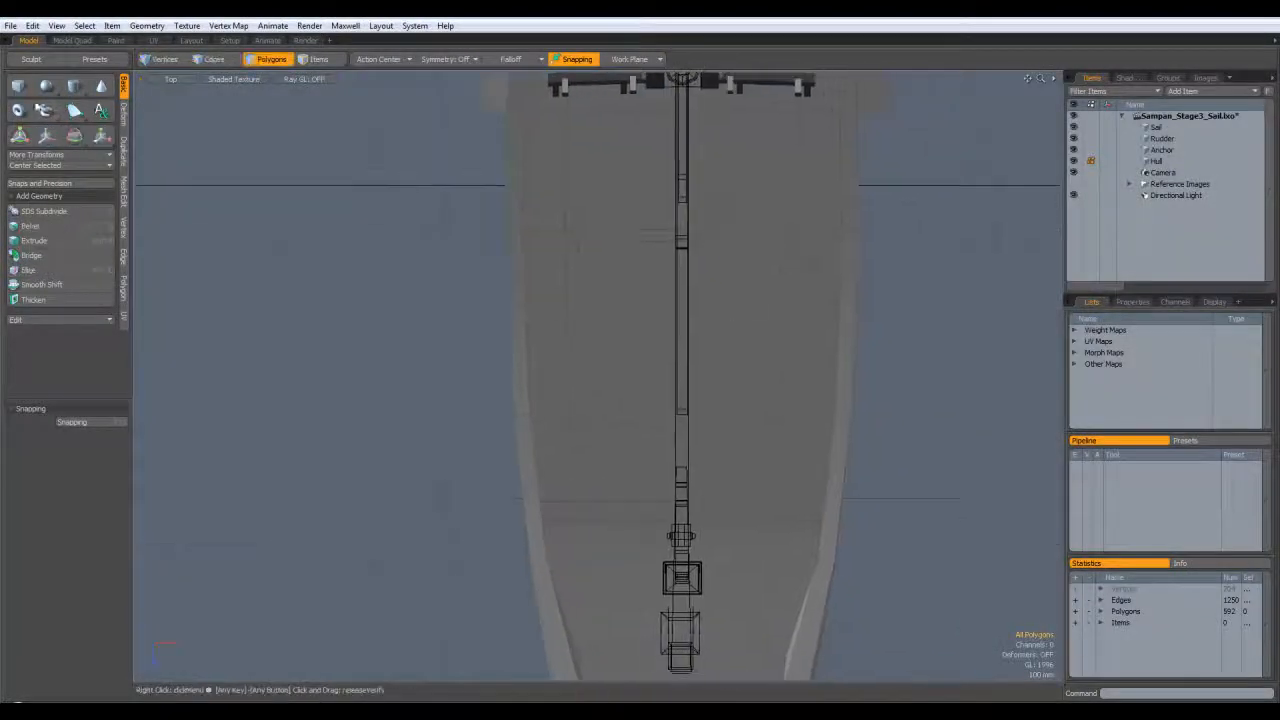
left_click(19, 86)
left_click_drag(568, 233, 797, 423)
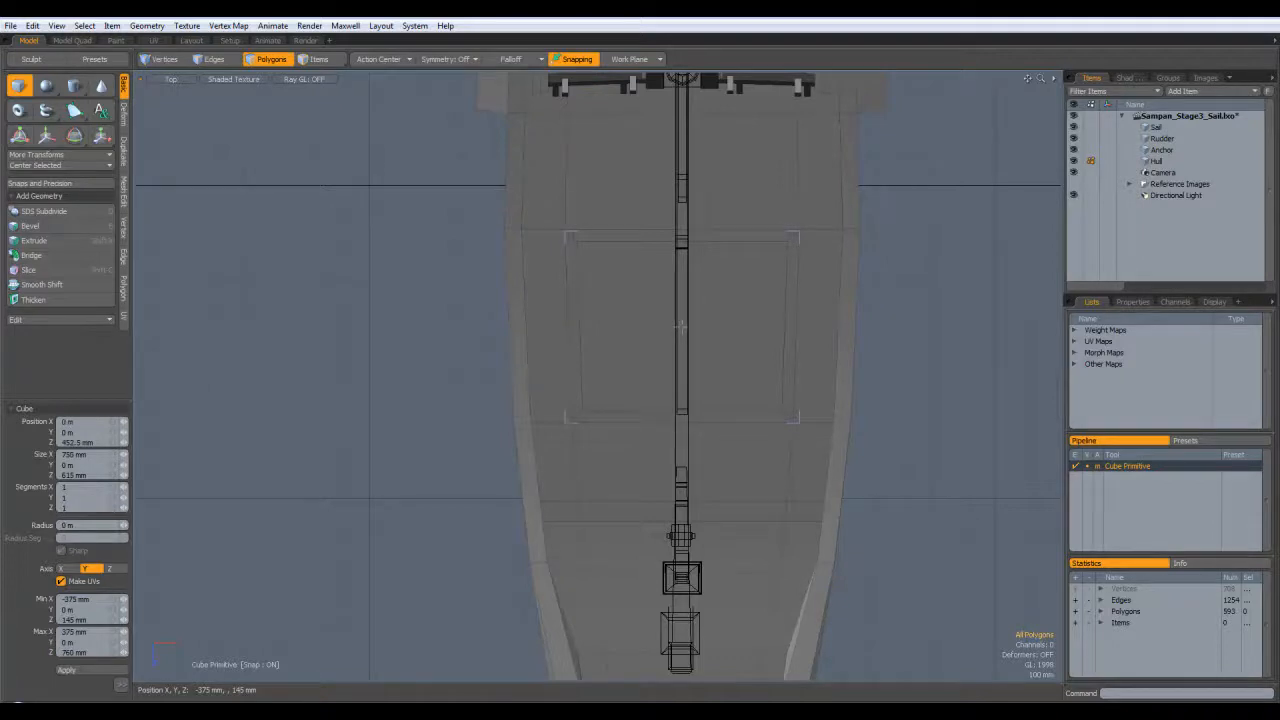
Step: Raise the flat footprint onto the tops of the four posts and give it a thin thickness as a roof slab
key("ctrl+space")
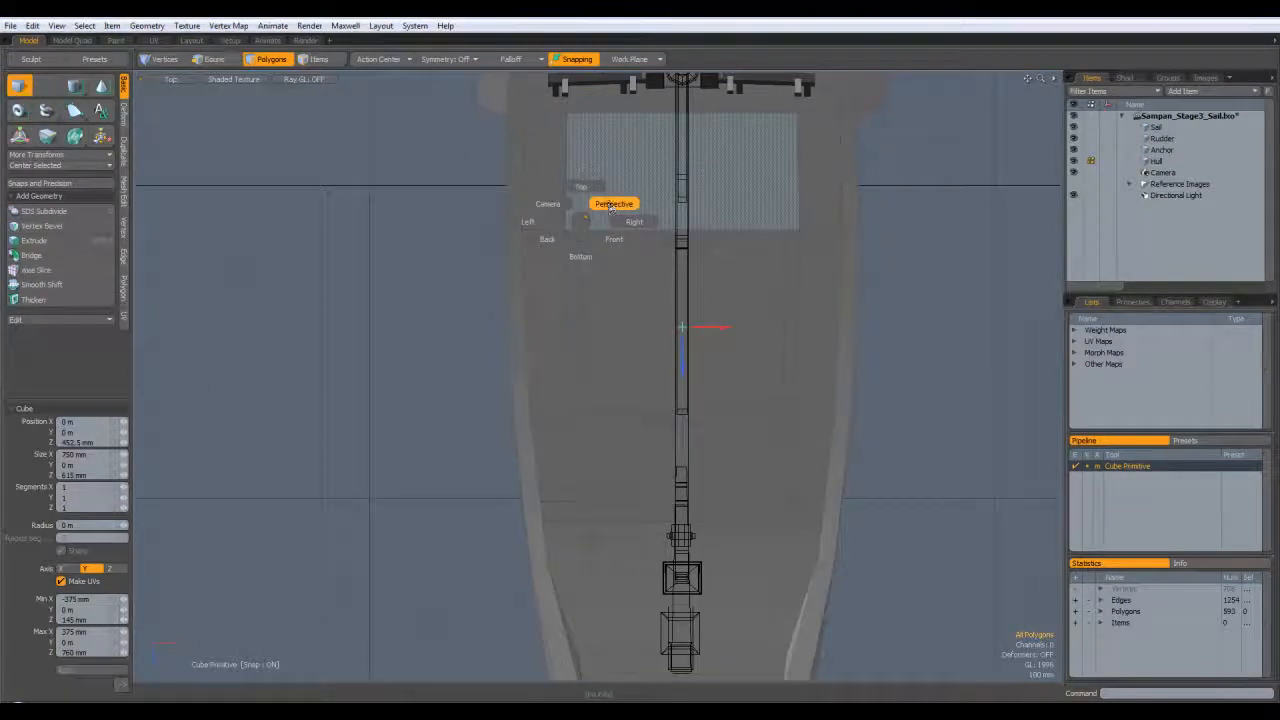
left_click(610, 207)
left_click_drag(755, 400, 700, 425, "alt")
left_click_drag(609, 460, 610, 344)
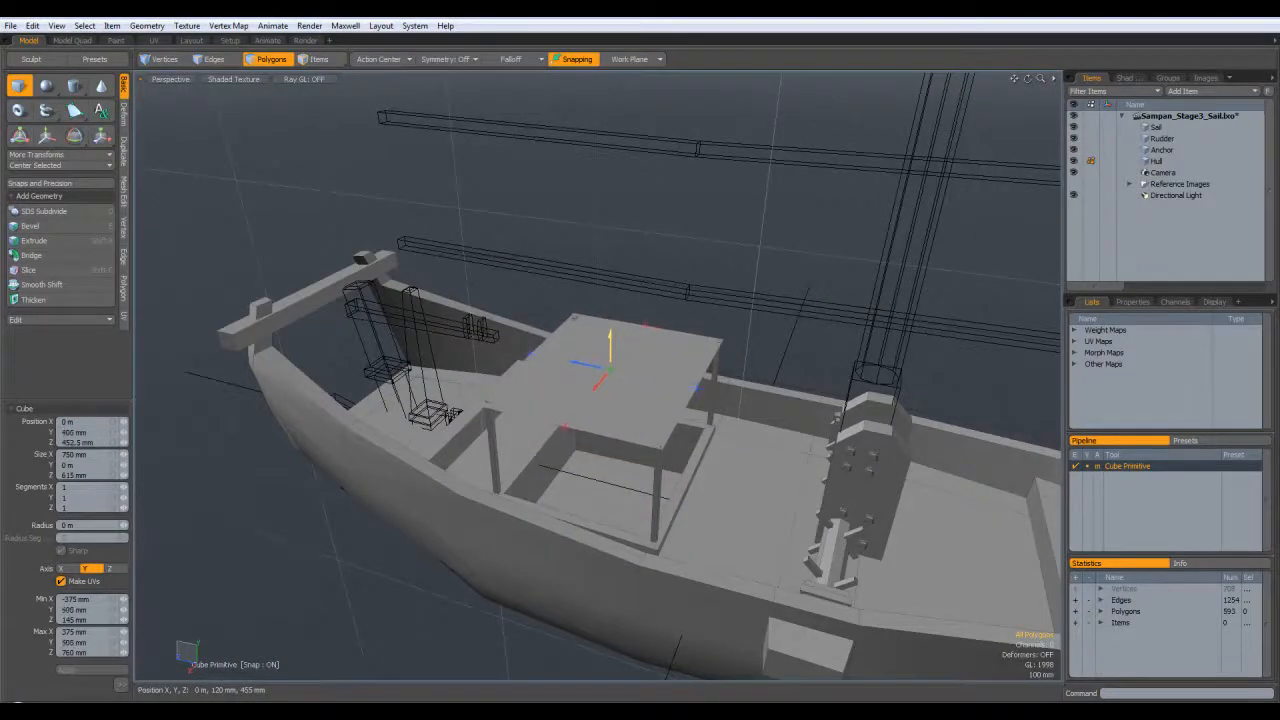
left_click_drag(610, 369, 622, 472)
key("space")
Step: Select the roof slab's top polygon and bevel it upward with a shift of 8 mm
left_click_drag(615, 325, 461, 378, "alt")
left_click(694, 492)
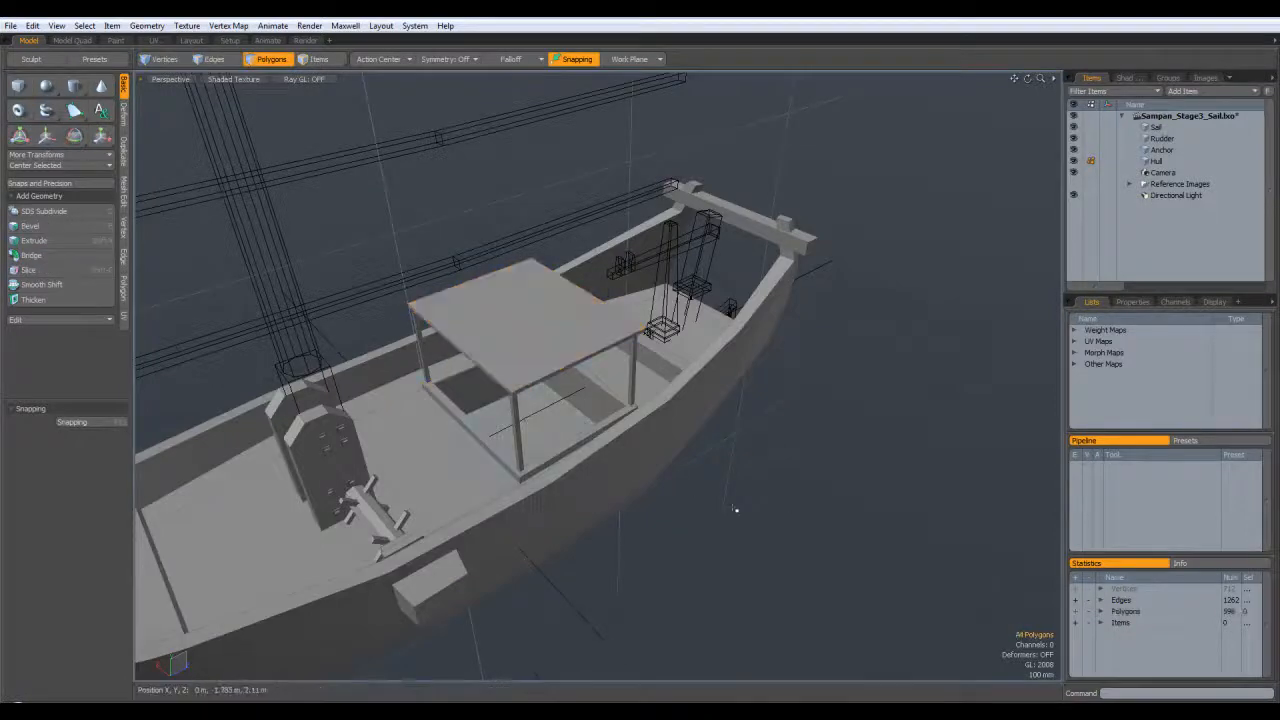
left_click_drag(717, 489, 779, 577, "alt")
key("alt")
left_click(376, 250)
key("ctrl+c")
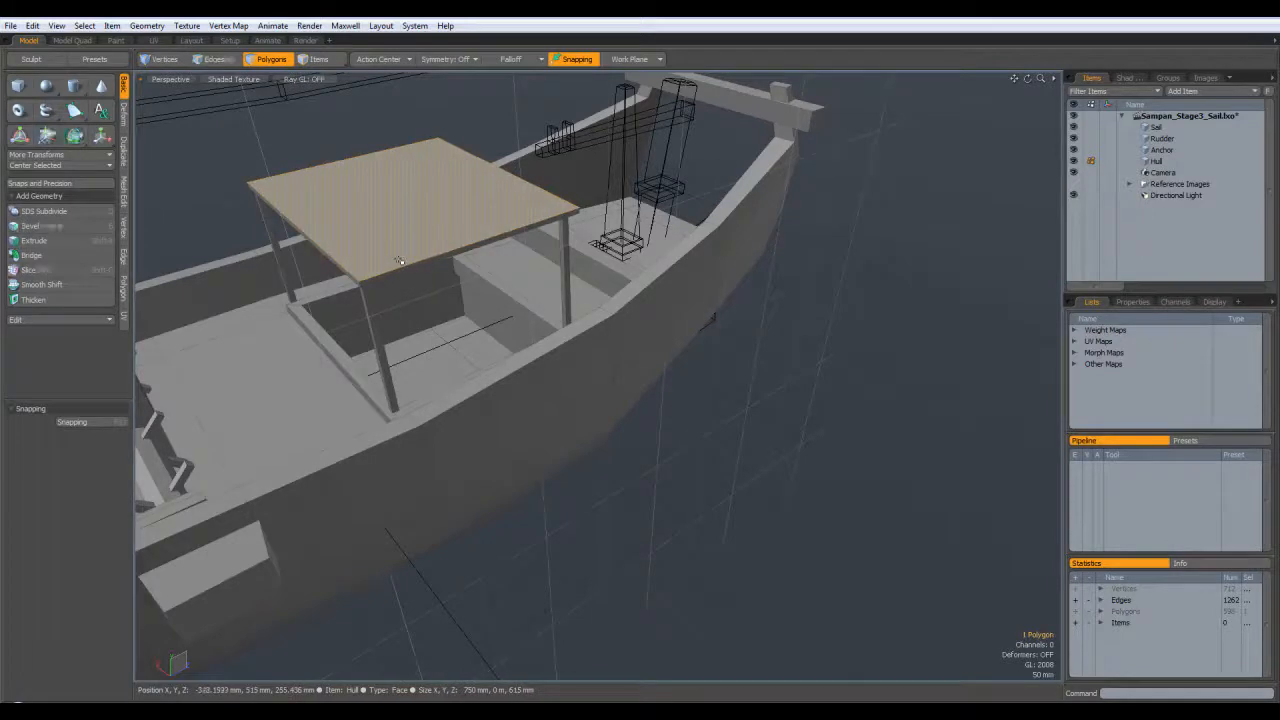
key("b")
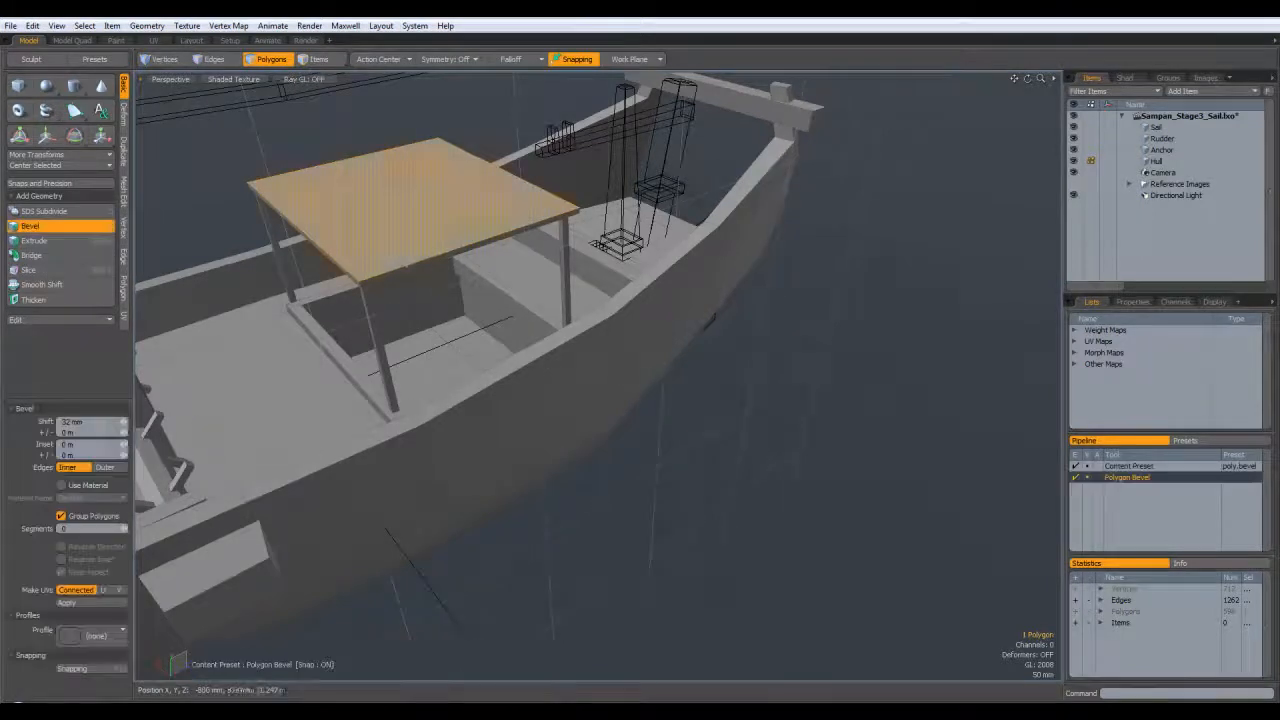
scroll(778, 509, "up", 3)
scroll(381, 296, "down", 2)
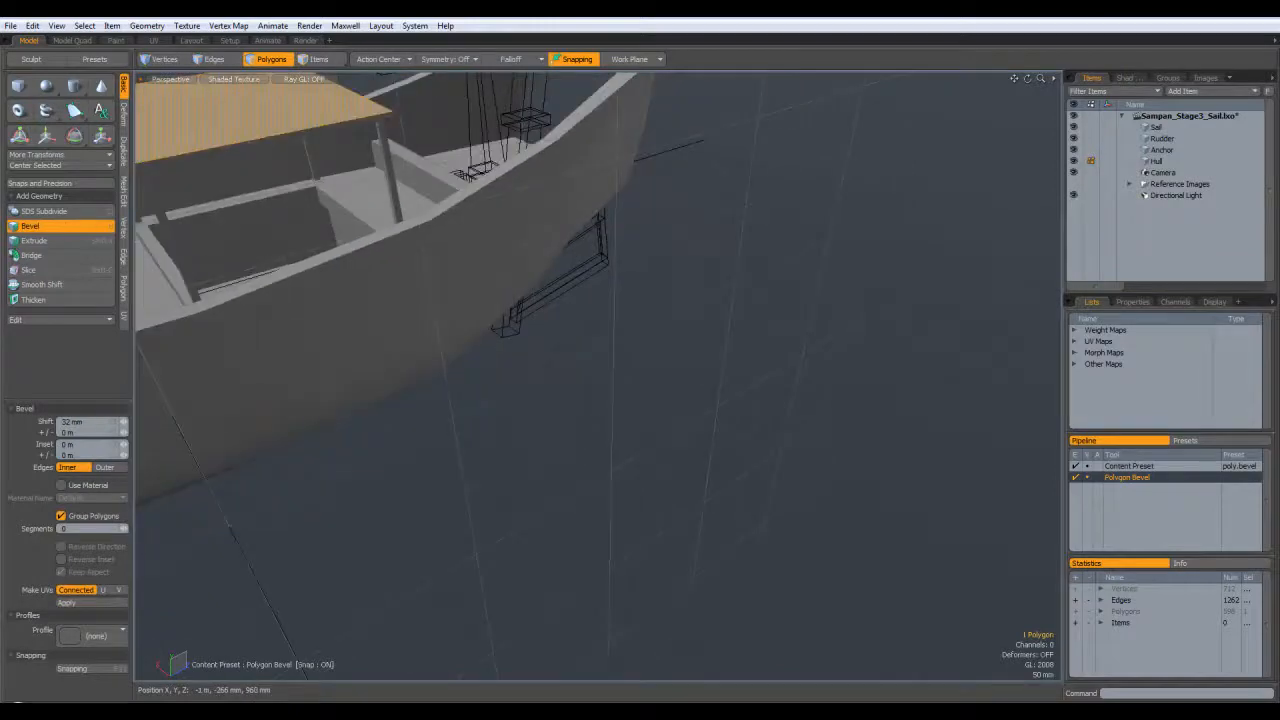
left_click_drag(332, 310, 427, 236, "alt")
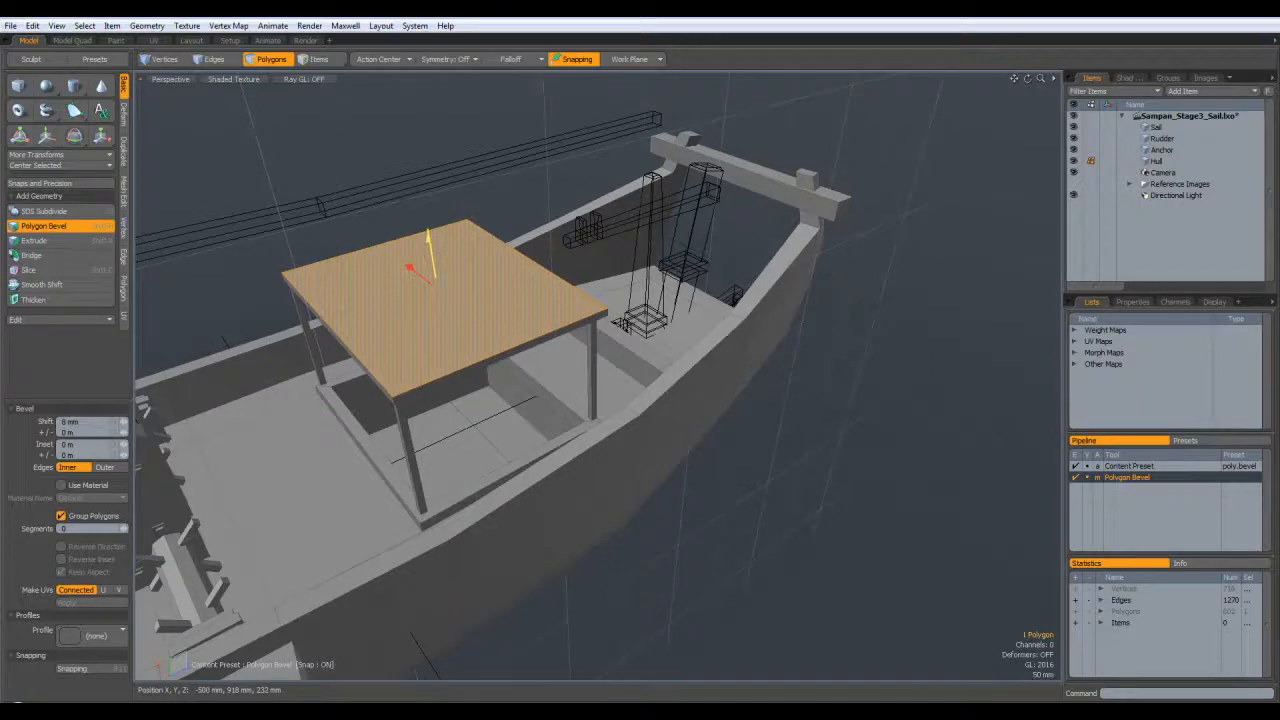
scroll(440, 300, "up", 2)
key("Escape")
key("Escape")
left_click_drag(396, 370, 452, 330, "alt")
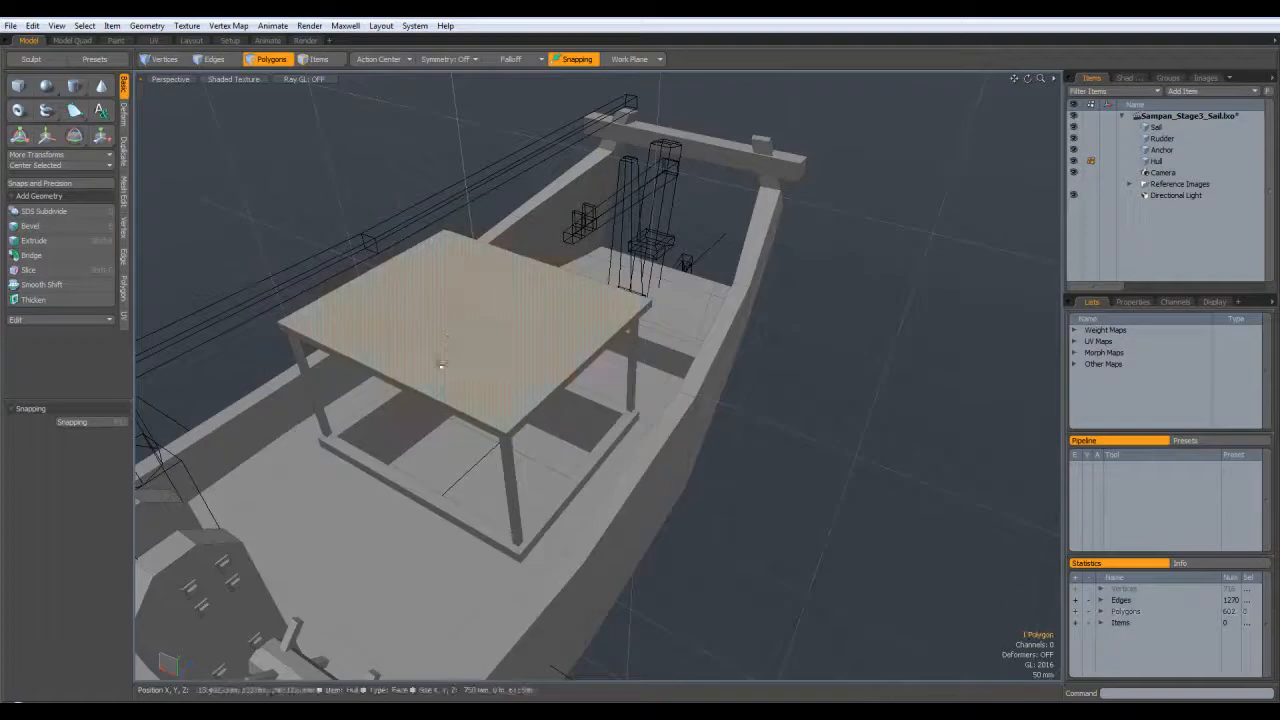
left_click(432, 390)
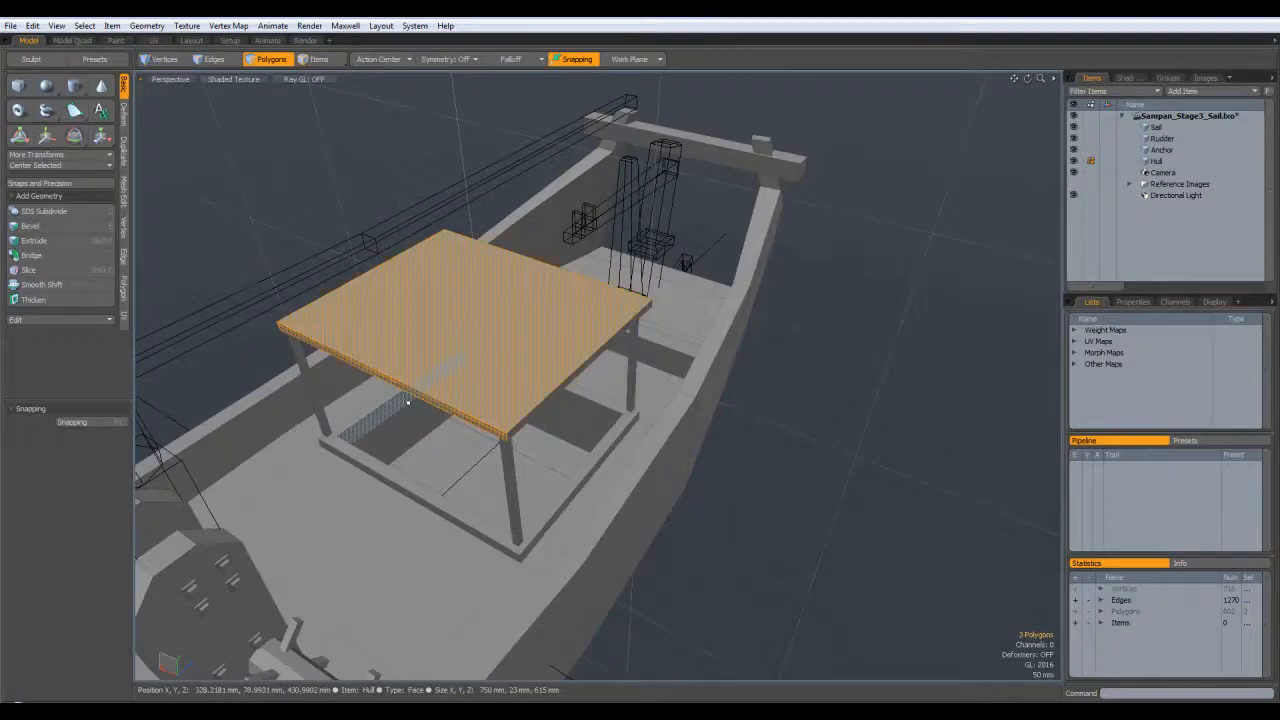
double_click(407, 400)
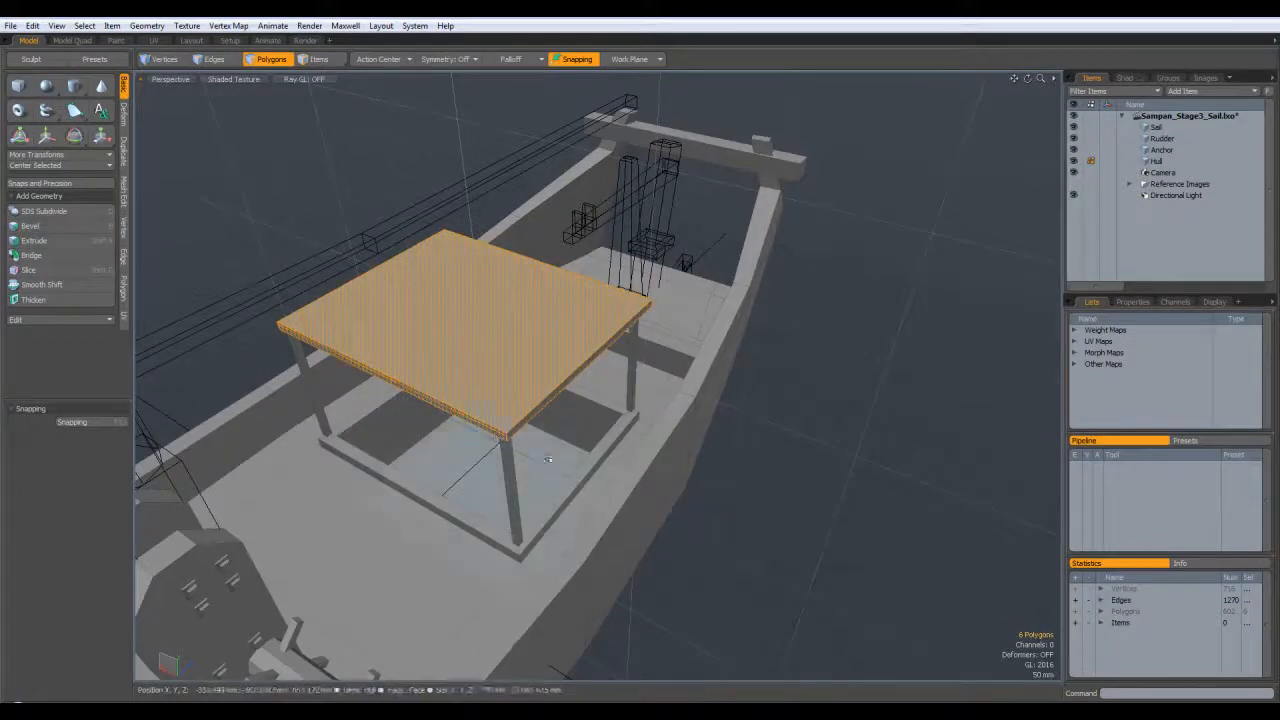
left_click(788, 537)
Step: Create a flat 24-sided cylinder ellipse along Z in the back view, centred at 524 mm height, with radii 374 mm in X and 202 mm in Y
scroll(620, 460, "up", 3)
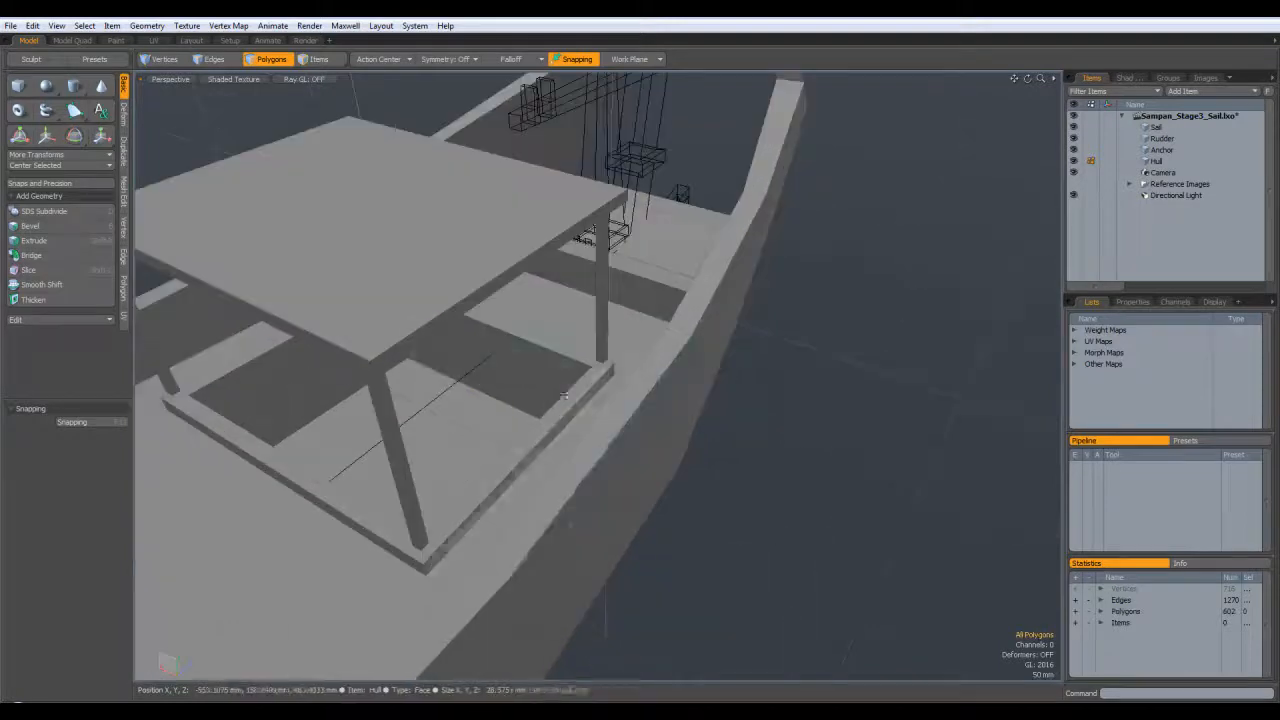
left_click_drag(620, 460, 592, 456, "alt")
left_click_drag(637, 417, 692, 432, "alt+shift")
key("KP_1")
key("KP_3")
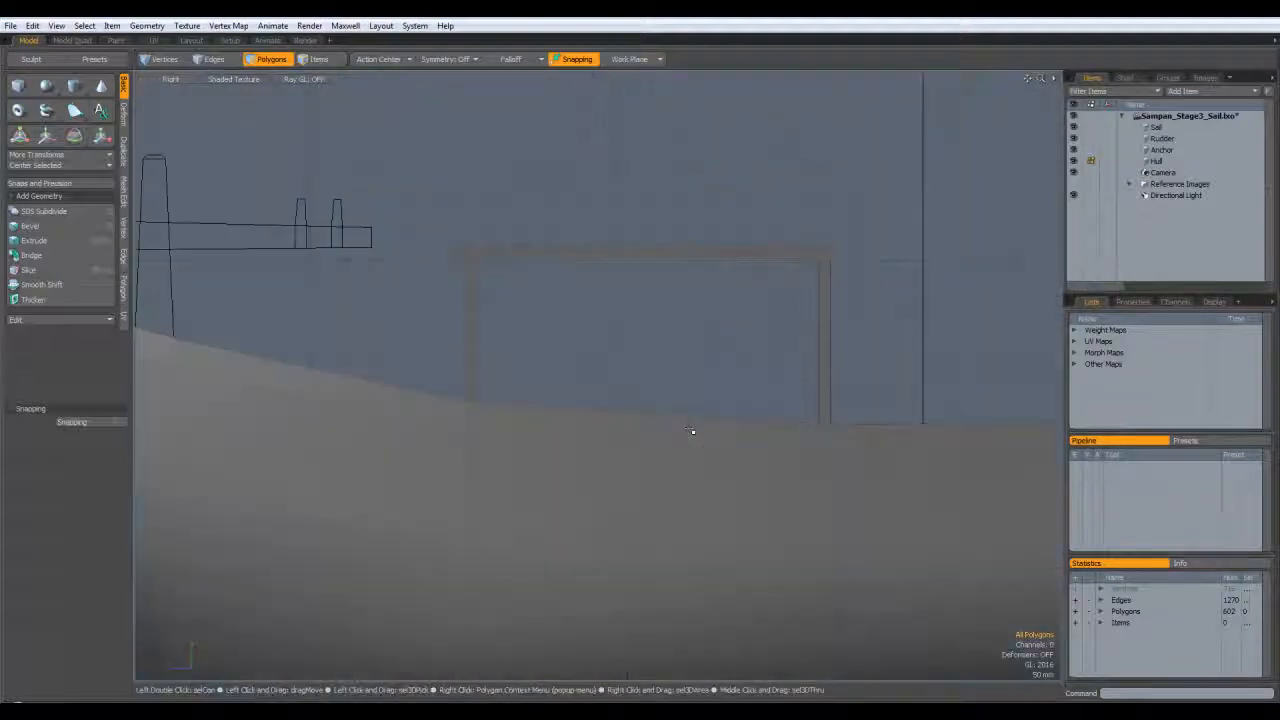
key("KP_1")
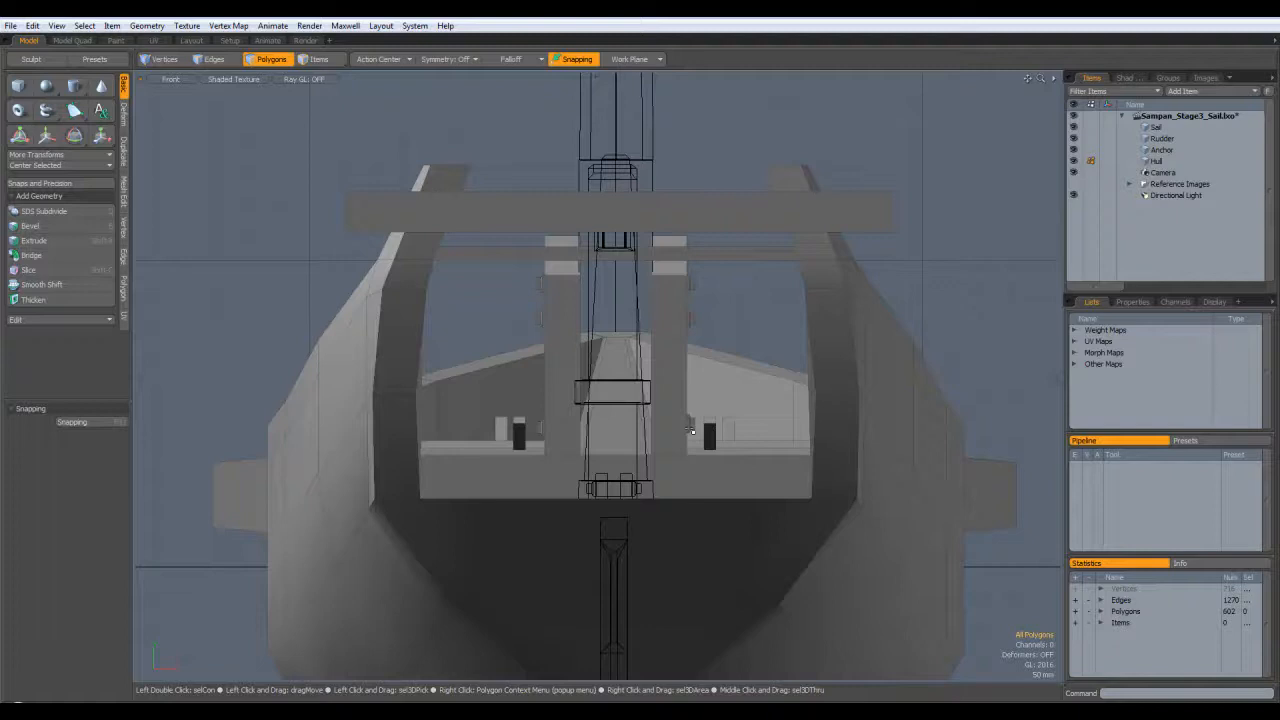
left_click(170, 79)
left_click(172, 67)
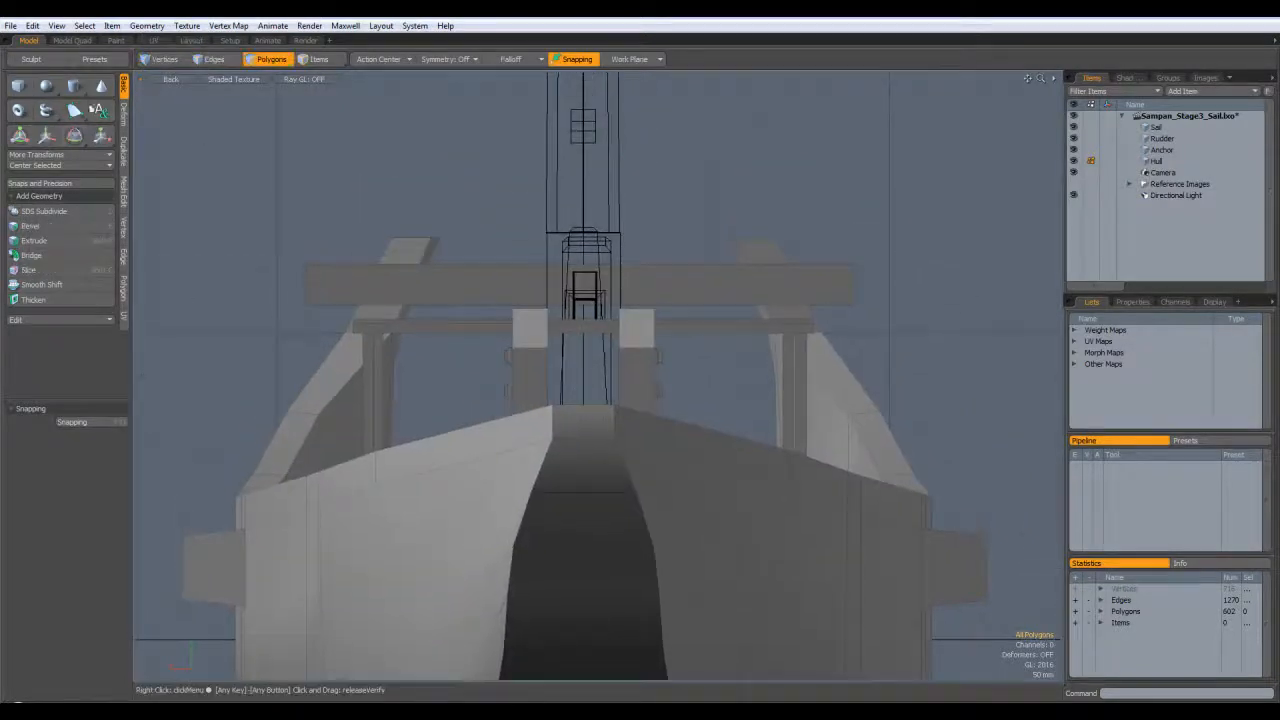
left_click(76, 87)
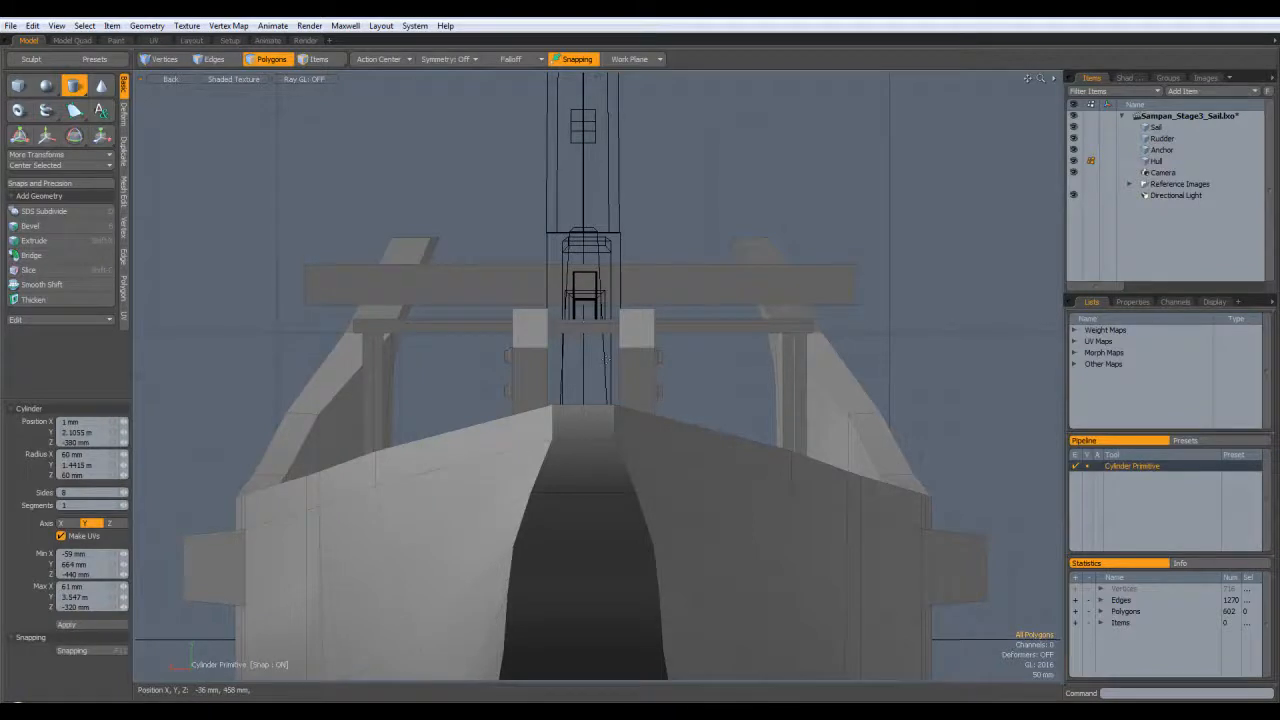
left_click(583, 316)
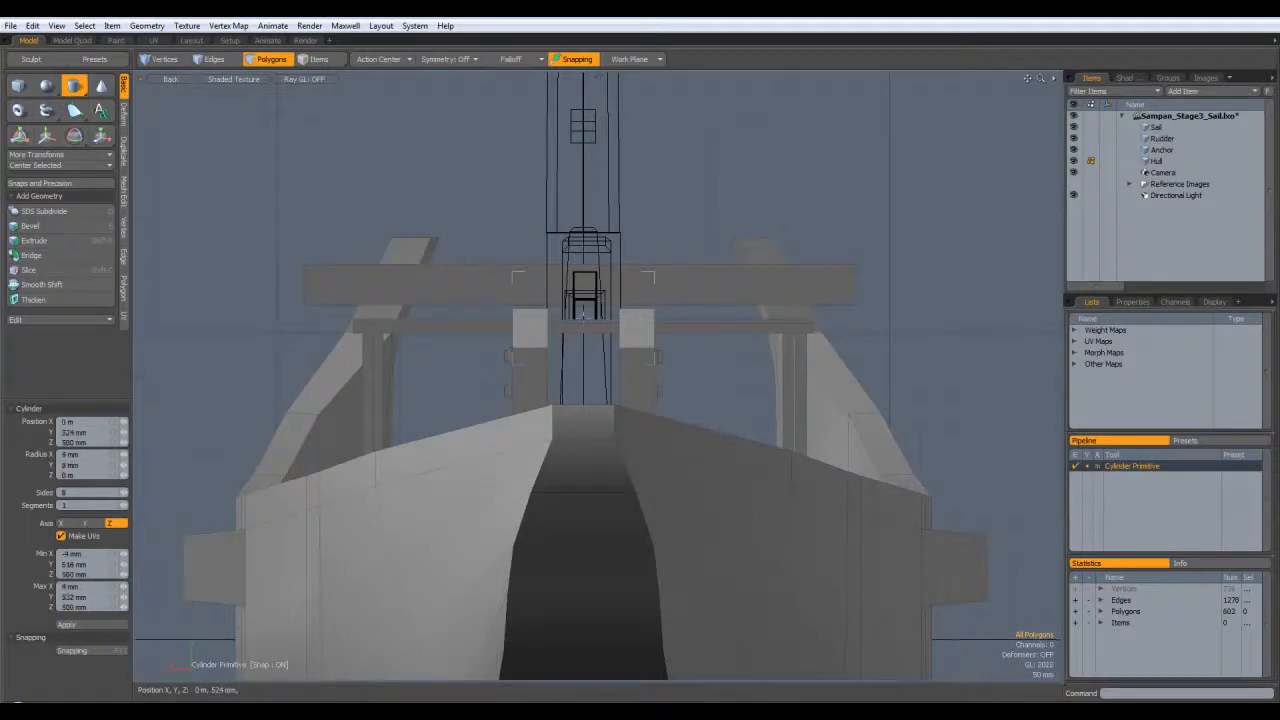
left_click_drag(794, 416, 809, 435)
left_click_drag(809, 435, 807, 433)
left_click(125, 493)
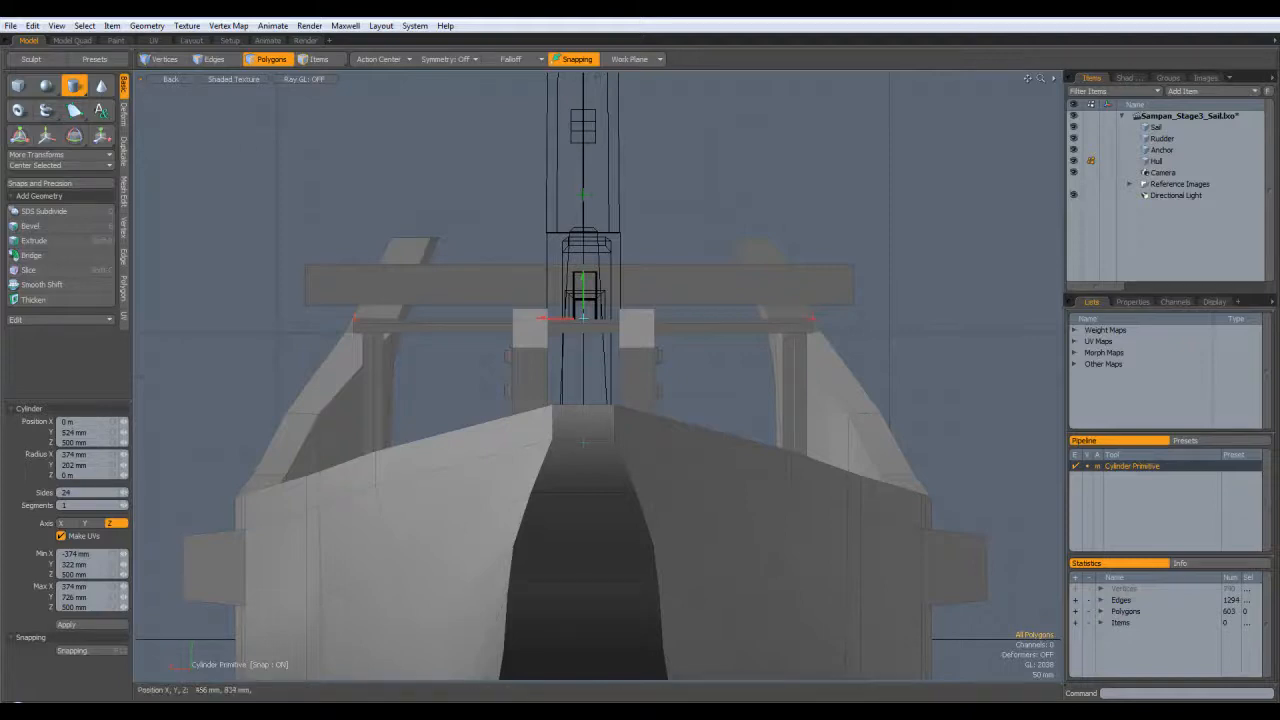
Step: Stretch the elliptical cylinder along Z in both directions to the roof slab's full length, reaching a Z radius of 307 mm
key("ctrl+space")
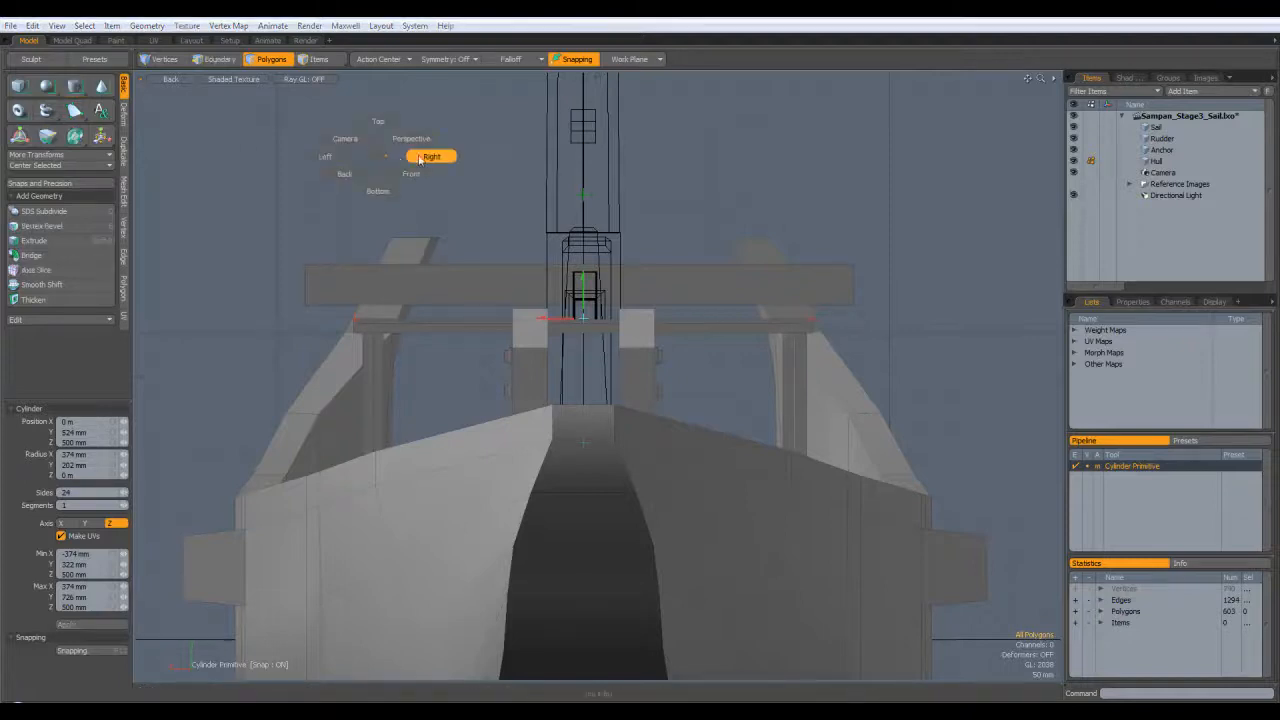
left_click(411, 137)
left_click_drag(411, 138, 372, 165, "alt")
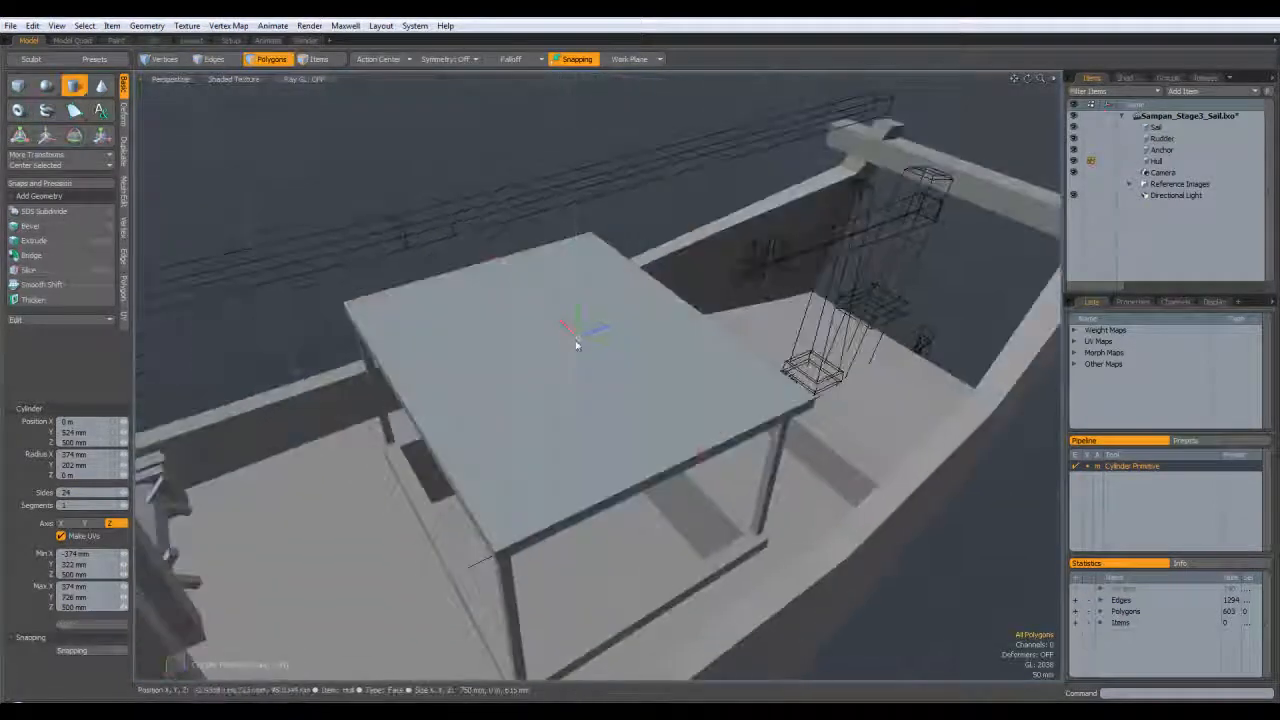
left_click_drag(540, 370, 648, 478)
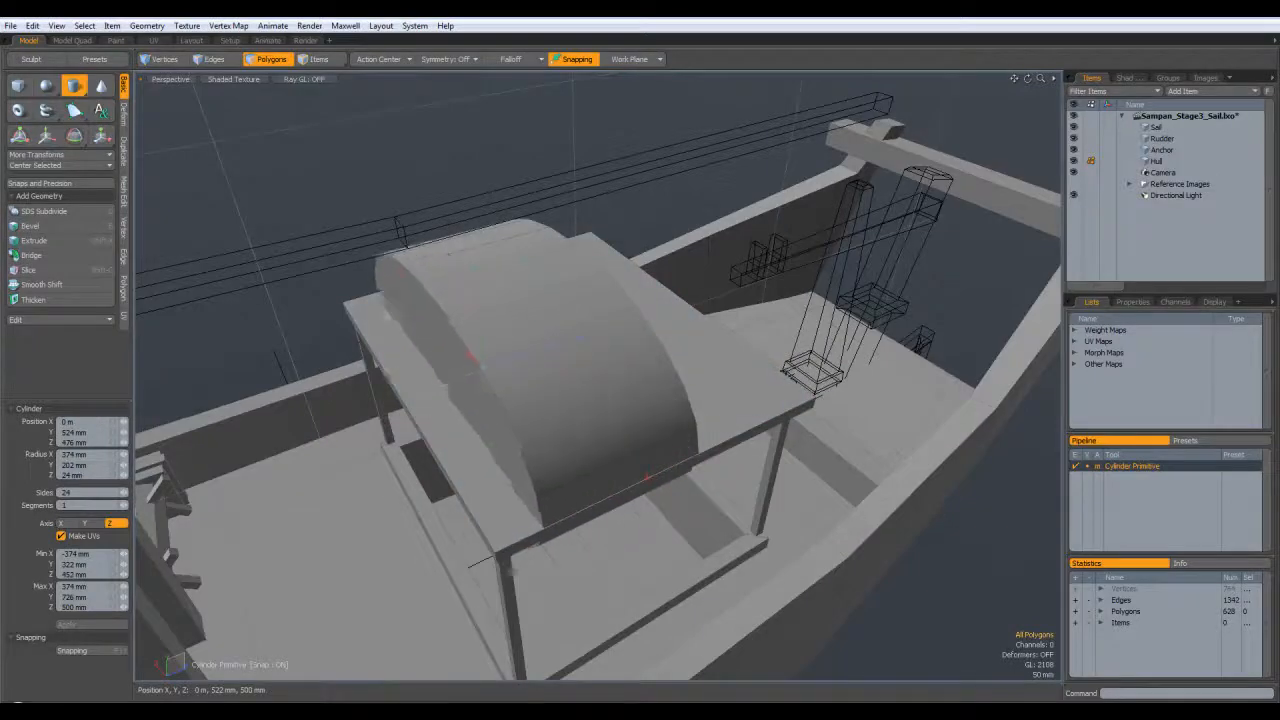
left_click_drag(451, 382, 403, 400)
left_click_drag(660, 385, 716, 352, "alt")
left_click_drag(880, 360, 838, 258, "alt")
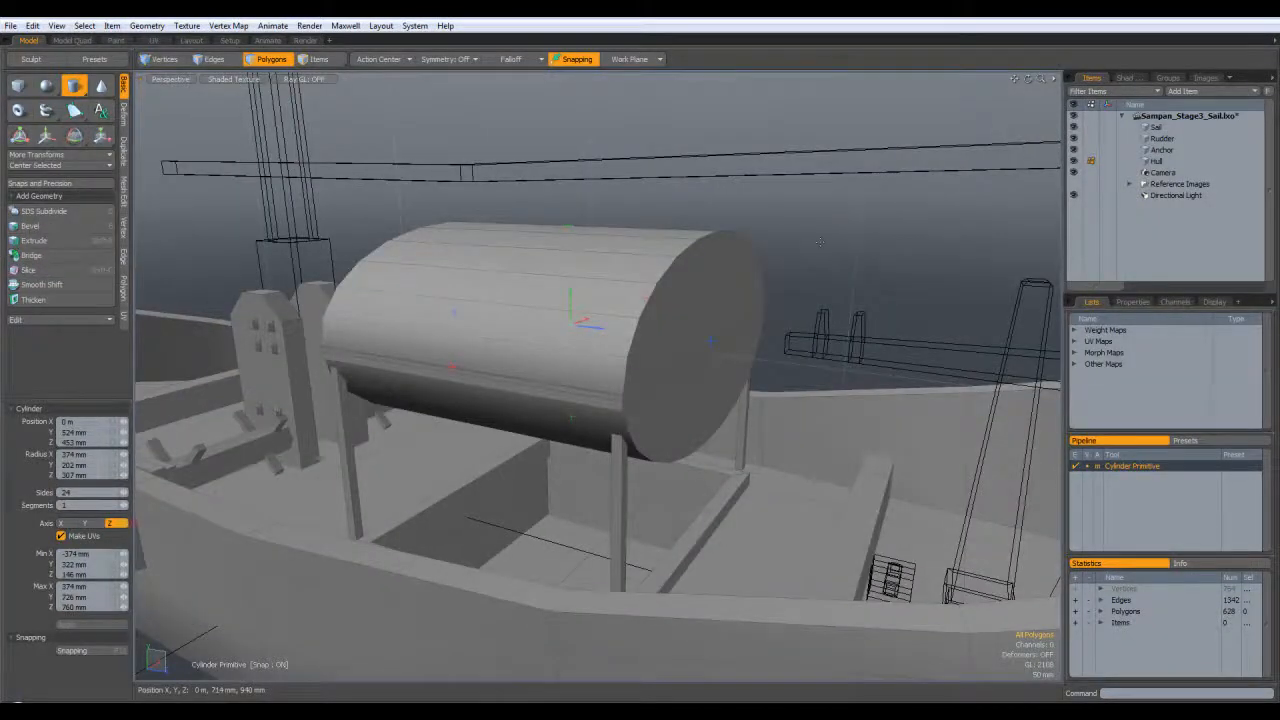
key("space")
Step: Move the whole elliptical cylinder about 2 m clear of the hull along negative X and clear the selection
double_click(697, 302)
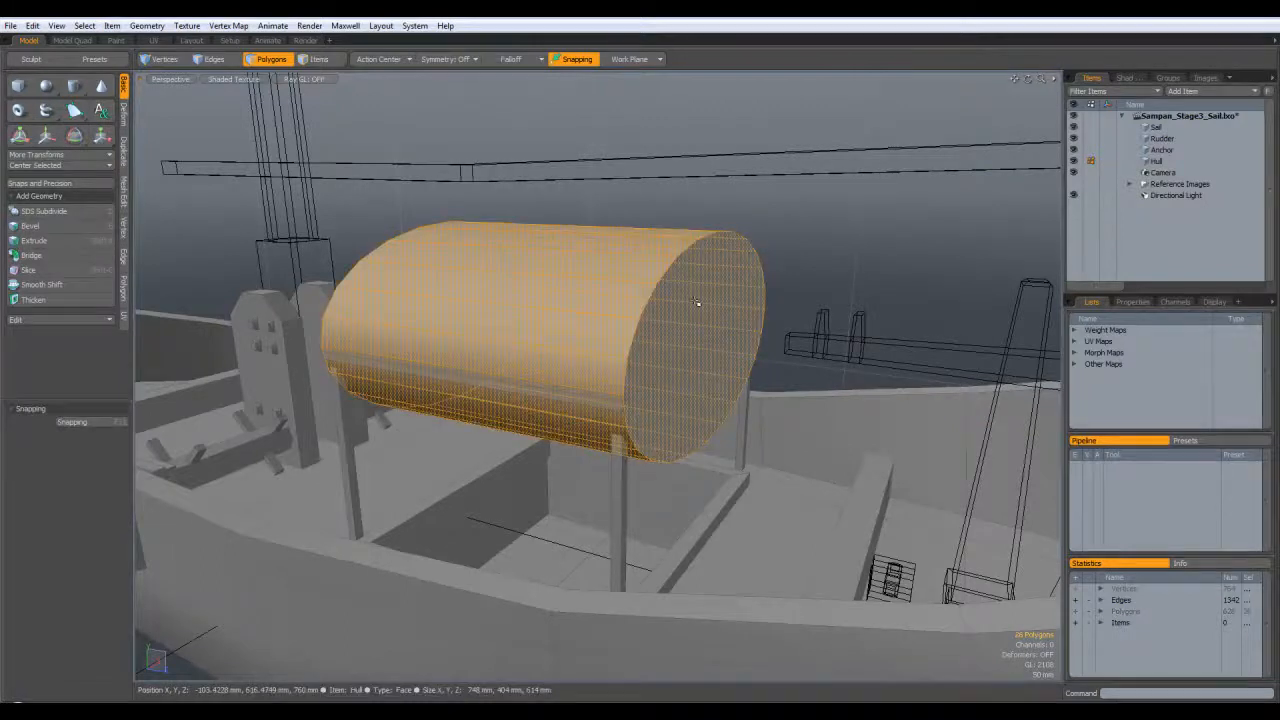
key("w")
left_click_drag(697, 302, 650, 315, "alt")
left_click_drag(650, 315, 560, 318, "ctrl+alt")
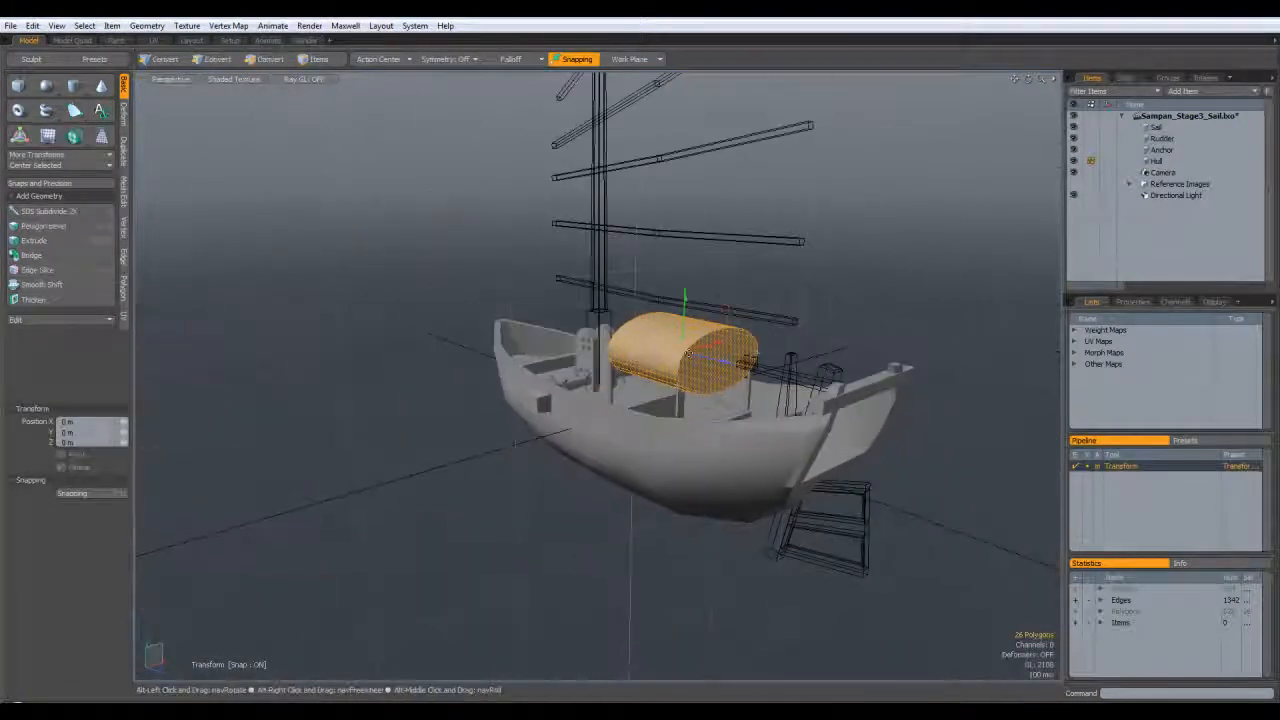
left_click_drag(744, 355, 438, 408)
key("space")
left_click(598, 621)
Step: Delete both end cap polygons of the elliptical cylinder, leaving an open tube
left_click_drag(598, 621, 438, 427, "alt")
key("KP_1")
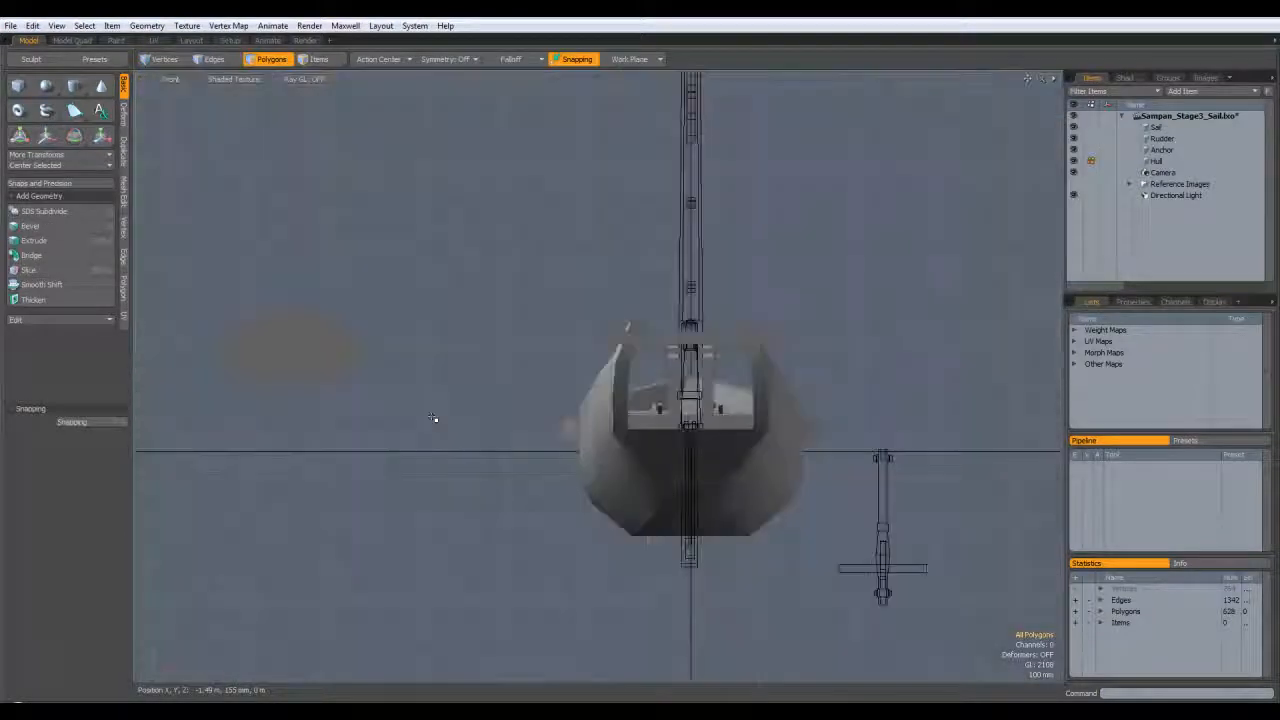
left_click_drag(326, 237, 446, 197, "alt+shift")
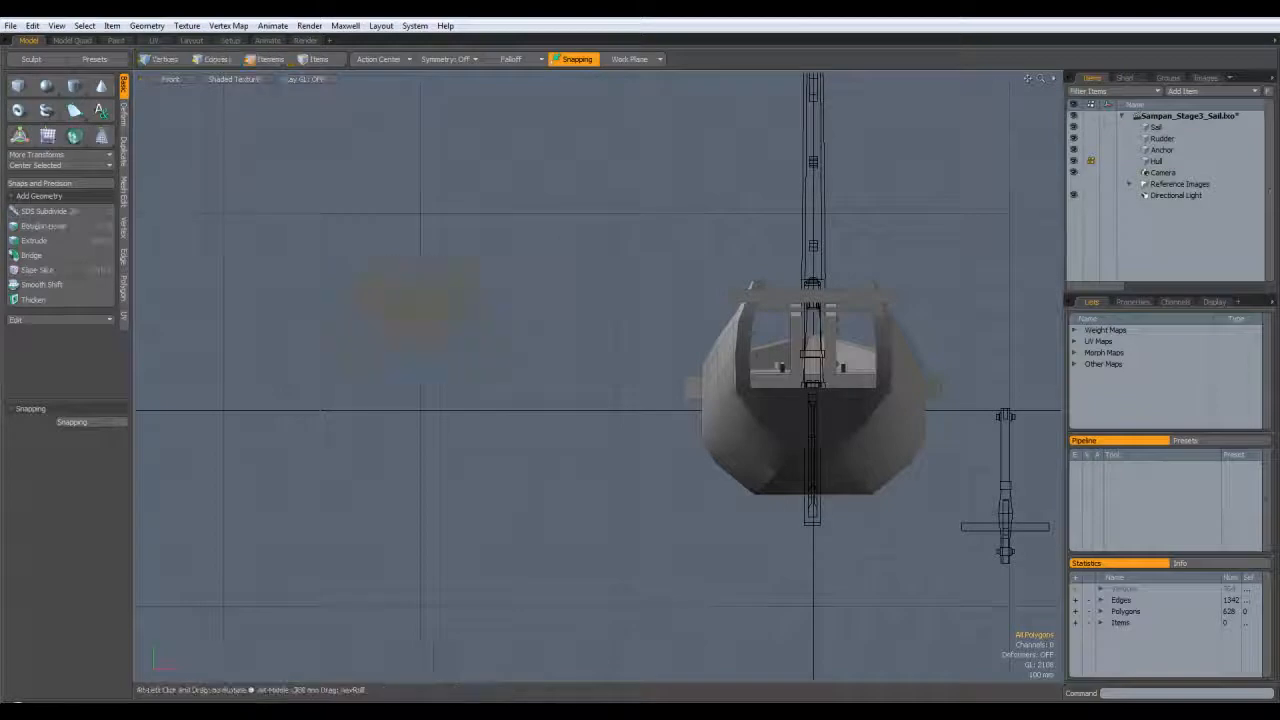
left_click(434, 255)
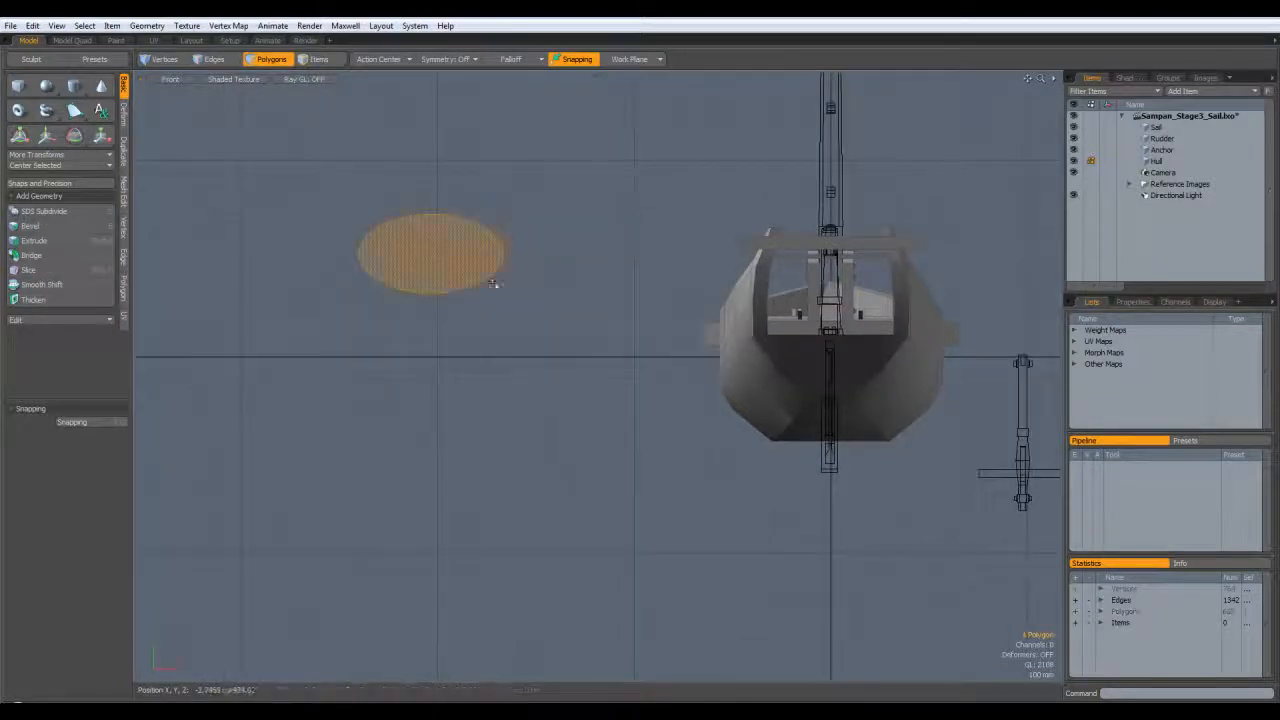
key("ctrl+space")
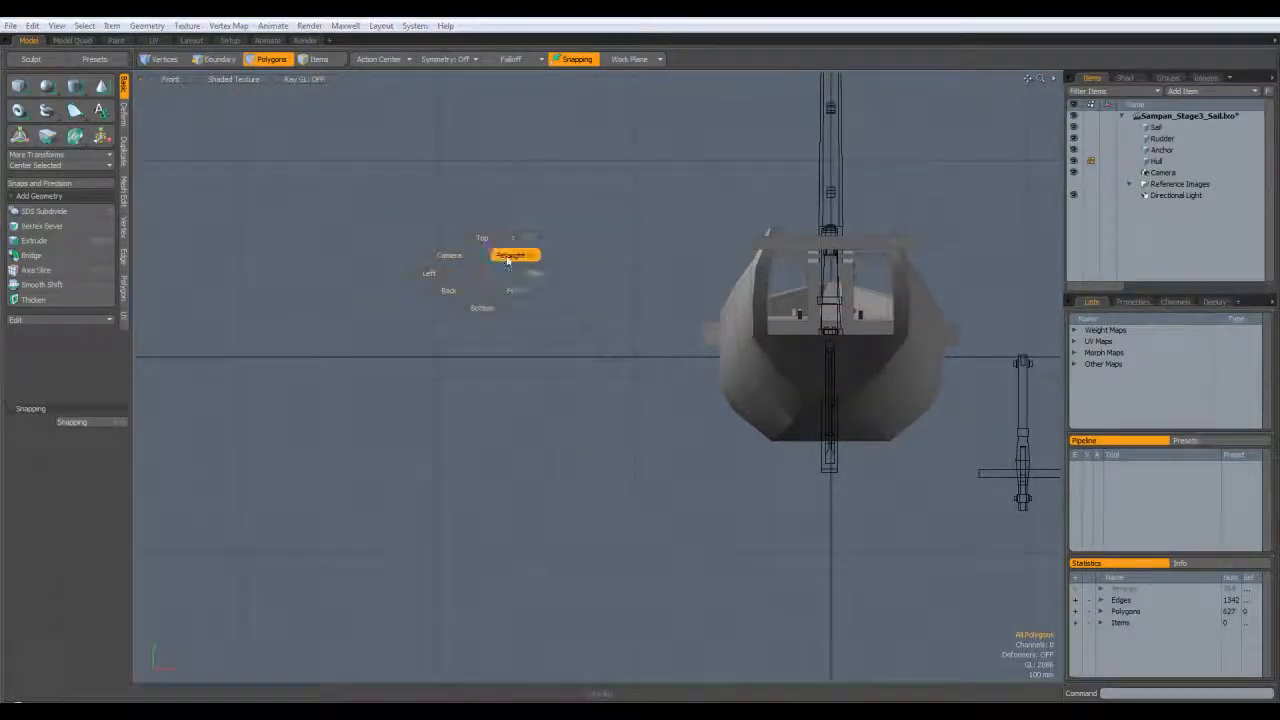
left_click(500, 254)
left_click_drag(500, 254, 560, 300, "alt")
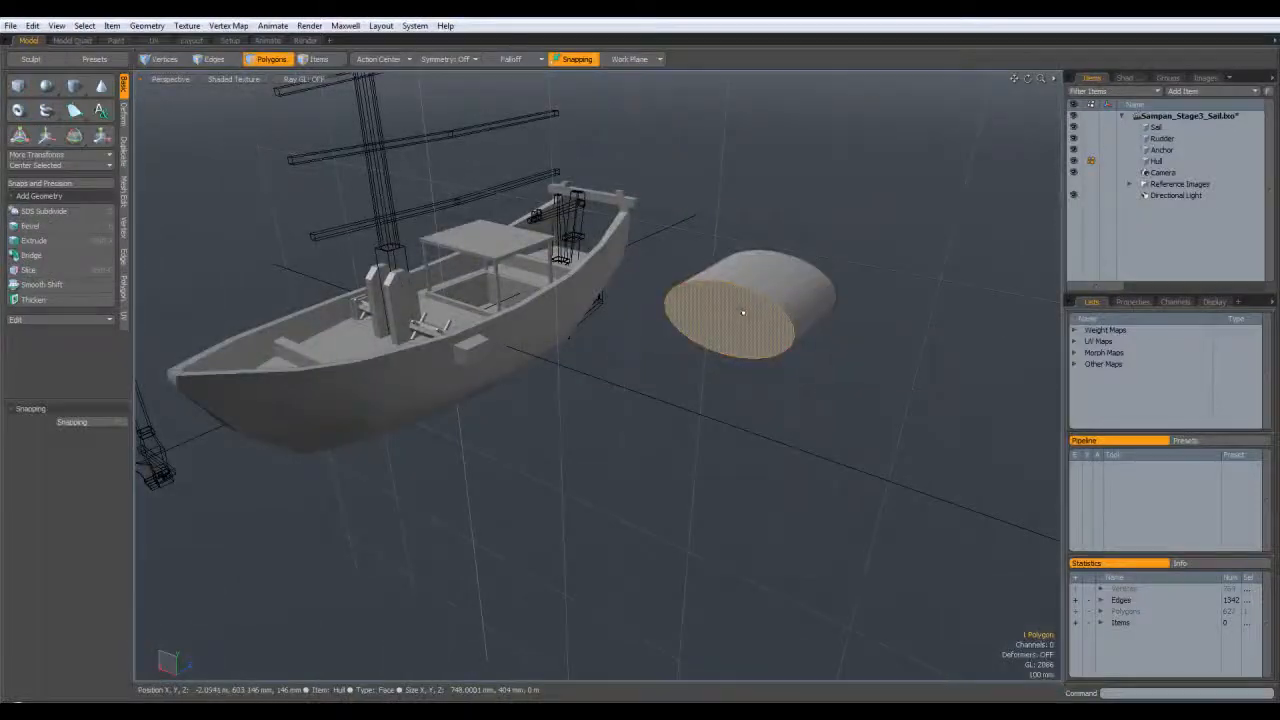
left_click_drag(735, 315, 416, 285, "alt")
Step: Delete the lower-half vertices of the tube in a wireframe front view, keeping the upper arch down to its widest points
key("KP_1")
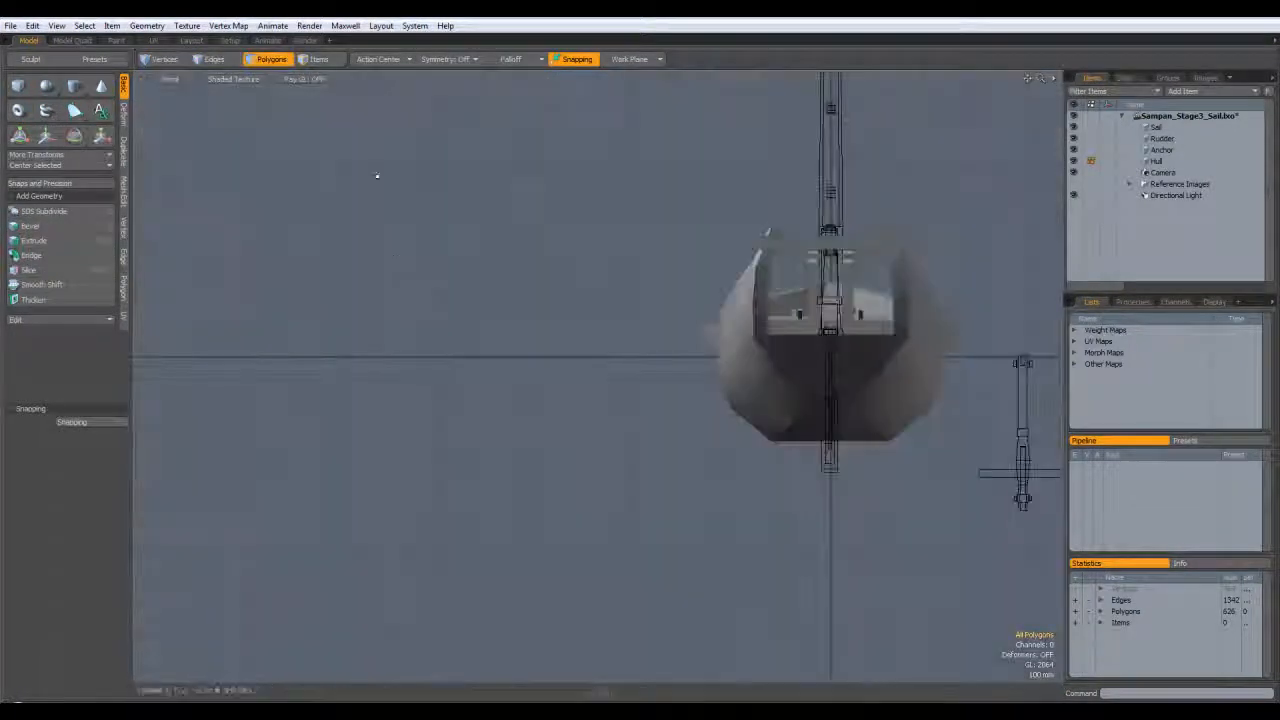
left_click(218, 80)
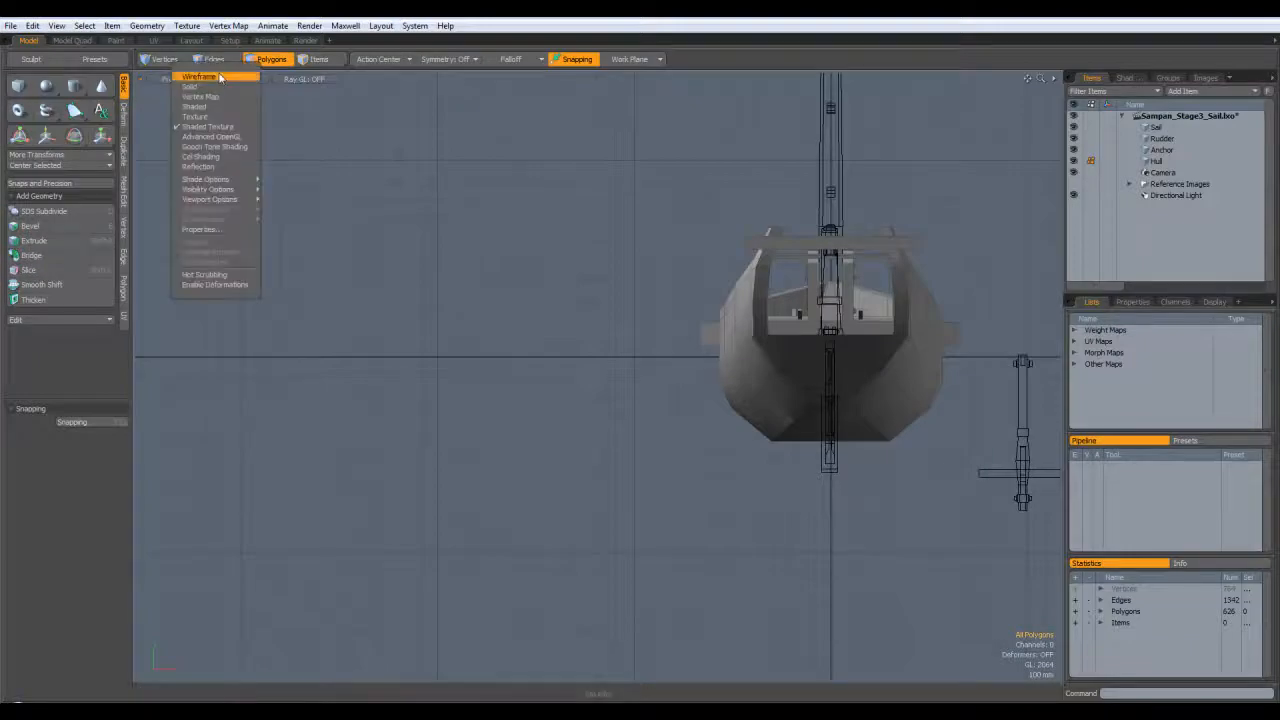
left_click(225, 98)
key("1")
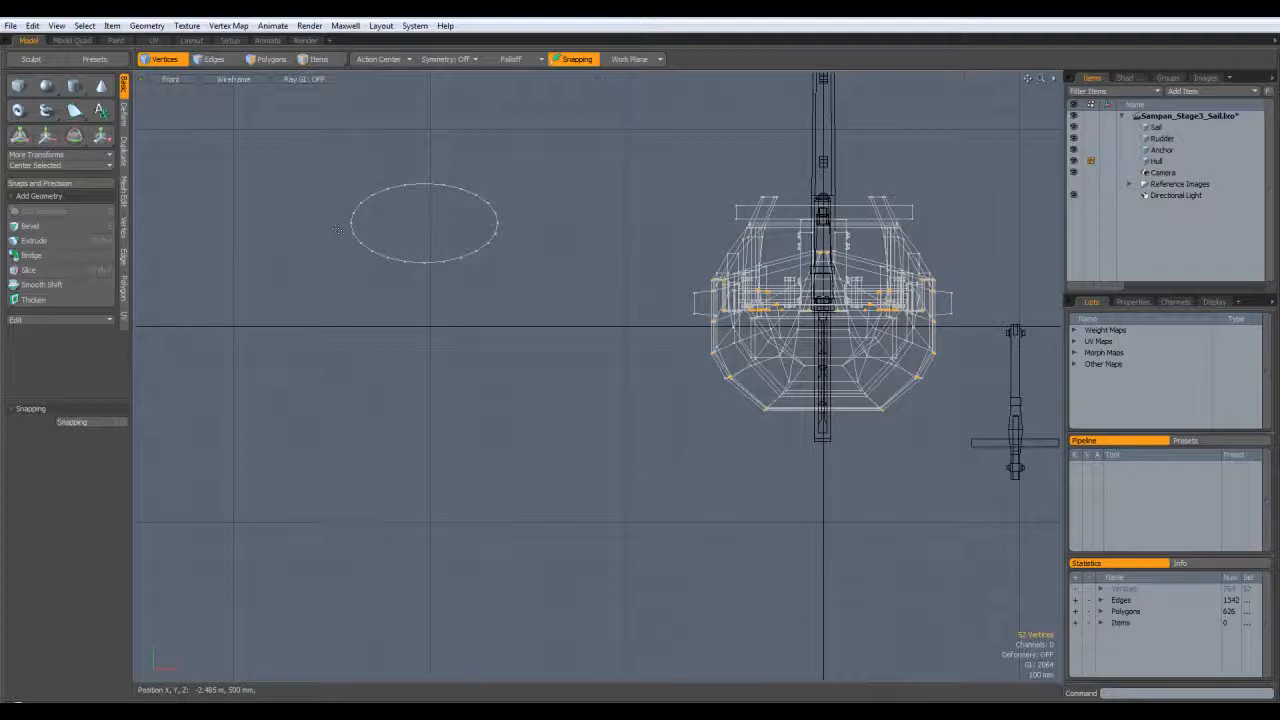
left_click_drag(405, 236, 532, 291)
key("Delete")
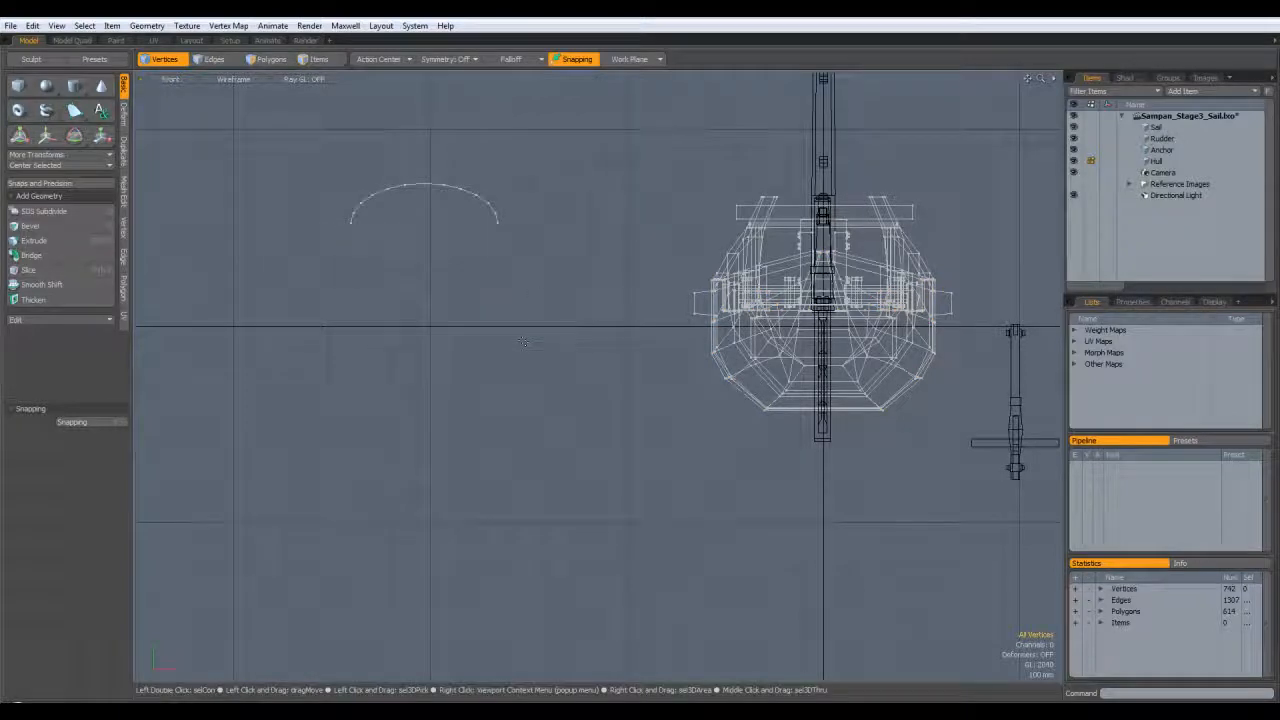
Step: Return to the perspective view with Shaded Texture display and polygon selection for the remaining arch
key("ctrl+space")
left_click(540, 291)
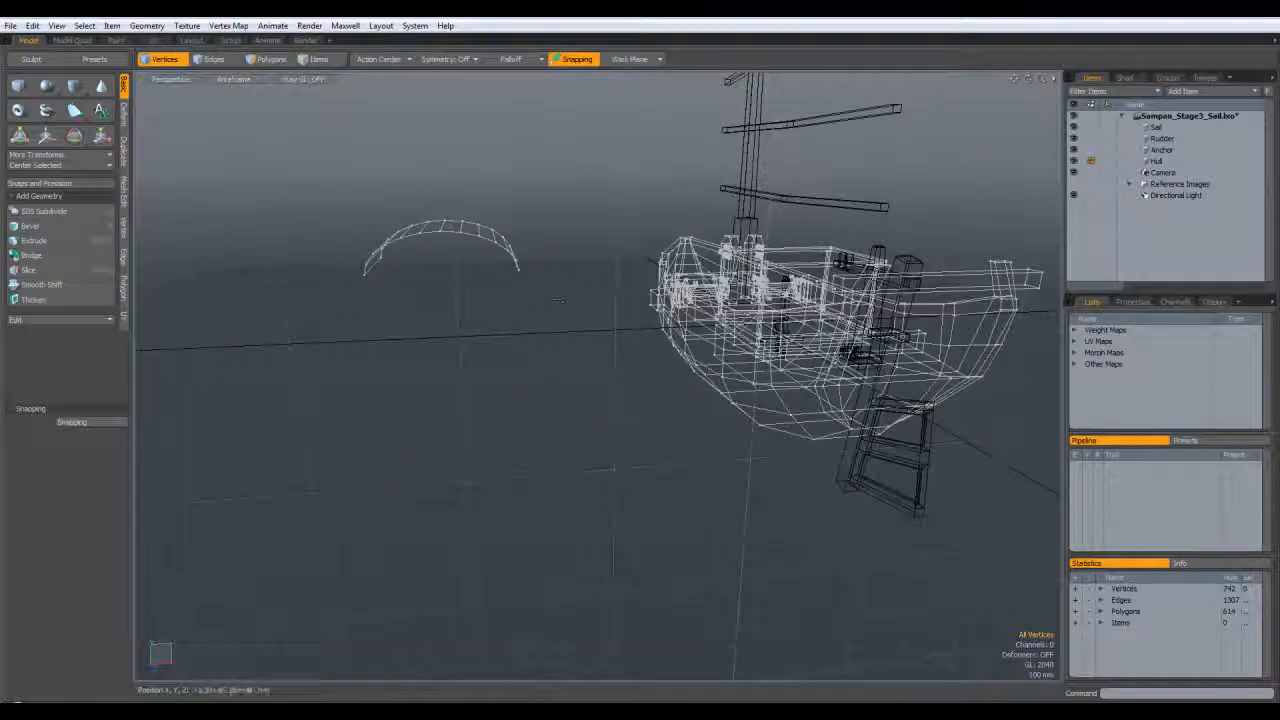
key("3")
left_click_drag(453, 252, 456, 292, "alt")
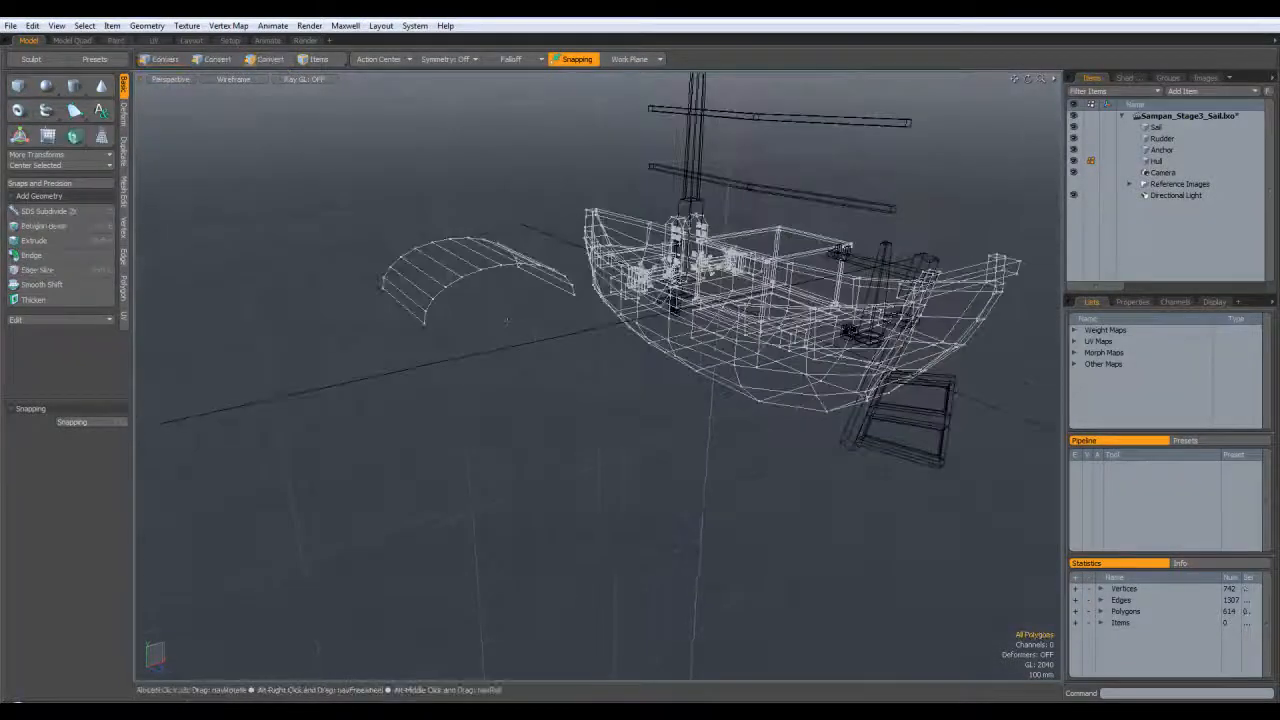
left_click(231, 78)
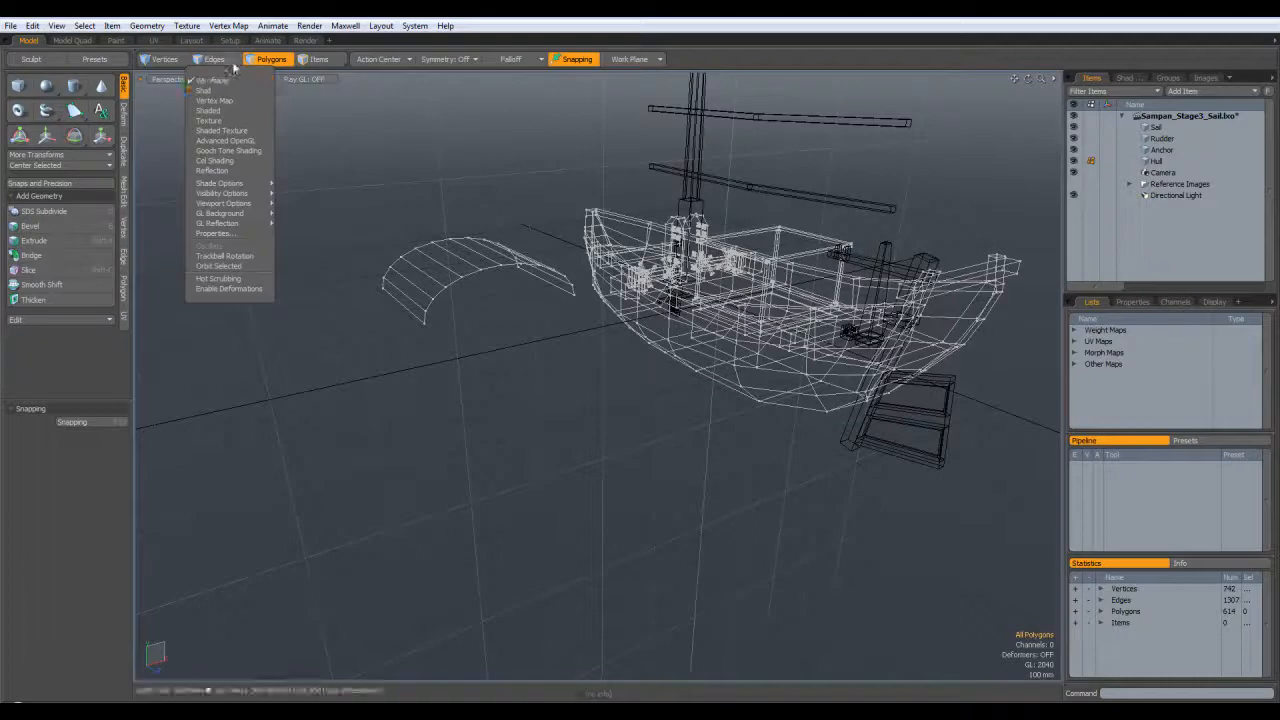
left_click(224, 130)
mouse_move(500, 300)
left_mouse_down("alt")
mouse_move(508, 370)
mouse_move(506, 326)
mouse_move(481, 318)
mouse_move(494, 346)
mouse_move(466, 294)
left_mouse_up("alt")
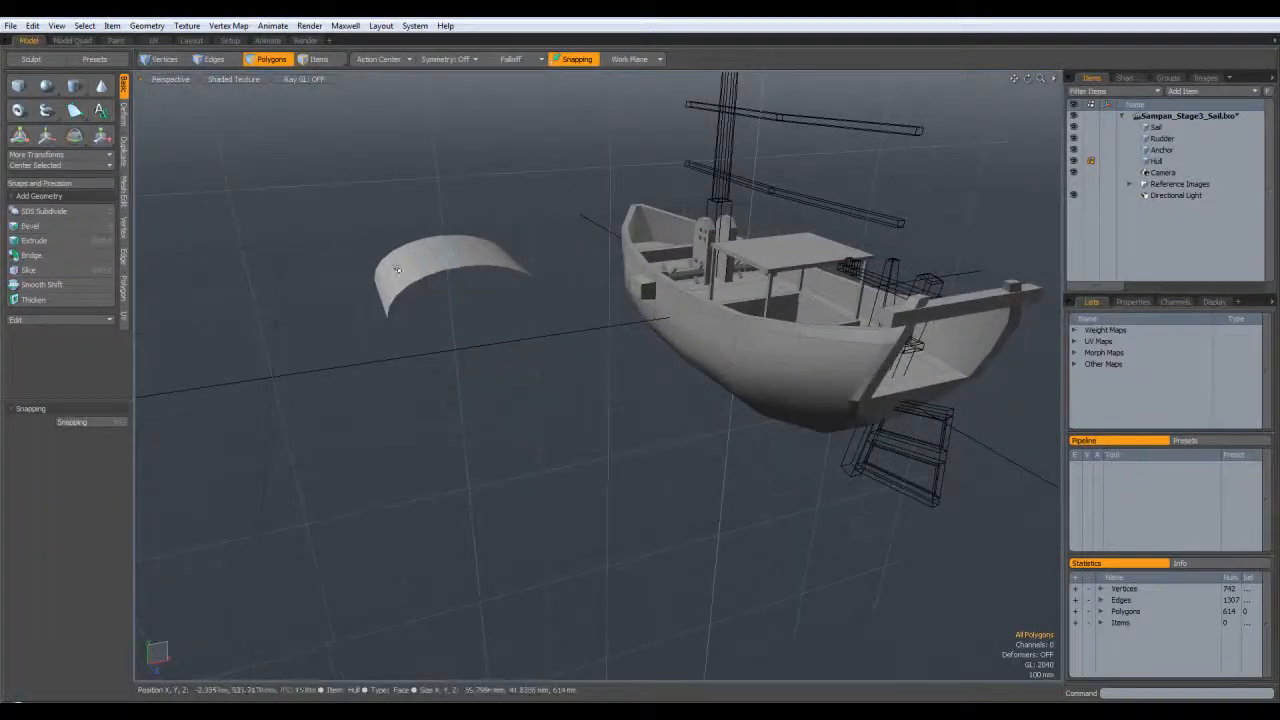
Step: Thicken all polygons of the arch with an offset of -15 mm and clear the selection
double_click(466, 258)
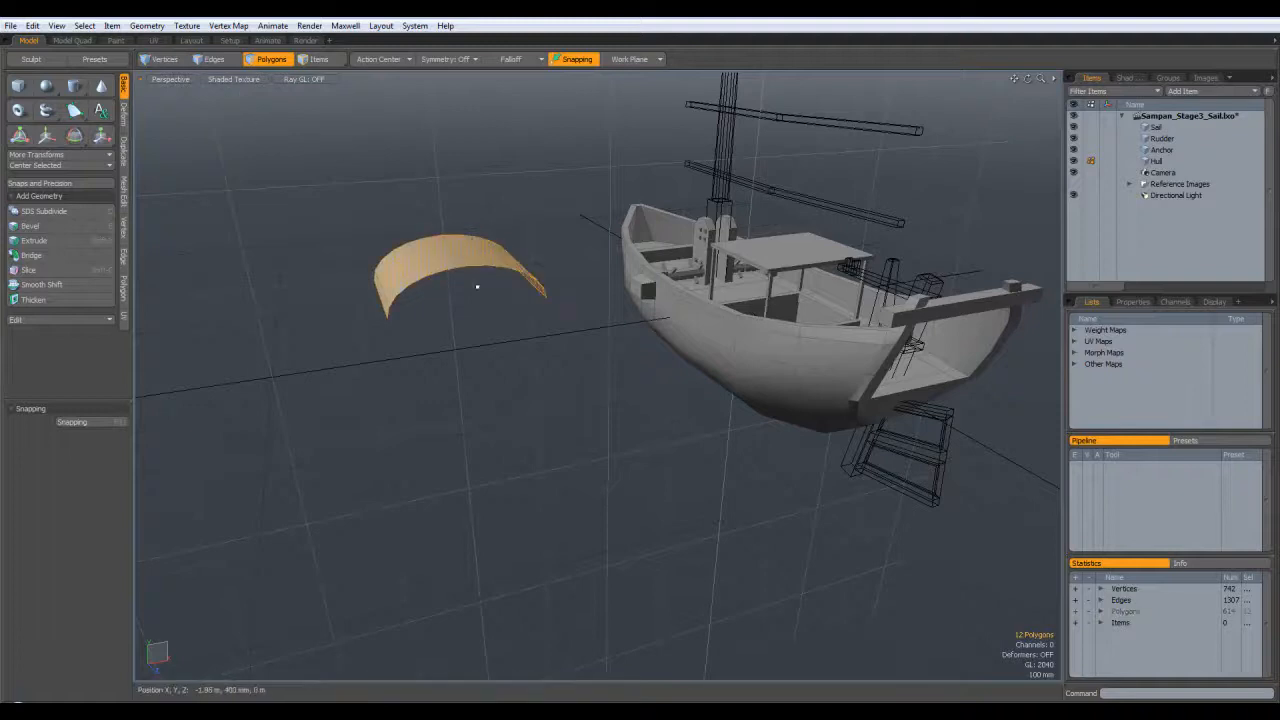
left_click(33, 299)
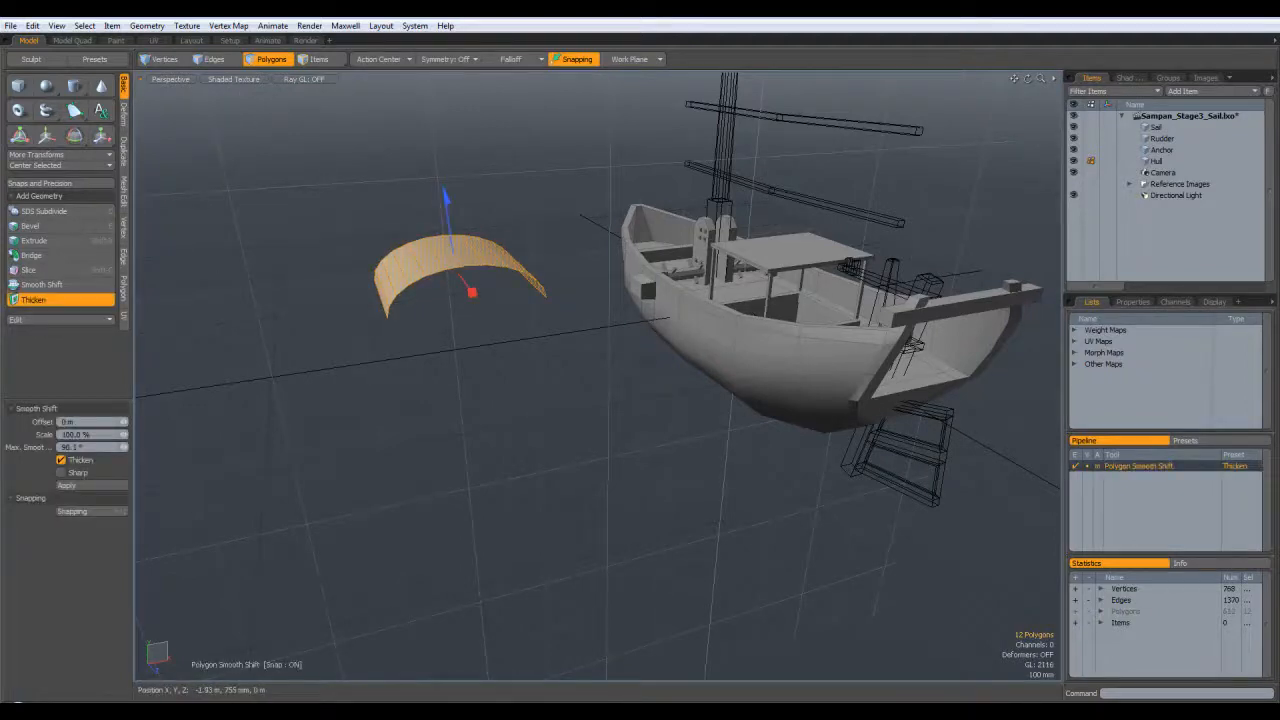
left_click_drag(449, 228, 449, 250)
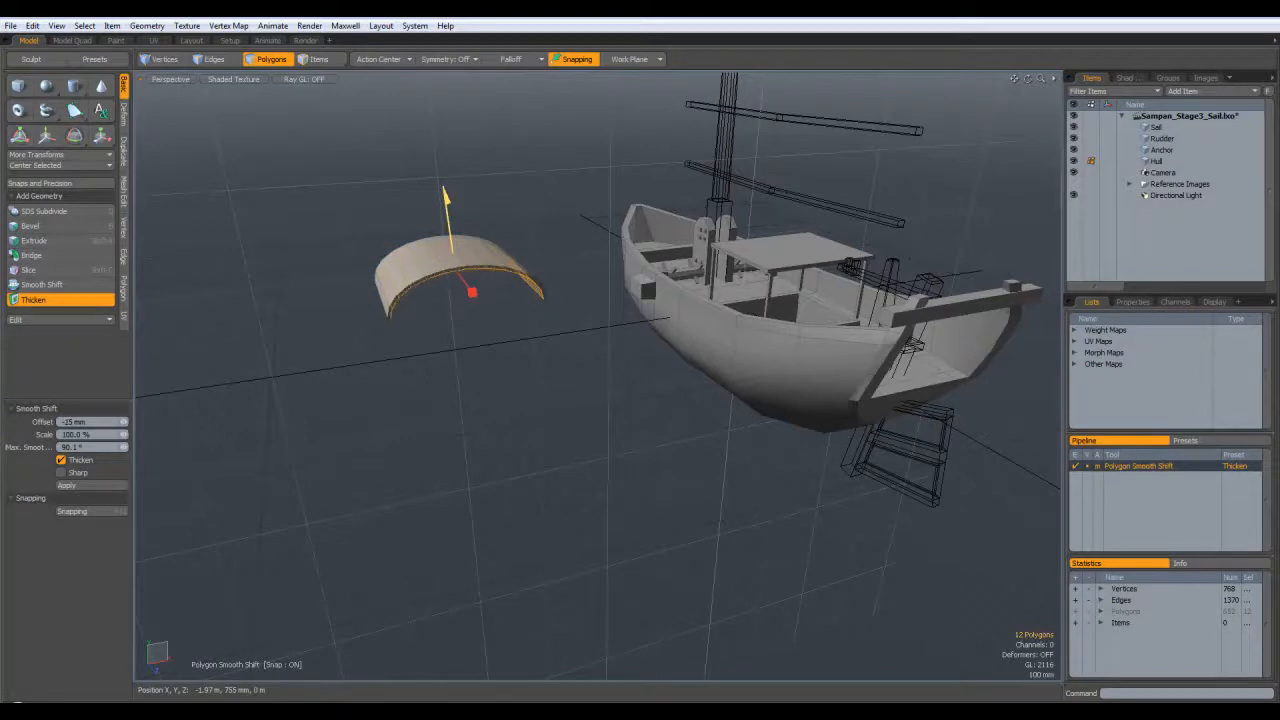
key("space")
left_click(520, 363)
Step: Scale the two lower end polygons of the arch vertically in the front view to level its ends
left_click_drag(520, 363, 418, 212, "alt")
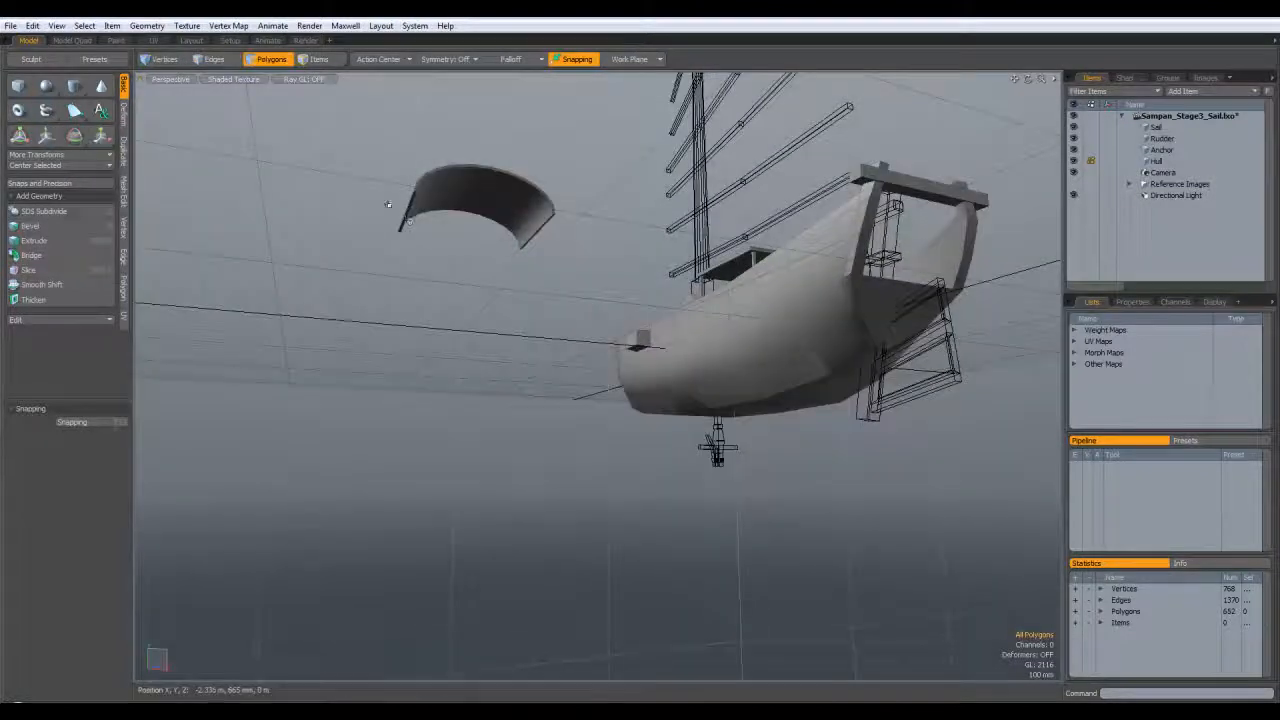
left_click(413, 207)
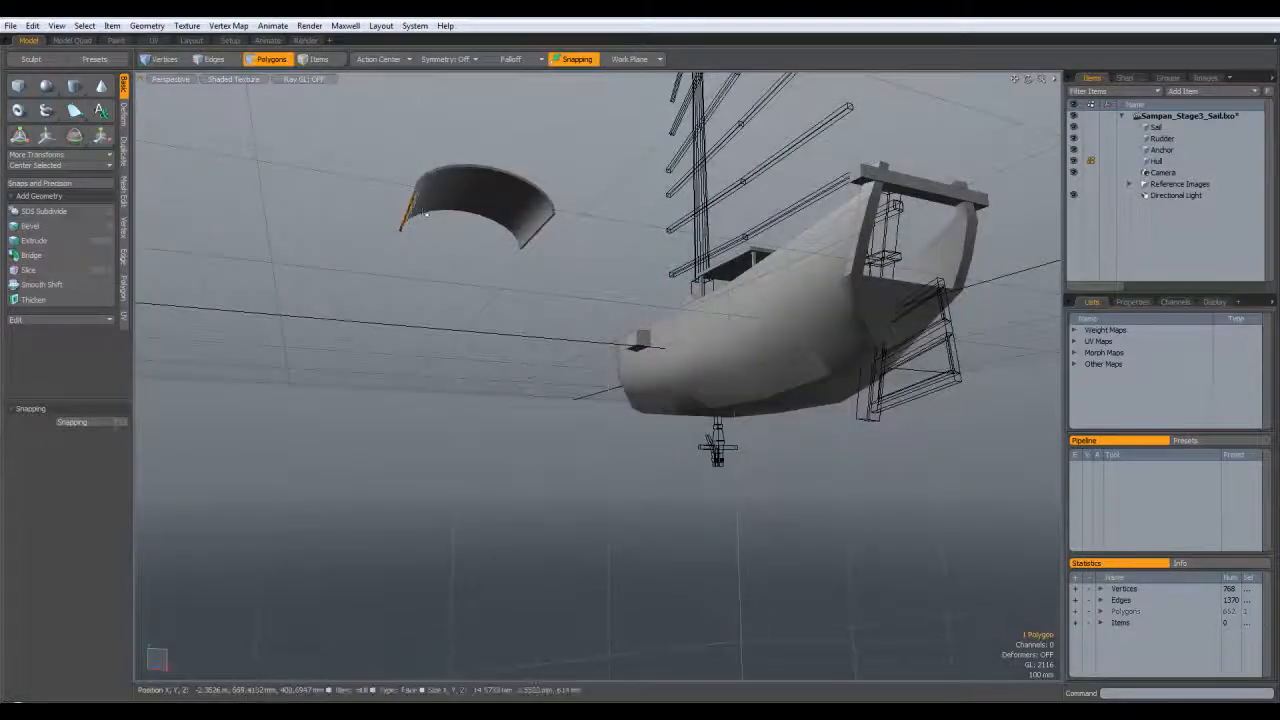
left_click(548, 231, "shift")
key("KP_1")
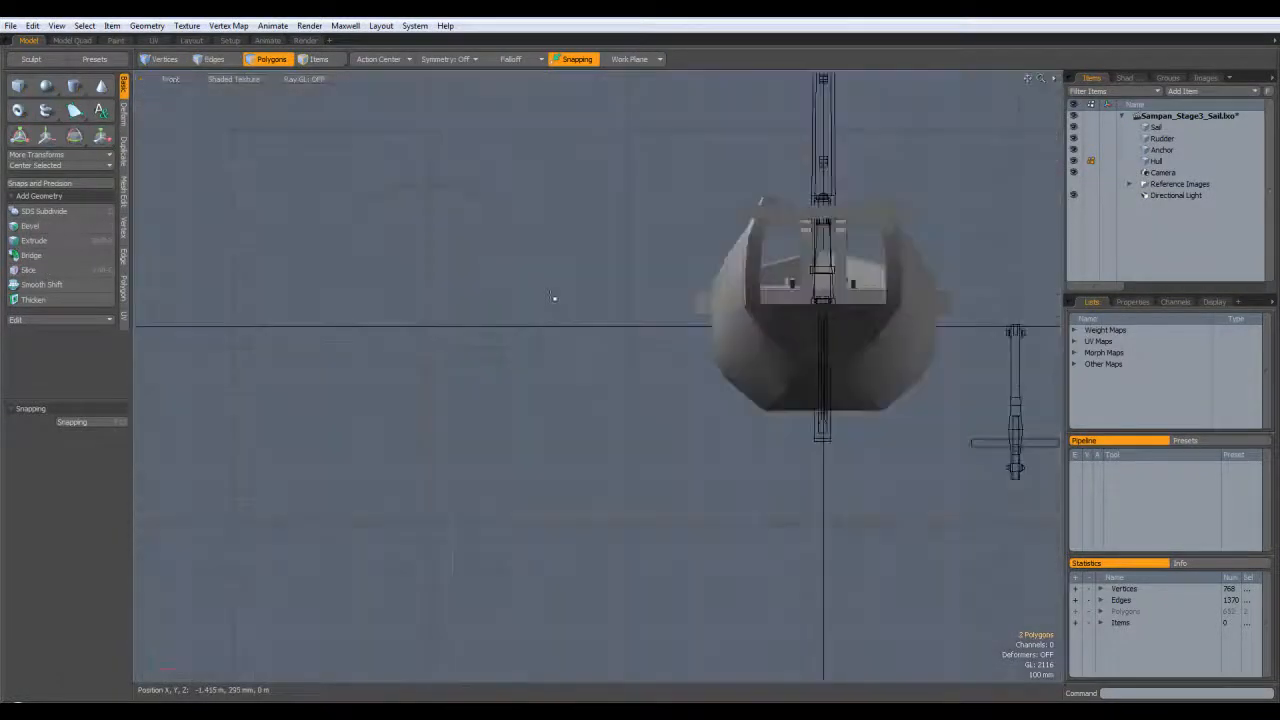
scroll(421, 212, "up", 3)
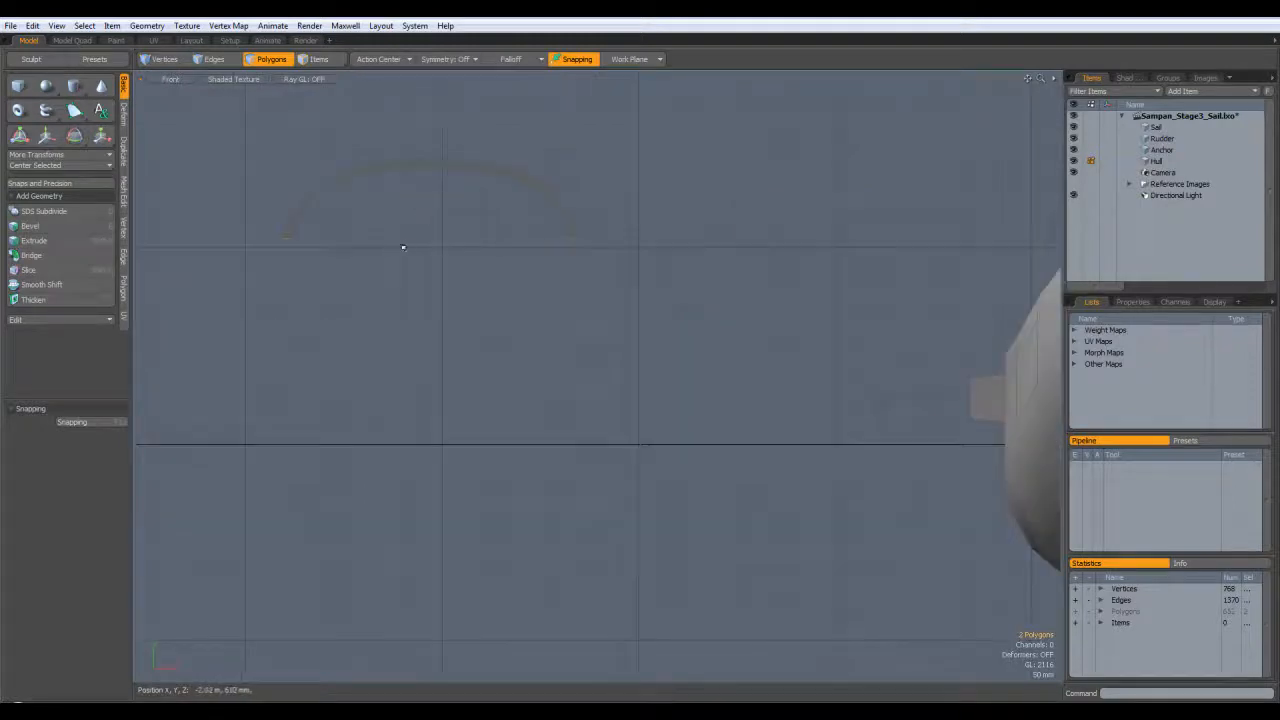
key("y")
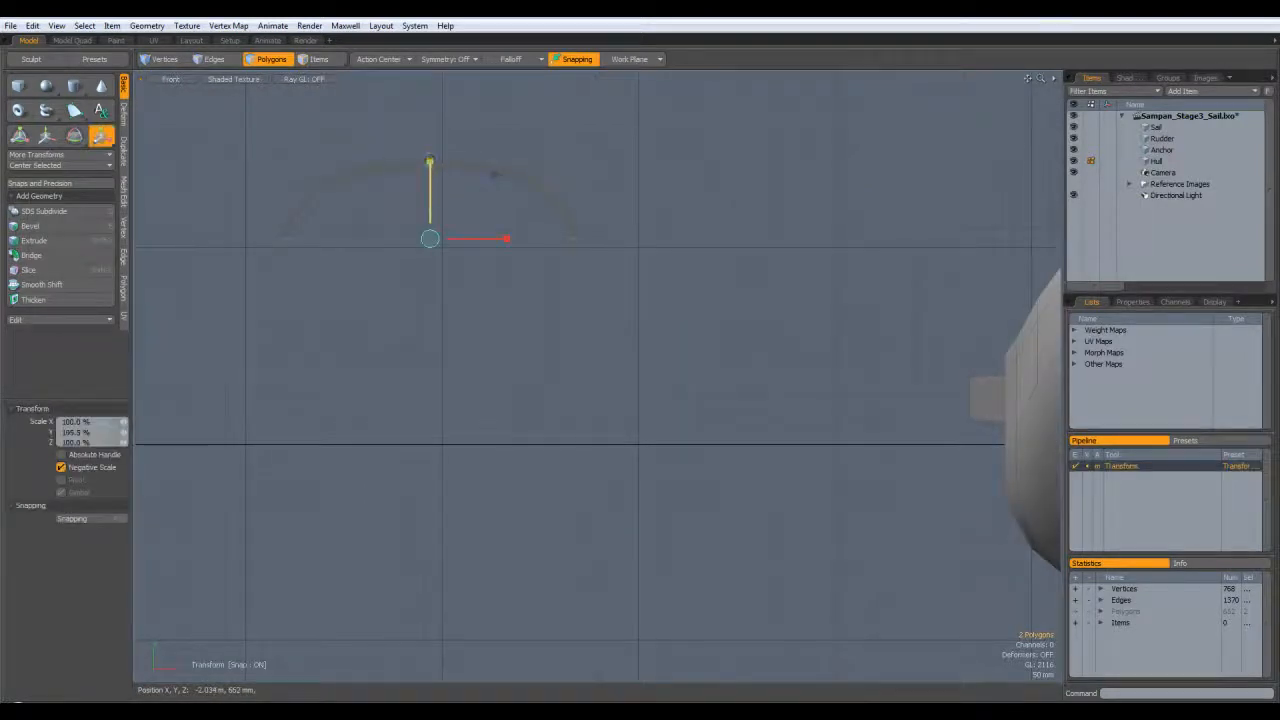
left_click(95, 433)
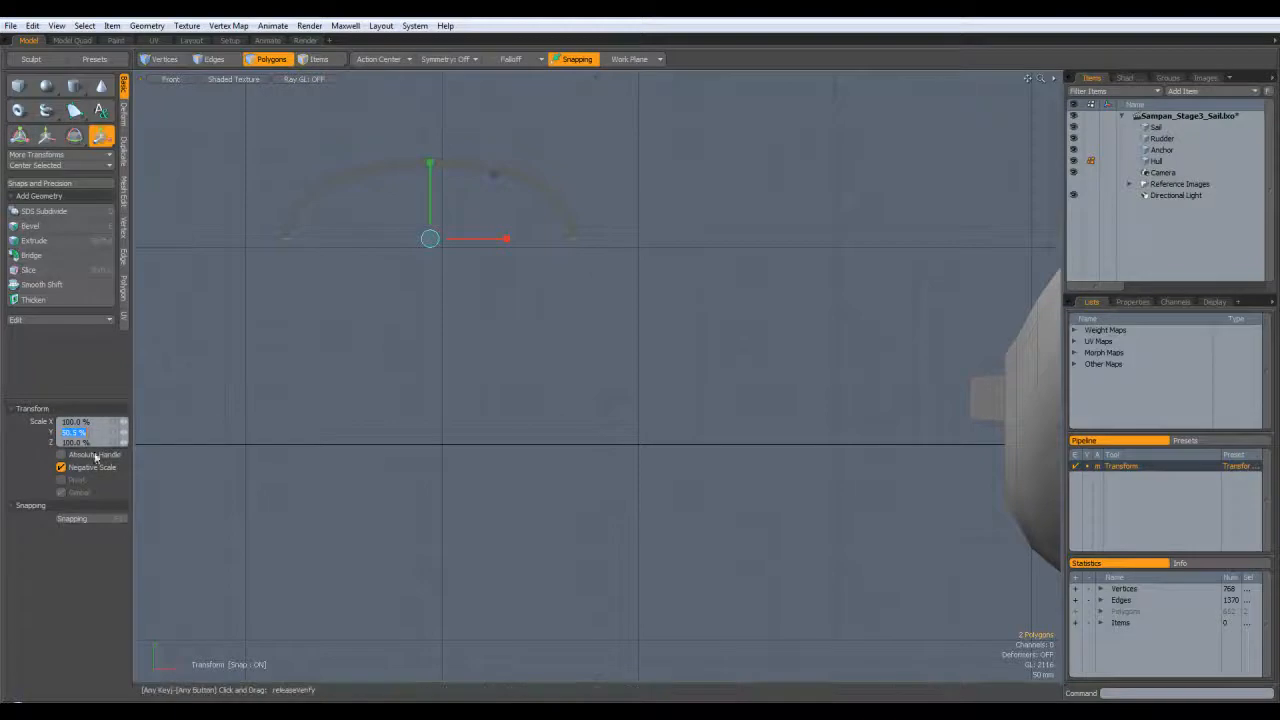
key("q")
Step: Return to the perspective view and delete the two lower end polygons of the arch
key("ctrl+space")
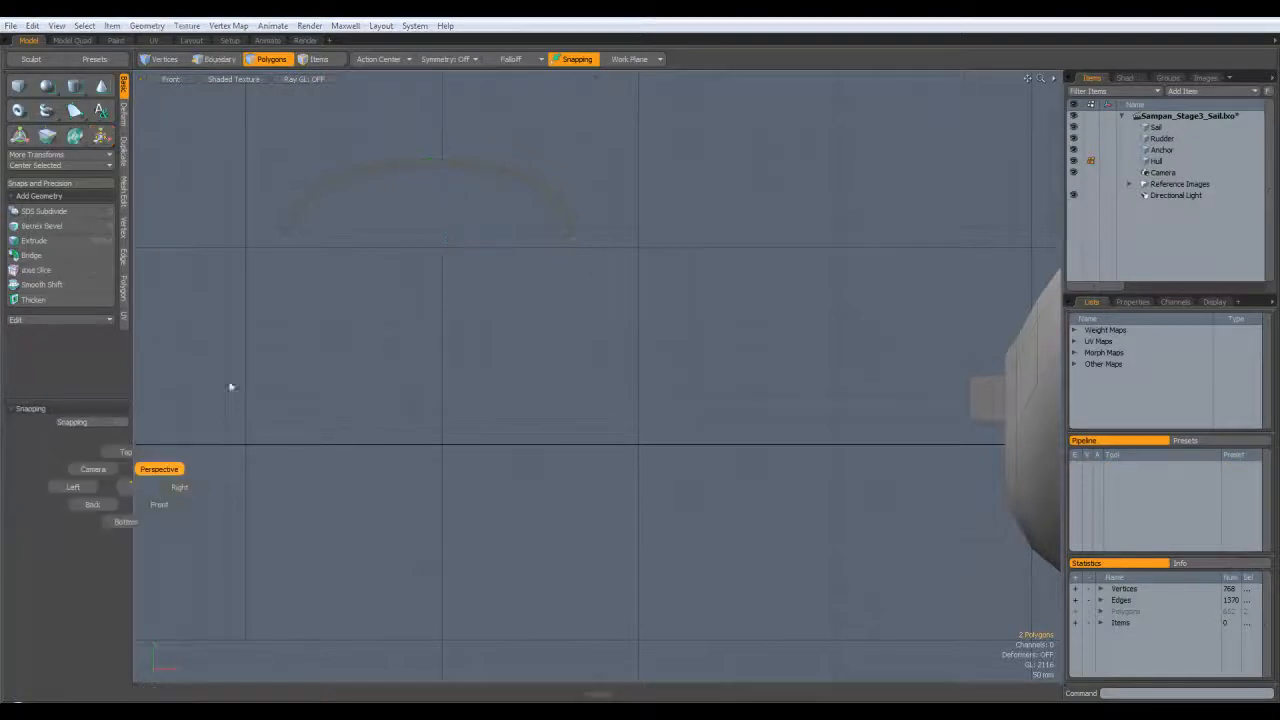
left_click(174, 469)
left_click(397, 257)
left_click_drag(481, 369, 494, 297, "alt")
key("3")
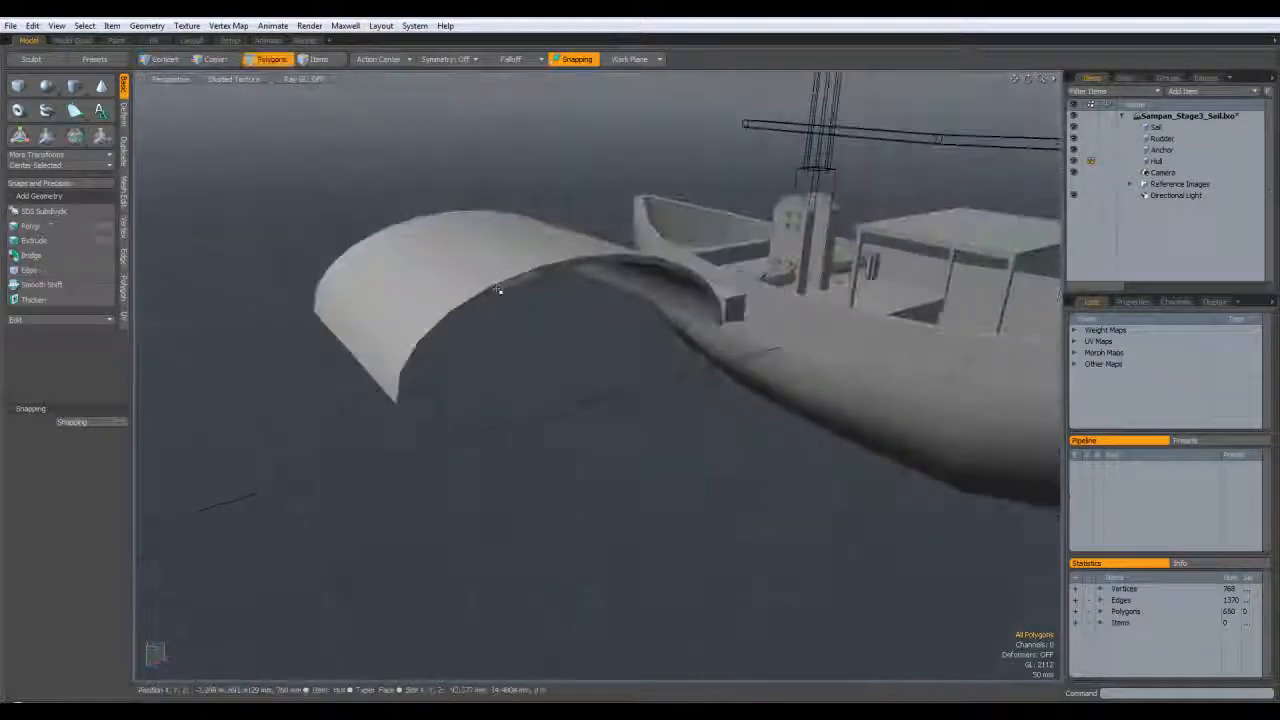
Step: Select the whole arch and move it about 2.105 m along X over the hull's canopy in the top view
double_click(507, 313)
key("ctrl+2")
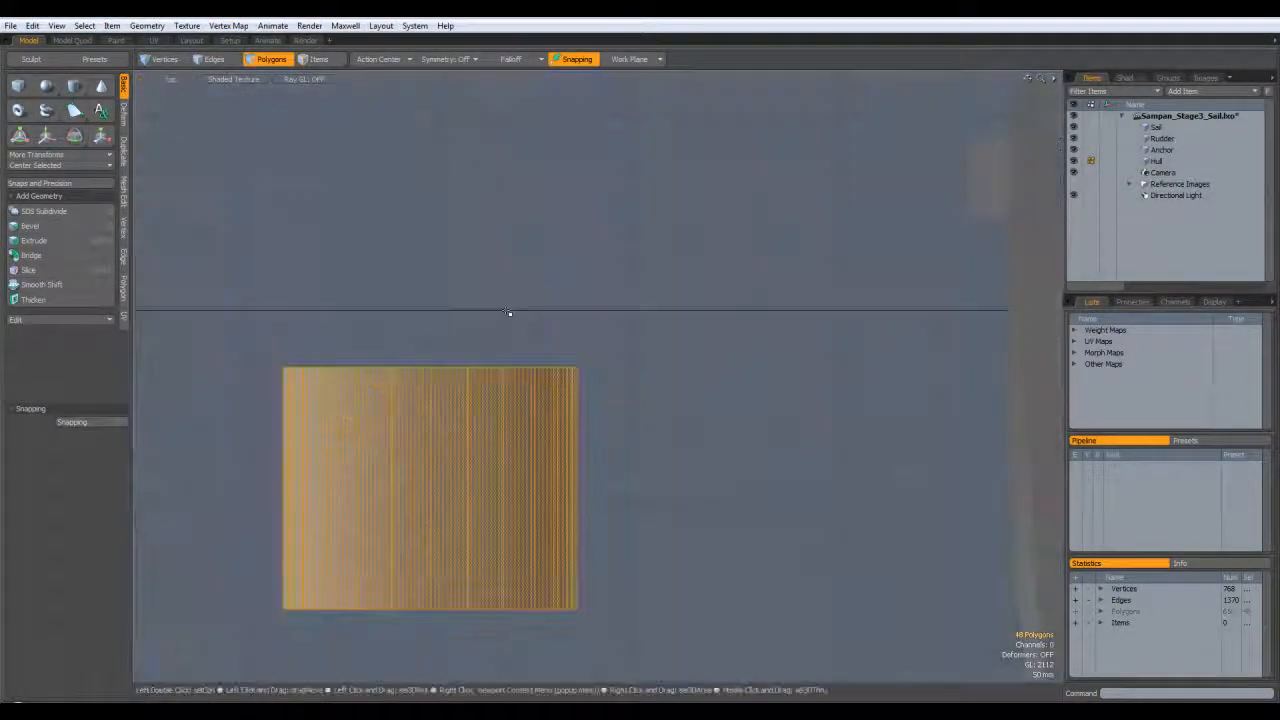
key("y")
left_click_drag(844, 487, 658, 386, "alt")
scroll(658, 386, "down", 3)
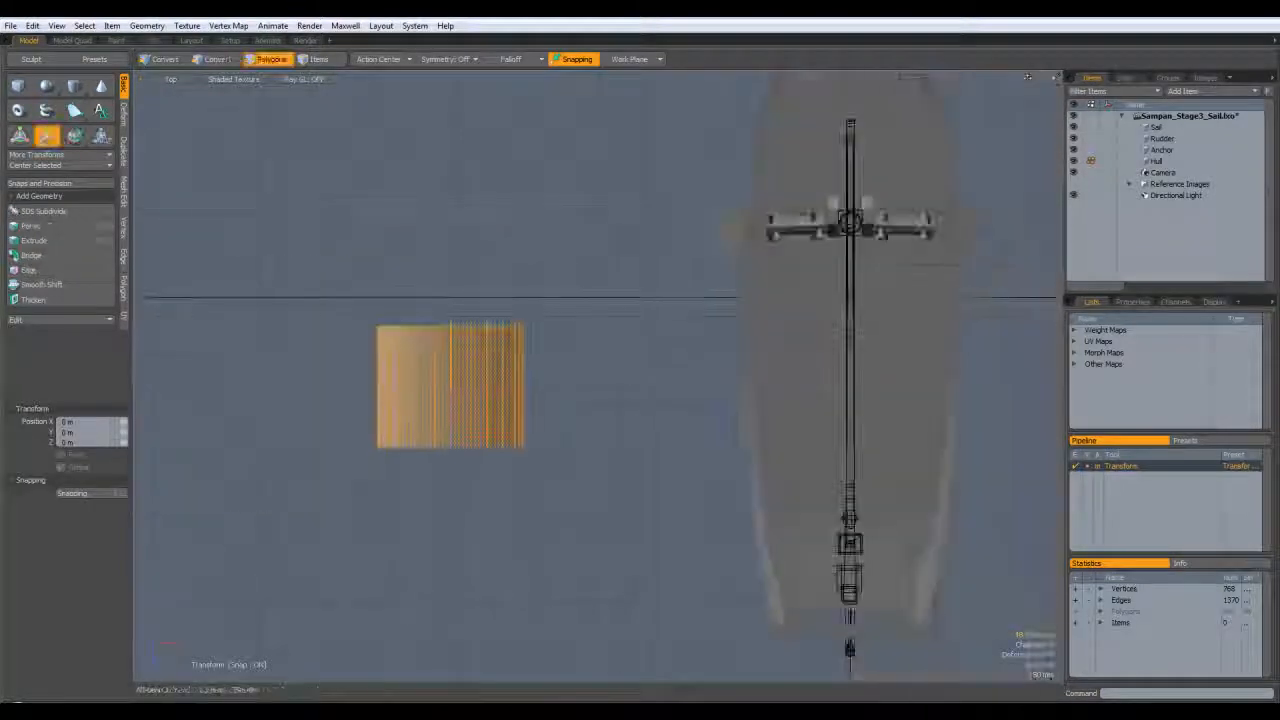
left_click_drag(520, 393, 937, 392)
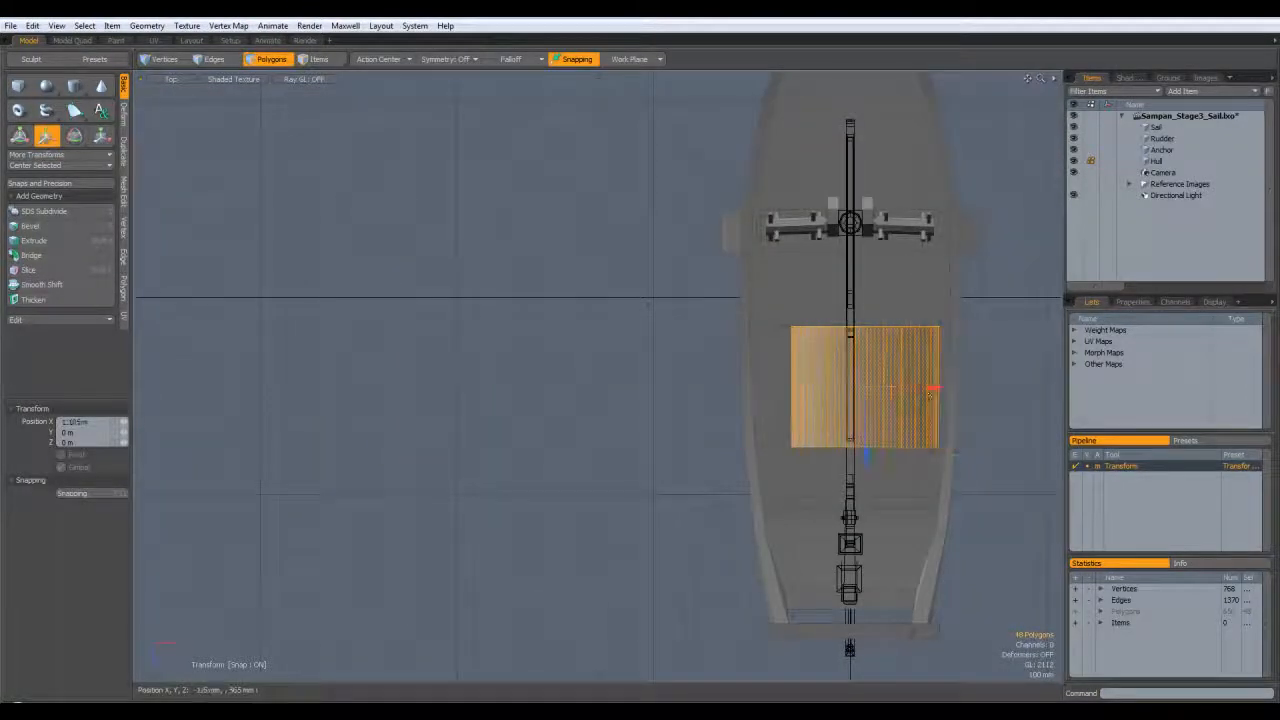
Step: Centre the arch over the canopy in the back view with an X offset of about 2.031 m, and return to perspective
key("ctrl+3")
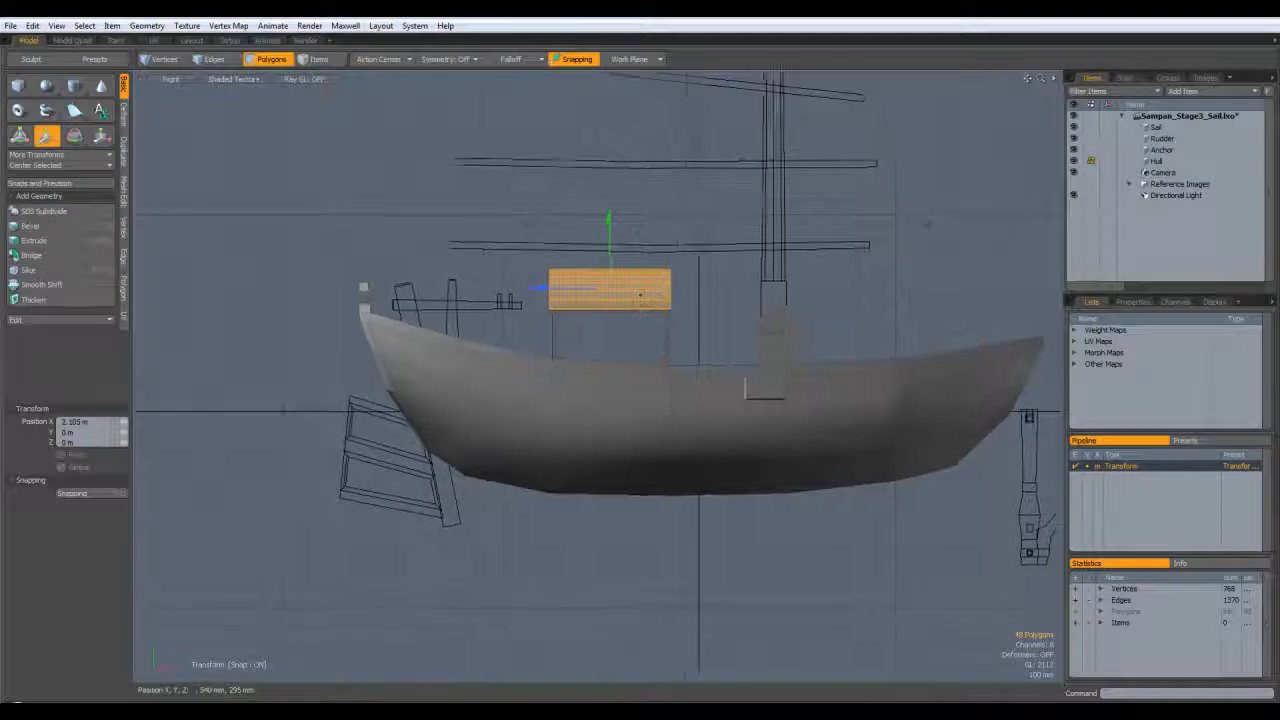
key("ctrl+1")
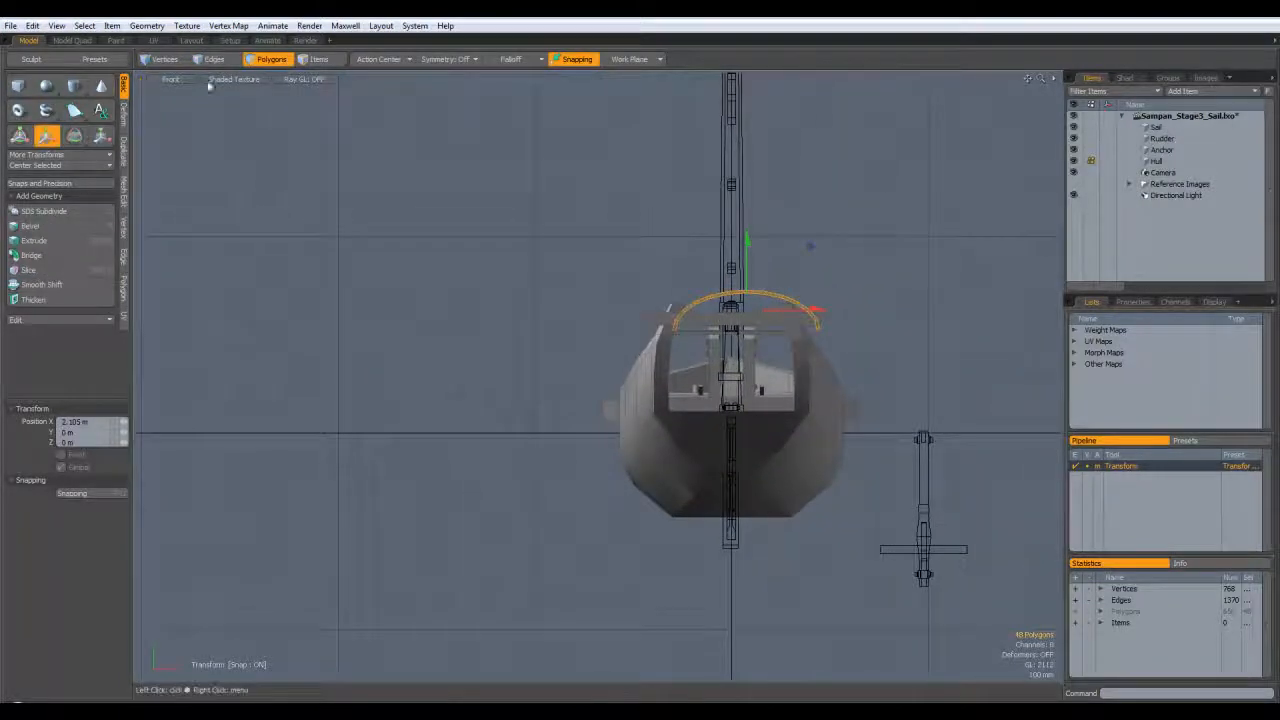
left_click(172, 79)
left_click(188, 76)
scroll(497, 304, "up", 3)
left_click_drag(497, 304, 532, 292)
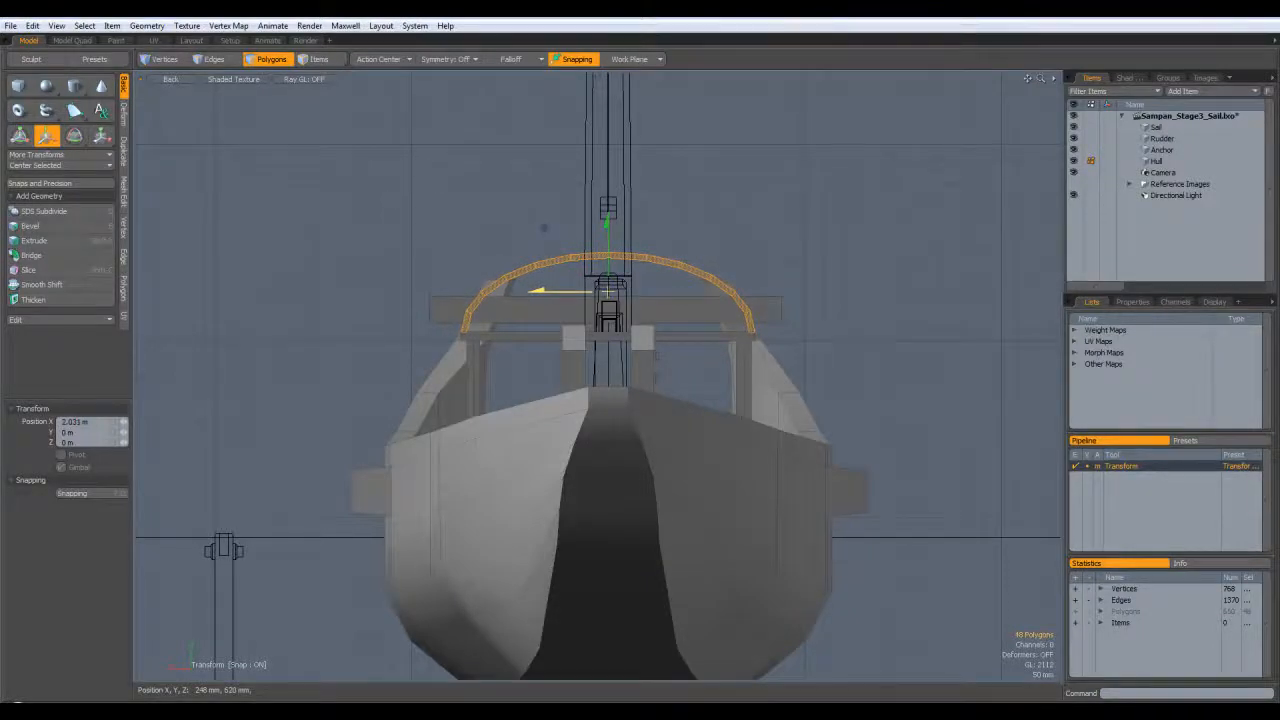
key("ctrl+space")
left_click(752, 279)
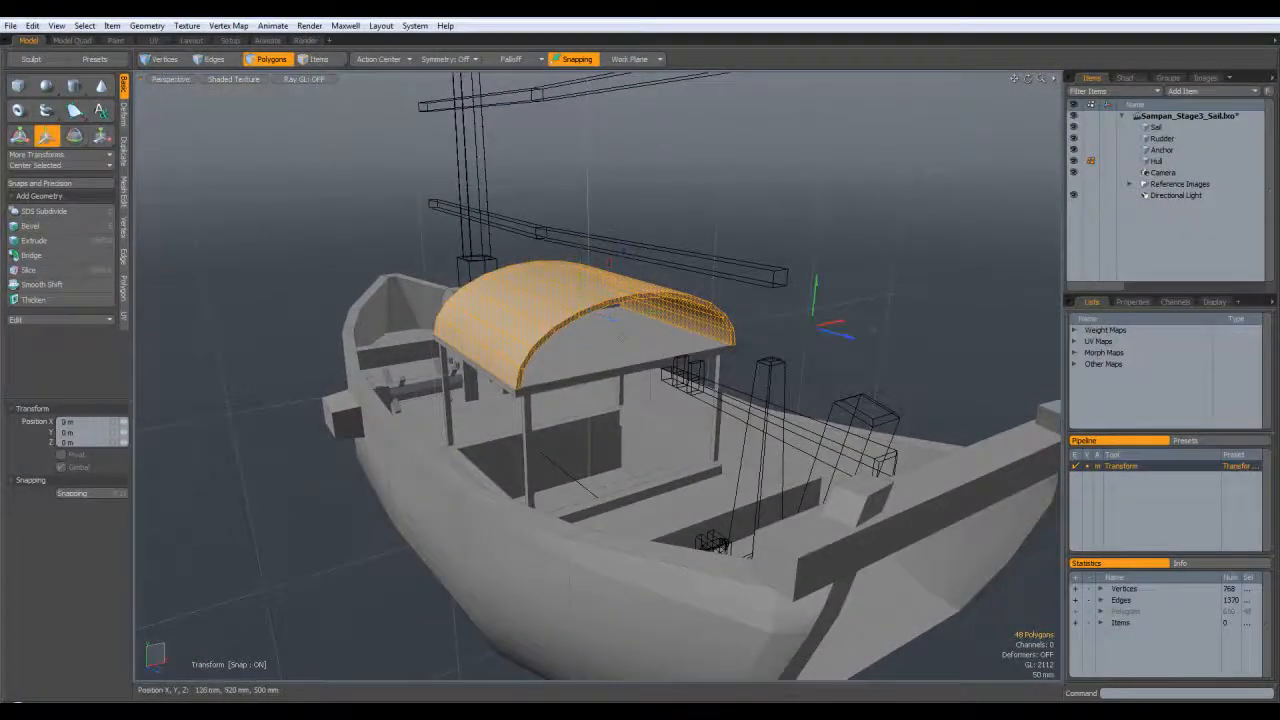
key("space")
left_click(616, 339)
key("Delete")
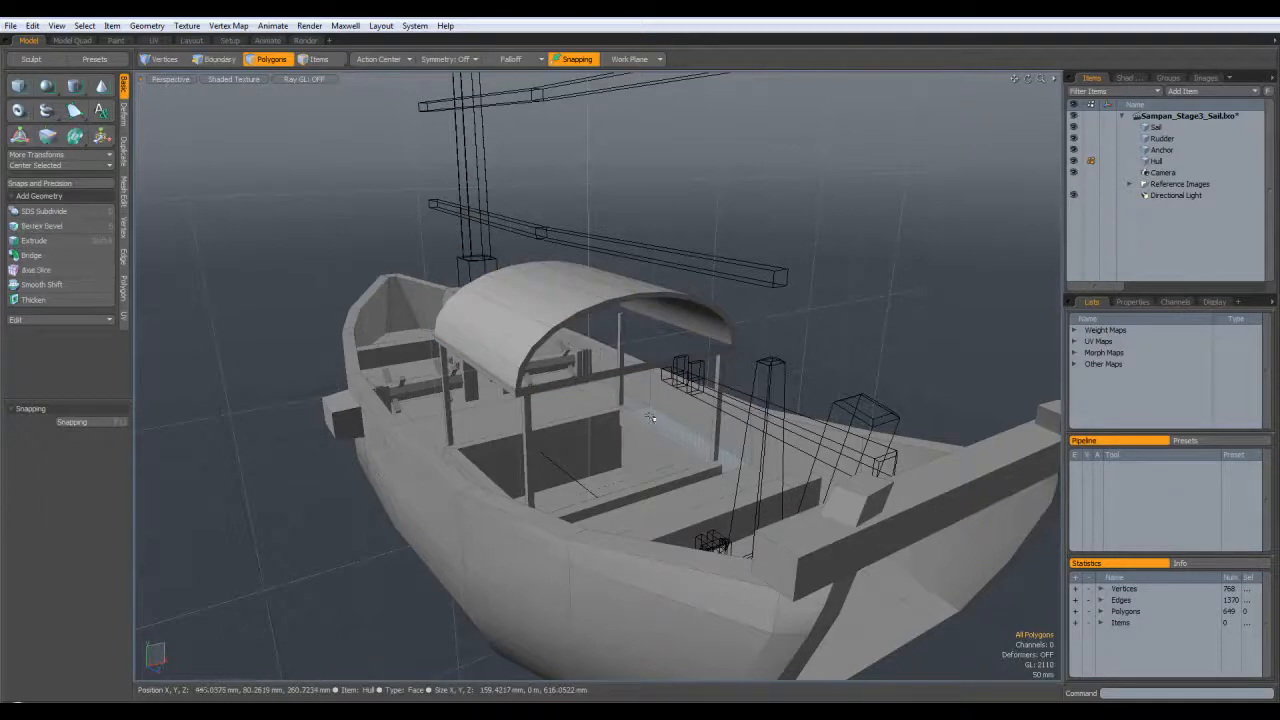
key("ctrl+z")
Step: Inset the canopy roof slab's top polygon by about 12.4 mm with Polygon Bevel and delete the inner polygon
left_click_drag(650, 418, 619, 377, "alt")
key("b")
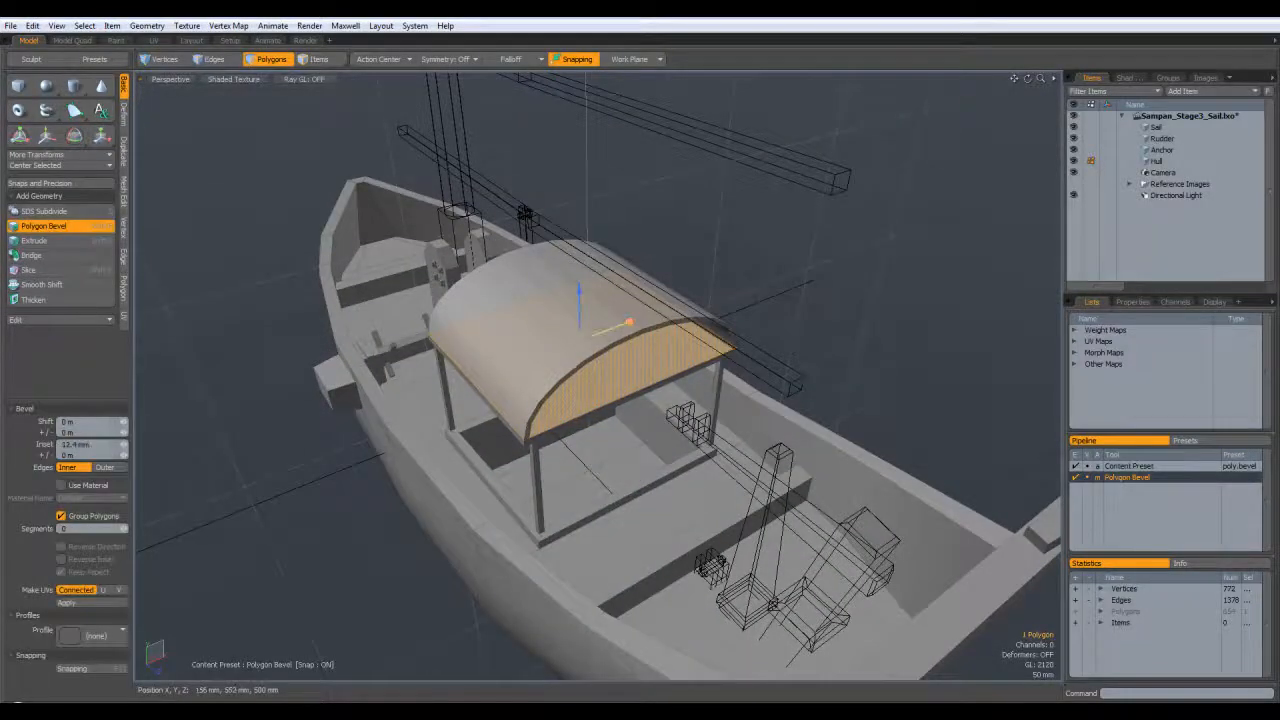
key("space")
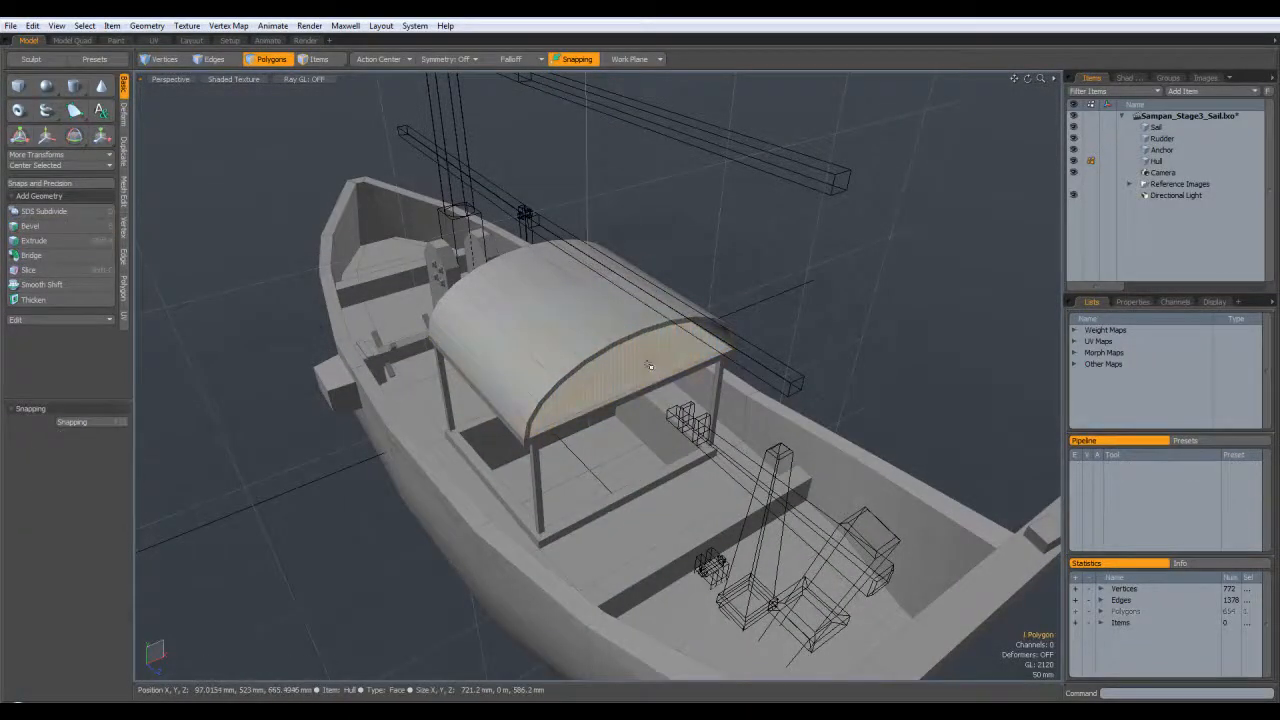
key("Delete")
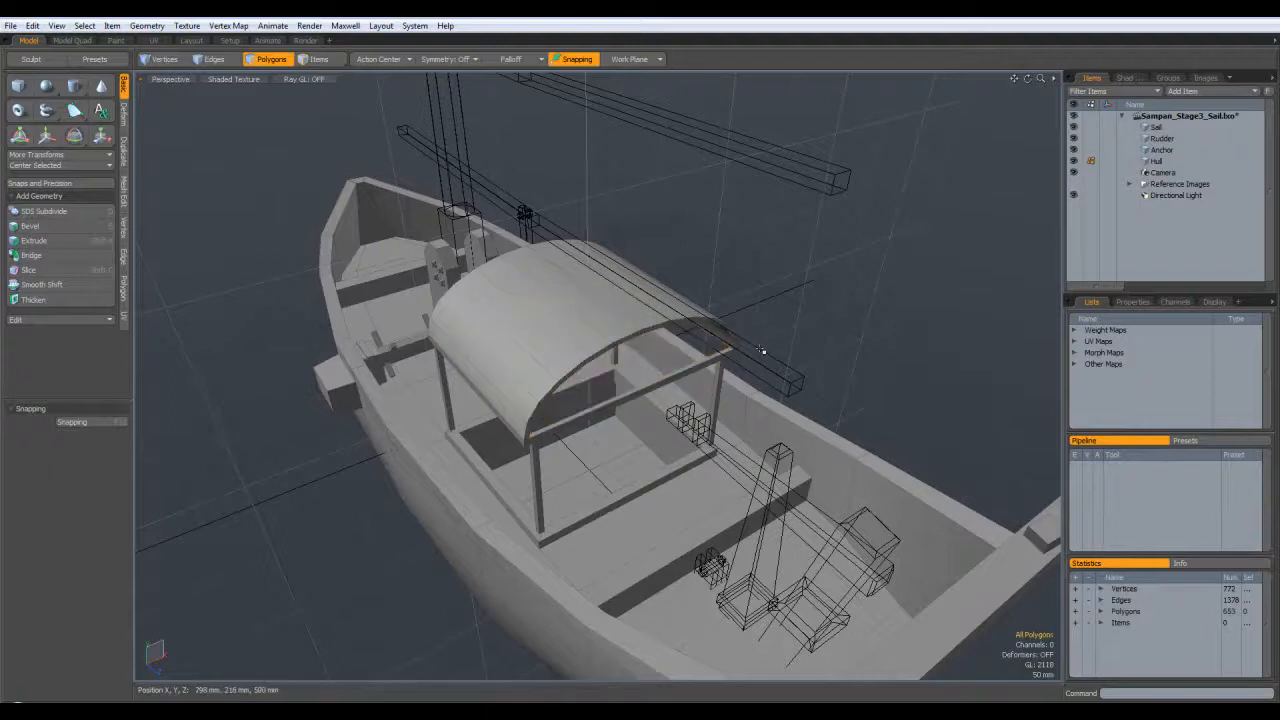
Step: Delete the canopy roof slab's bottom polygon to open the slab into a rectangular frame
left_click_drag(774, 357, 822, 238, "ctrl+alt")
left_click(552, 199)
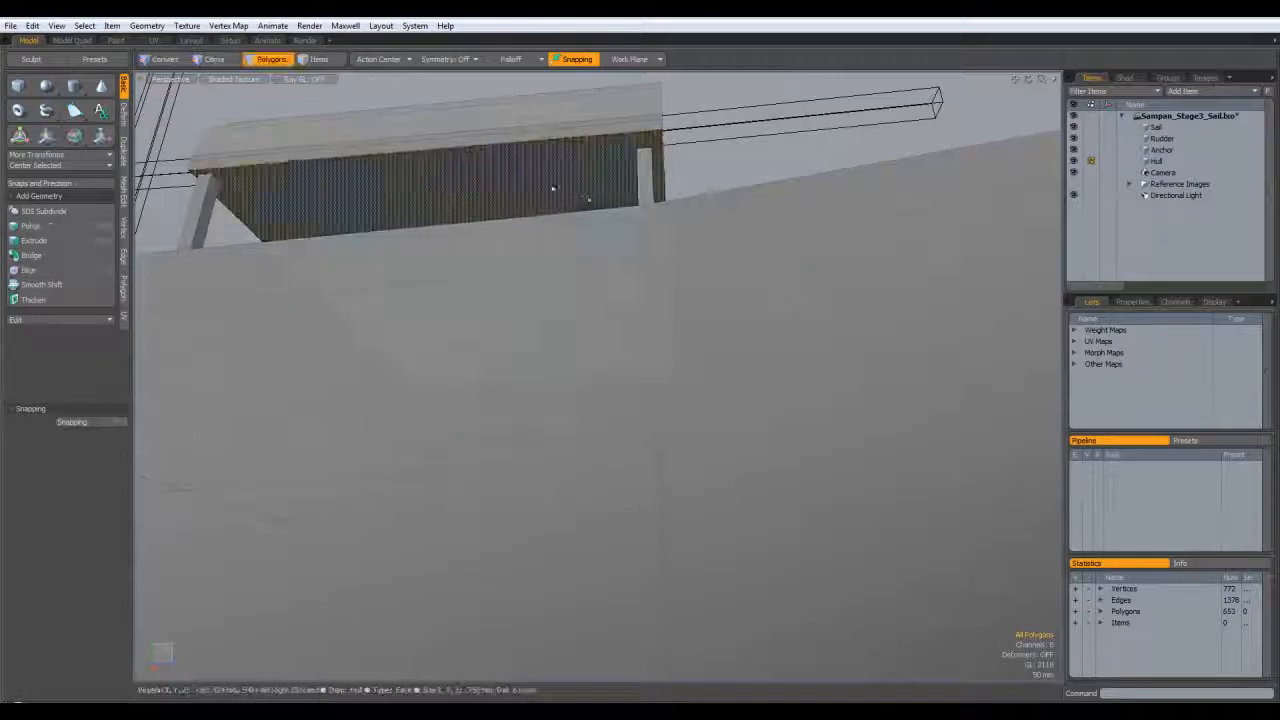
left_click_drag(552, 199, 623, 292, "alt")
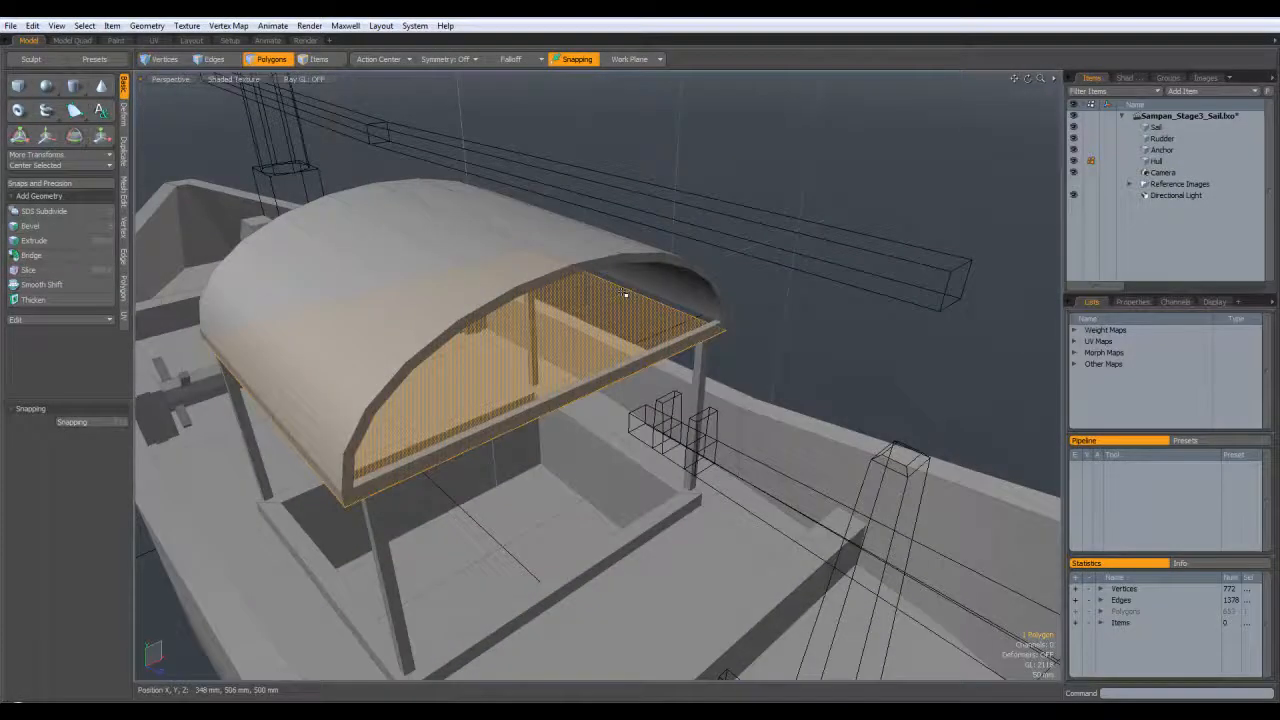
key("Delete")
Step: Select all polygons of the arched roof and hide them to expose the rectangular frame
left_click_drag(623, 292, 352, 318, "alt")
left_click_drag(455, 343, 440, 530, "alt")
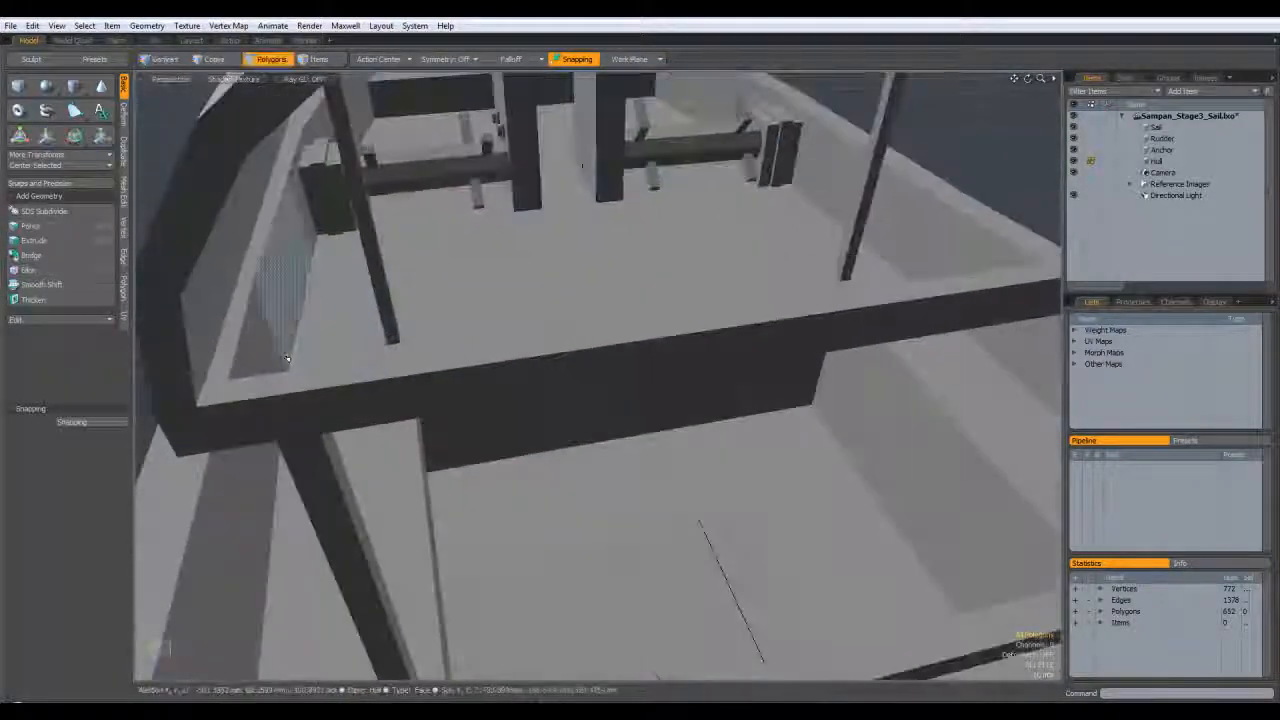
left_click(277, 385)
left_click_drag(277, 385, 262, 331, "alt")
left_click(356, 202)
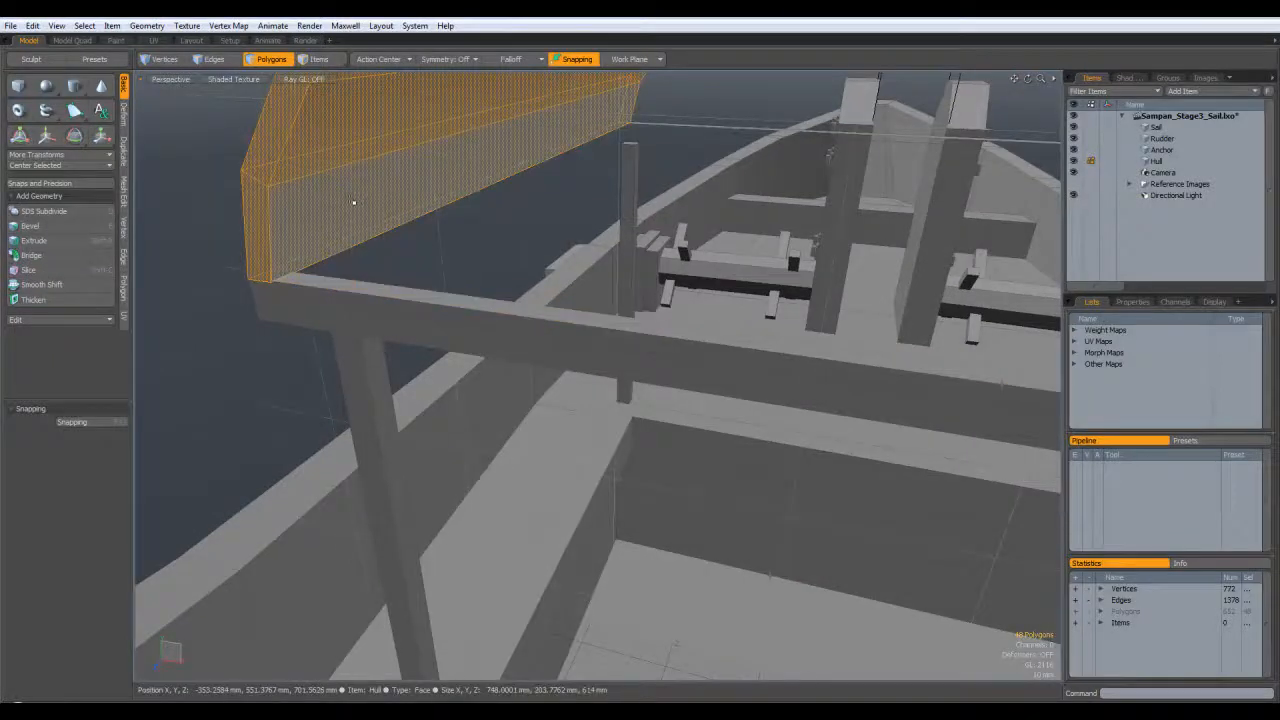
key("h")
Step: Select the four inner top edges of the rectangular frame and try an Edge Bevel on them
left_click_drag(352, 202, 560, 320, "alt")
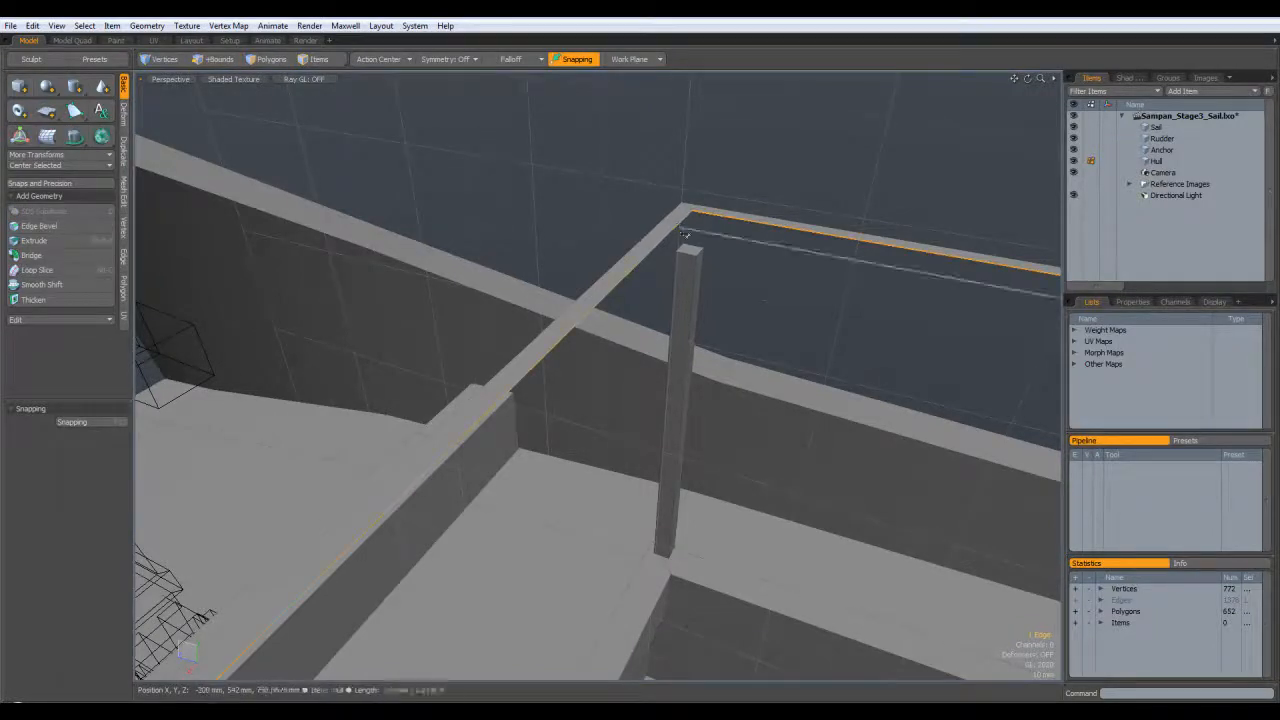
left_click_drag(814, 314, 565, 360, "alt")
key("b")
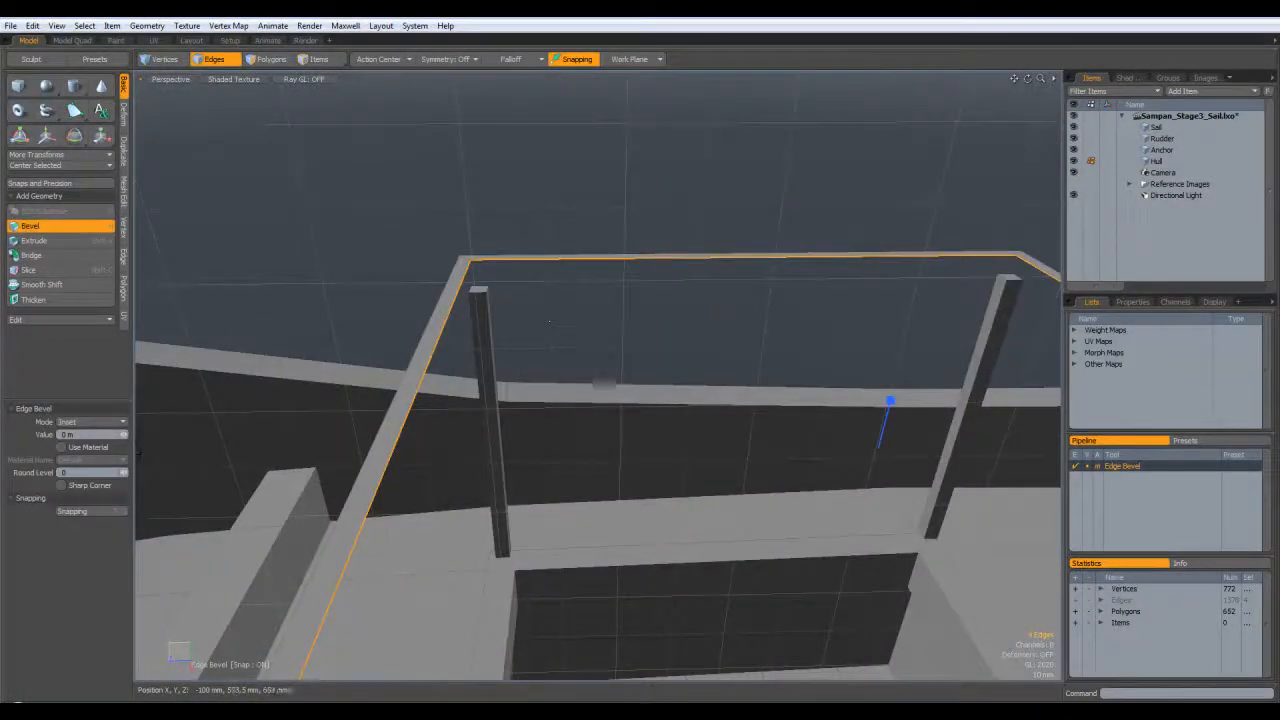
left_click_drag(891, 404, 892, 403)
left_click_drag(749, 413, 678, 391, "alt")
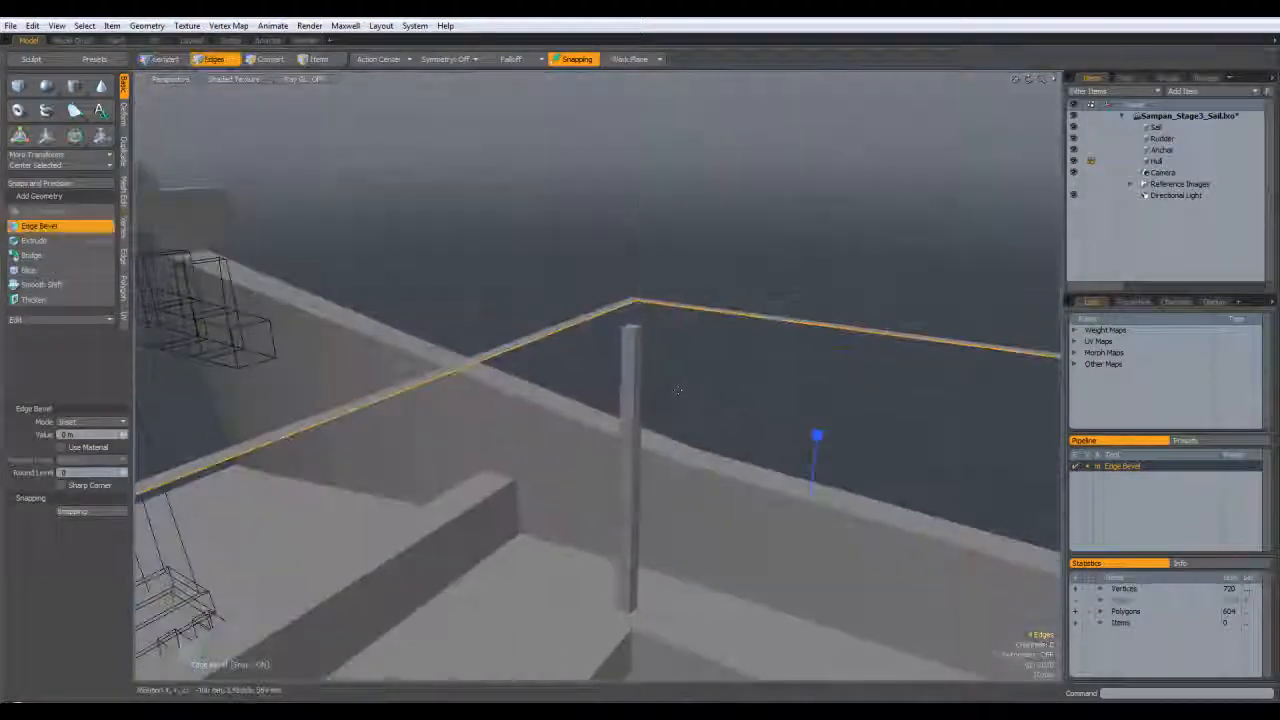
key("space")
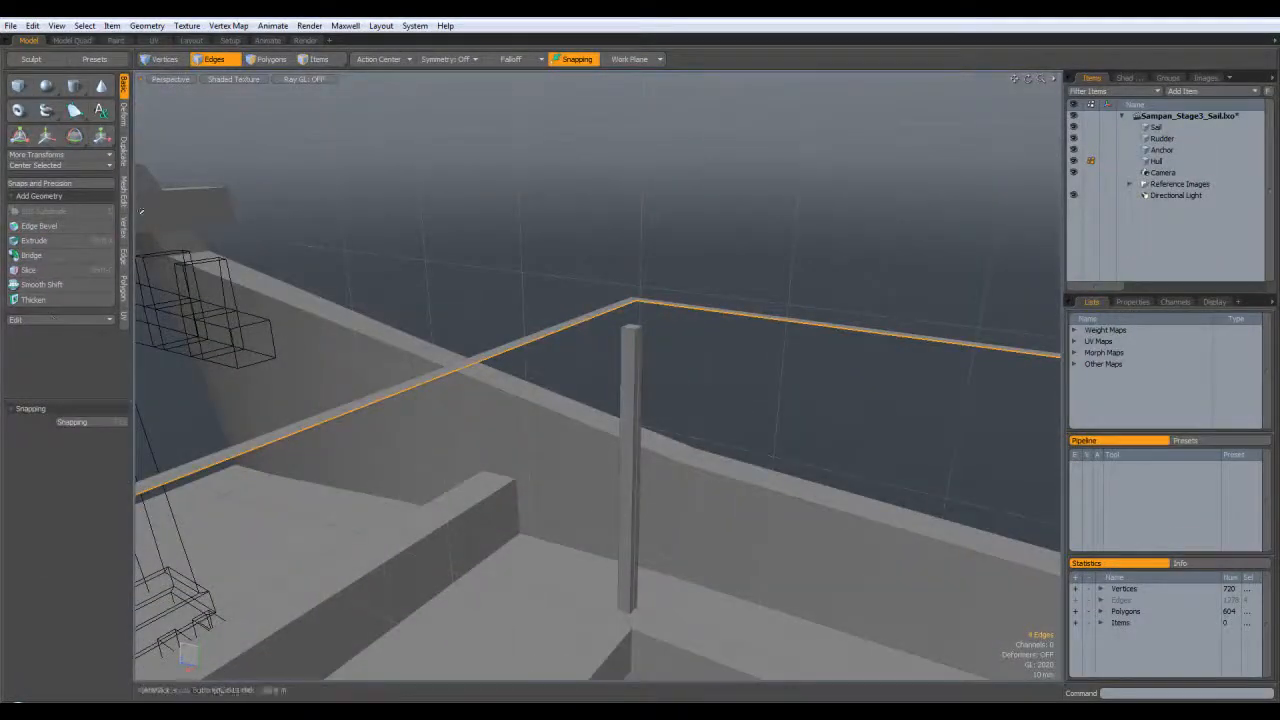
Step: Extend the frame's four inner edges downward by about 24.5 mm to form inner walls, and clear the edge selection
left_click(126, 262)
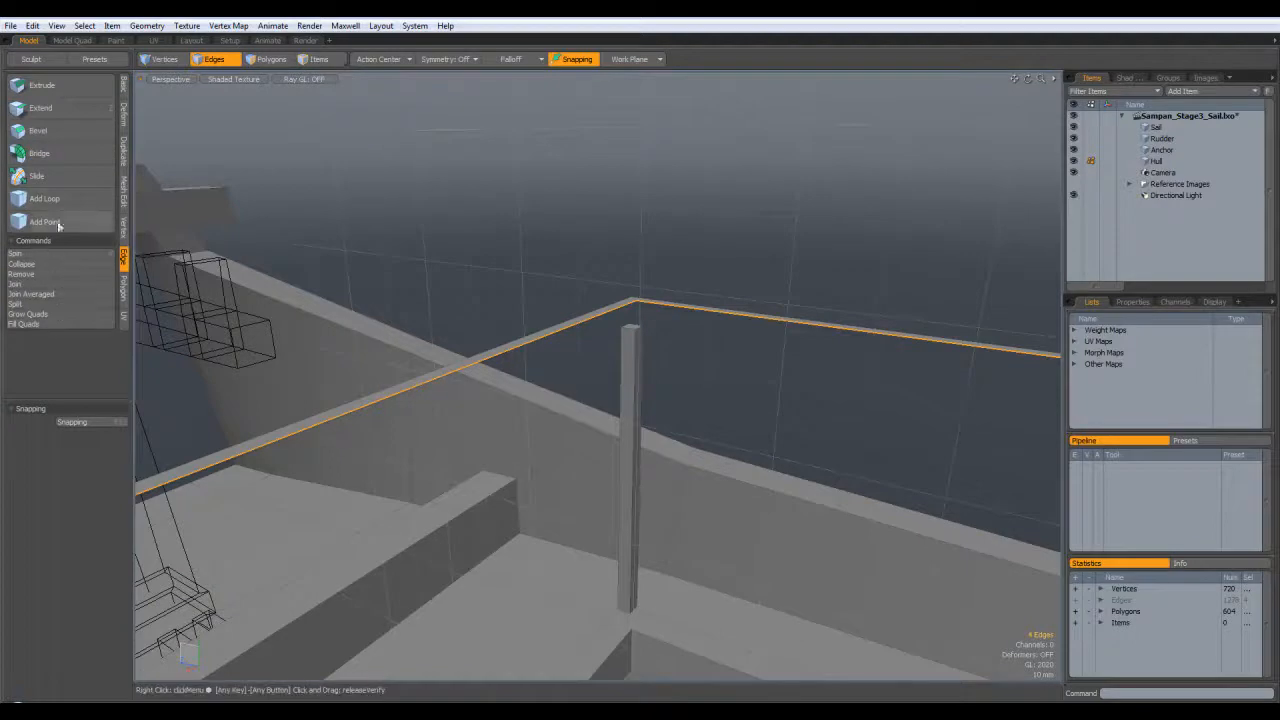
left_click(45, 108)
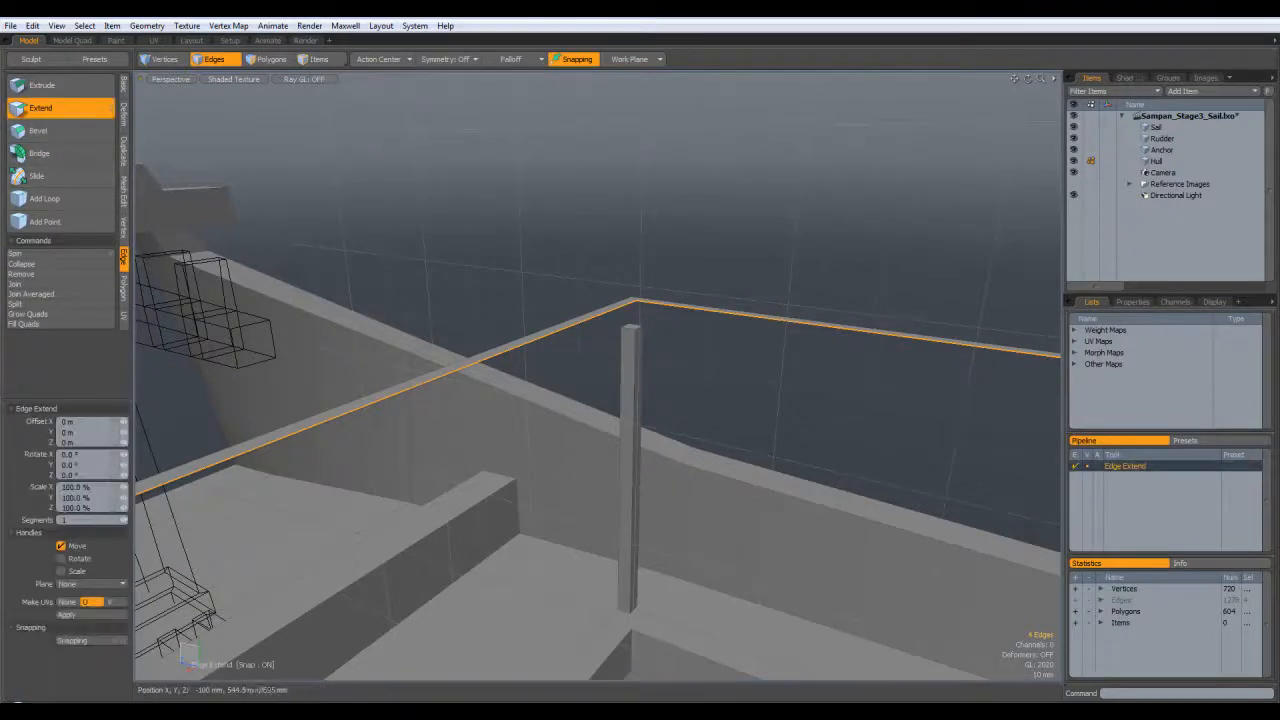
left_click_drag(815, 443, 811, 476)
mouse_move(684, 476)
left_mouse_down("alt")
mouse_move(783, 403)
mouse_move(735, 455)
mouse_move(706, 463)
left_mouse_up("alt")
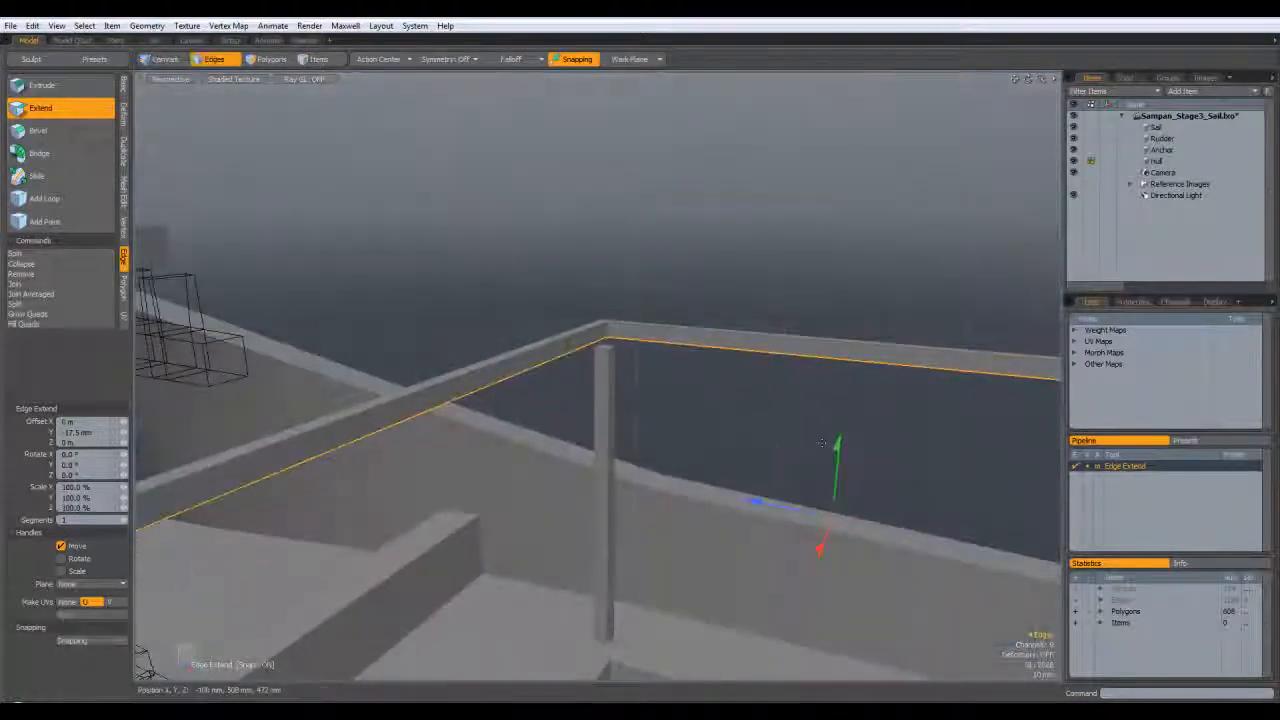
left_click_drag(840, 450, 838, 469)
left_click_drag(760, 466, 781, 398, "alt")
left_click_drag(859, 386, 859, 380)
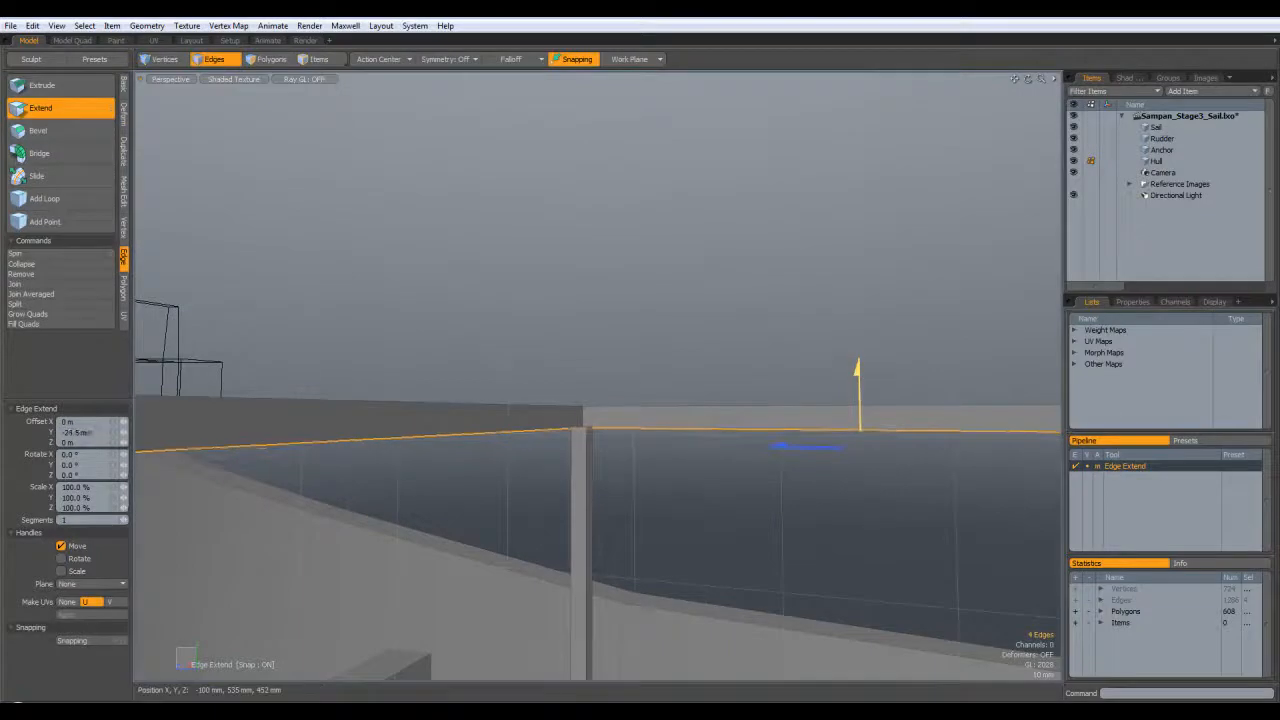
key("space")
left_click(665, 316)
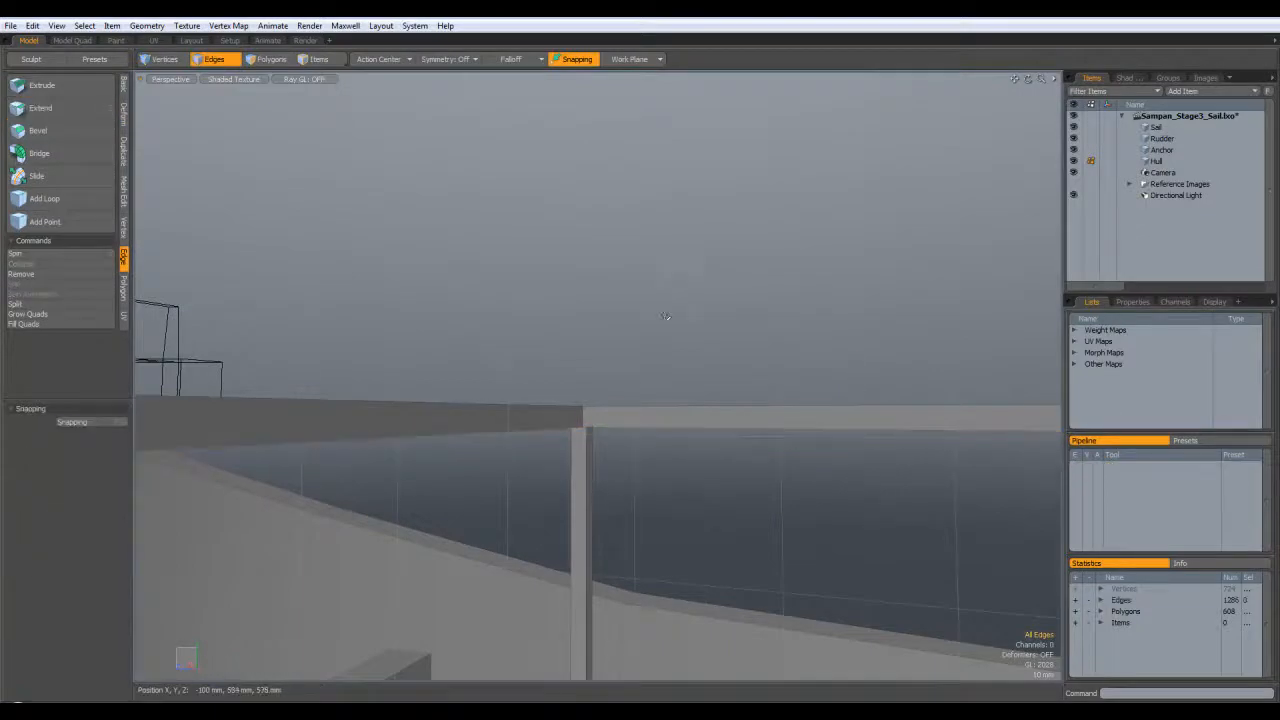
Step: Unhide the arched roof to check it against the frame, and hide its polygons again
left_click_drag(457, 341, 450, 379, "alt")
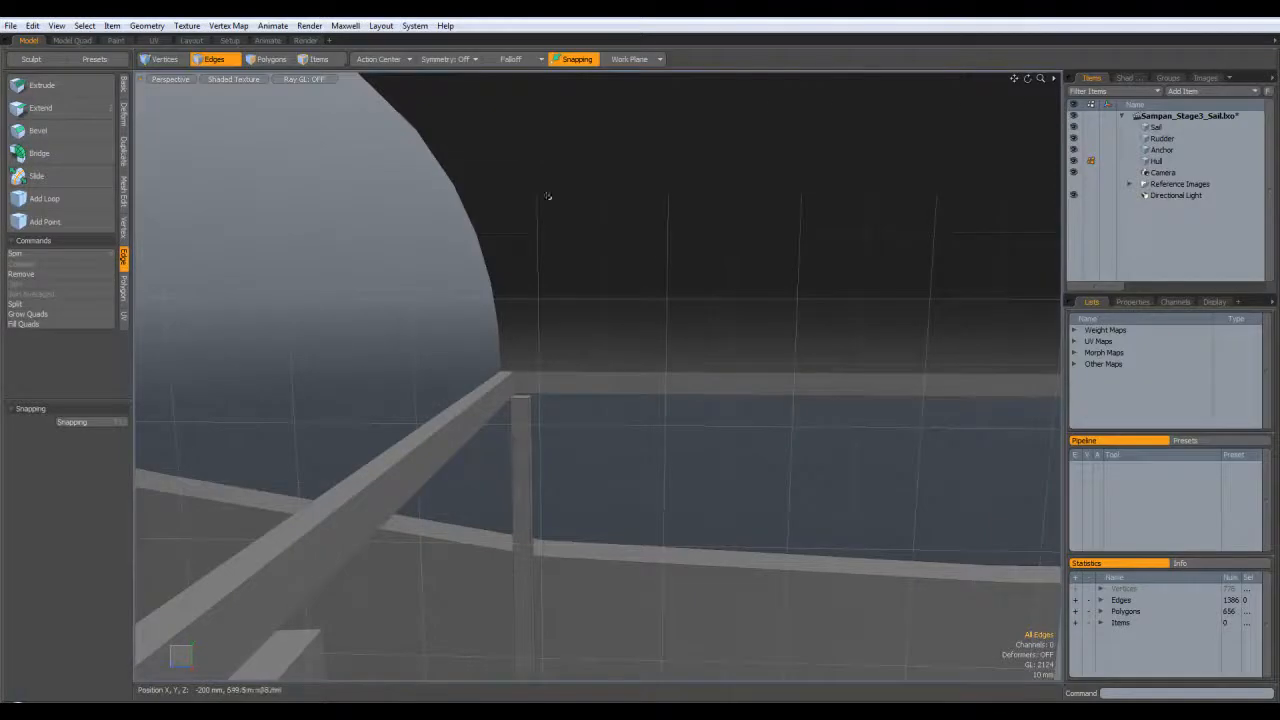
left_click(268, 59)
double_click(563, 210)
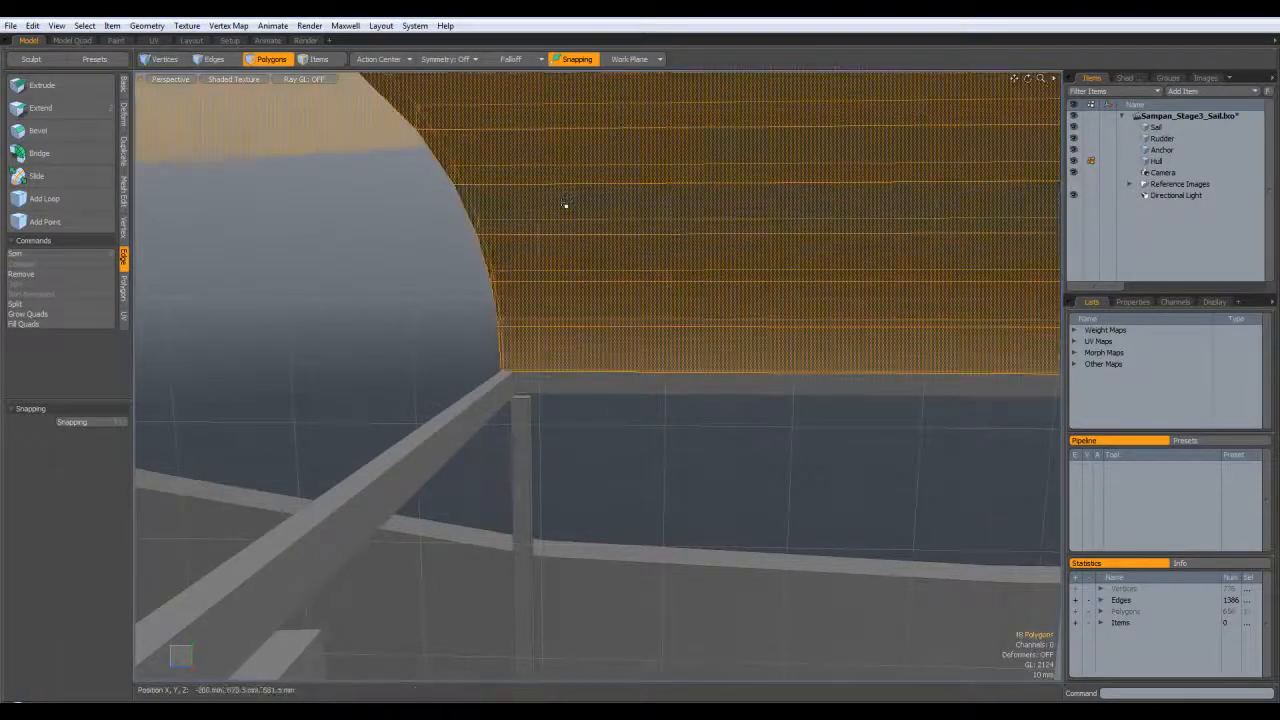
key("h")
Step: Move the inner wall face along one side of the rectangular canopy frame outward by 16 mm in X
left_click_drag(563, 210, 712, 290, "alt")
left_click(708, 294)
left_click_drag(620, 362, 295, 213, "alt")
left_click_drag(395, 270, 756, 563, "alt")
key("w")
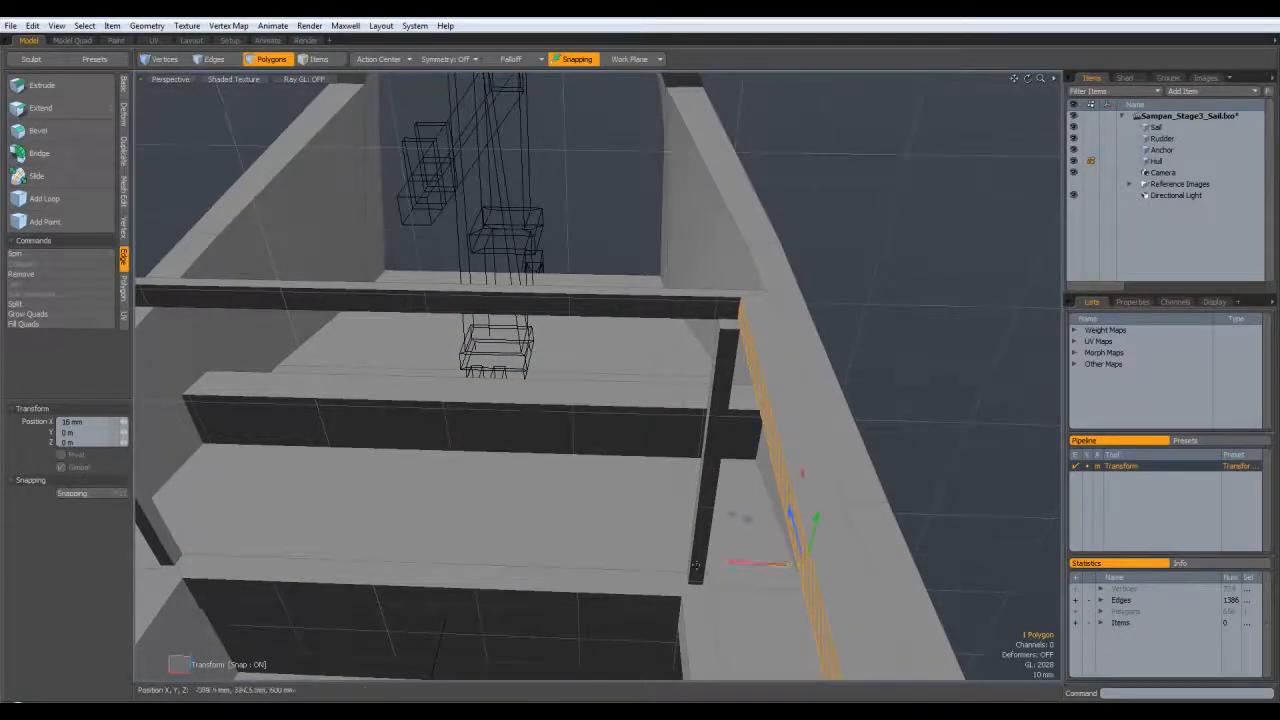
Step: Move the inner wall face on the opposite side of the canopy frame by -16 mm in X and clear the selection
key("space")
left_click(468, 480)
left_click_drag(420, 460, 490, 462, "alt")
left_click(163, 350)
key("w")
key("shift+a")
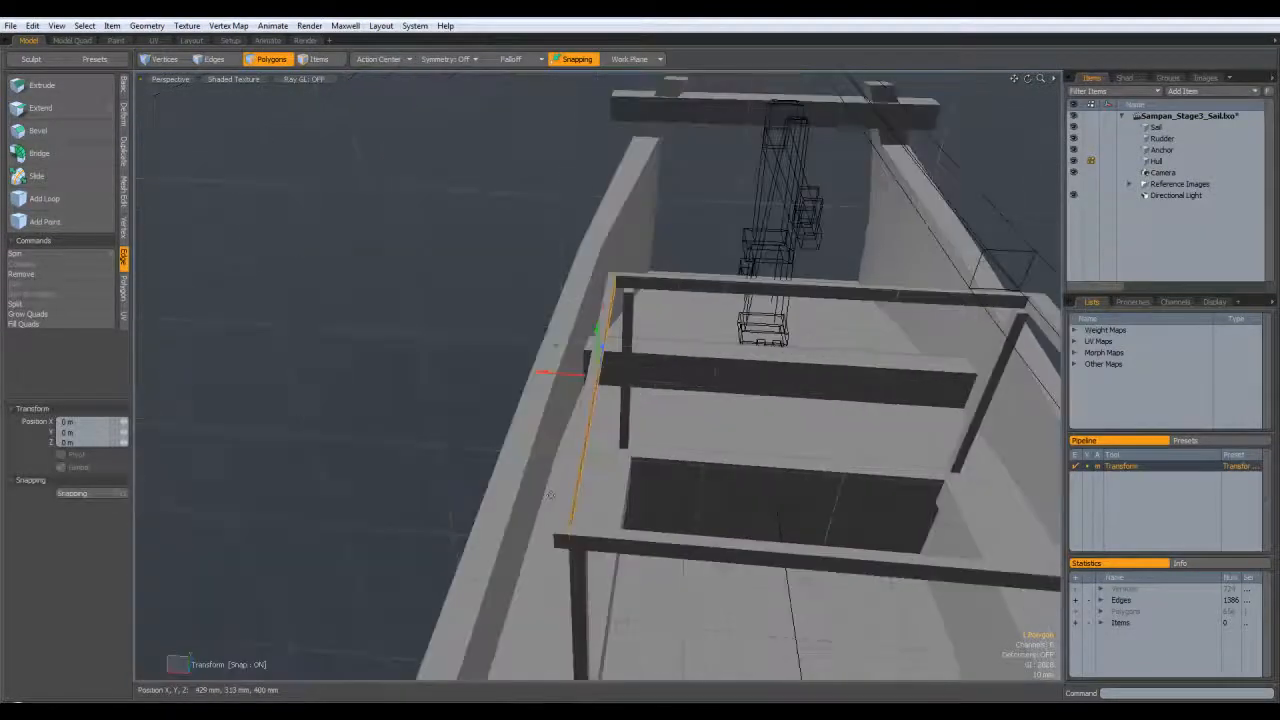
left_click_drag(540, 400, 660, 400, "ctrl+alt")
left_click_drag(600, 300, 550, 520, "alt+shift")
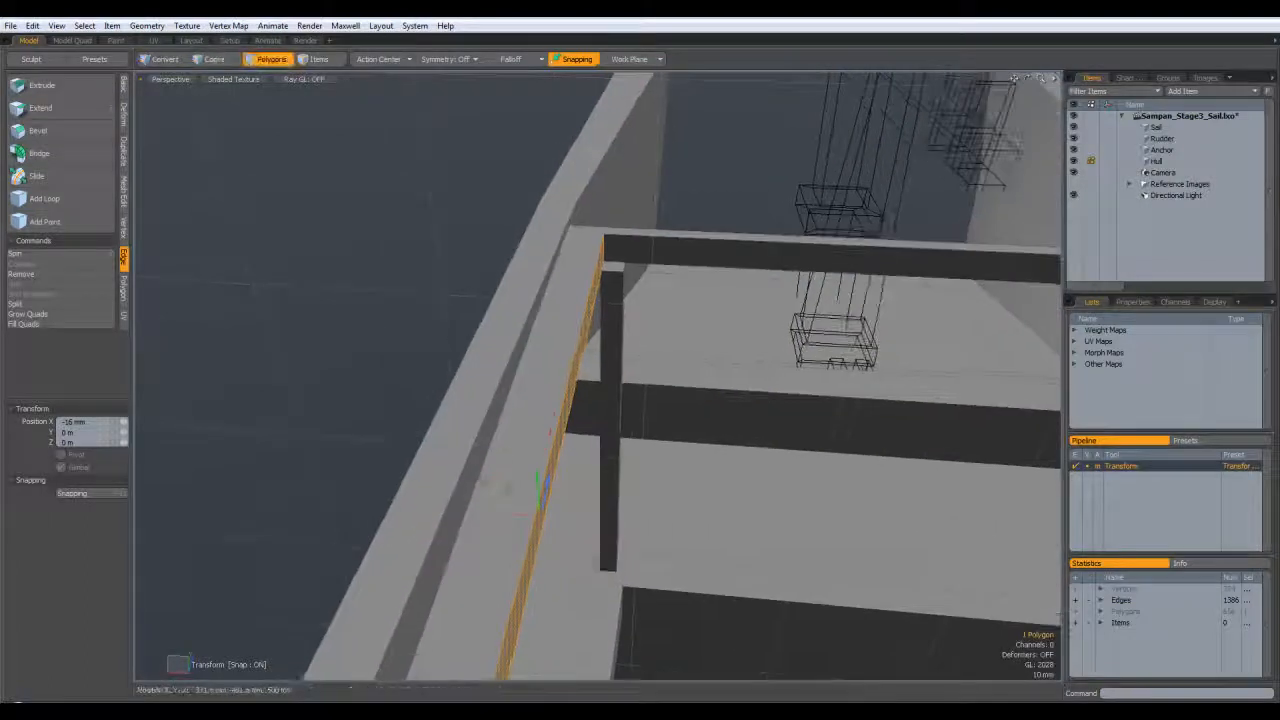
key("q")
left_click(736, 501)
Step: Unhide the arched roof to check the frame from below, and hide the roof polygons again
key("u")
left_click_drag(792, 489, 607, 308, "alt")
key("3")
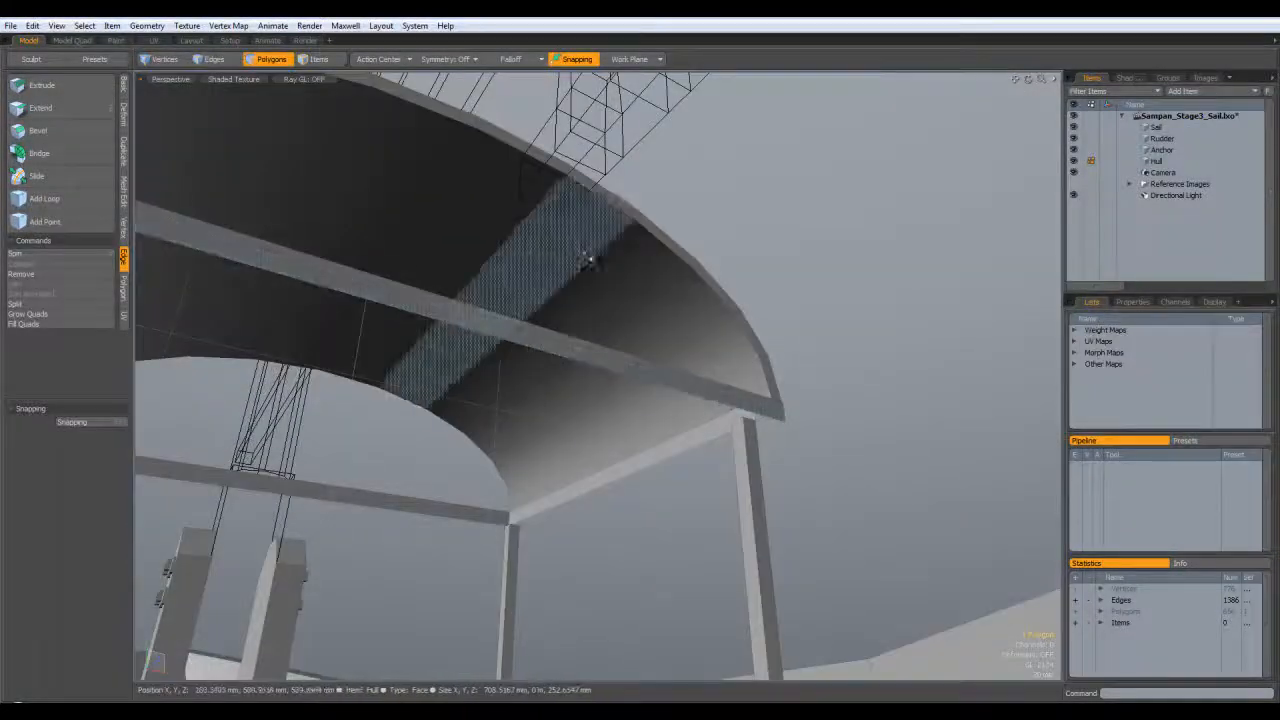
double_click(584, 252)
key("h")
left_click_drag(825, 459, 767, 414, "alt")
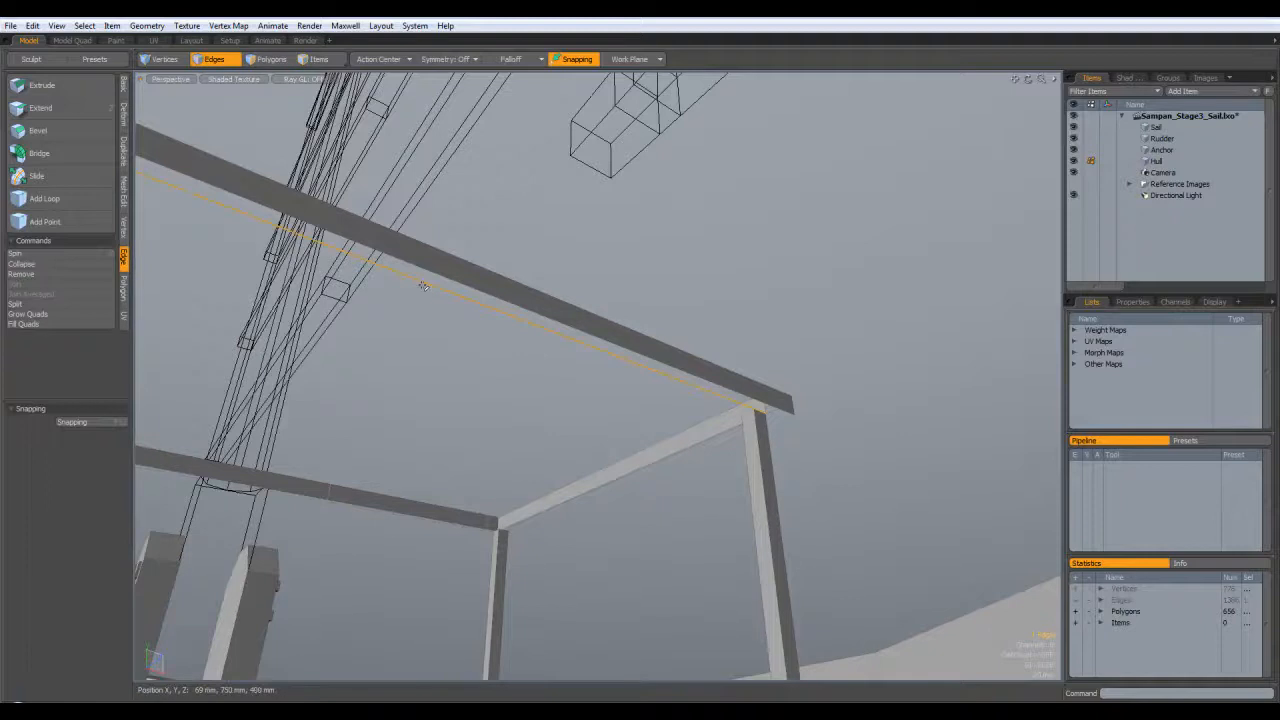
Step: Select the inner and outer bottom edges around the rectangular frame and bridge them to close its underside
left_click_drag(620, 390, 430, 385, "alt")
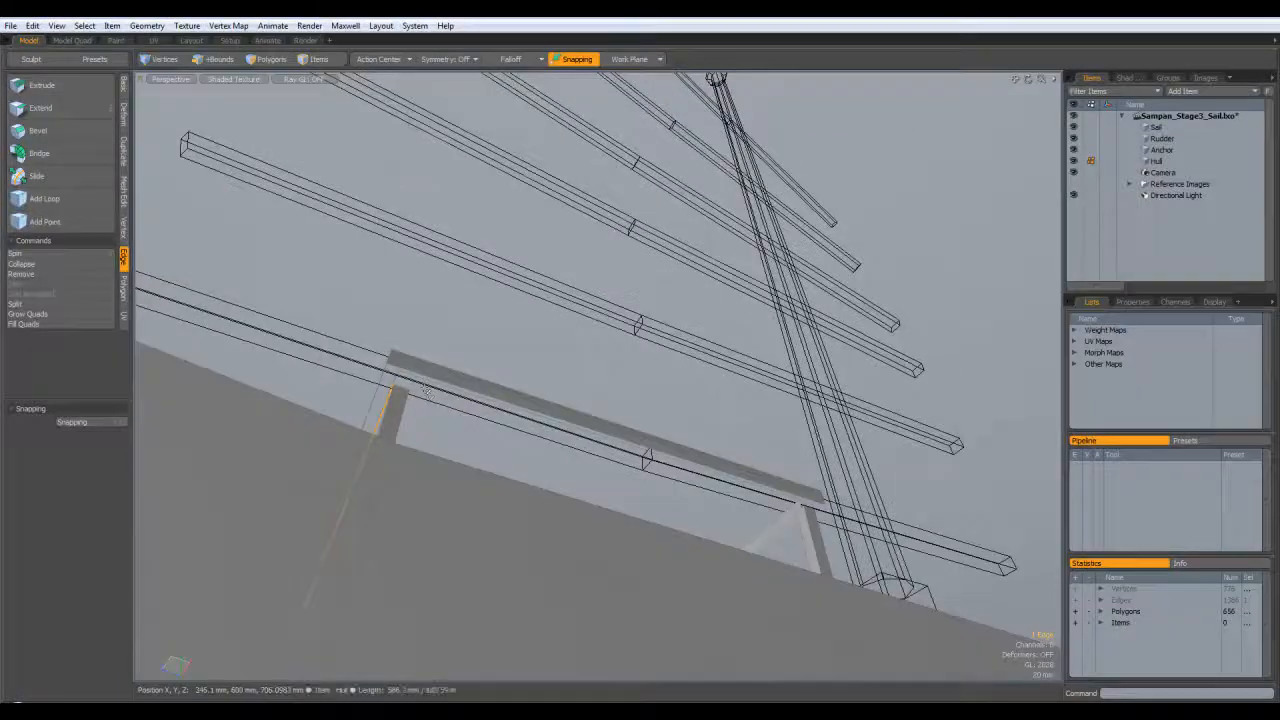
left_click_drag(517, 412, 640, 320, "alt")
left_click(80, 155)
key("space")
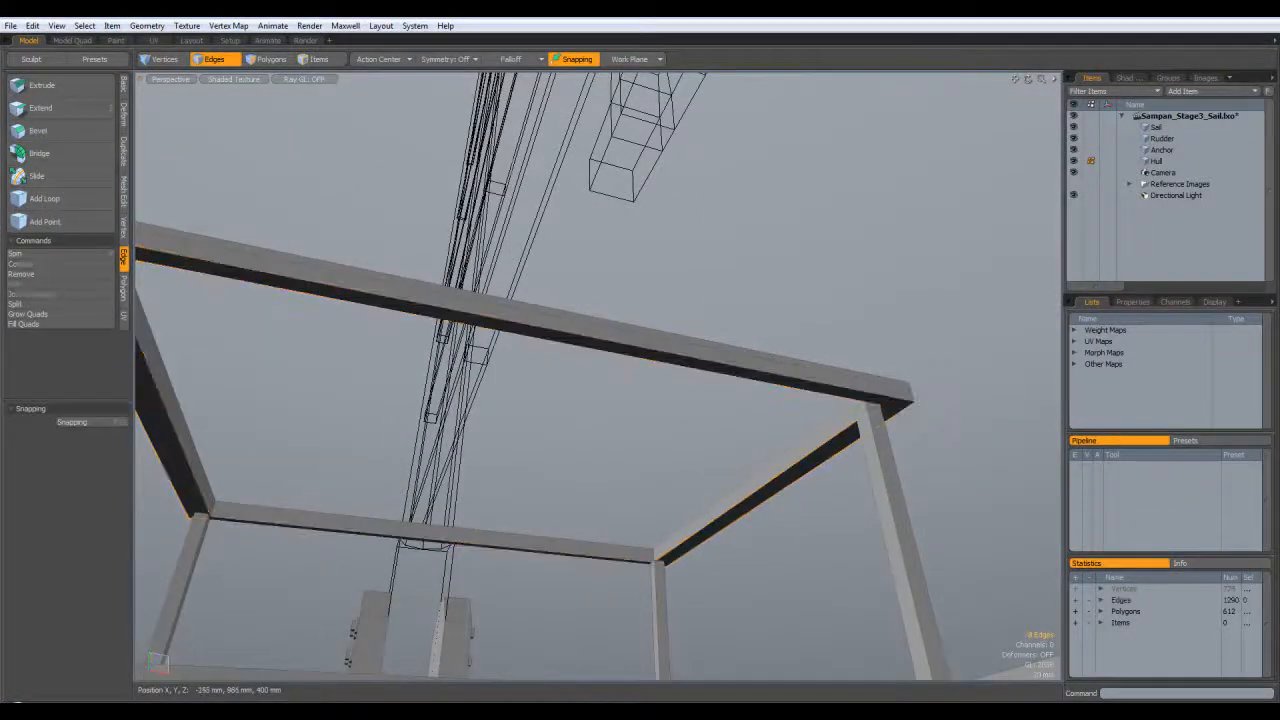
Step: Unhide the arched roof and inspect the canopy on the hull from several angles
key("u")
left_click_drag(655, 370, 872, 416, "alt")
left_click_drag(560, 433, 571, 436, "alt")
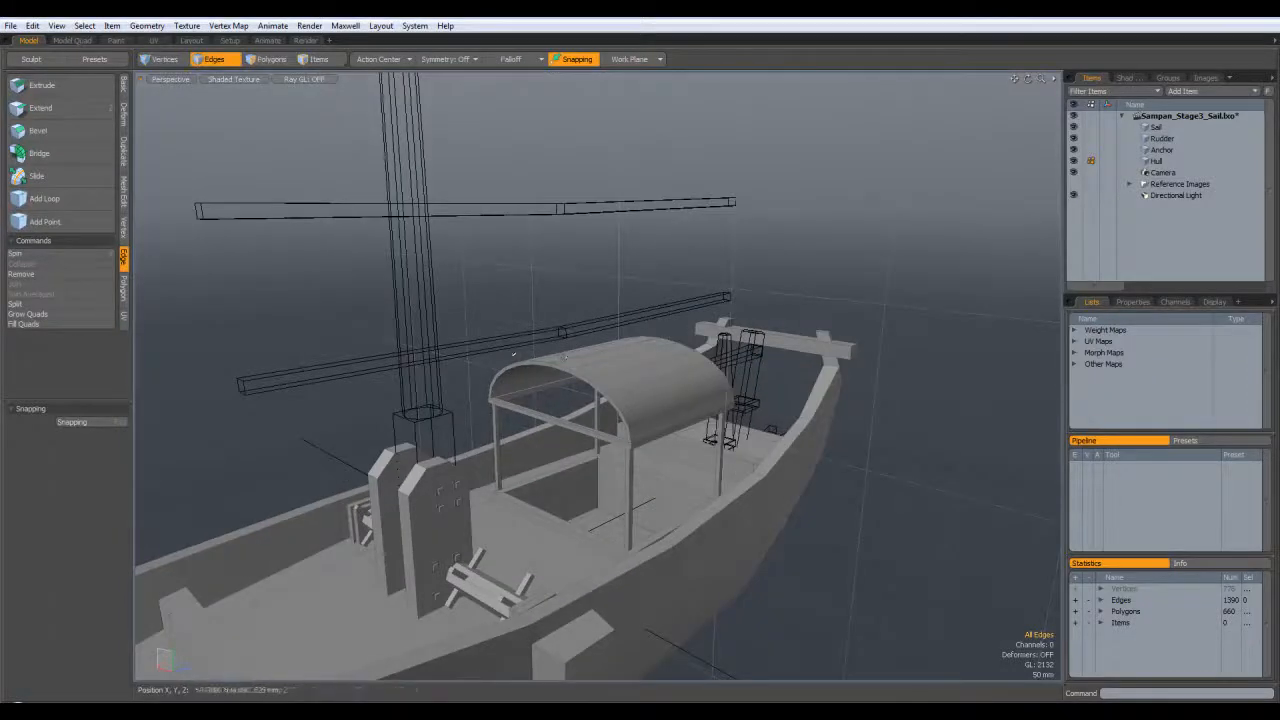
left_click_drag(588, 397, 614, 388, "alt")
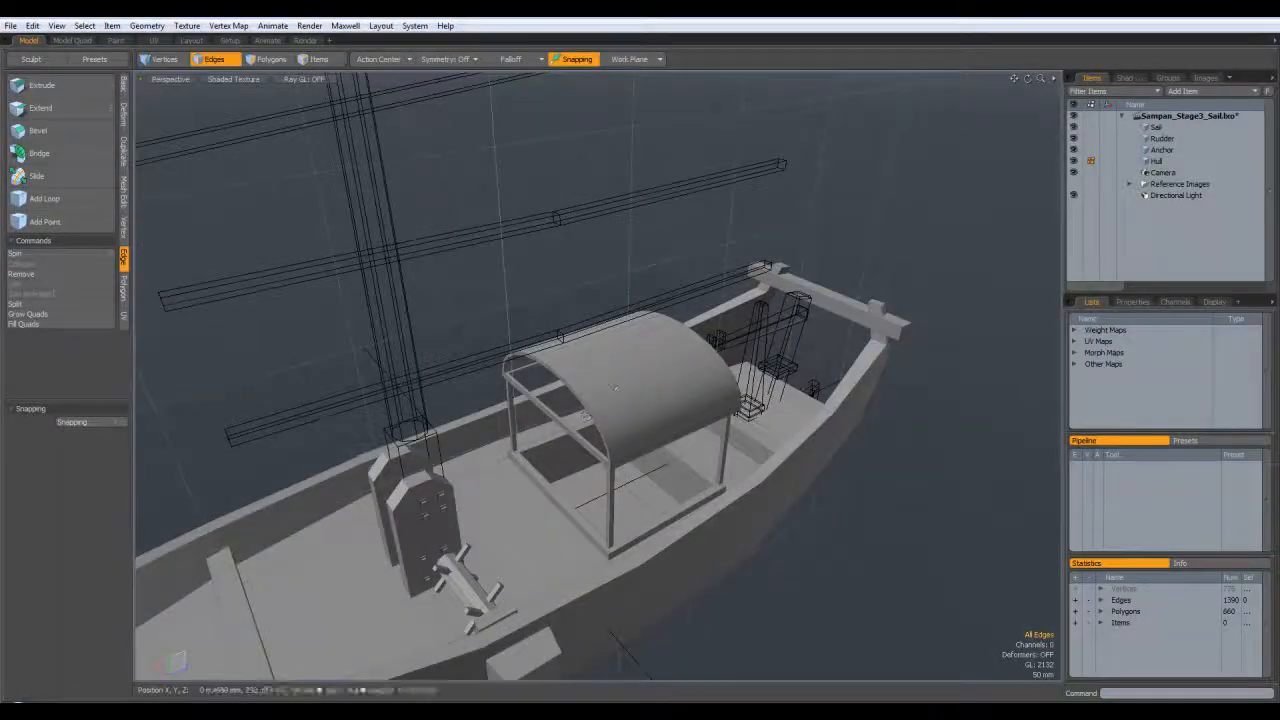
left_click_drag(625, 341, 605, 401, "alt")
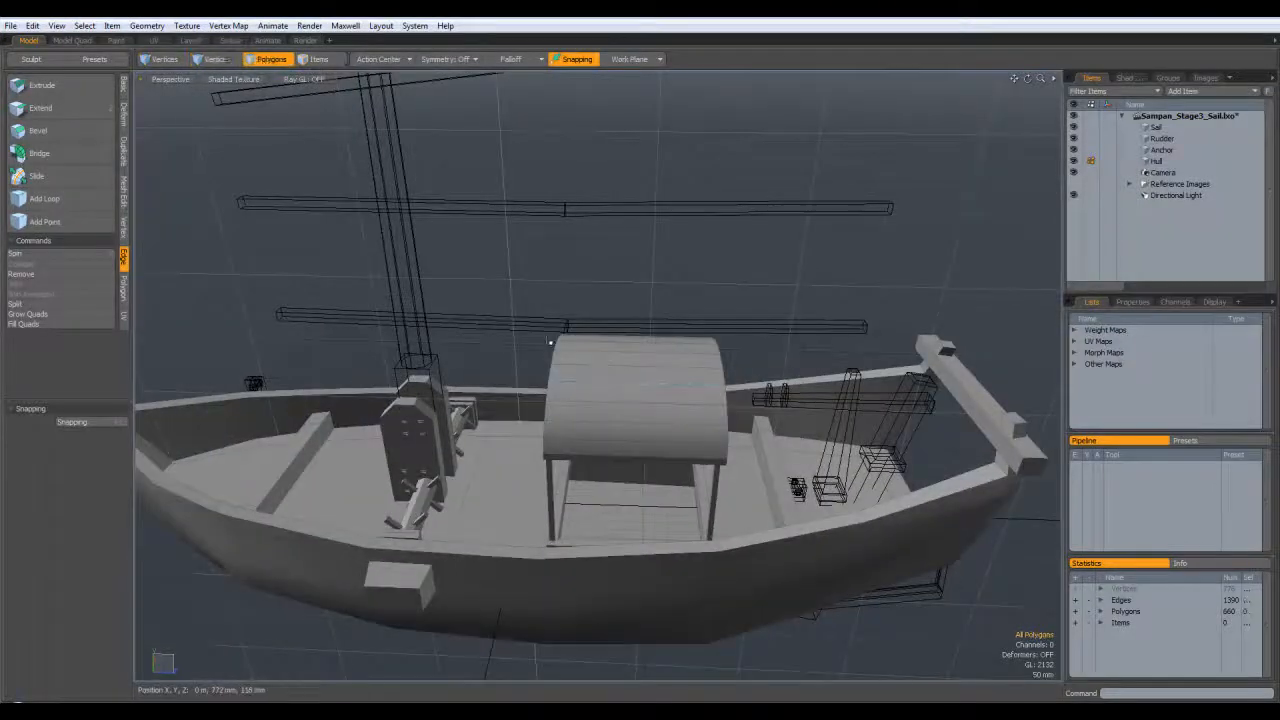
Step: Add two symmetrical edge loops at 3.5% to the arched roof with Loop Slice and clear the selection
left_click(638, 367)
double_click(639, 367)
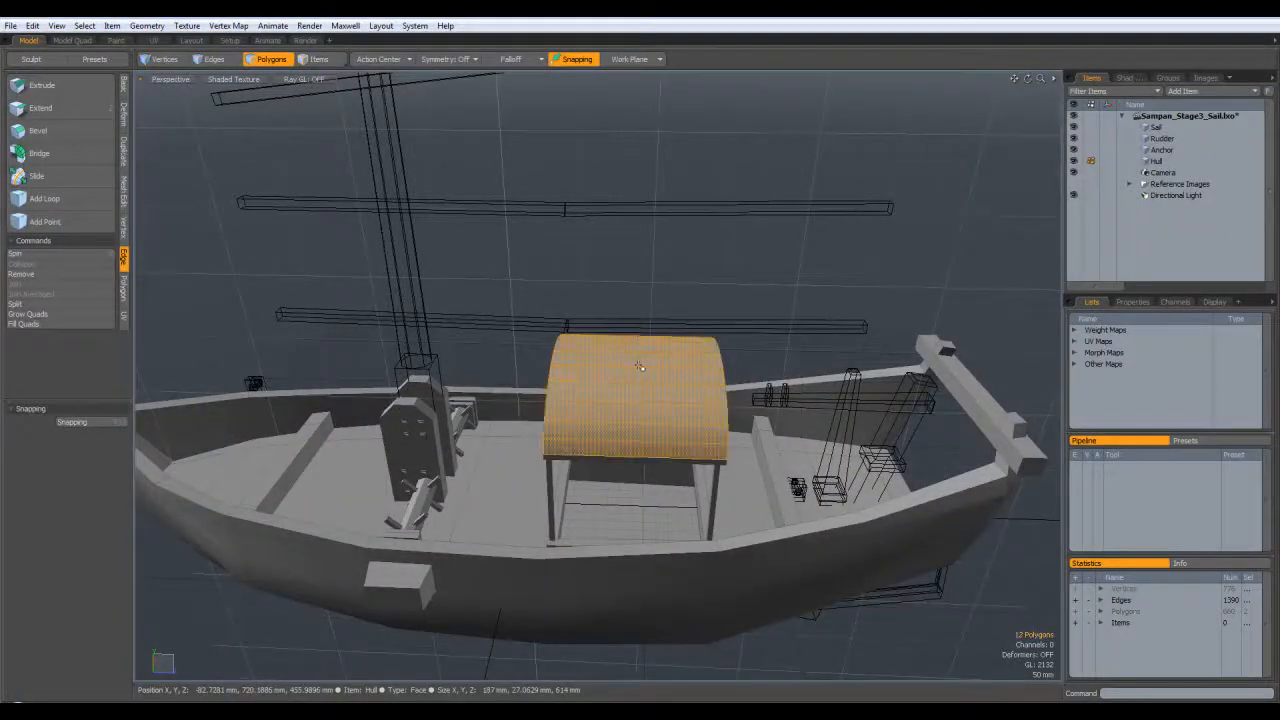
key("alt+c")
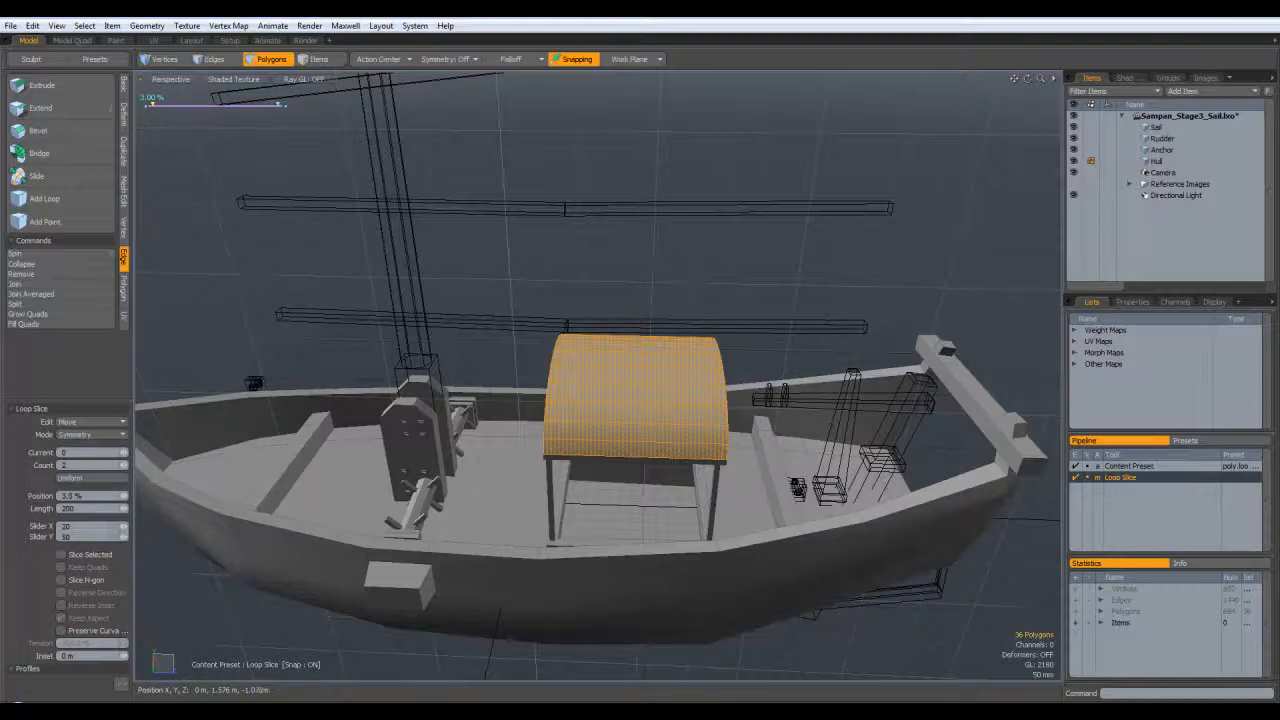
key("q")
left_click(514, 274)
Step: Show the reference images and compare the hull's deck layout with them from several angles
left_click_drag(514, 274, 897, 289, "alt")
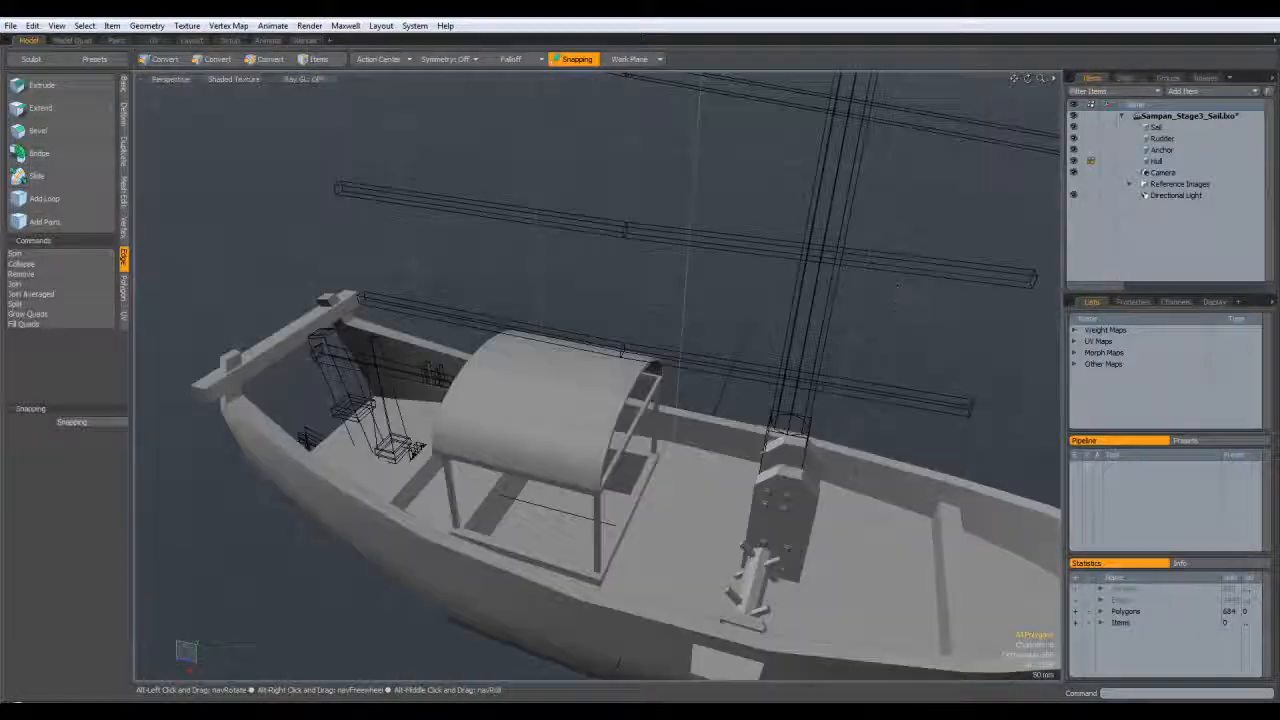
left_click_drag(746, 386, 716, 375, "alt")
scroll(808, 437, "down", 4)
left_click_drag(800, 437, 656, 422, "alt")
left_click_drag(656, 422, 606, 382, "alt")
left_click_drag(502, 425, 525, 452, "alt")
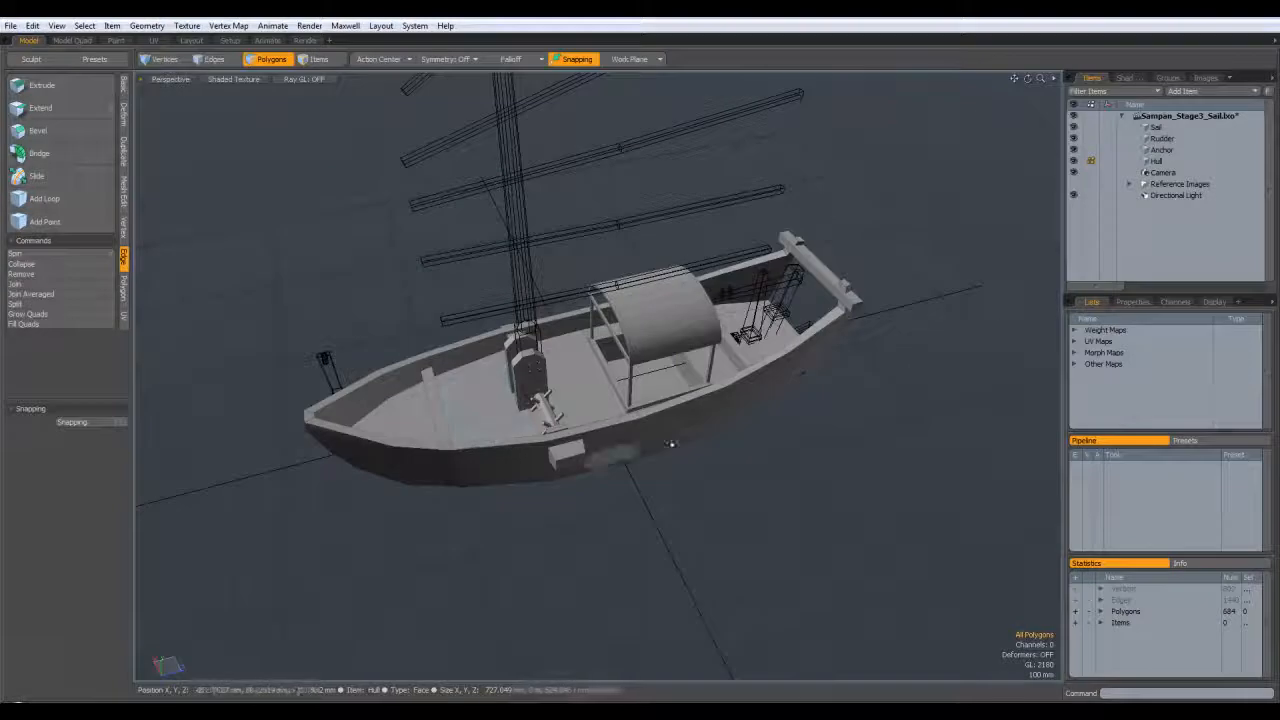
left_click(1074, 184)
left_click_drag(640, 400, 598, 346, "alt")
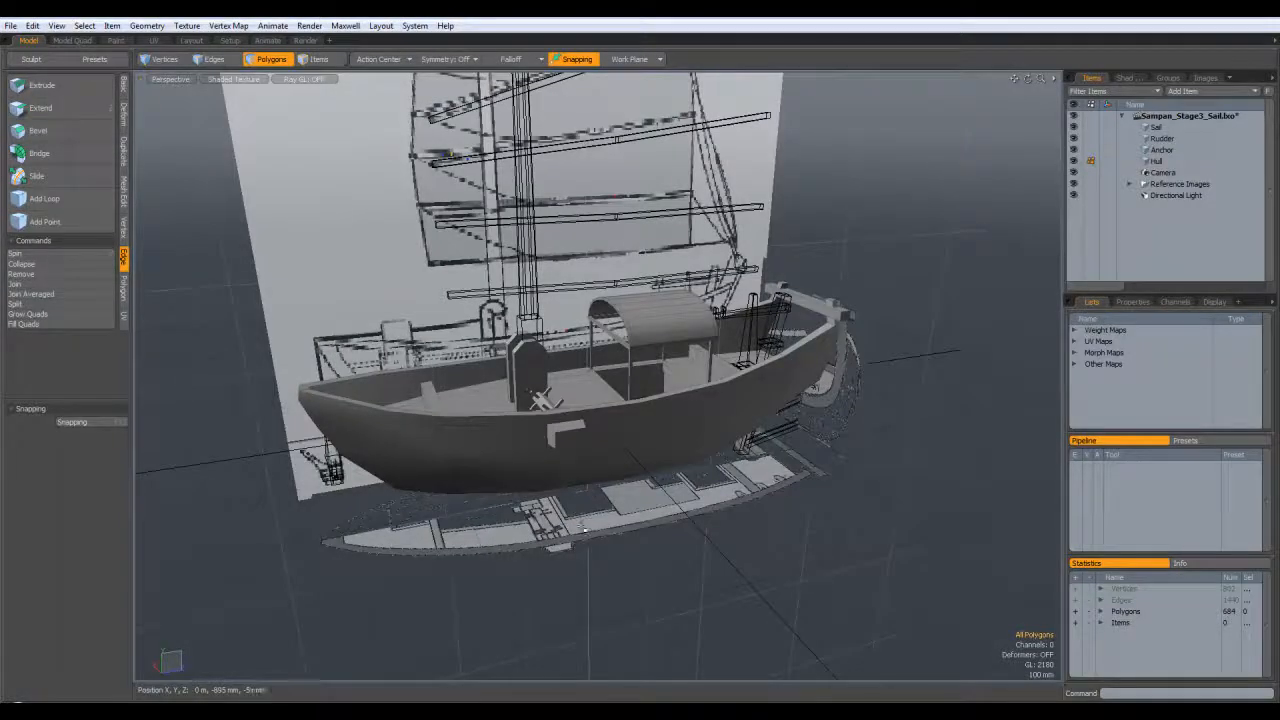
left_click_drag(596, 517, 580, 418, "alt")
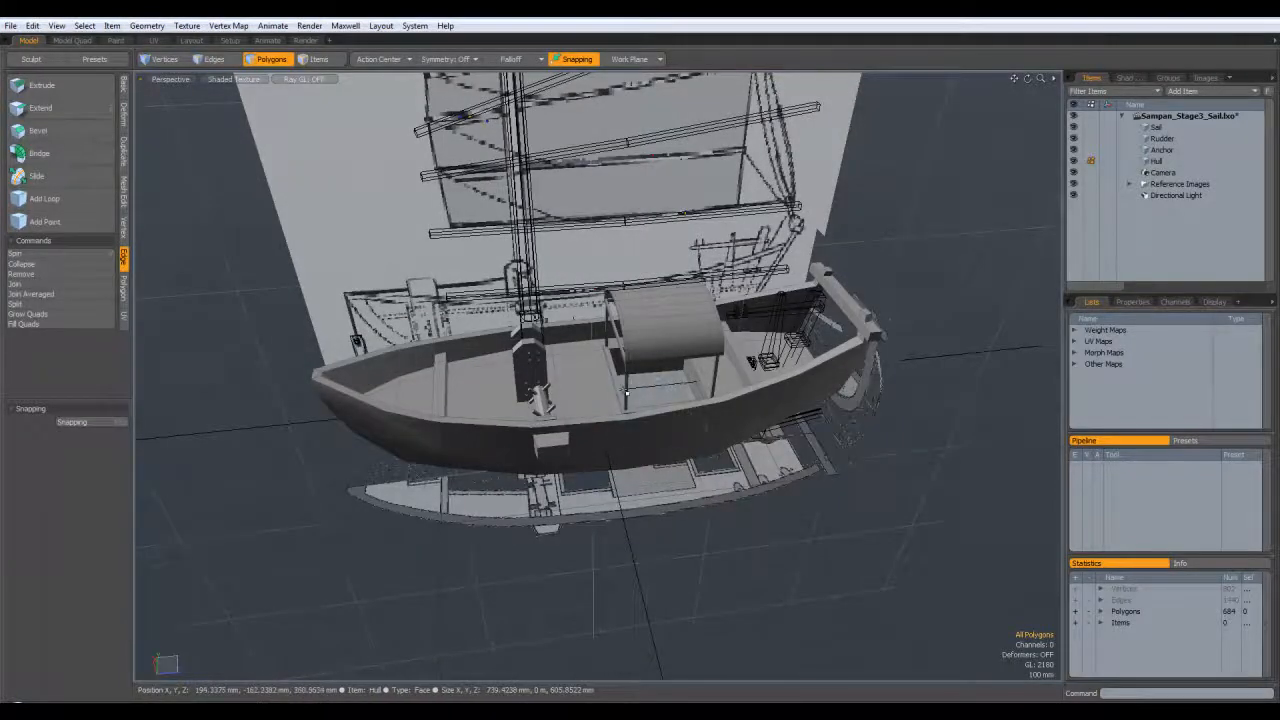
left_click_drag(640, 388, 660, 440, "alt")
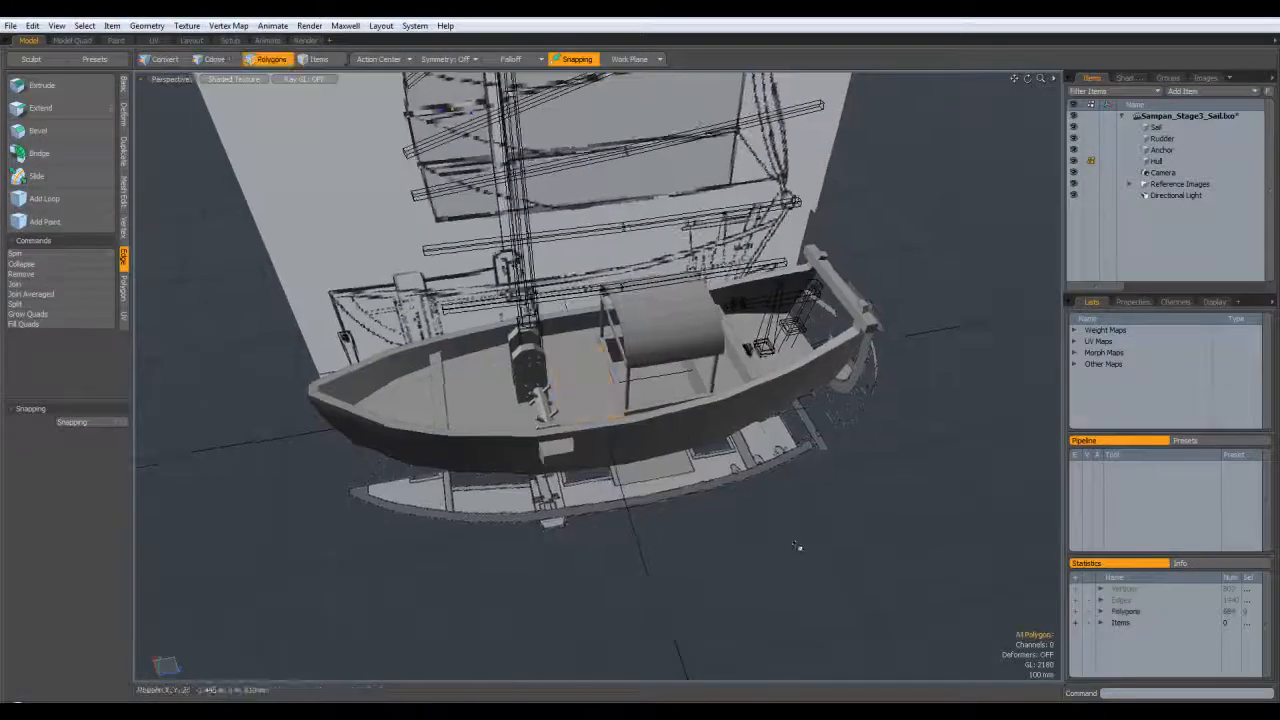
Step: Create a box about 290 x 120 x 245 mm in the Hull mesh, between the mast supports and the canopy
key("KP_1")
left_click_drag(791, 548, 766, 508, "alt")
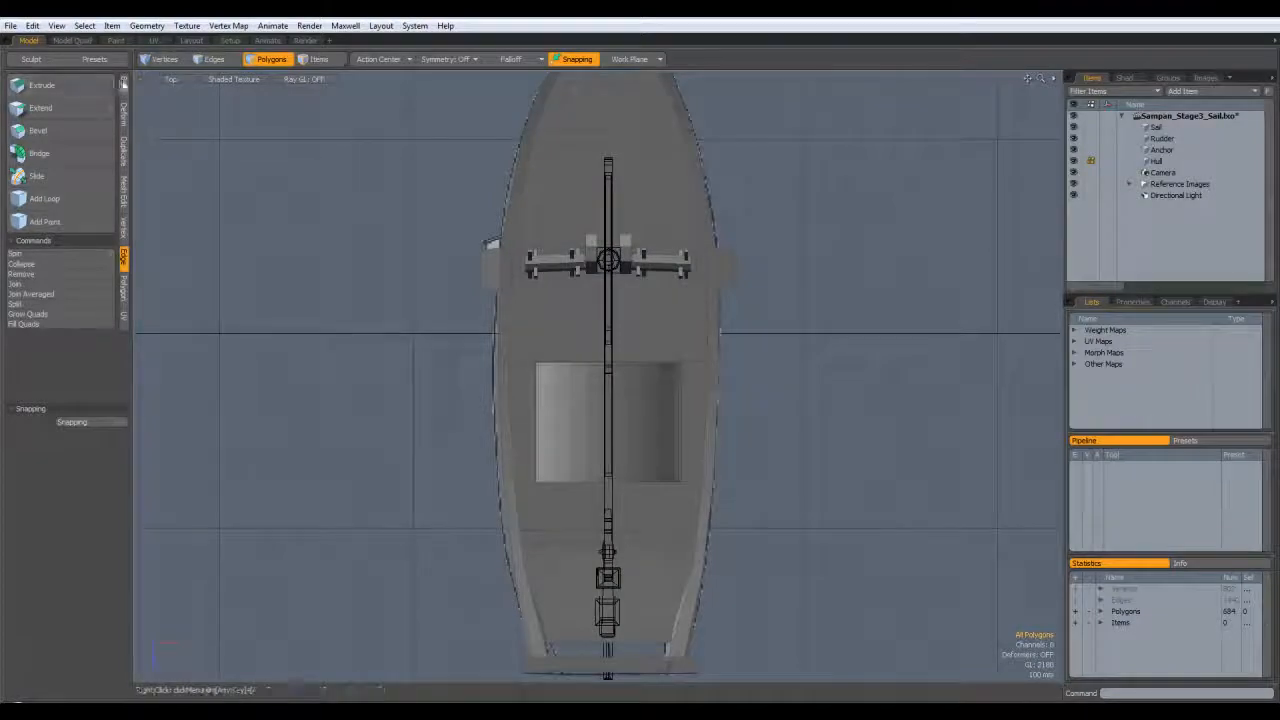
left_click(124, 84)
left_click(19, 87)
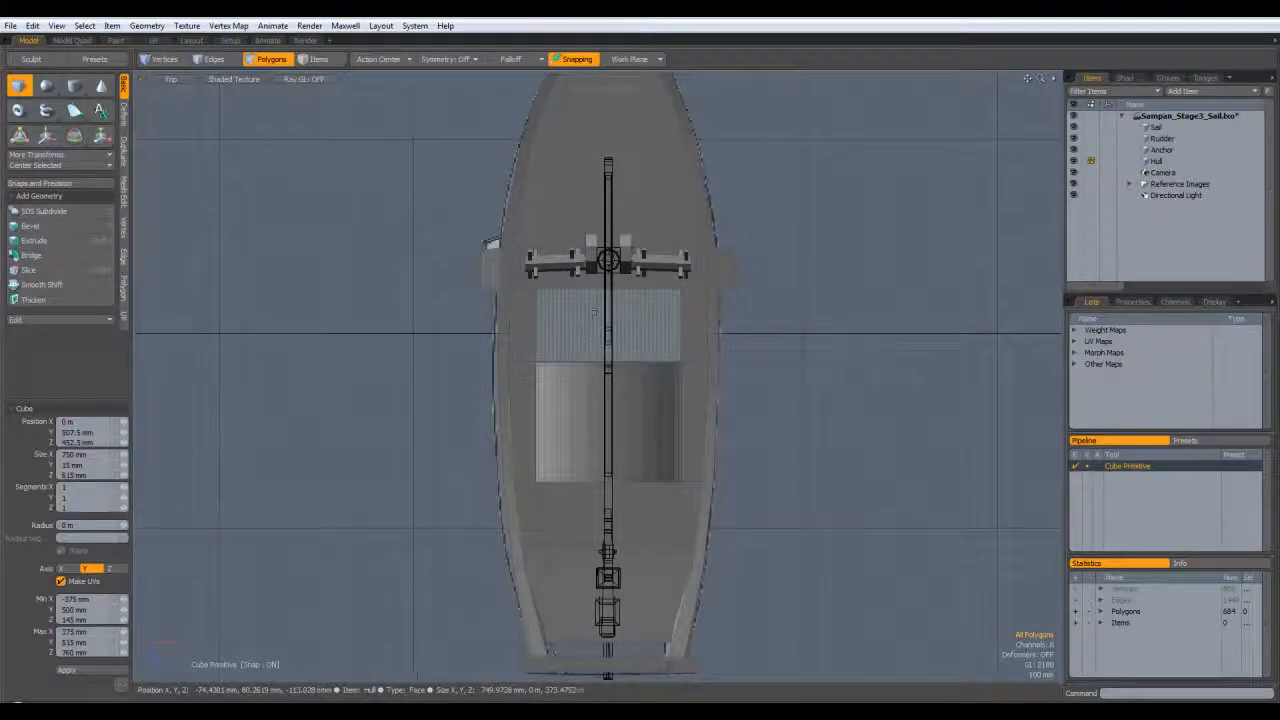
left_click_drag(591, 312, 623, 347)
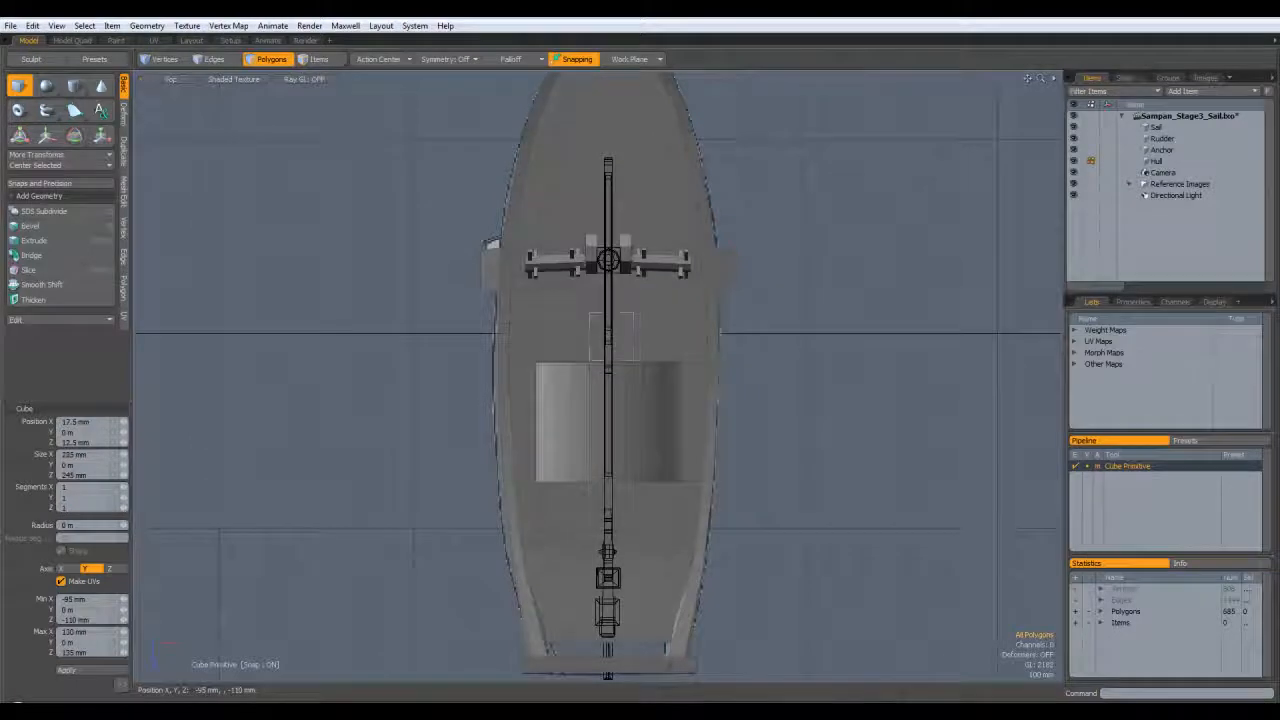
key("ctrl+space")
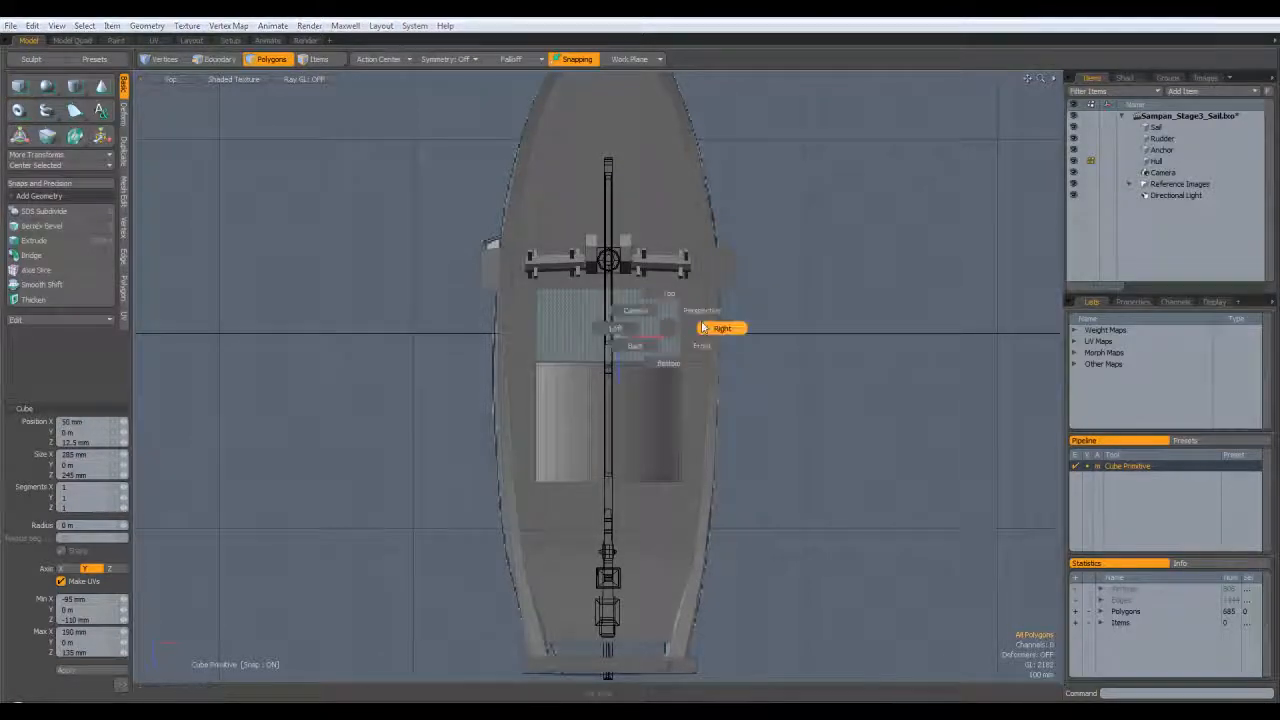
left_click(708, 312)
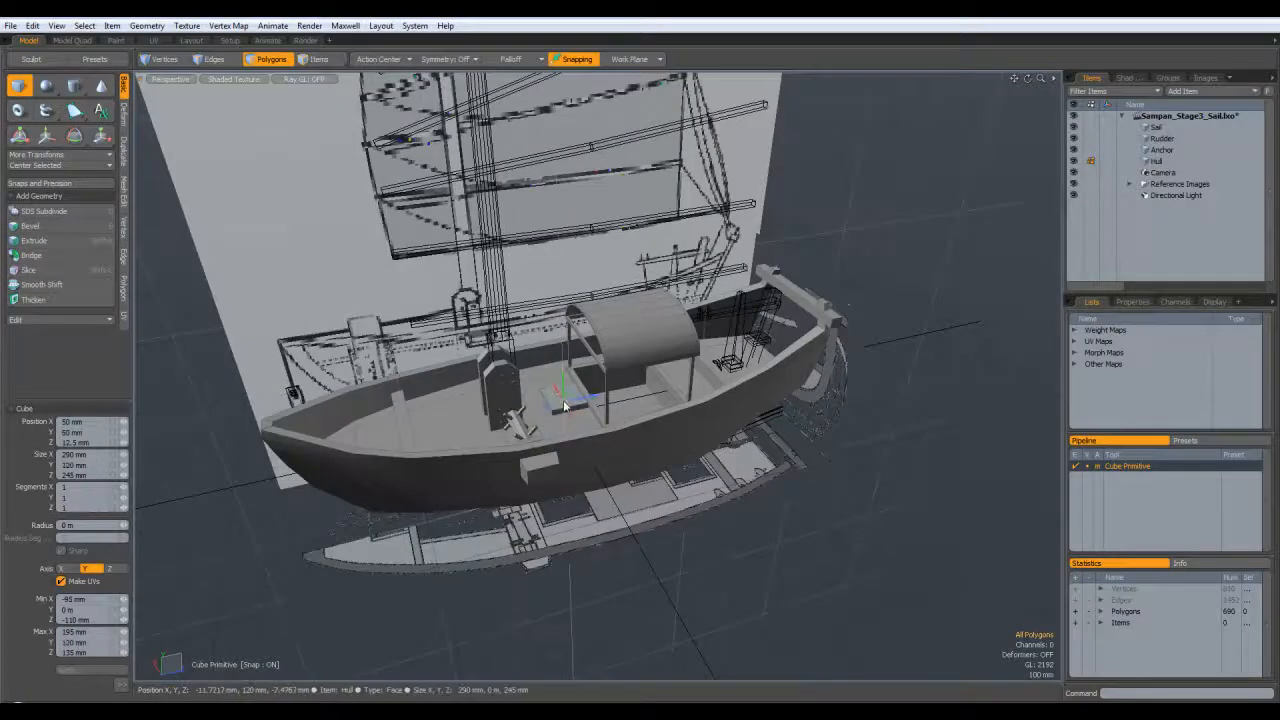
Step: Move the new box by -52 mm in X, 74 mm in Y and -42.5 mm in Z onto the deck
key("KP_1")
scroll(631, 338, "up", 3)
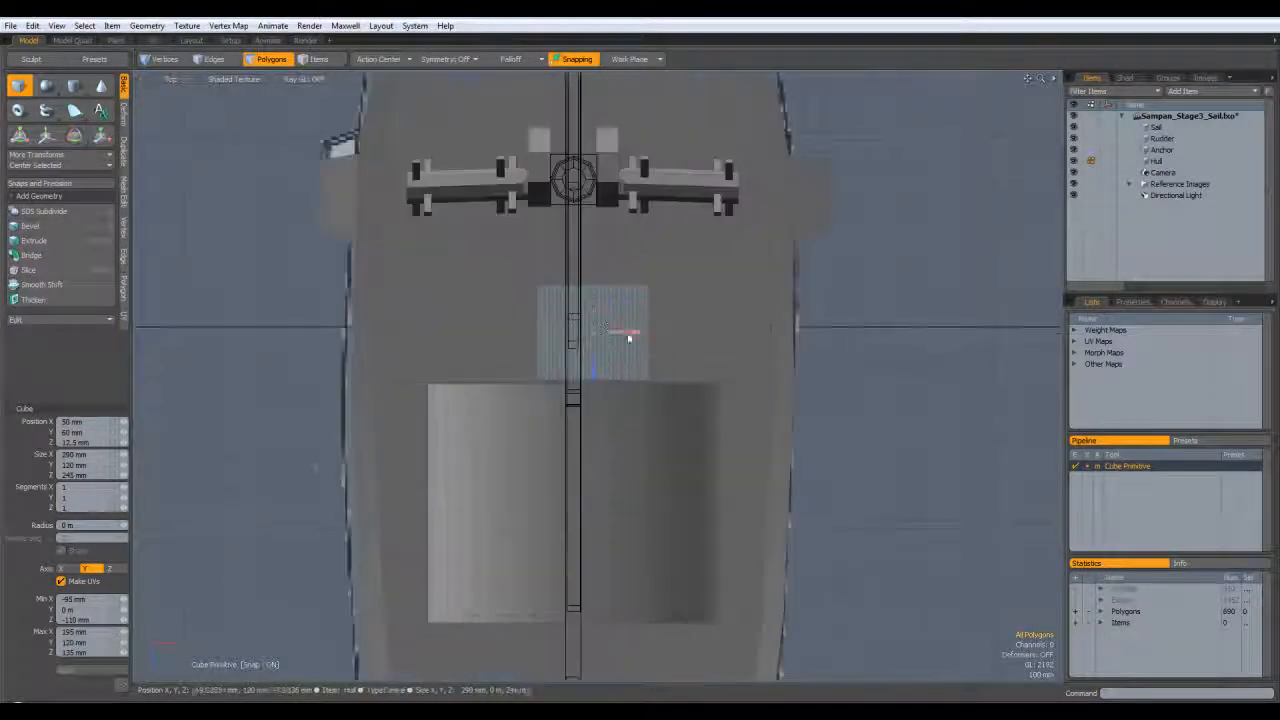
key("space")
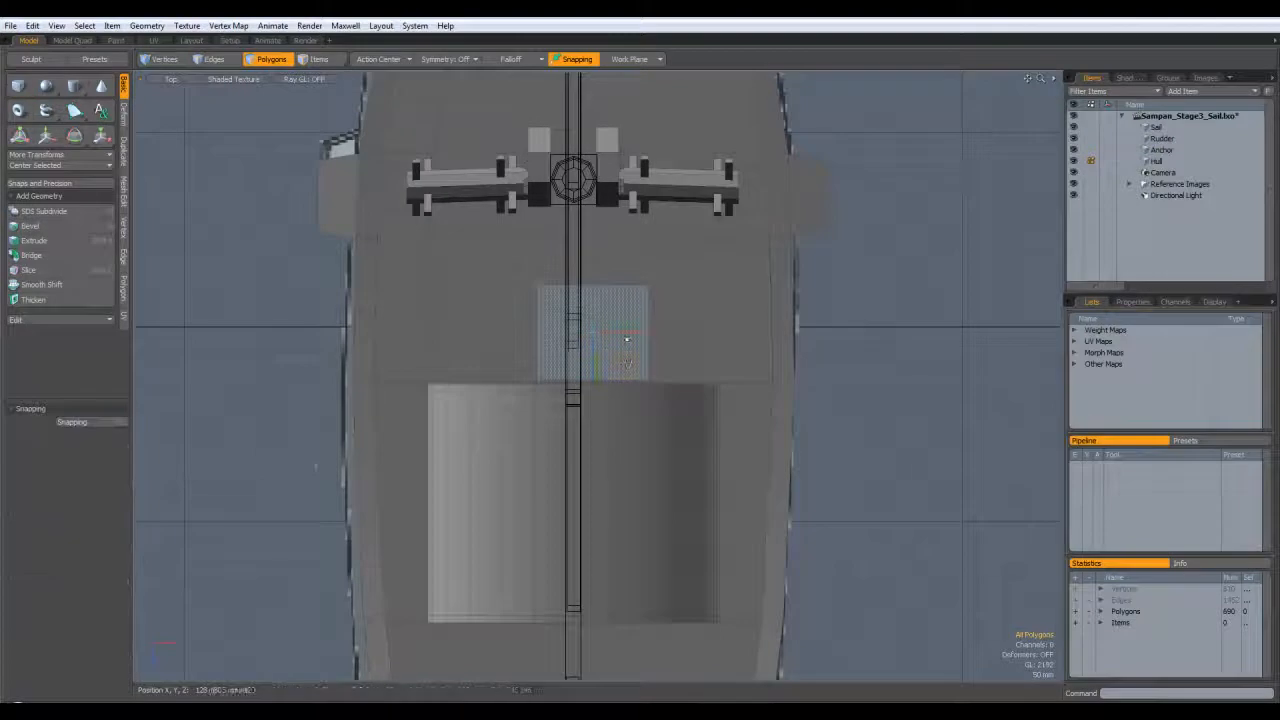
key("w")
left_click_drag(657, 402, 643, 371)
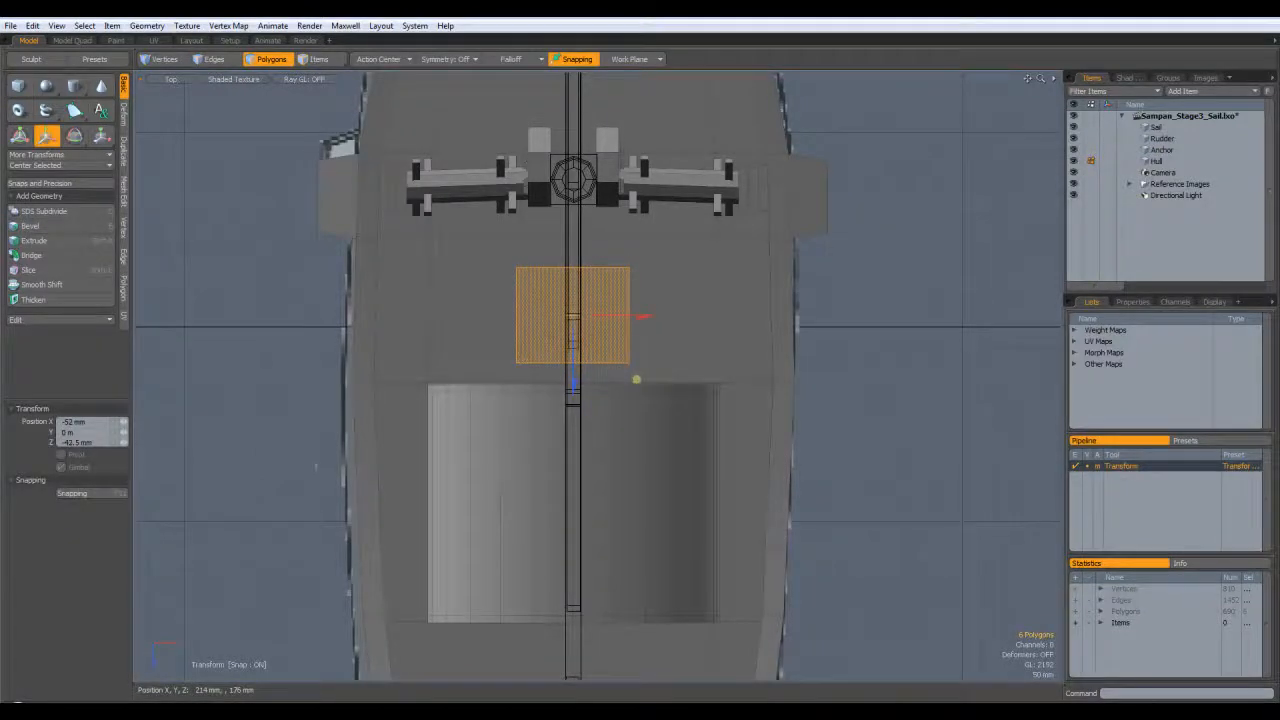
key("ctrl+space")
left_click(748, 418)
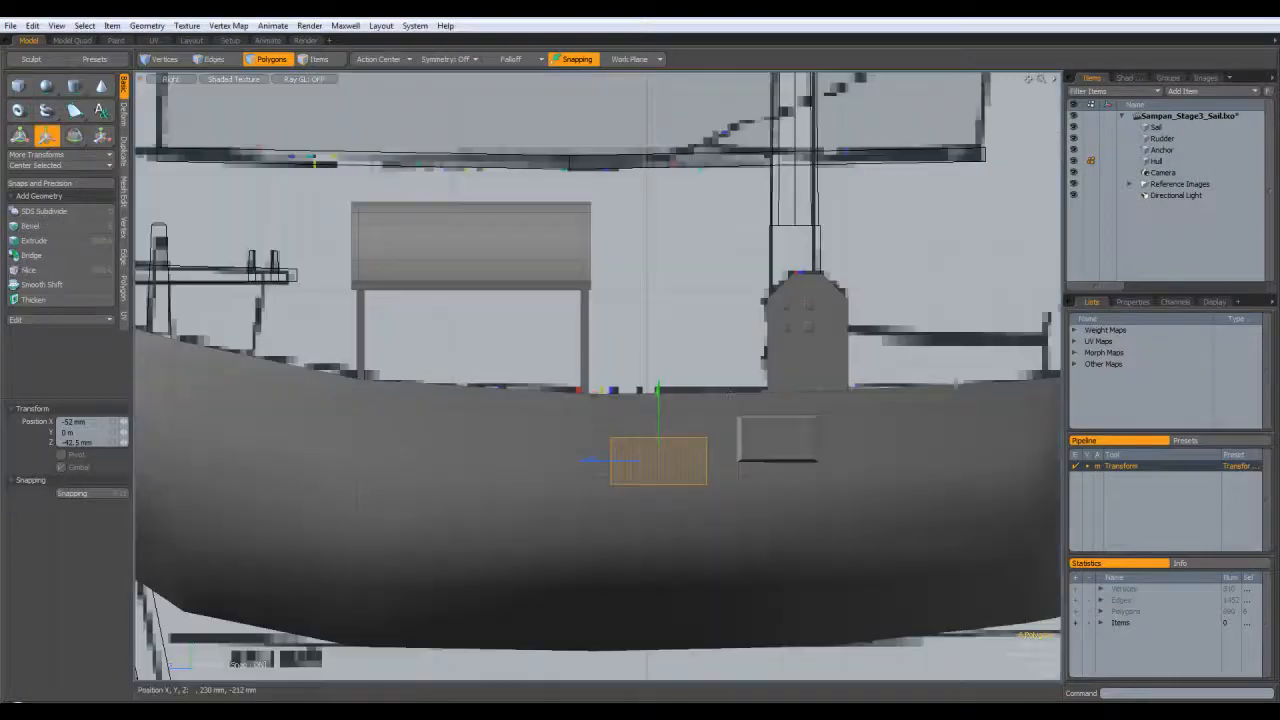
key("ctrl+space")
left_click(701, 410)
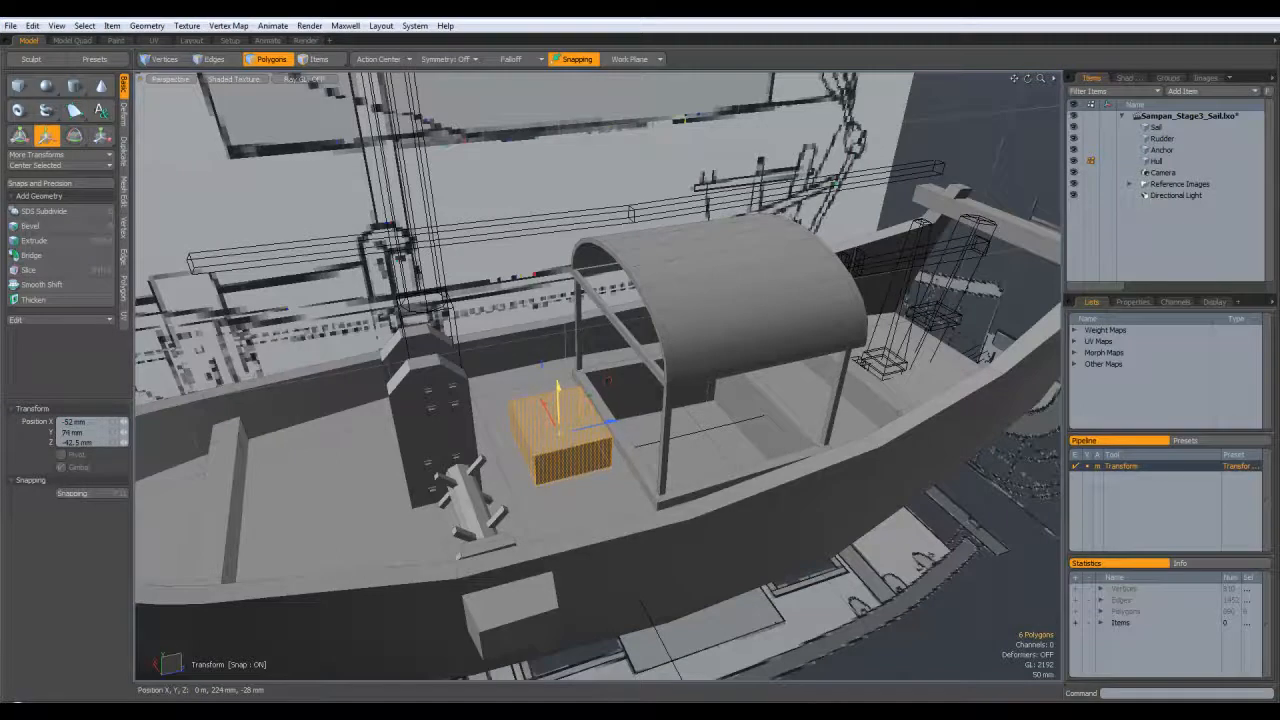
key("space")
left_click(914, 646)
left_click_drag(914, 646, 938, 622, "alt")
Step: Lower the top face of the deck box by about 54 mm
left_click(565, 426)
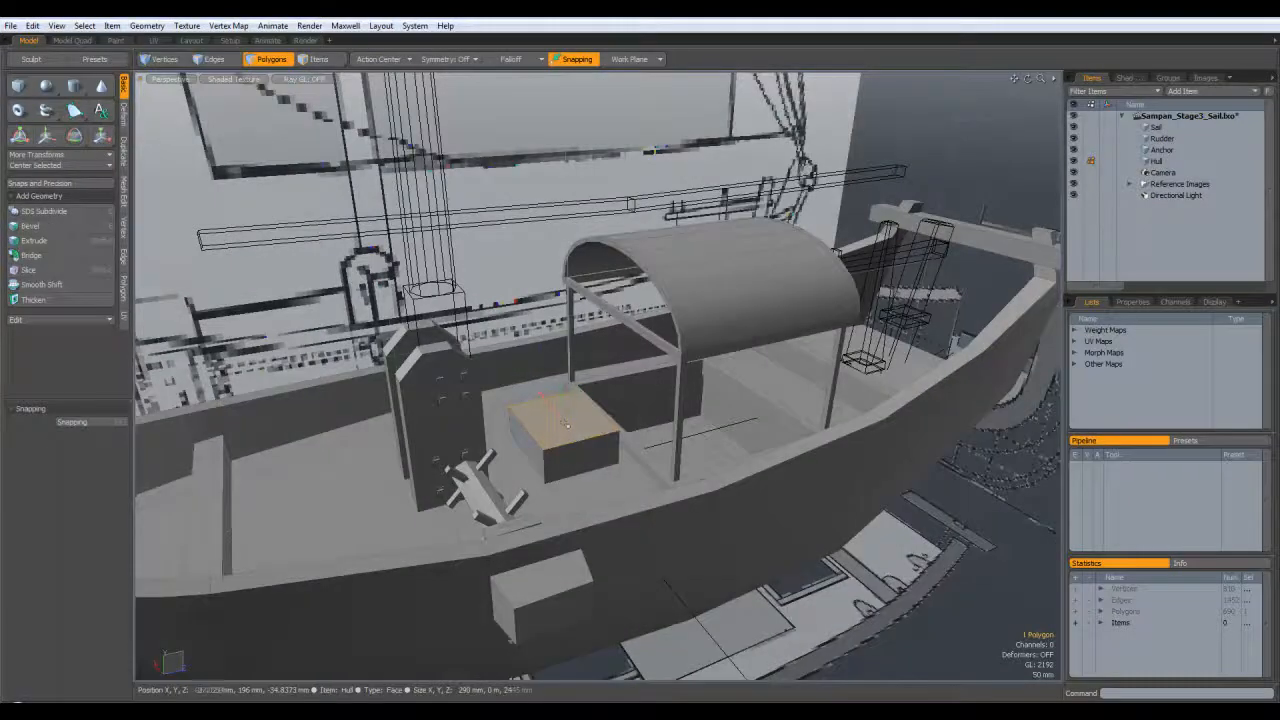
key("w")
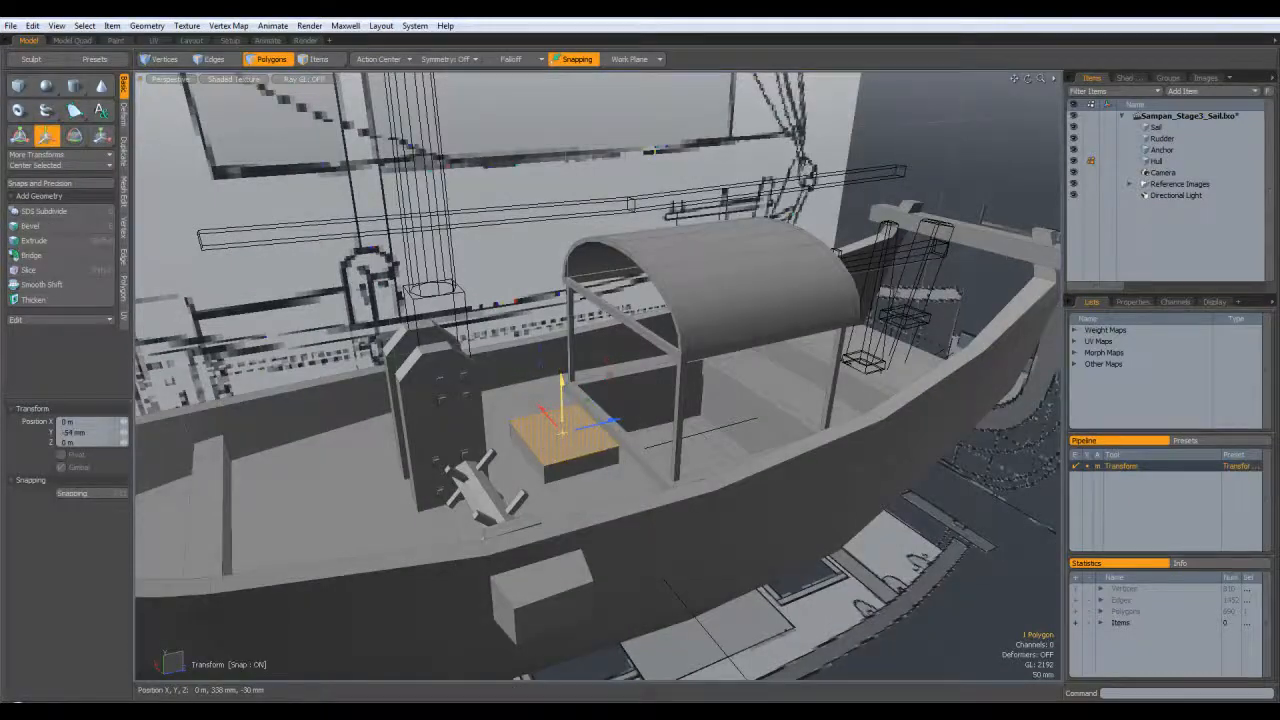
left_click_drag(562, 397, 600, 430, "alt")
key("space")
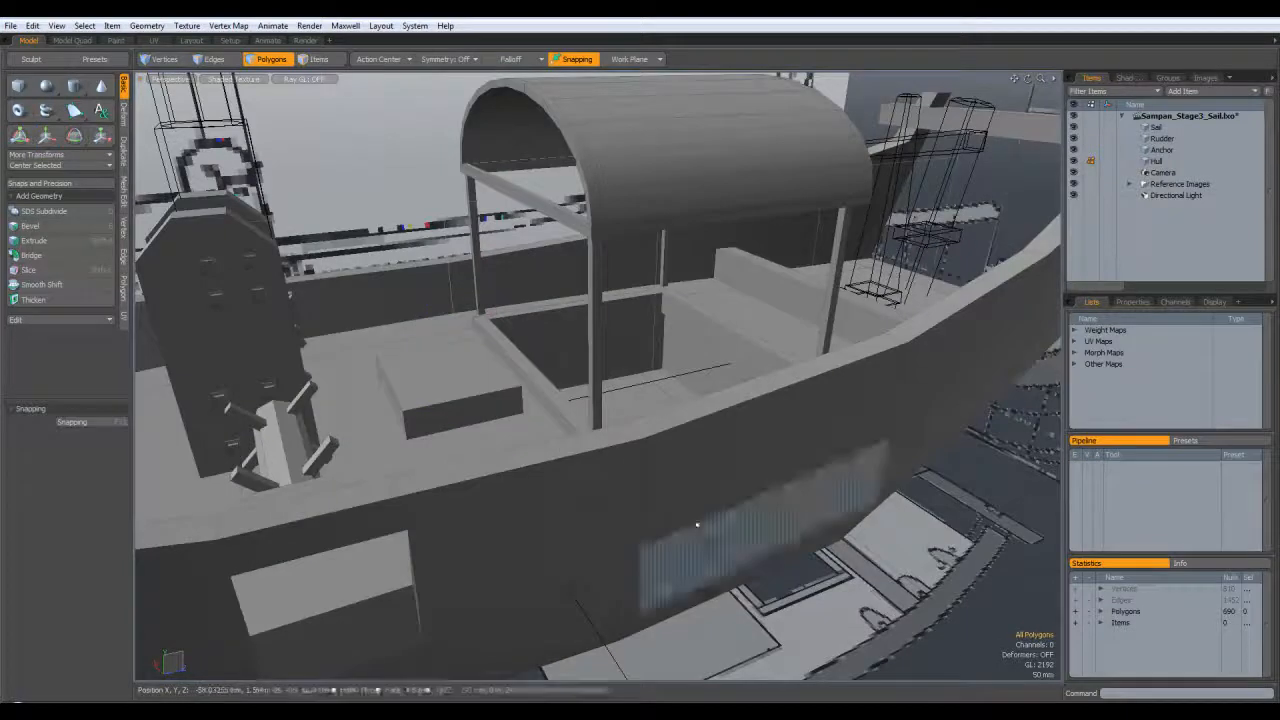
Step: Inset the deck box's top face with Polygon Bevel and sink the inner face by about 28 mm
key("b")
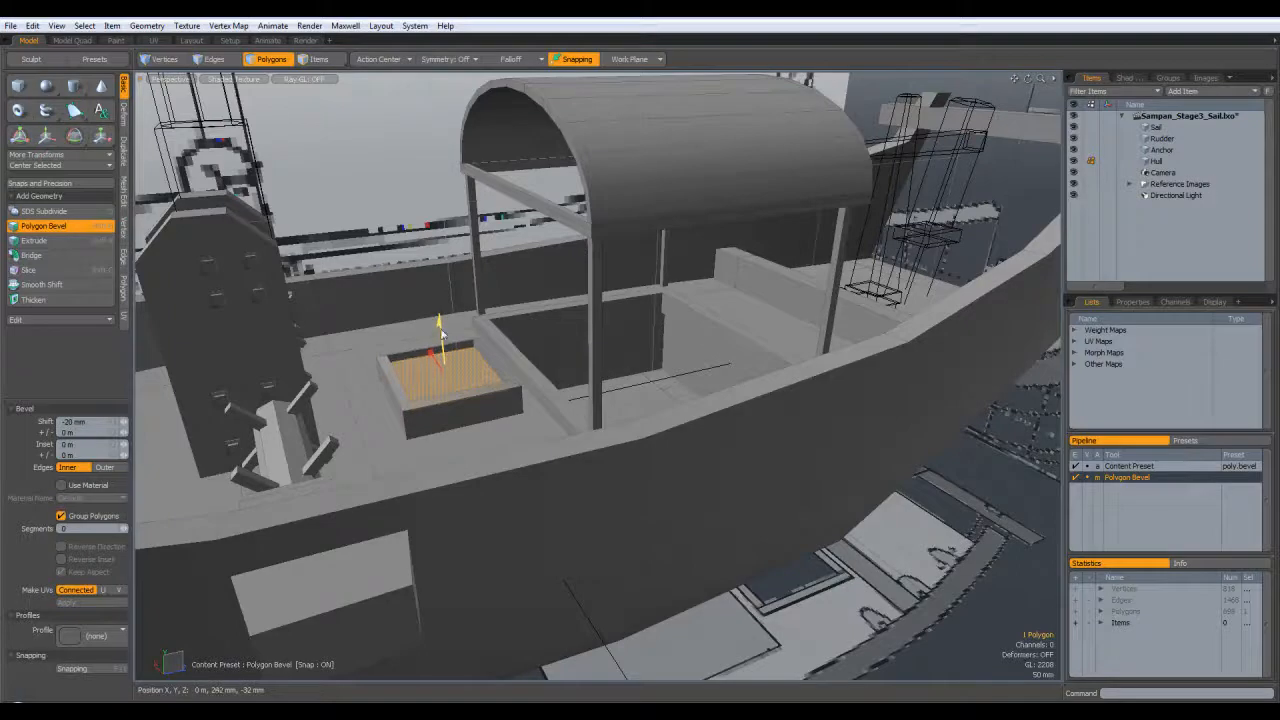
key("space")
left_click(700, 486)
Step: Hide the connected hull shell, delete the deck box's bottom face and unhide the hull
left_click_drag(600, 400, 430, 386, "alt")
key("bracketright")
key("h")
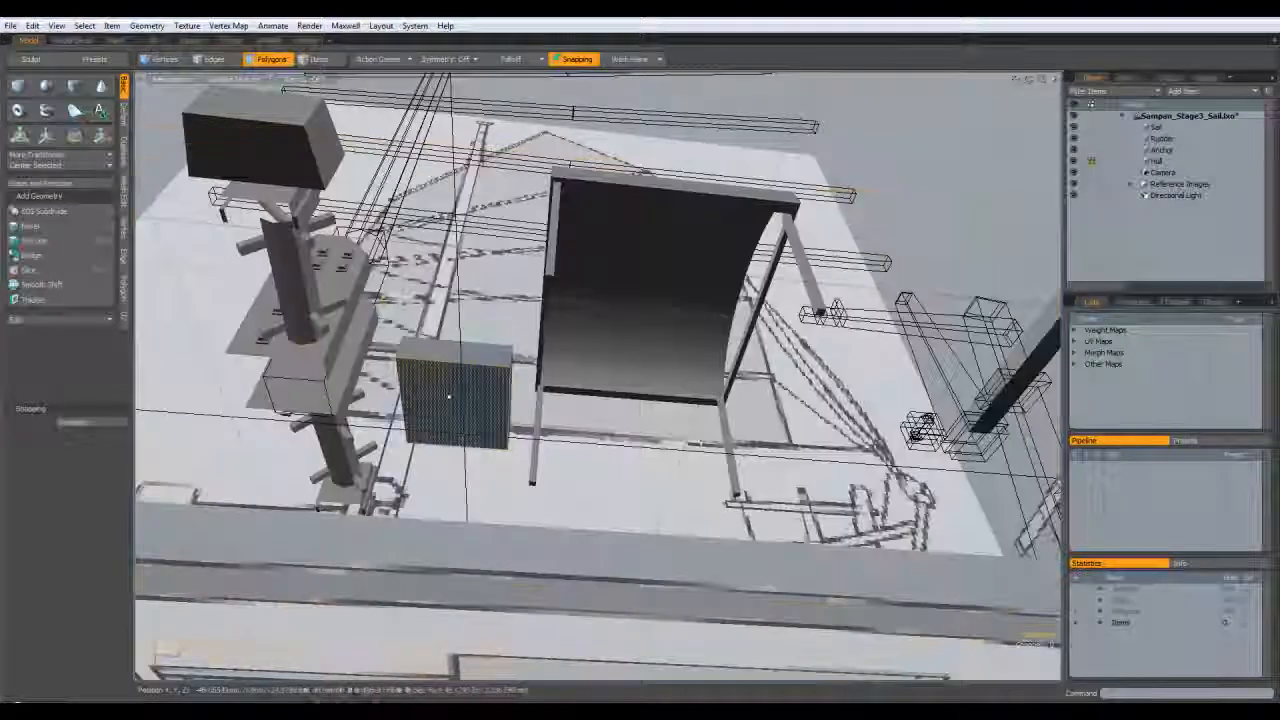
left_click(446, 392)
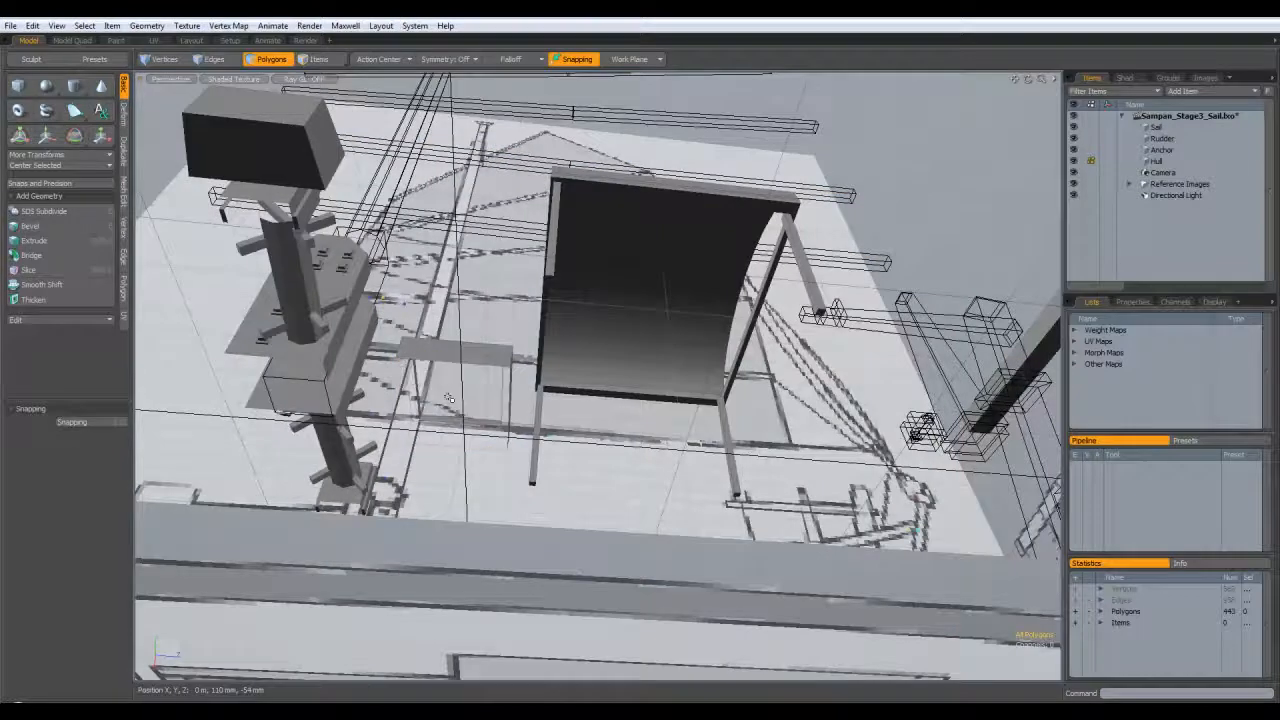
key("u")
Step: Duplicate the hollowed deck box and move the copy forward onto the foredeck, ahead of the cross beam
left_click_drag(449, 398, 790, 540, "alt")
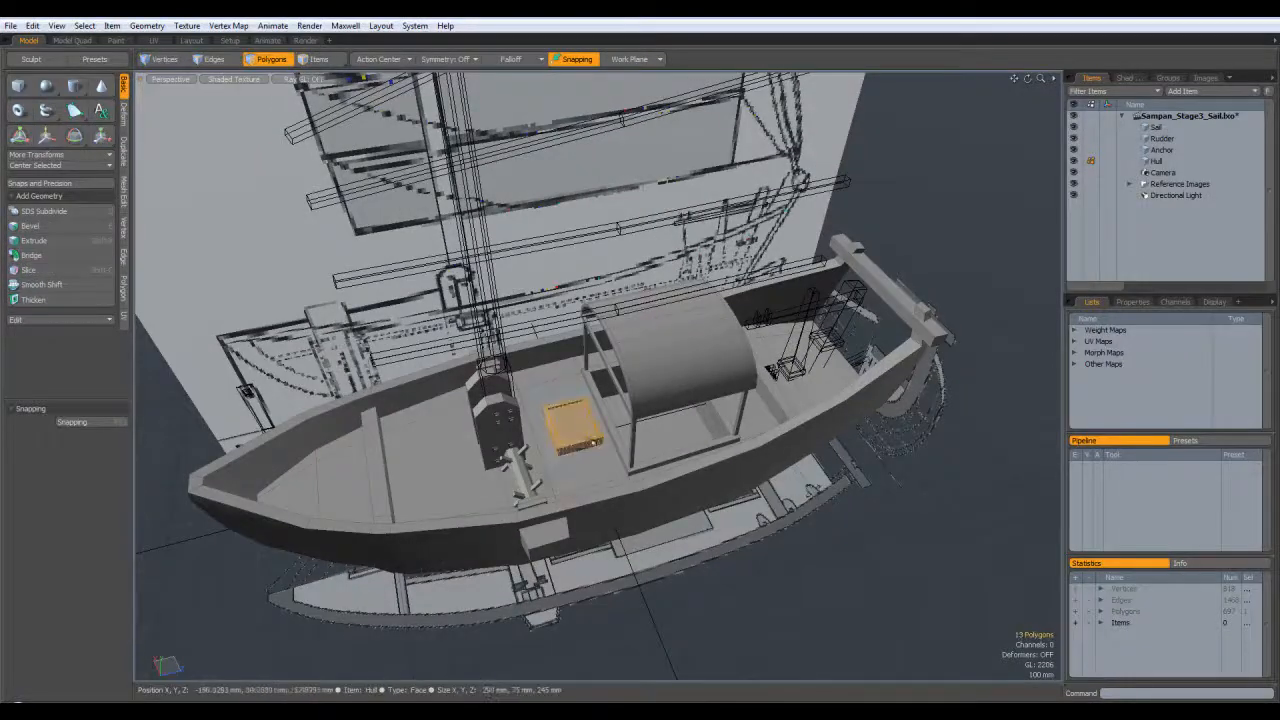
key("w")
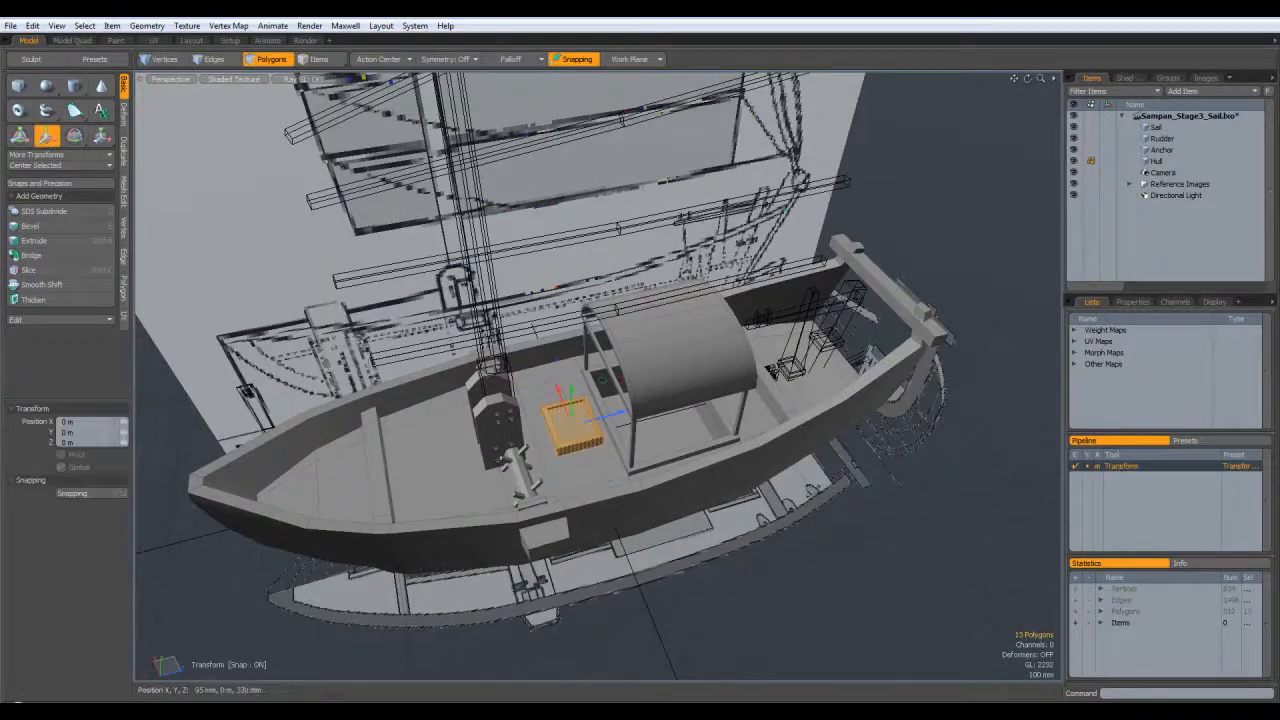
left_click_drag(568, 425, 345, 485)
left_click_drag(392, 440, 505, 436, "alt")
Step: Scale the foredeck box along Z and X and shift it slightly aft between the two scalings
key("r")
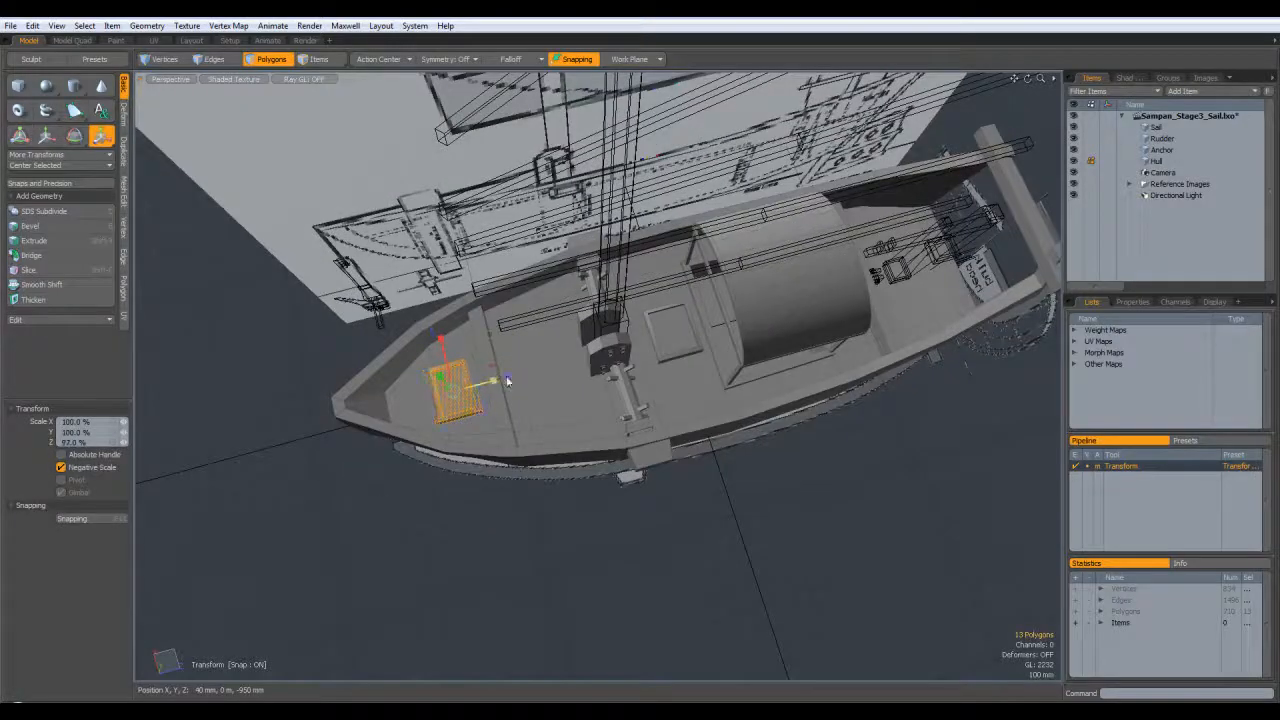
key("w")
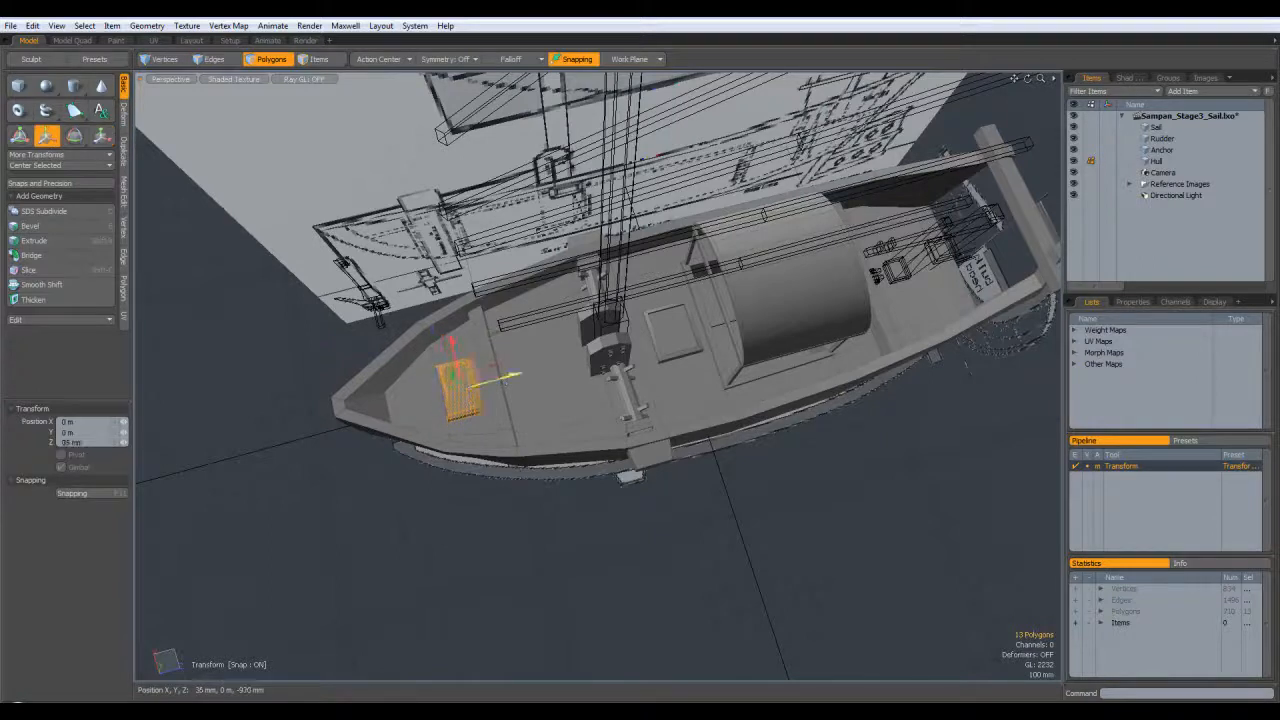
key("r")
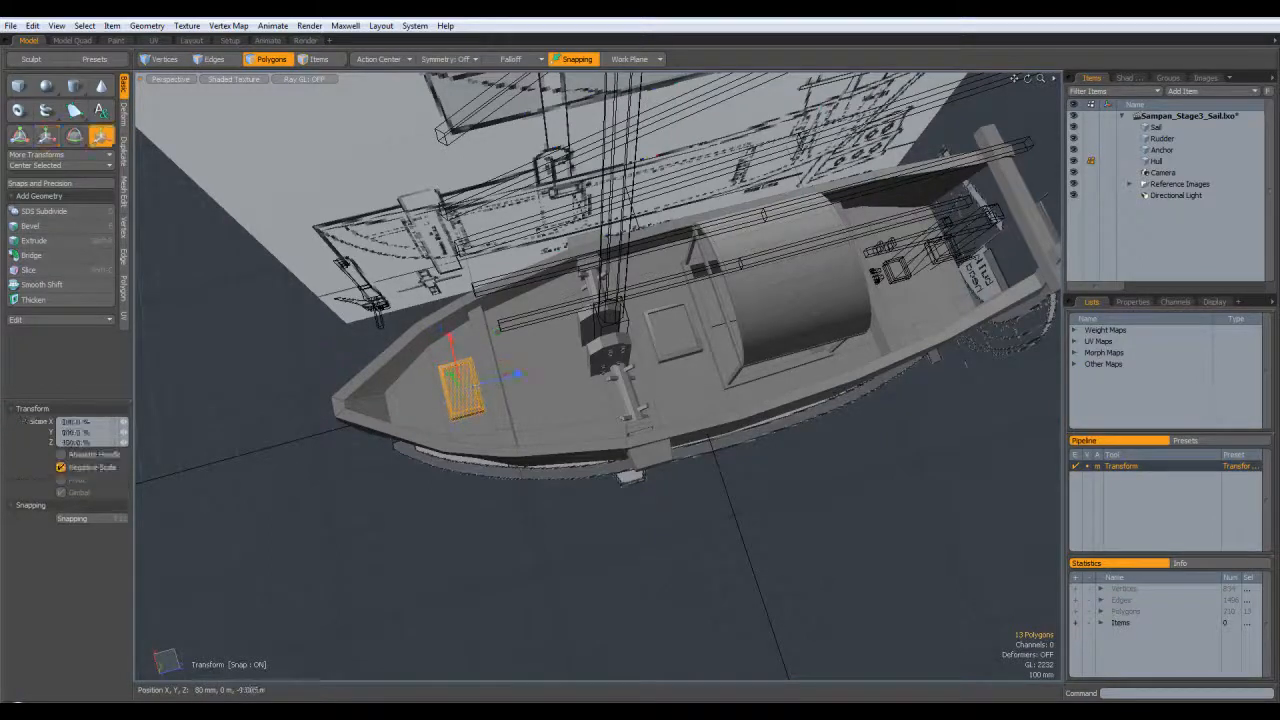
left_click_drag(447, 328, 447, 325)
key("space")
left_click(660, 530)
left_click_drag(662, 534, 480, 380, "alt")
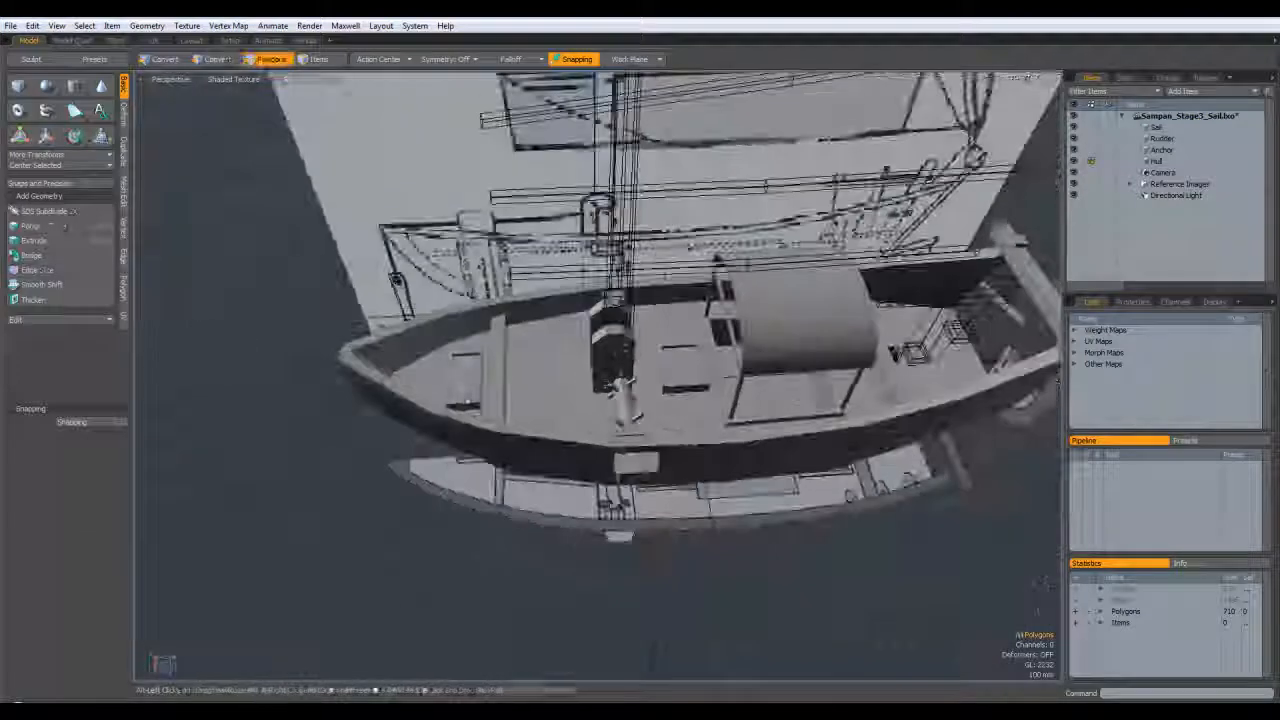
Step: Select the whole foredeck box and adjust its position along the hull's length
double_click(465, 378)
key("w")
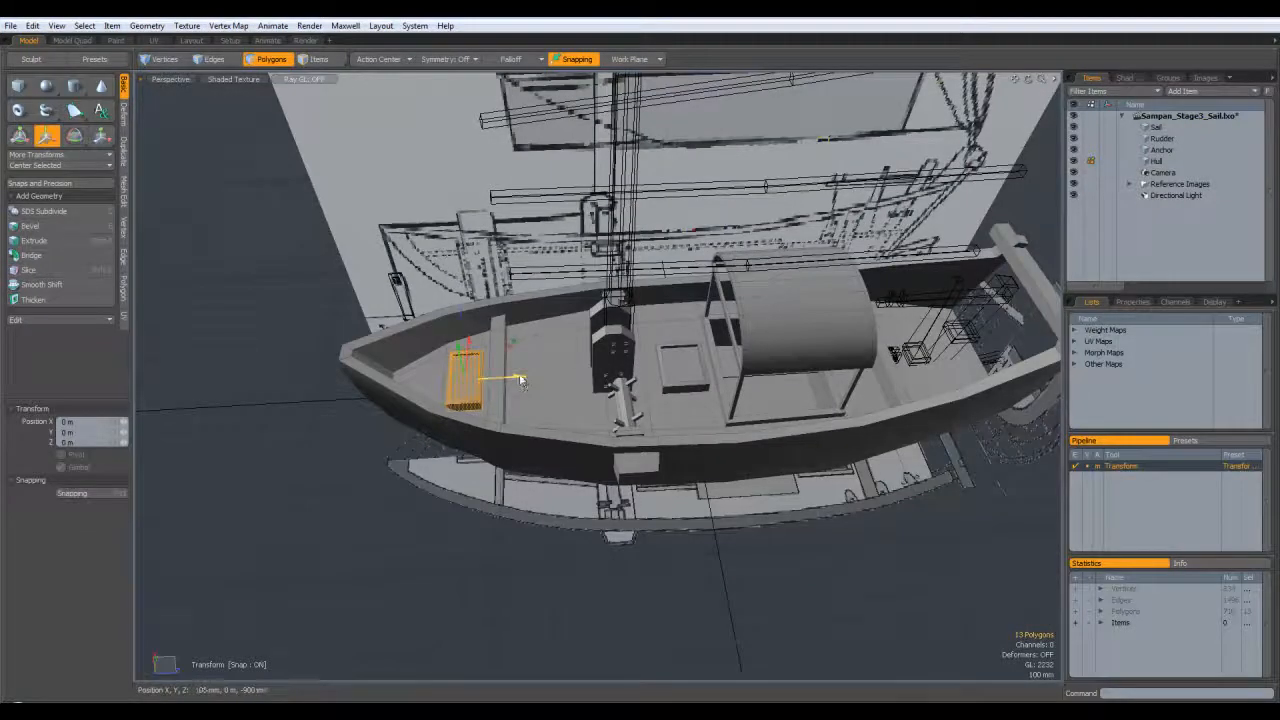
key("space")
left_click(588, 590)
Step: Select the three floor faces at the stern opening, raise them and shift them about 24 mm aft
left_click_drag(588, 592, 836, 440, "alt")
key("3")
left_click_drag(851, 488, 760, 482, "alt")
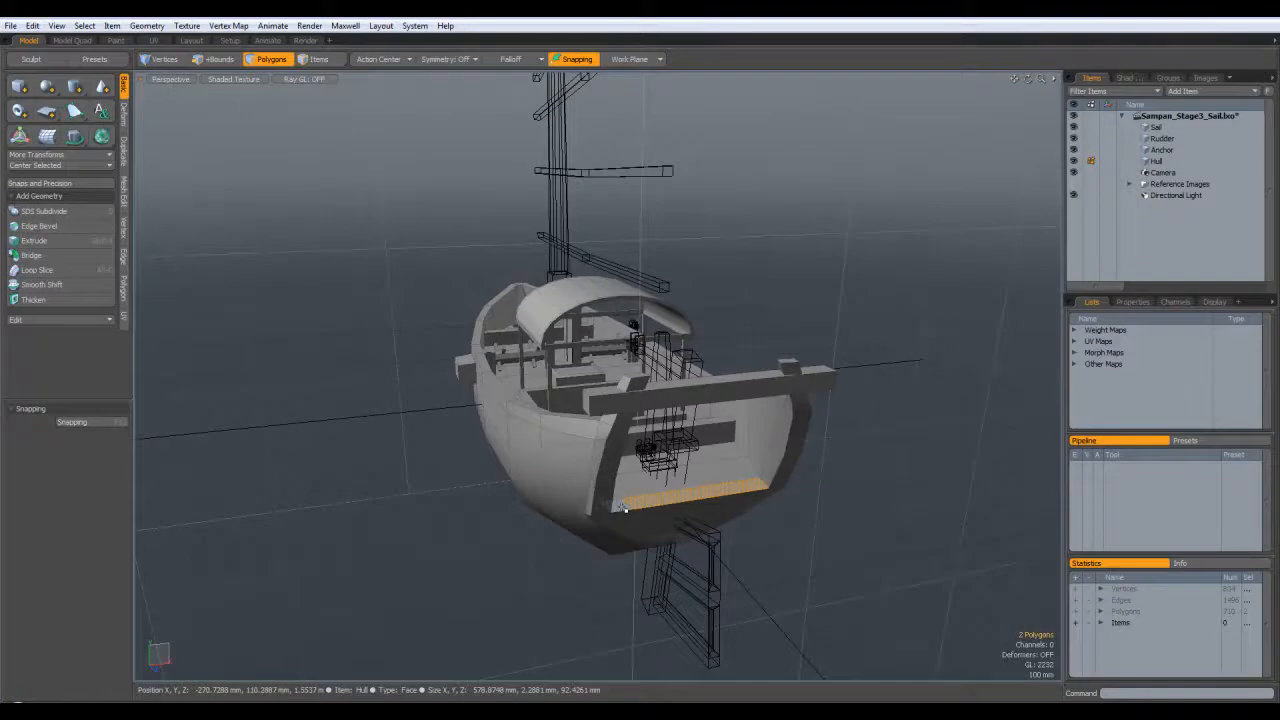
left_click_drag(747, 538, 810, 415, "alt")
key("w")
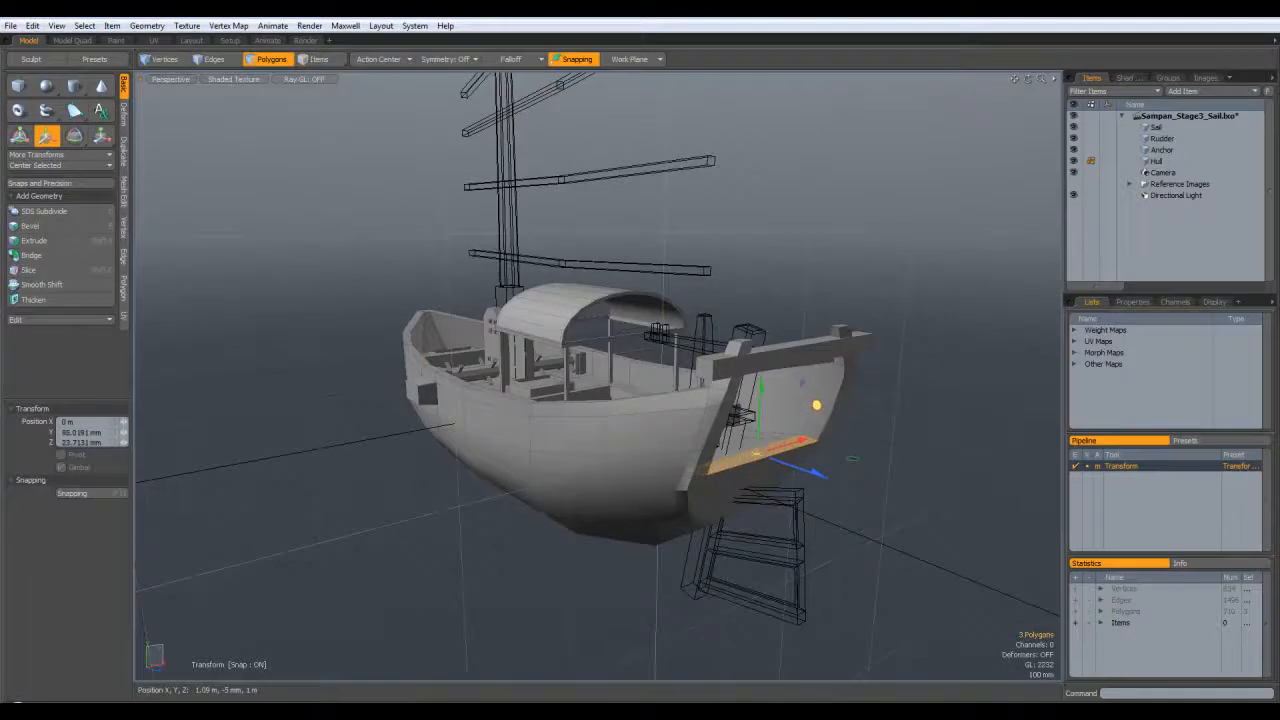
left_click_drag(848, 467, 845, 547, "alt")
key("q")
left_click(786, 529)
Step: Bevel the outer end faces of the beam blocks protruding from both sides of the hull
left_click_drag(692, 428, 166, 421, "alt")
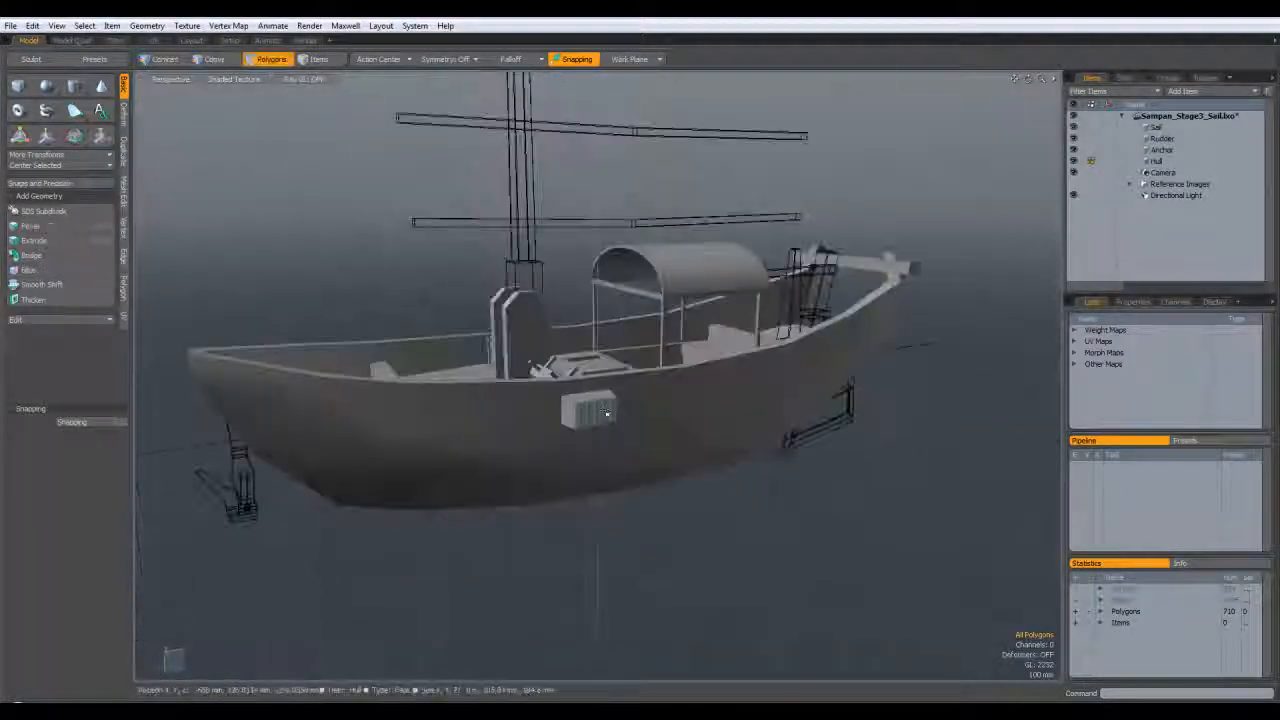
left_click_drag(600, 440, 666, 467, "alt")
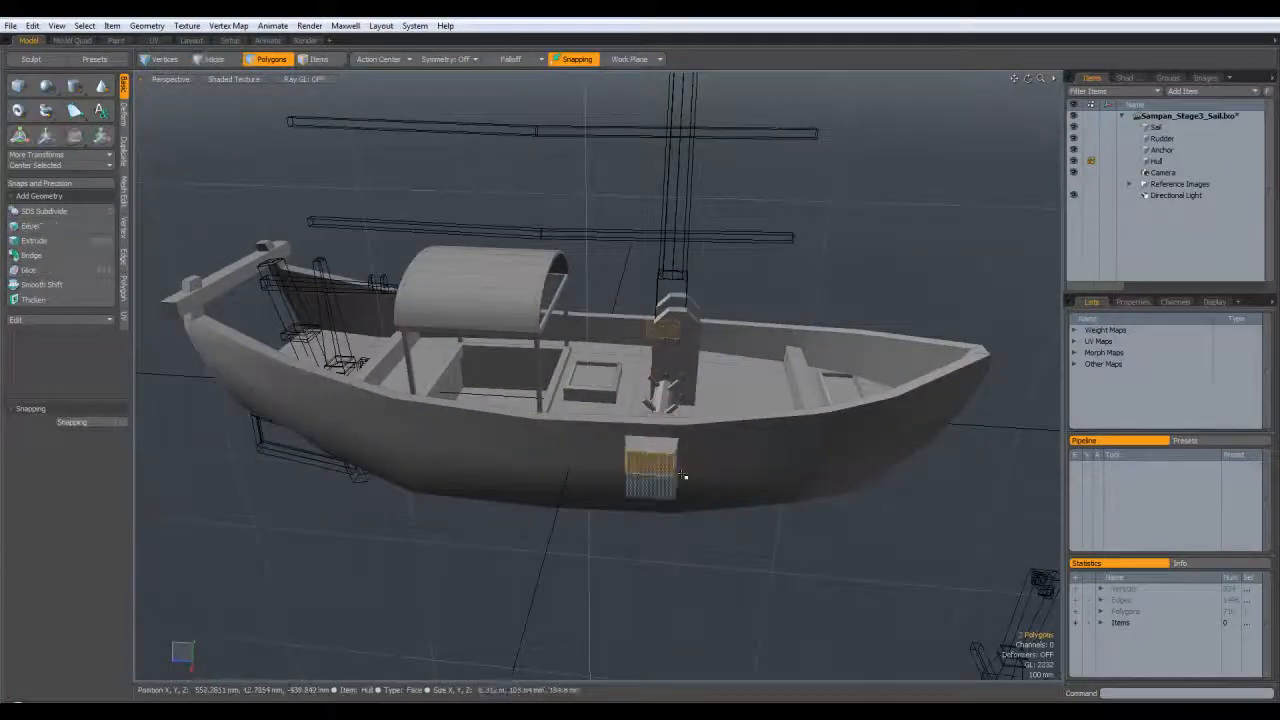
key("b")
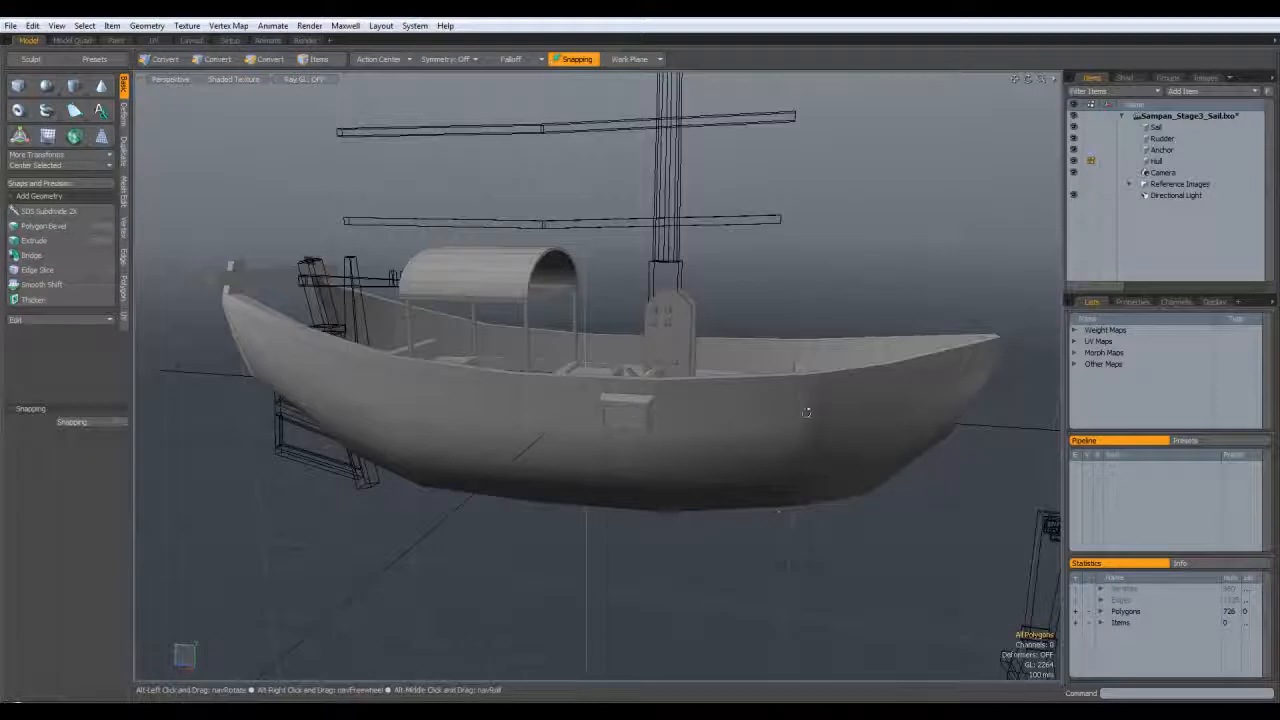
left_click_drag(806, 412, 435, 395, "alt")
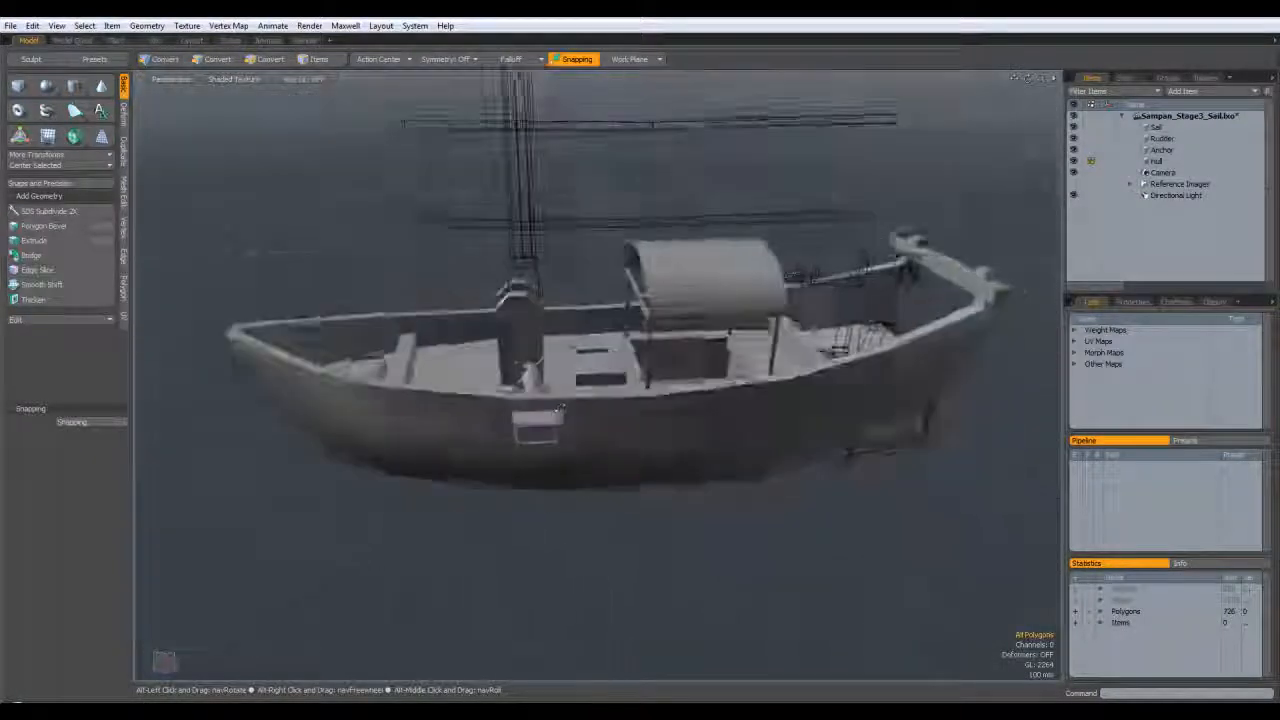
left_click_drag(540, 410, 630, 428, "alt")
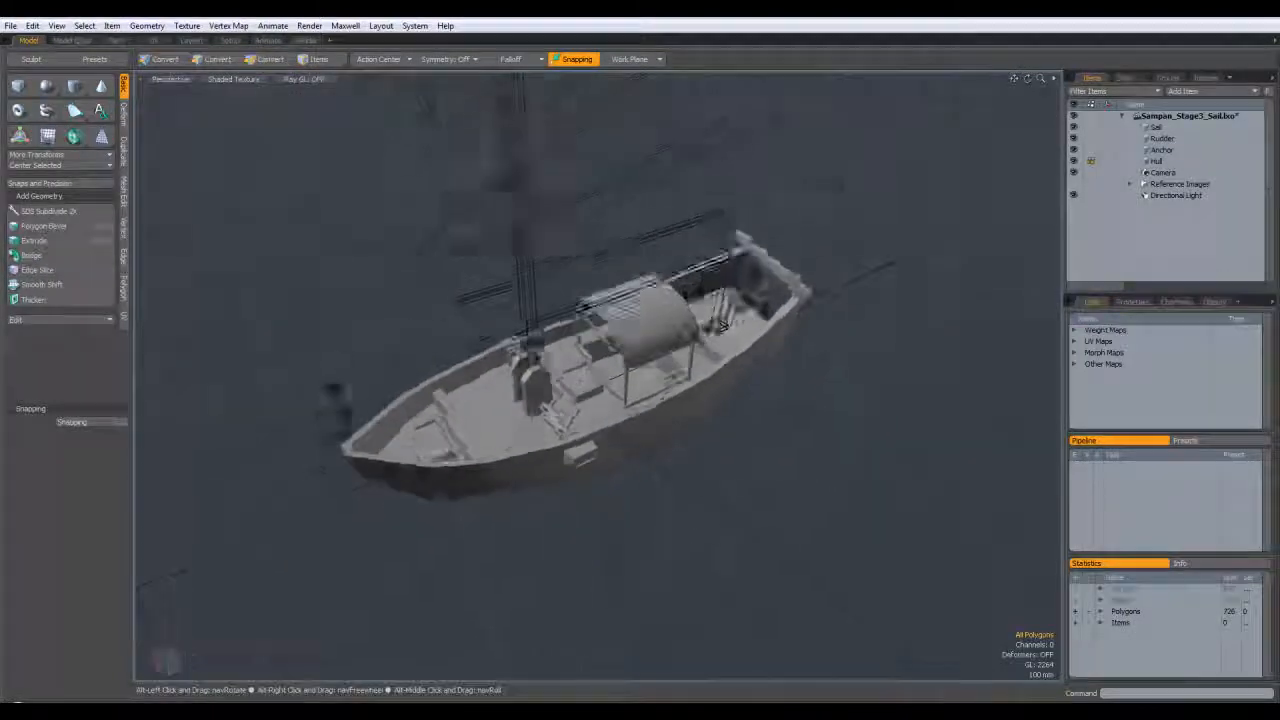
left_click_drag(540, 400, 519, 378, "alt")
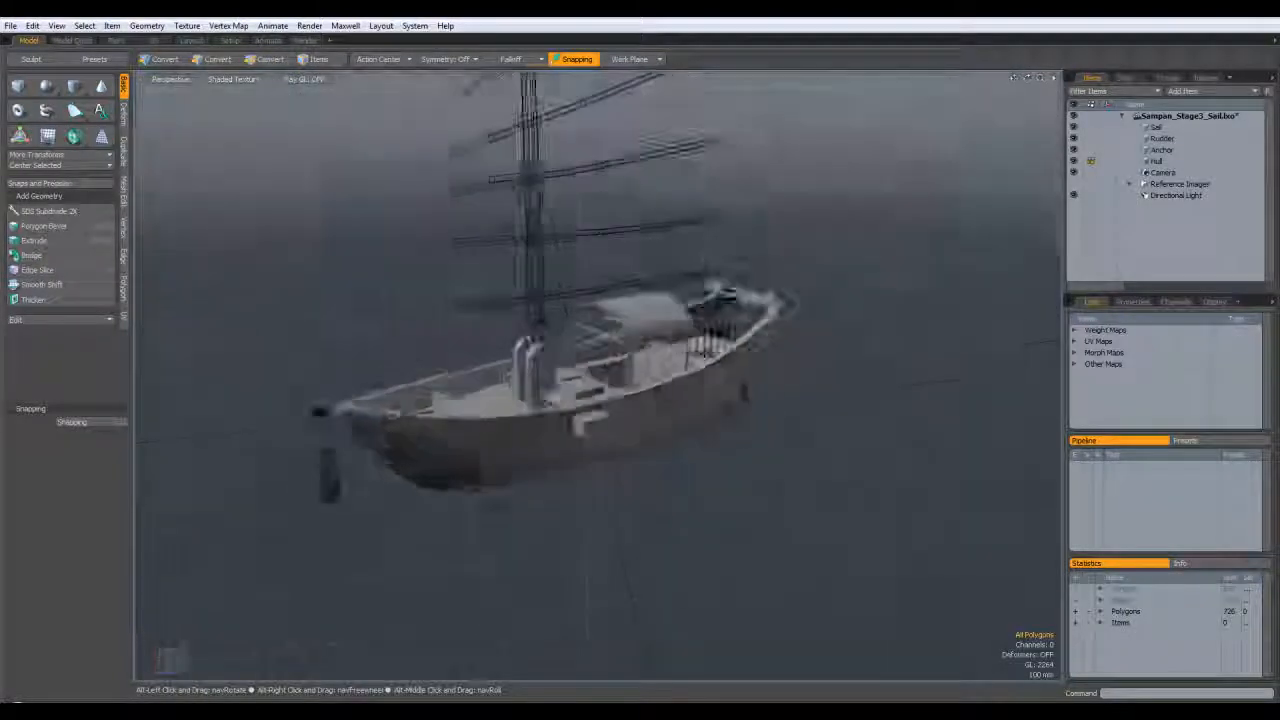